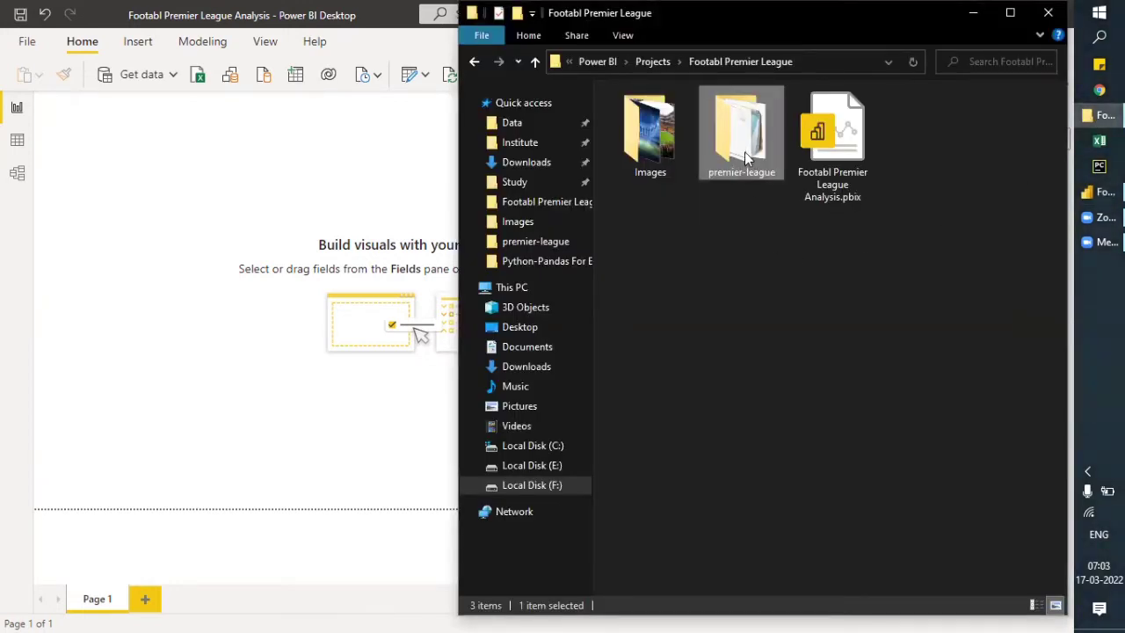
- Open the premier-league folder and look over its season CSV files, starting from season-0910.csv
{"action": "double_click", "coordinate": [748, 148]}
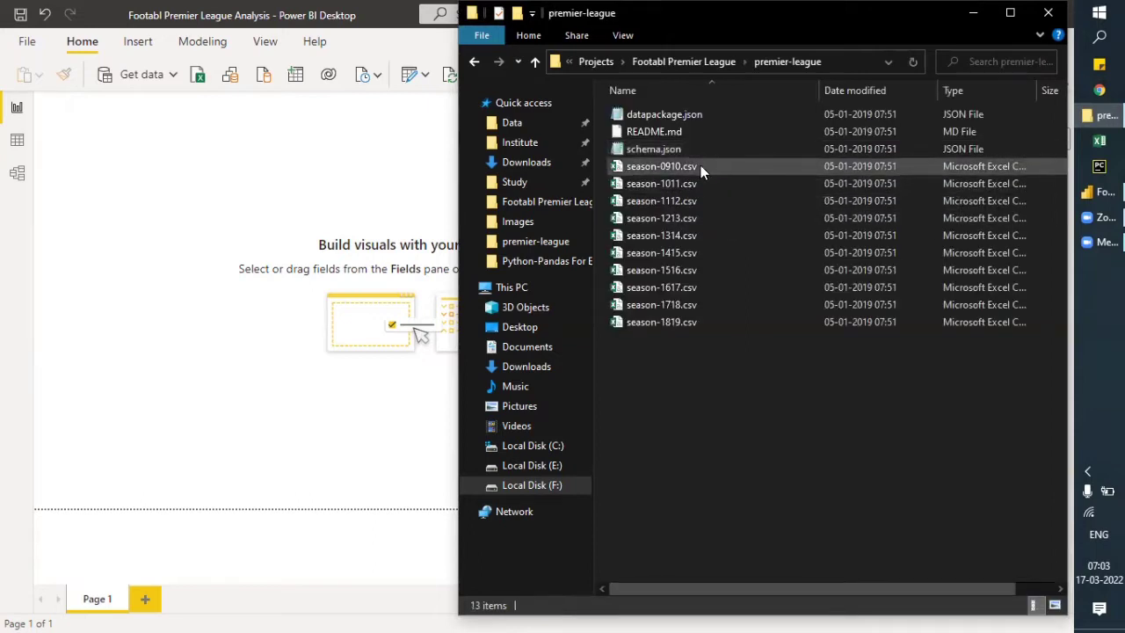
{"action": "left_click", "coordinate": [701, 166]}
{"action": "left_click", "coordinate": [699, 184]}
{"action": "left_click", "coordinate": [699, 205]}
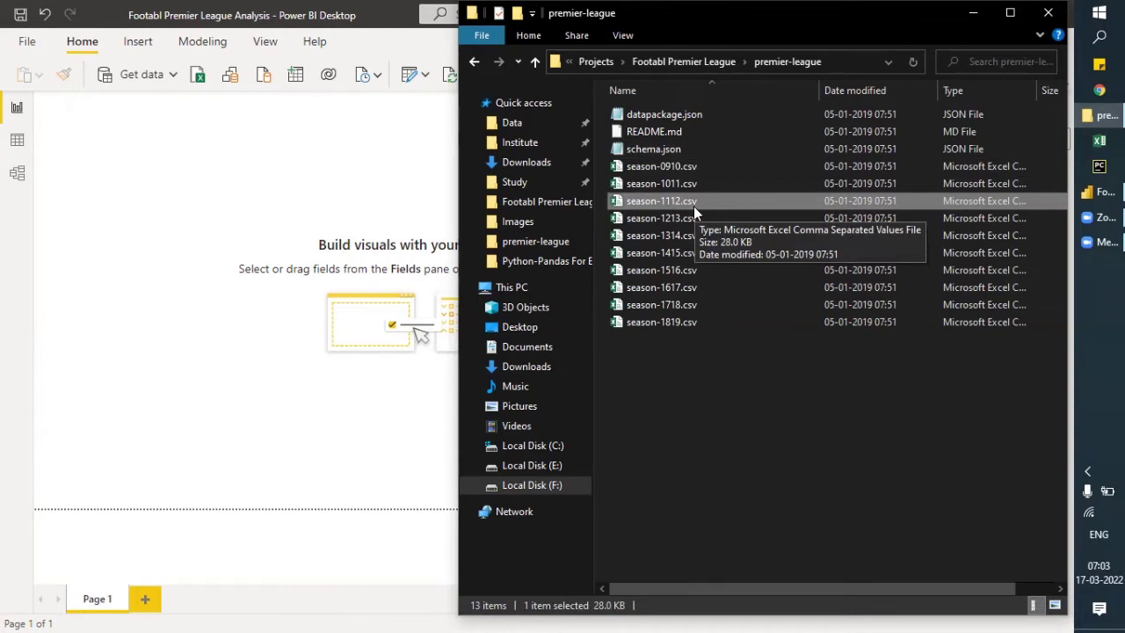
{"action": "left_click", "coordinate": [694, 366]}
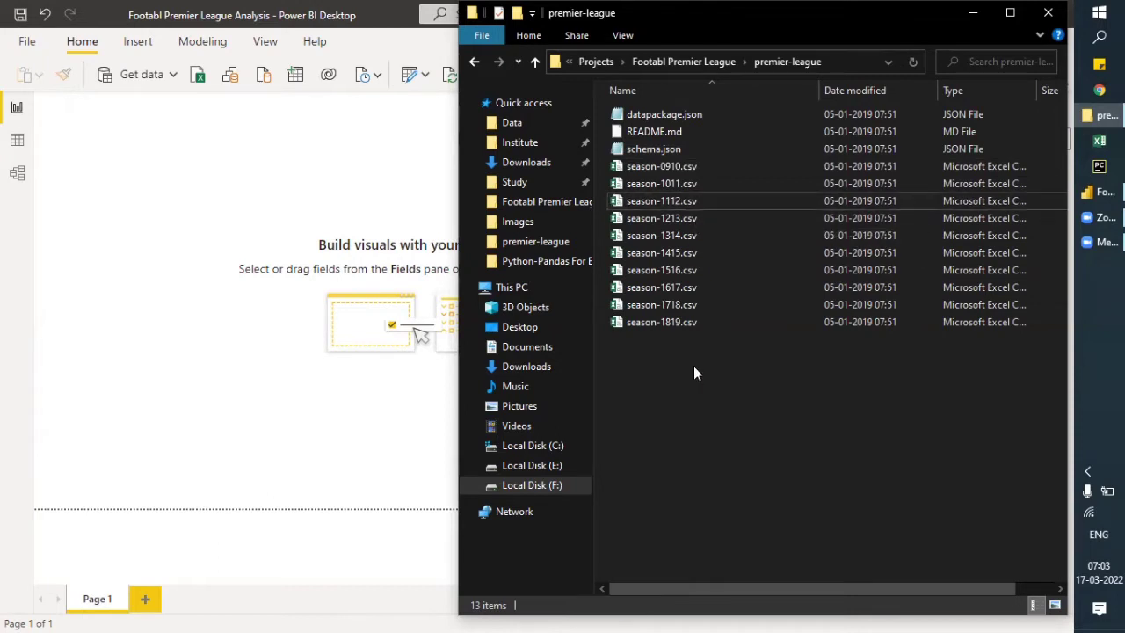
- Open schema.json in Notepad, examine its field definitions from Date to FTHG, and close the file
{"action": "left_click", "coordinate": [684, 148]}
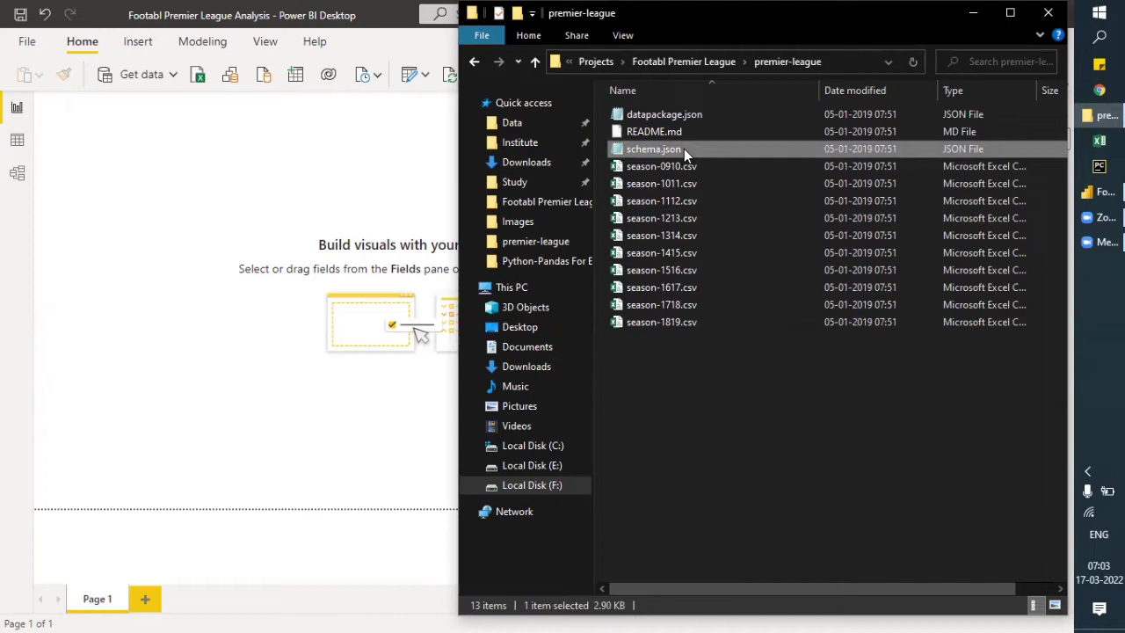
{"action": "double_click", "coordinate": [684, 149]}
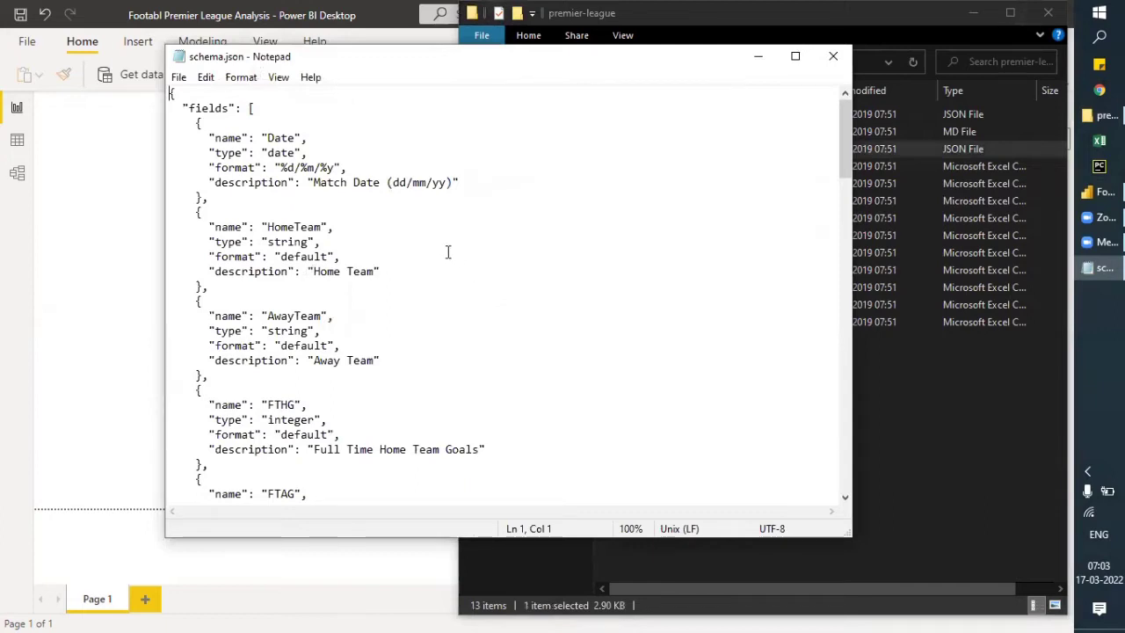
{"action": "left_click_drag", "start_coordinate": [171, 91], "coordinate": [494, 450]}
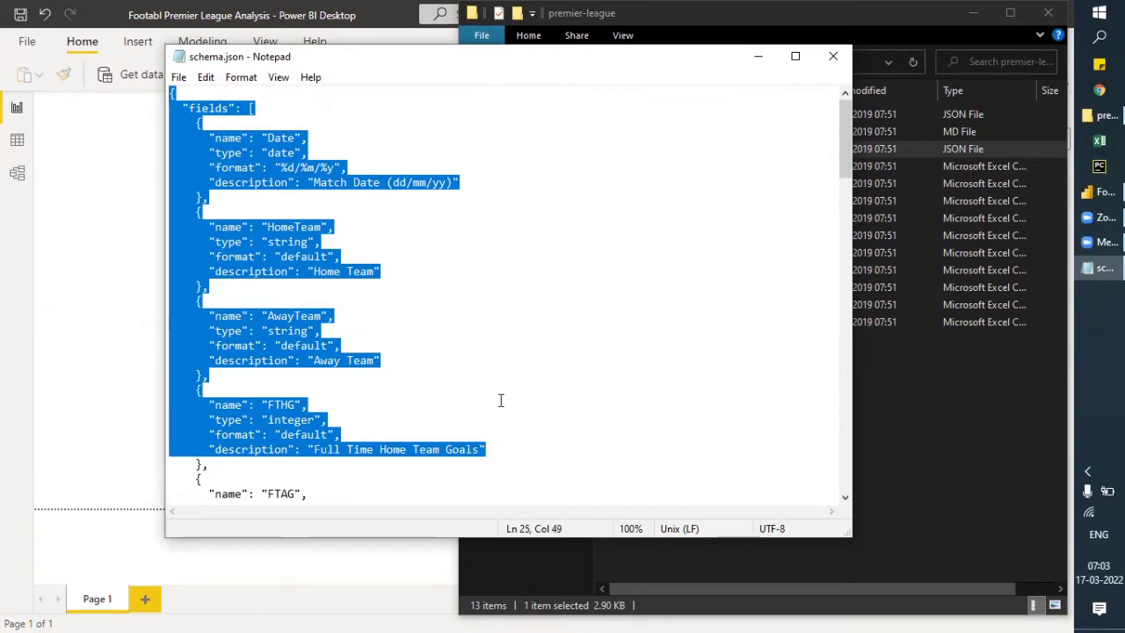
{"action": "left_click", "coordinate": [833, 56]}
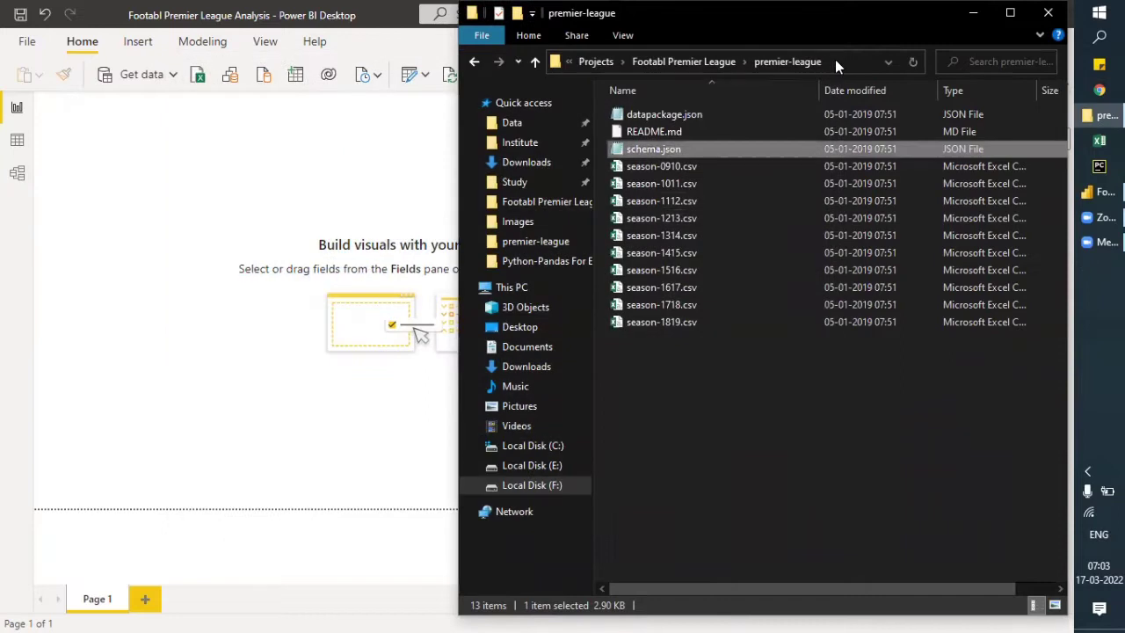
- Copy the premier-league folder path and import schema.json from that folder into Power BI Desktop as a JSON data source
{"action": "left_click", "coordinate": [835, 62]}
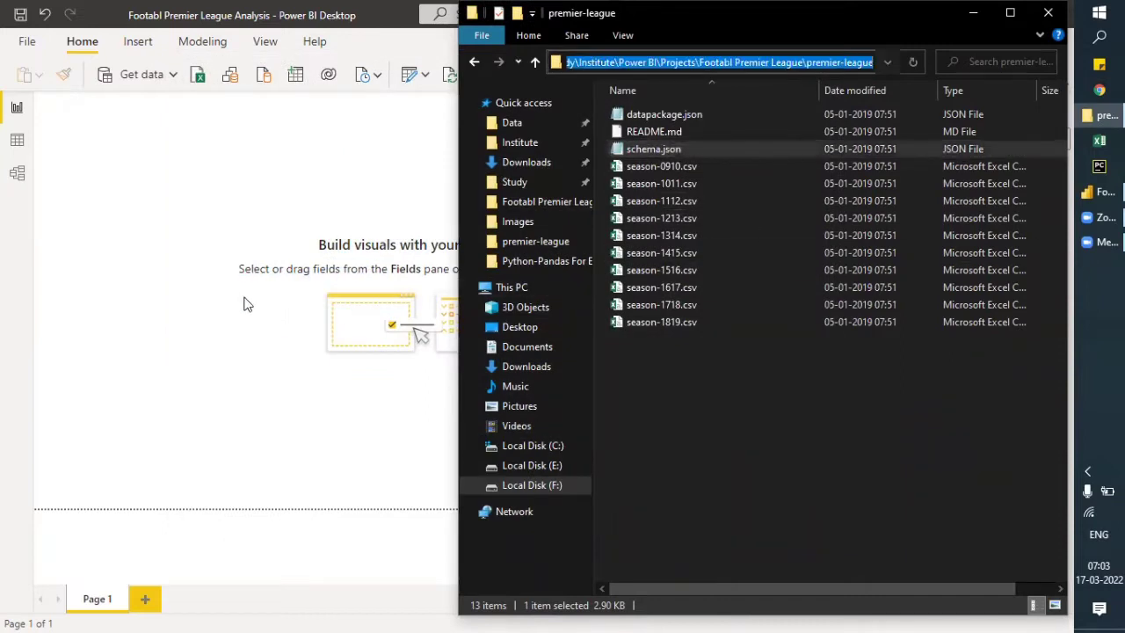
{"action": "left_click", "coordinate": [208, 206]}
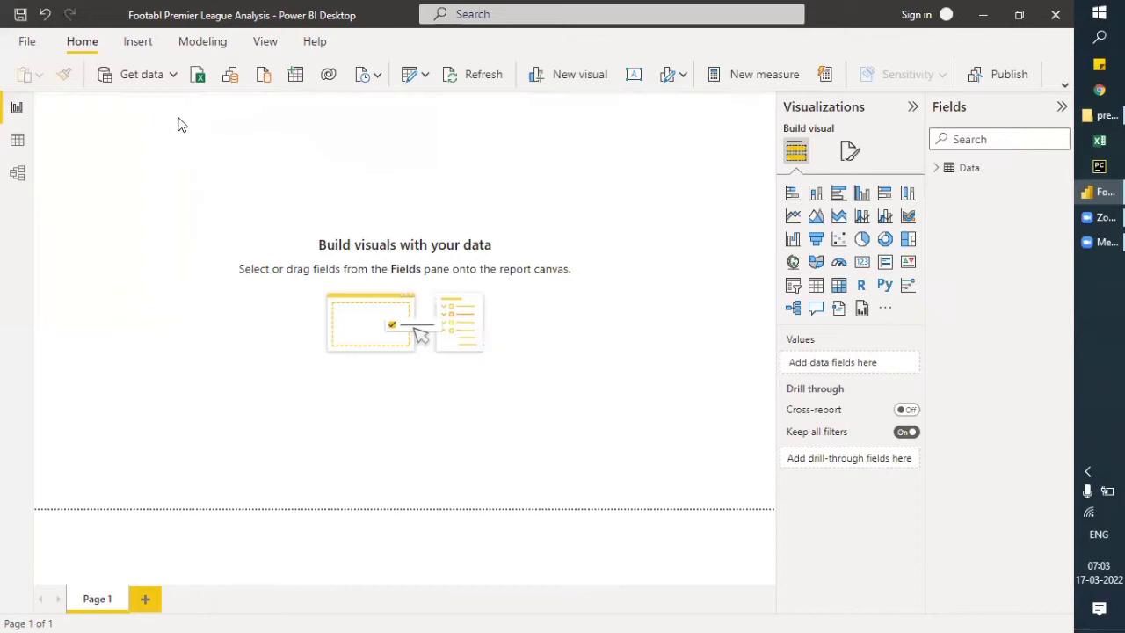
{"action": "left_click", "coordinate": [174, 76]}
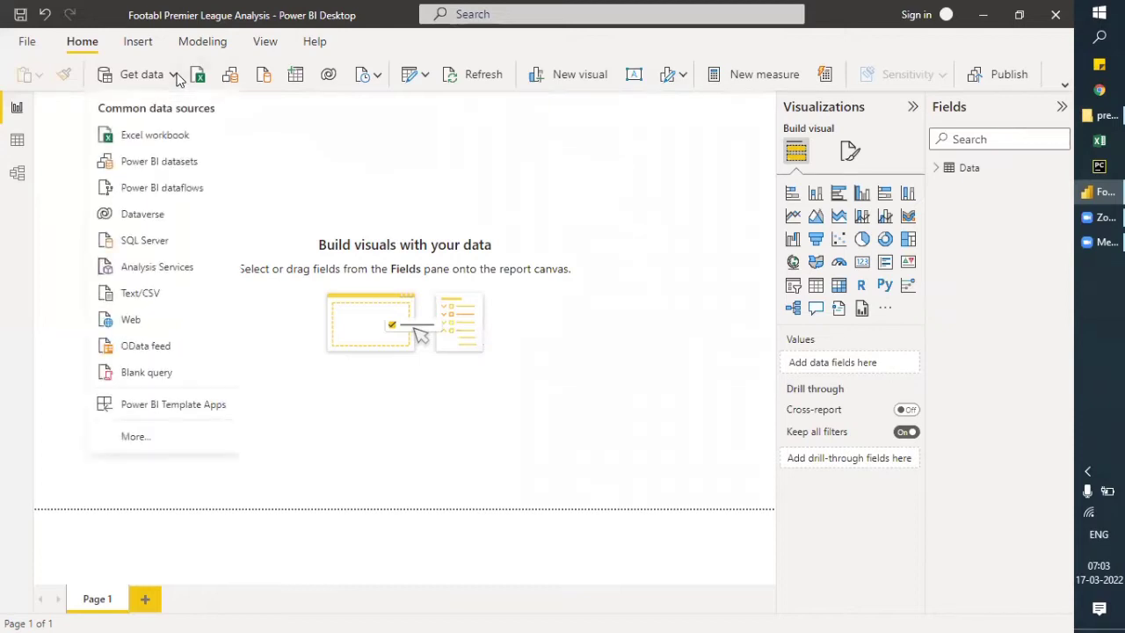
{"action": "left_click", "coordinate": [183, 431]}
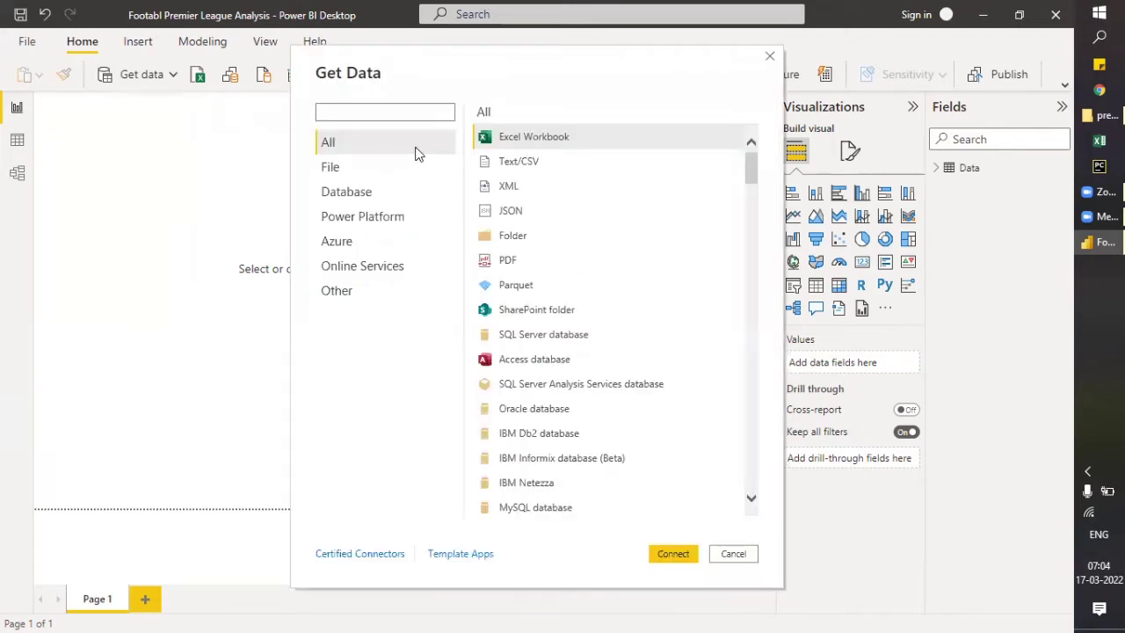
{"action": "left_click", "coordinate": [514, 212]}
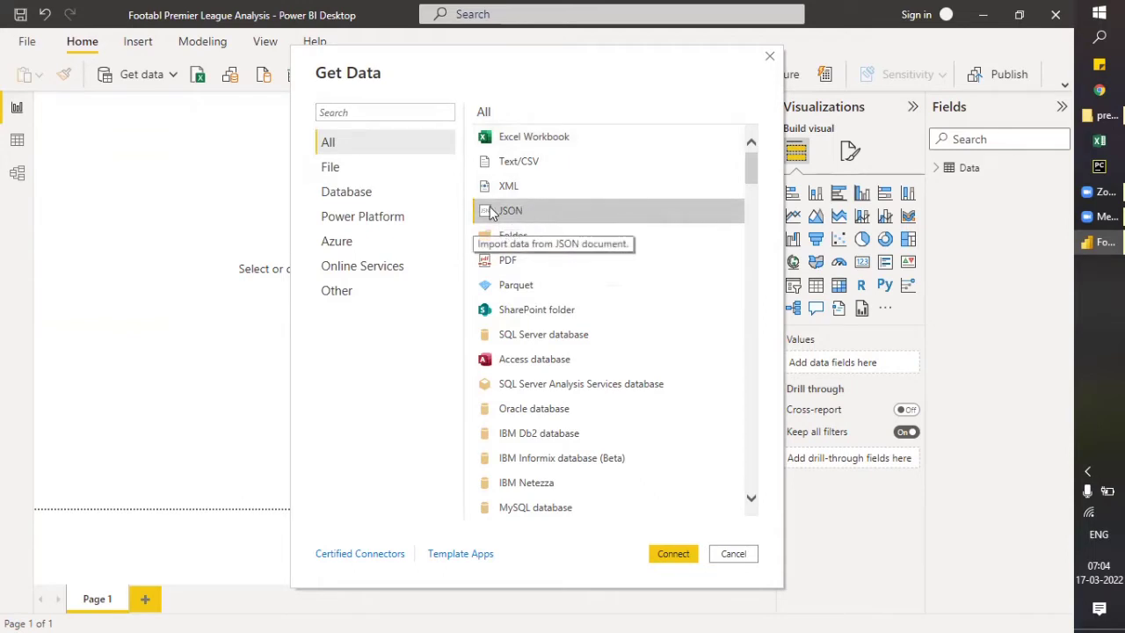
{"action": "left_click", "coordinate": [682, 556]}
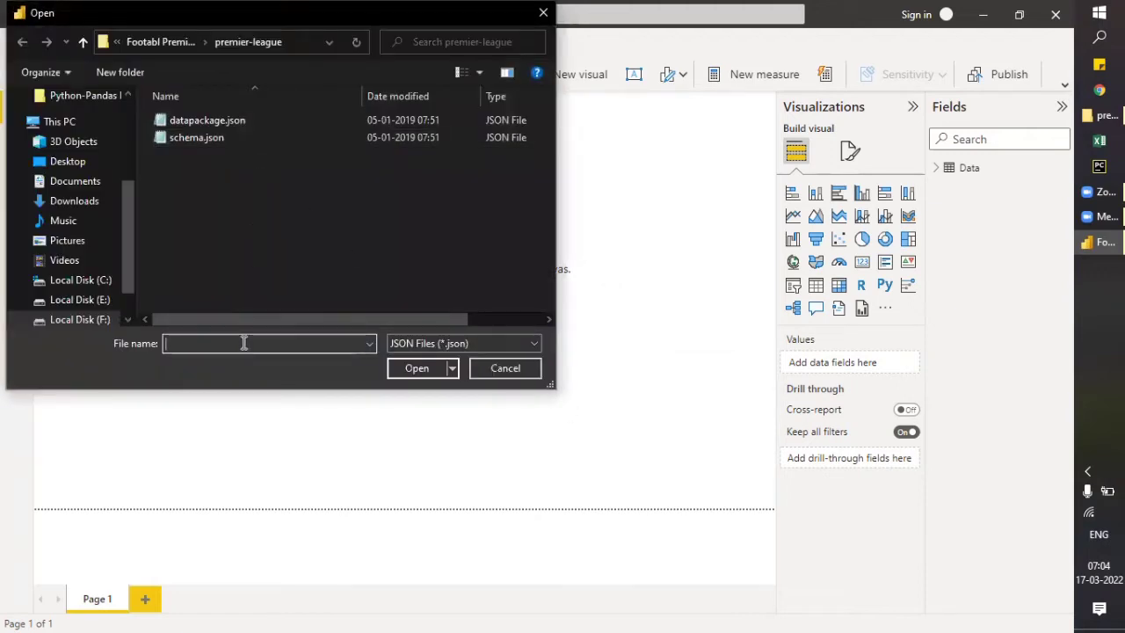
{"action": "key", "text": "ctrl+v"}
{"action": "key", "text": "Return"}
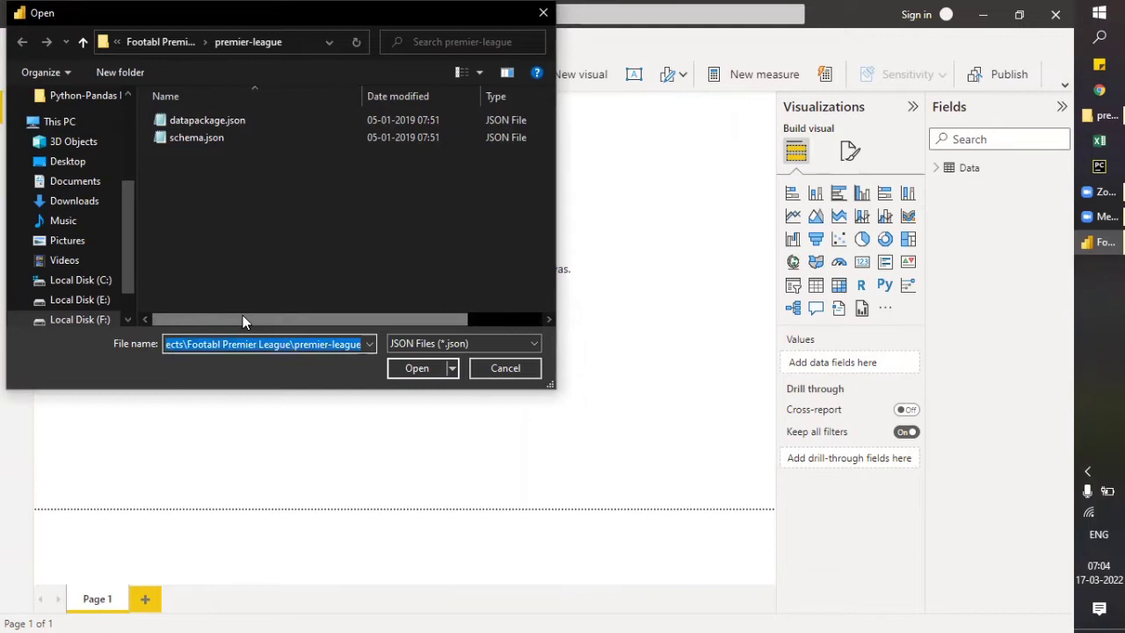
{"action": "left_click", "coordinate": [220, 139]}
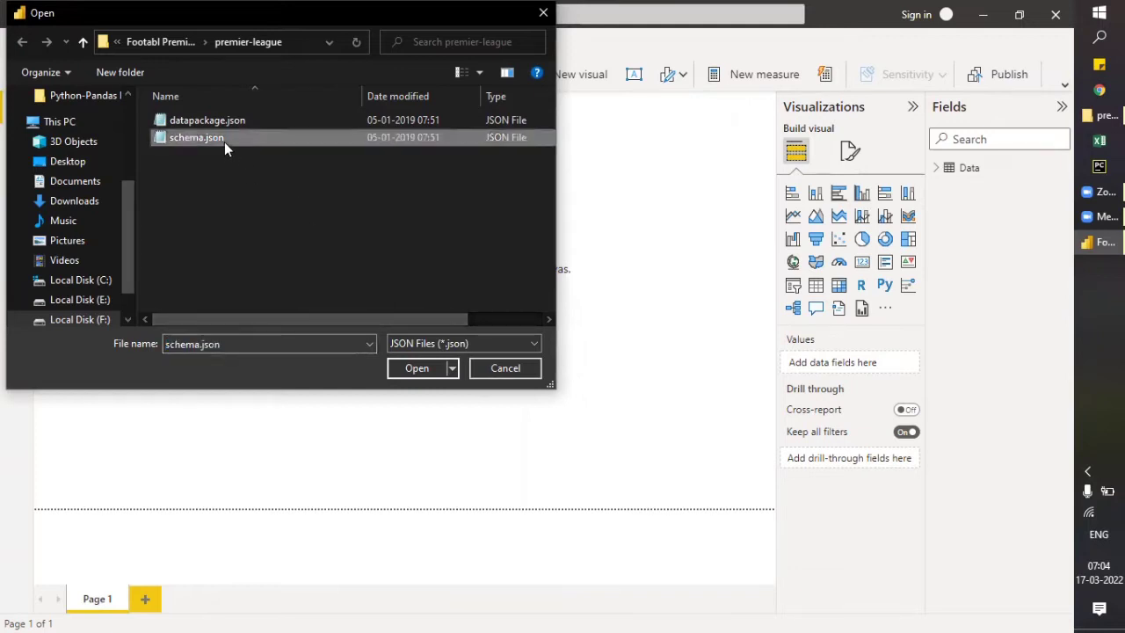
{"action": "left_click", "coordinate": [430, 368]}
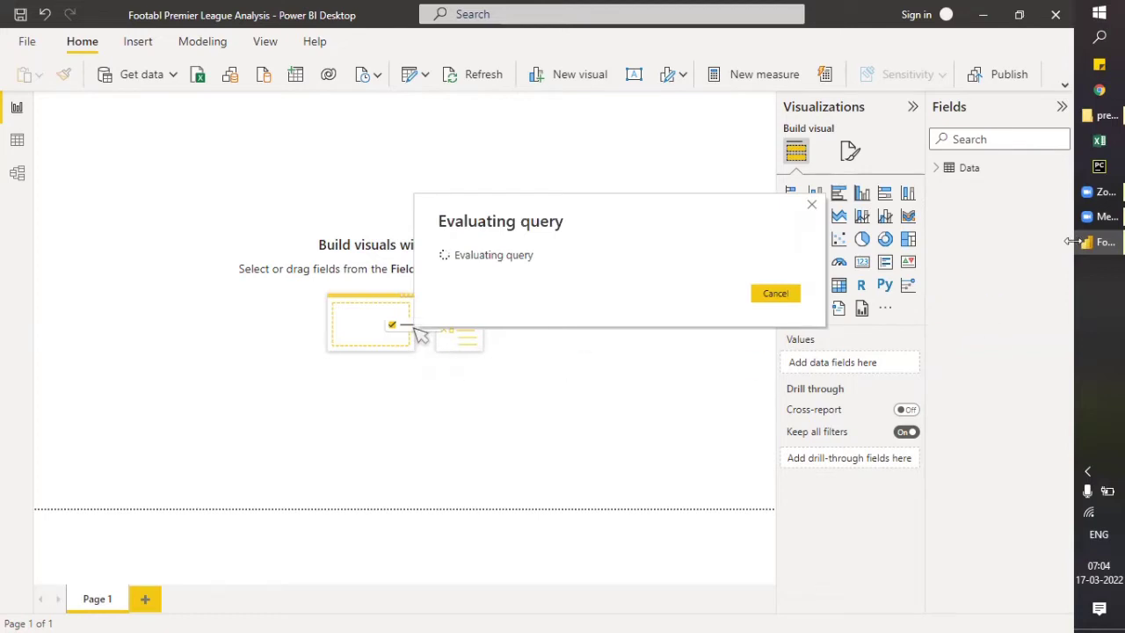
- Reopen schema.json in Notepad, examine the FTAG entry's name, type, format and description, and return to the Power Query Editor
{"action": "mouse_move", "coordinate": [1100, 115]}
{"action": "left_click", "coordinate": [985, 114]}
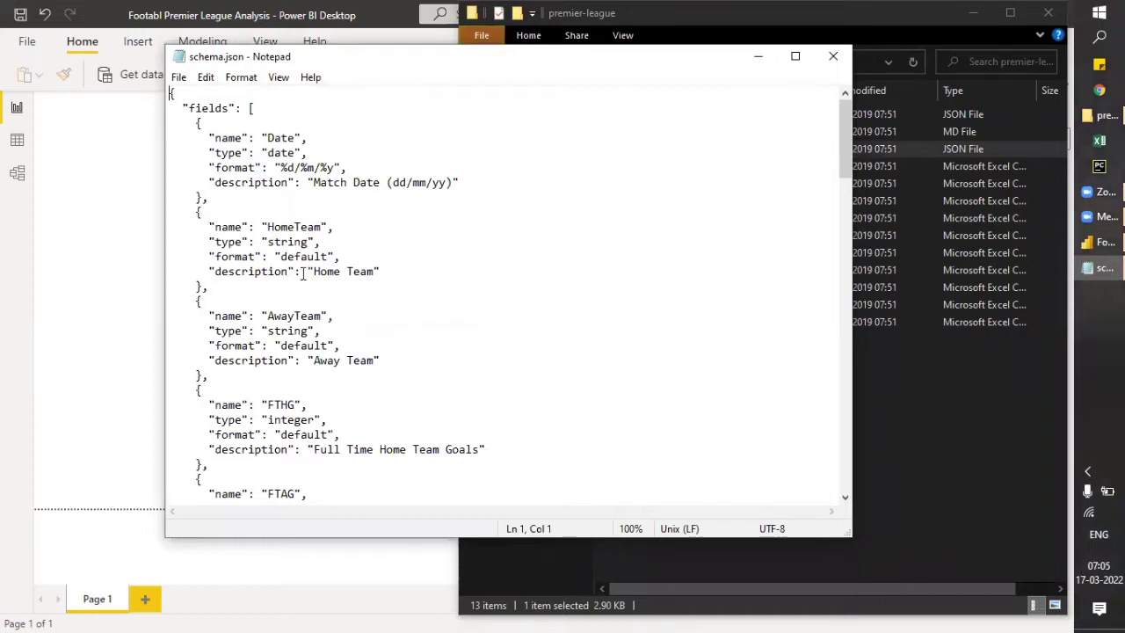
{"action": "scroll", "coordinate": [306, 283], "scroll_direction": "down", "scroll_amount": 5}
{"action": "left_click_drag", "start_coordinate": [267, 272], "coordinate": [296, 273]}
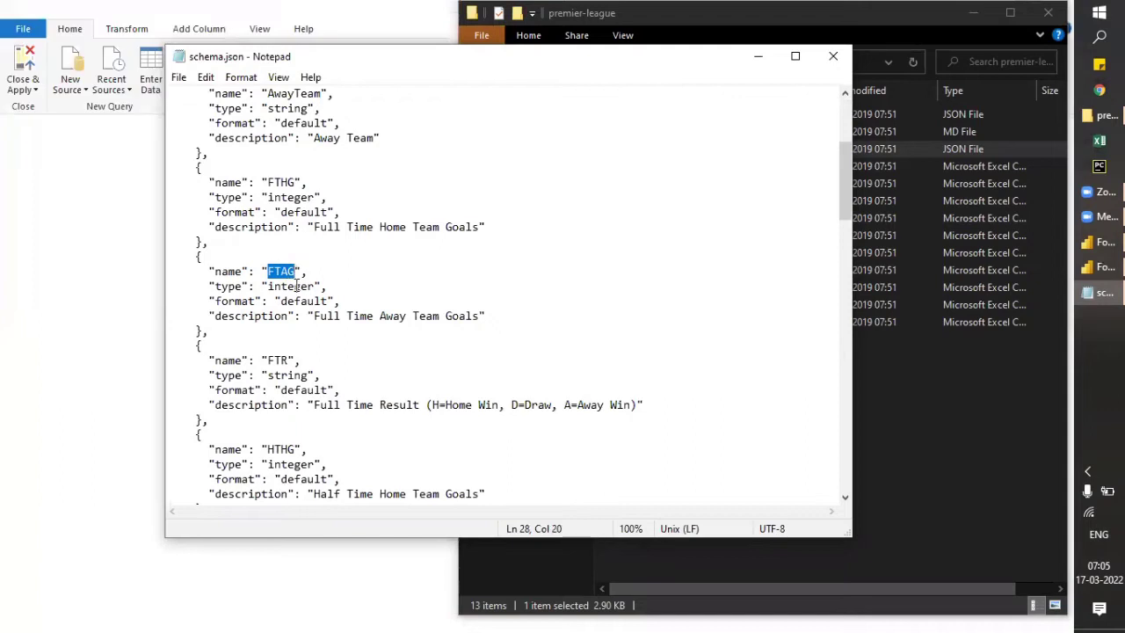
{"action": "left_click_drag", "start_coordinate": [314, 316], "coordinate": [475, 318]}
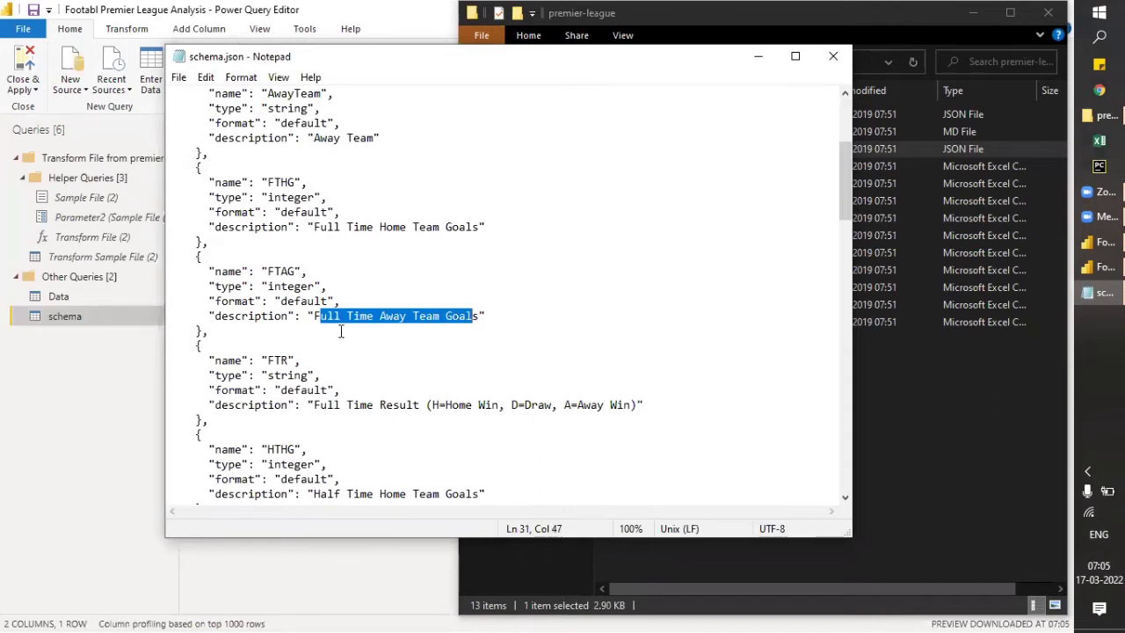
{"action": "left_click_drag", "start_coordinate": [315, 316], "coordinate": [479, 315]}
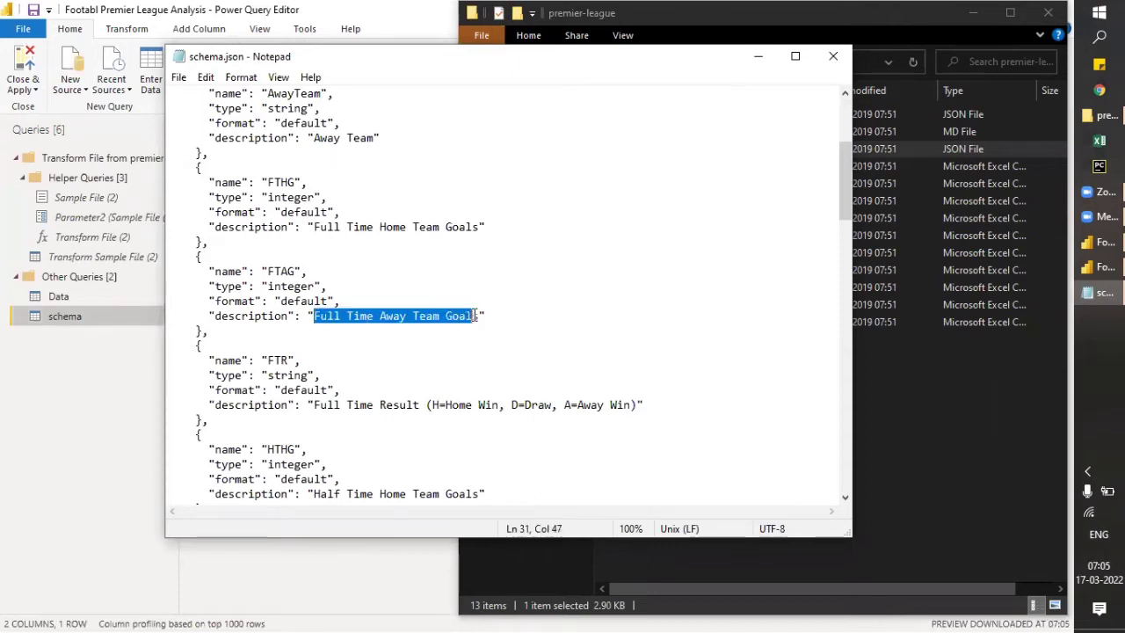
{"action": "double_click", "coordinate": [271, 272]}
{"action": "left_click_drag", "start_coordinate": [308, 271], "coordinate": [215, 272]}
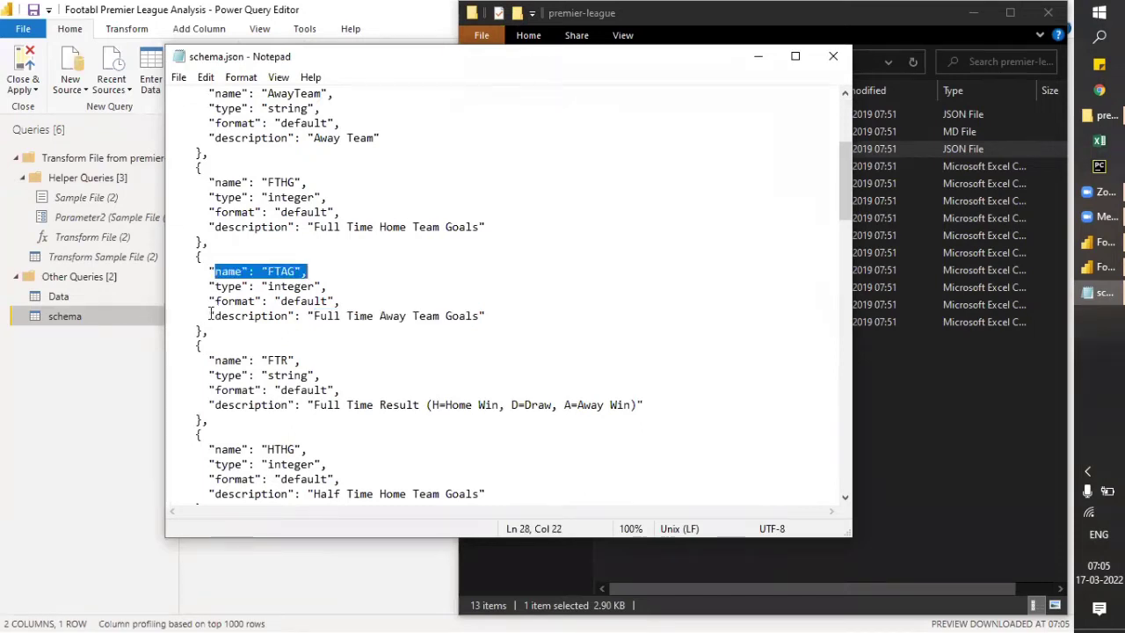
{"action": "left_click", "coordinate": [214, 272]}
{"action": "left_click_drag", "start_coordinate": [215, 272], "coordinate": [307, 272]}
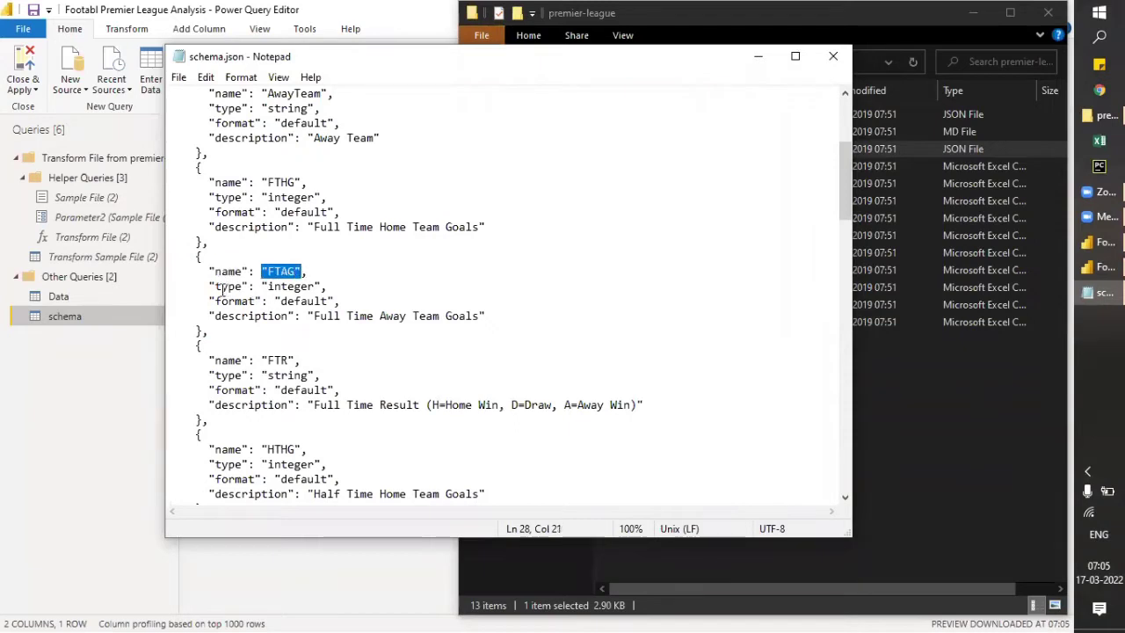
{"action": "left_click_drag", "start_coordinate": [236, 287], "coordinate": [322, 286]}
{"action": "left_click_drag", "start_coordinate": [216, 301], "coordinate": [341, 301]}
{"action": "left_click_drag", "start_coordinate": [209, 317], "coordinate": [528, 318]}
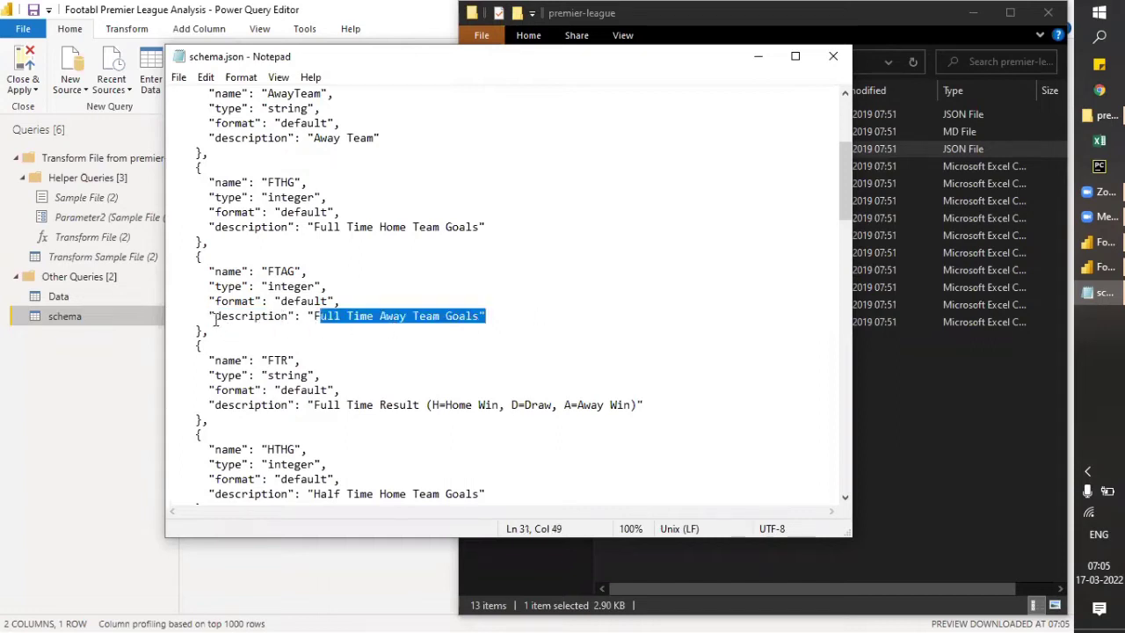
{"action": "left_click_drag", "start_coordinate": [211, 317], "coordinate": [486, 317]}
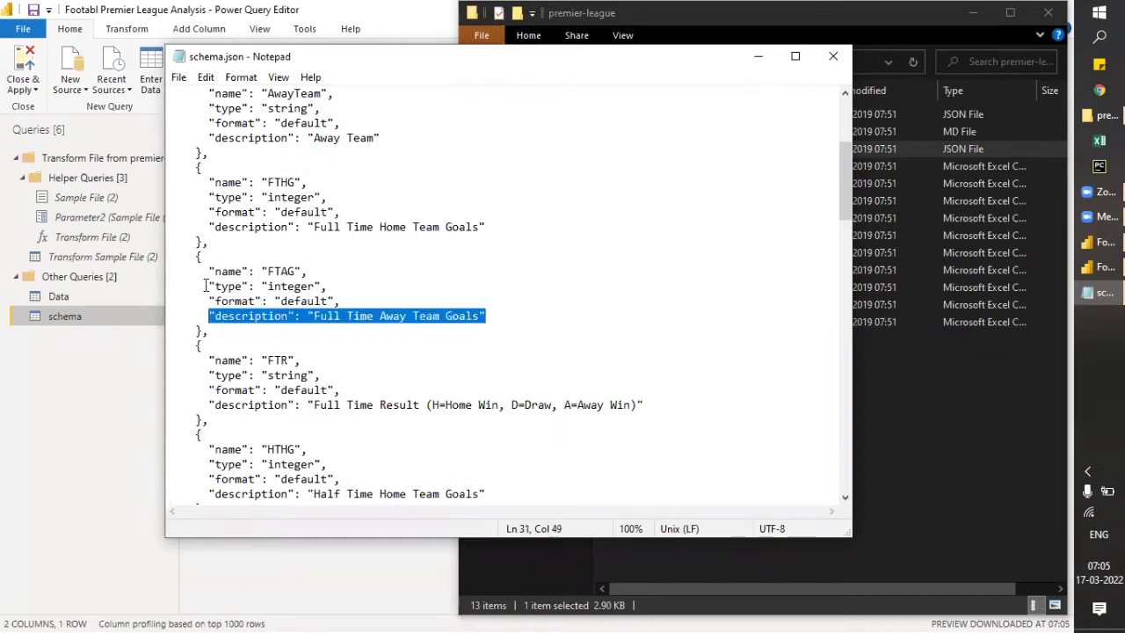
{"action": "left_click_drag", "start_coordinate": [205, 273], "coordinate": [308, 273]}
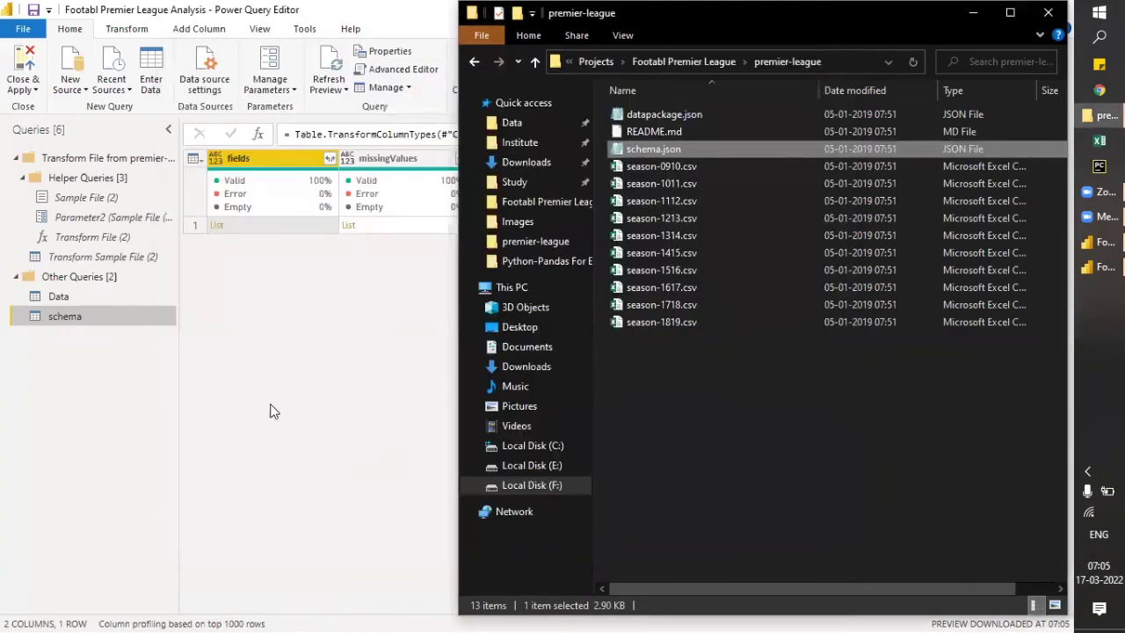
{"action": "left_click", "coordinate": [270, 406]}
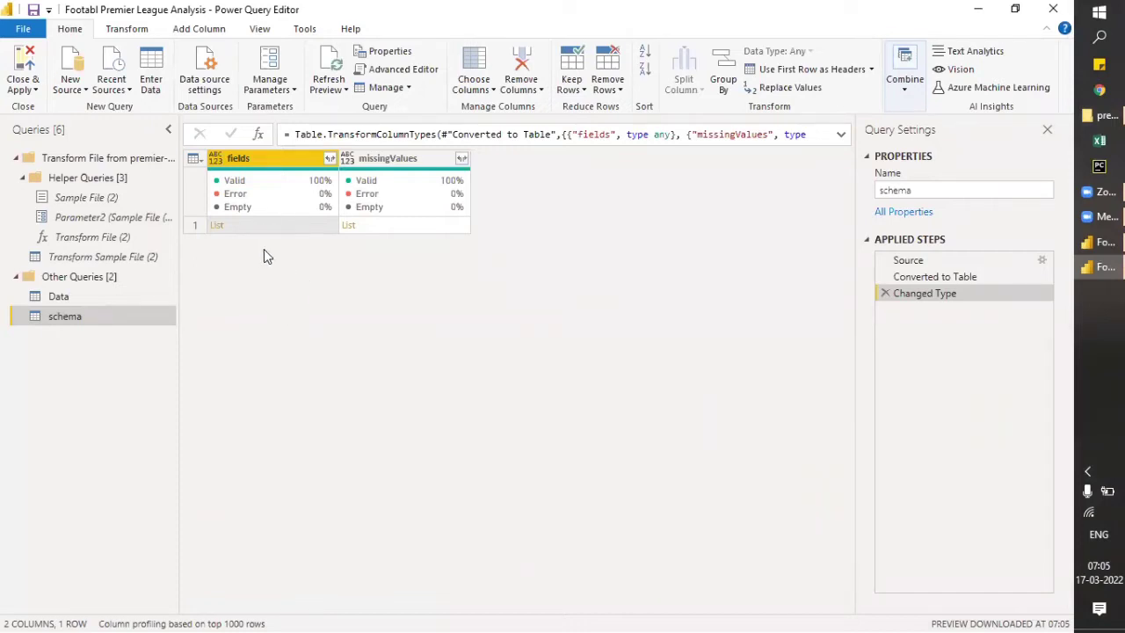
- Drill into the list in the fields column to view its records and remove the added drill-down step
{"action": "left_click", "coordinate": [219, 227]}
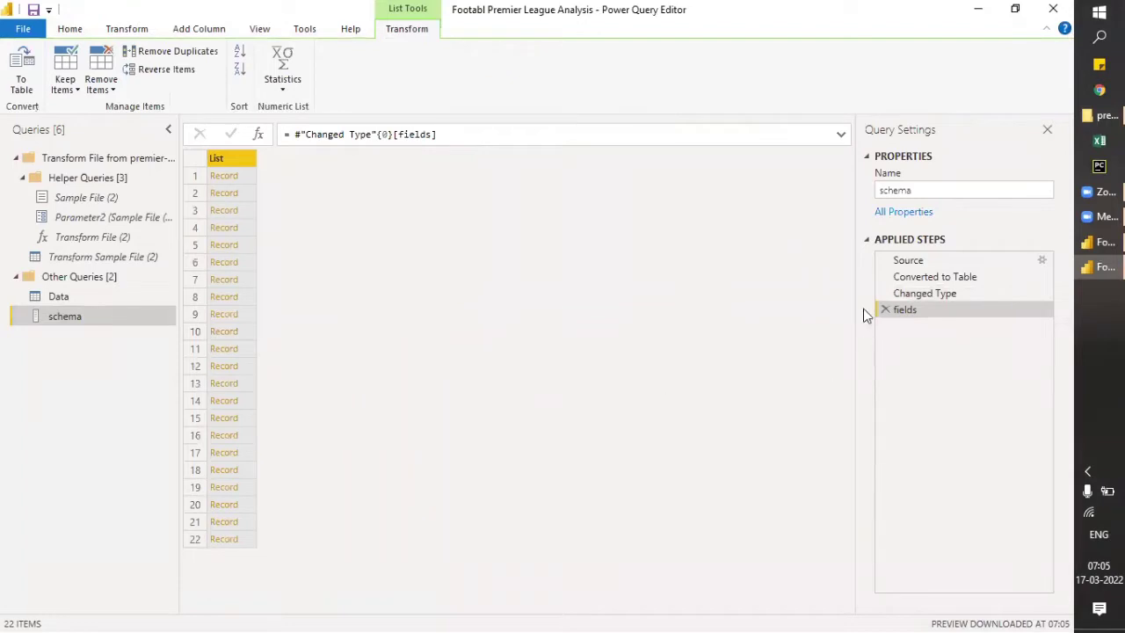
{"action": "left_click", "coordinate": [886, 311]}
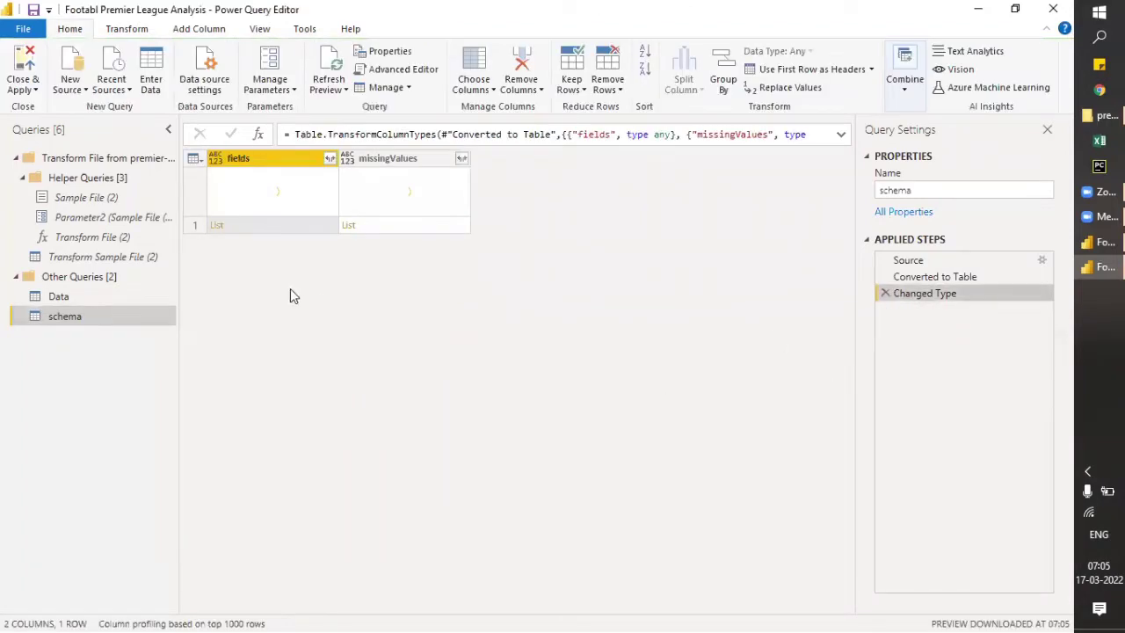
- Set up Extract Values on the fields column of the schema query with Comma as the delimiter
{"action": "left_click", "coordinate": [328, 160]}
{"action": "left_click", "coordinate": [274, 202]}
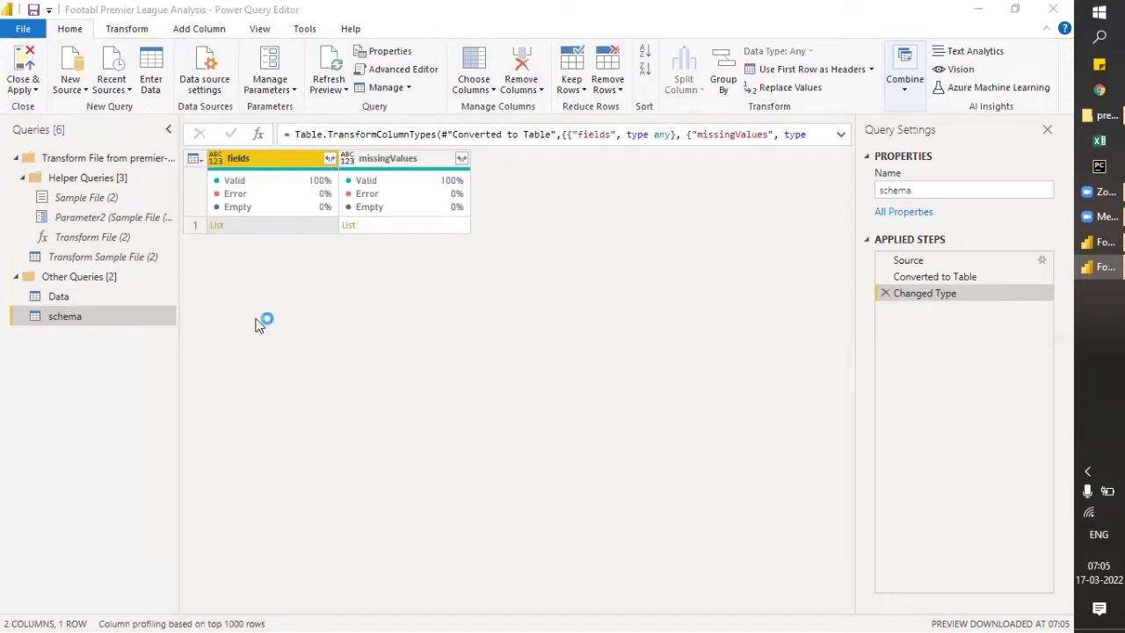
{"action": "left_click", "coordinate": [355, 310]}
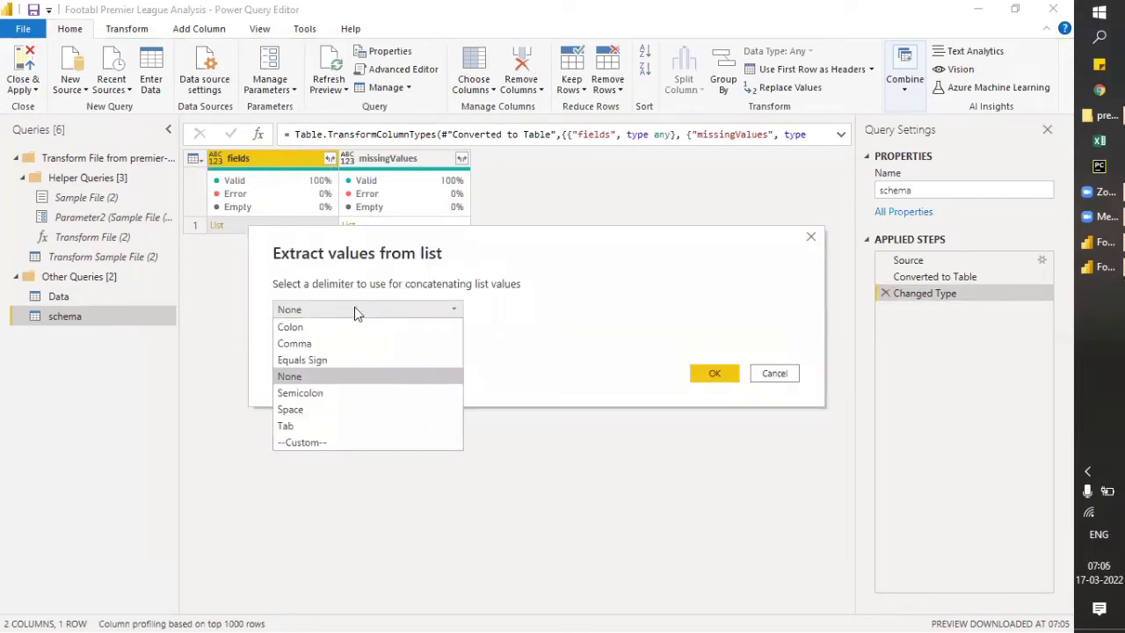
{"action": "left_click", "coordinate": [325, 343]}
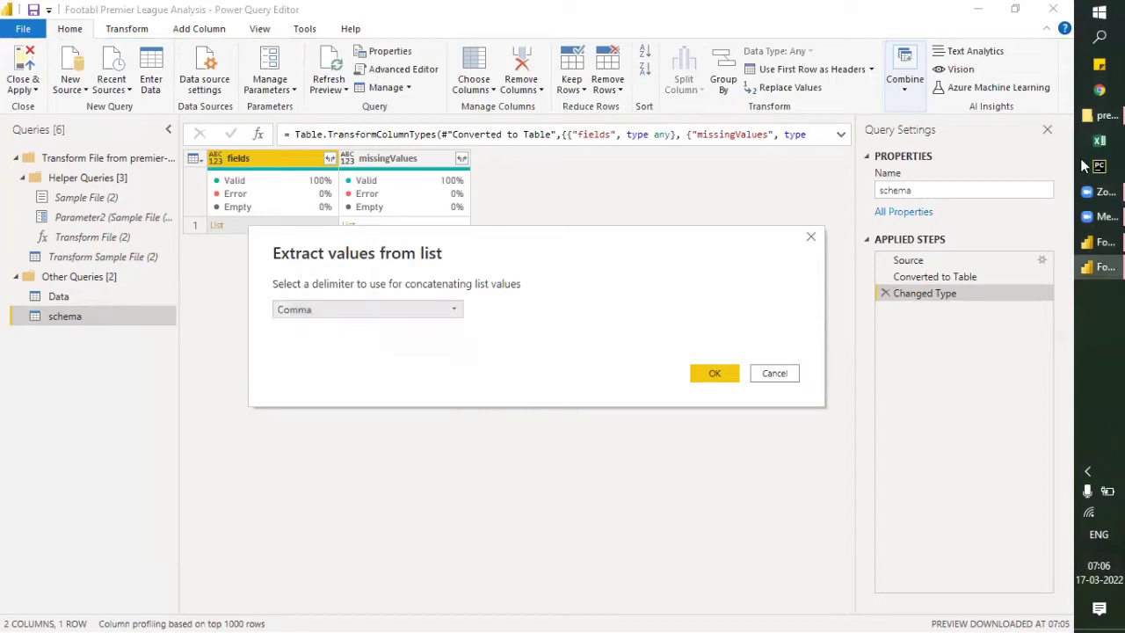
- Check in schema.json which character separates the field records, close the file, and return to the Extract Values dialog
{"action": "left_click", "coordinate": [1103, 115]}
{"action": "double_click", "coordinate": [655, 149]}
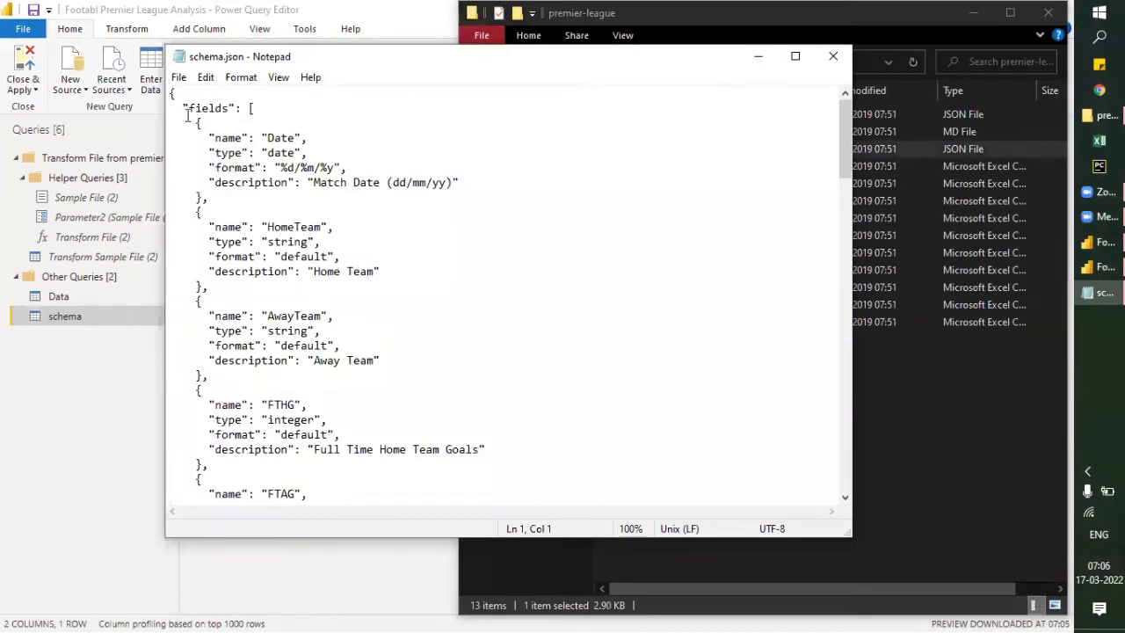
{"action": "left_click_drag", "start_coordinate": [195, 124], "coordinate": [213, 197]}
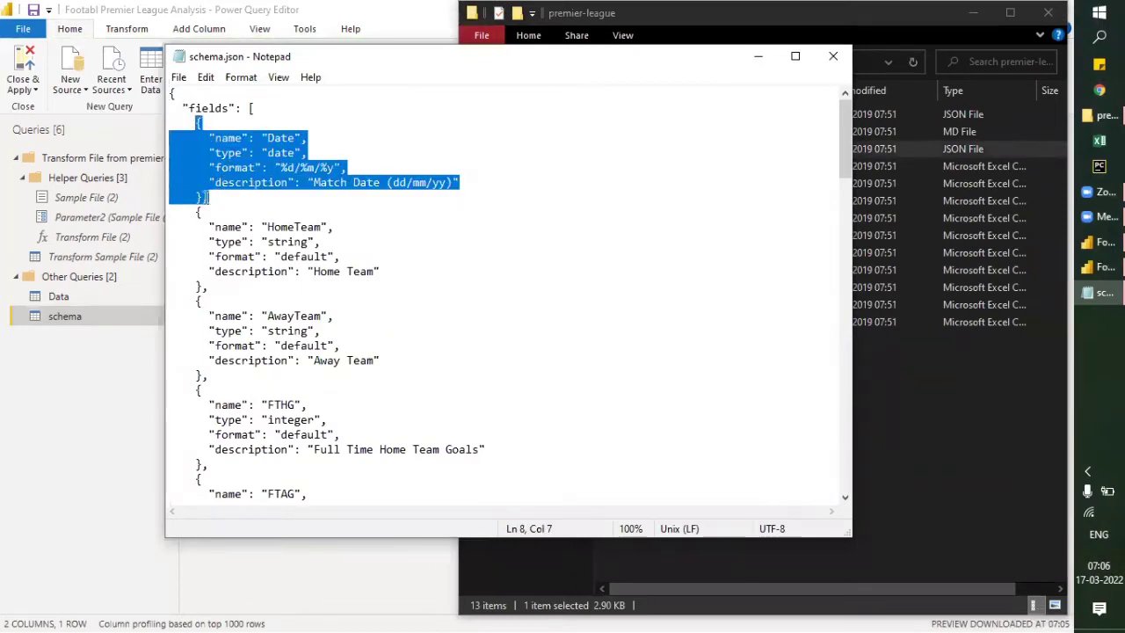
{"action": "left_click", "coordinate": [209, 198]}
{"action": "left_click_drag", "start_coordinate": [205, 198], "coordinate": [211, 198]}
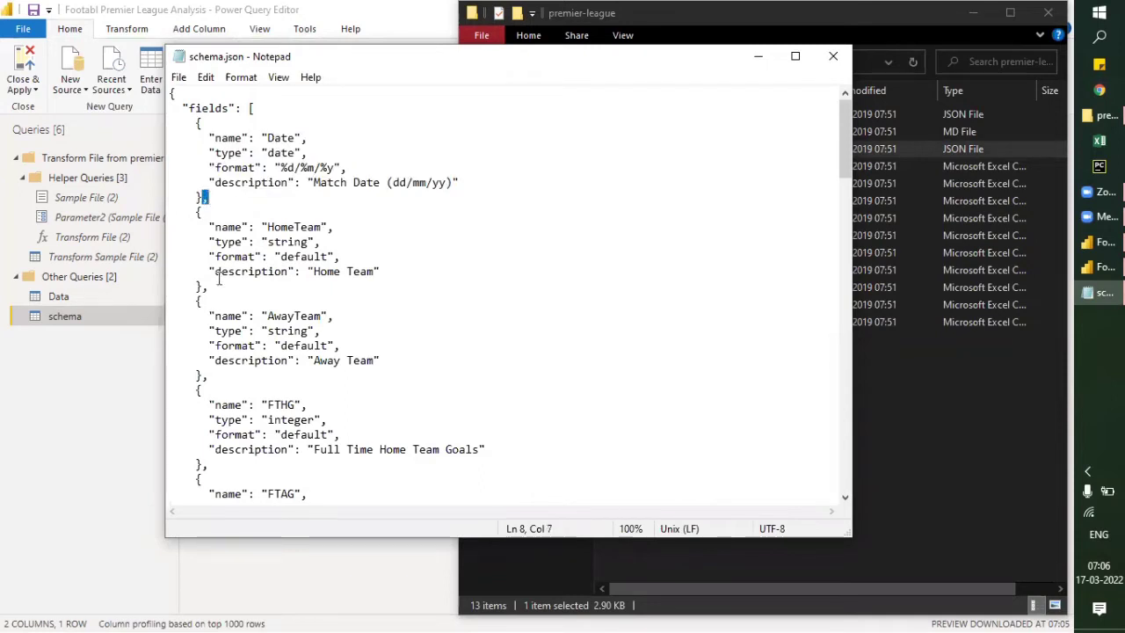
{"action": "left_click_drag", "start_coordinate": [203, 290], "coordinate": [211, 290]}
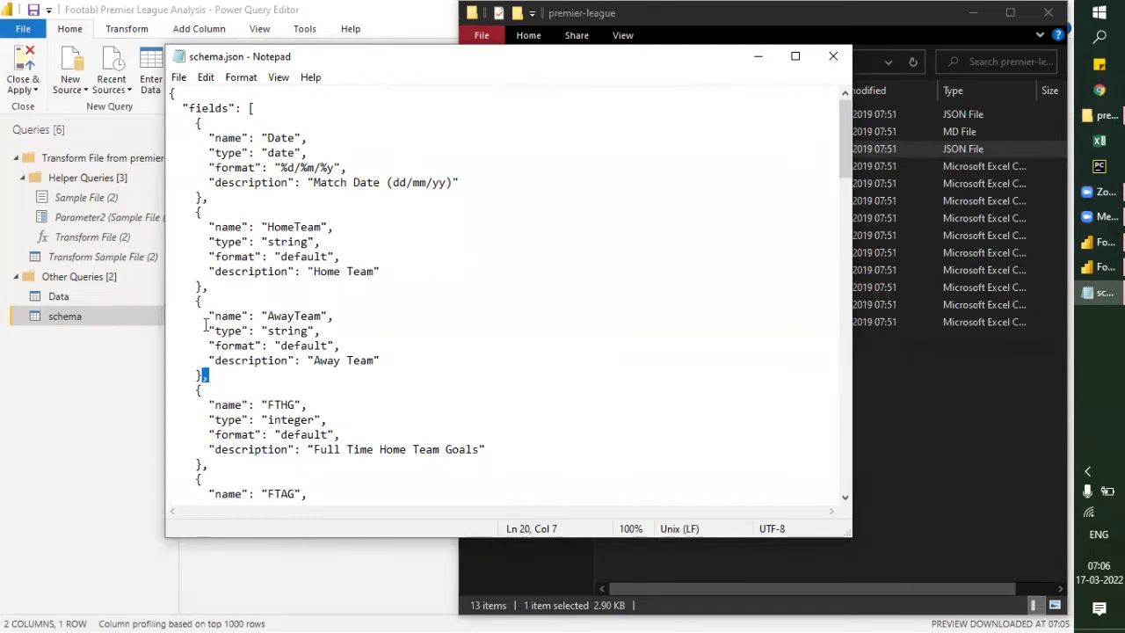
{"action": "left_click", "coordinate": [833, 57]}
{"action": "left_click", "coordinate": [392, 343]}
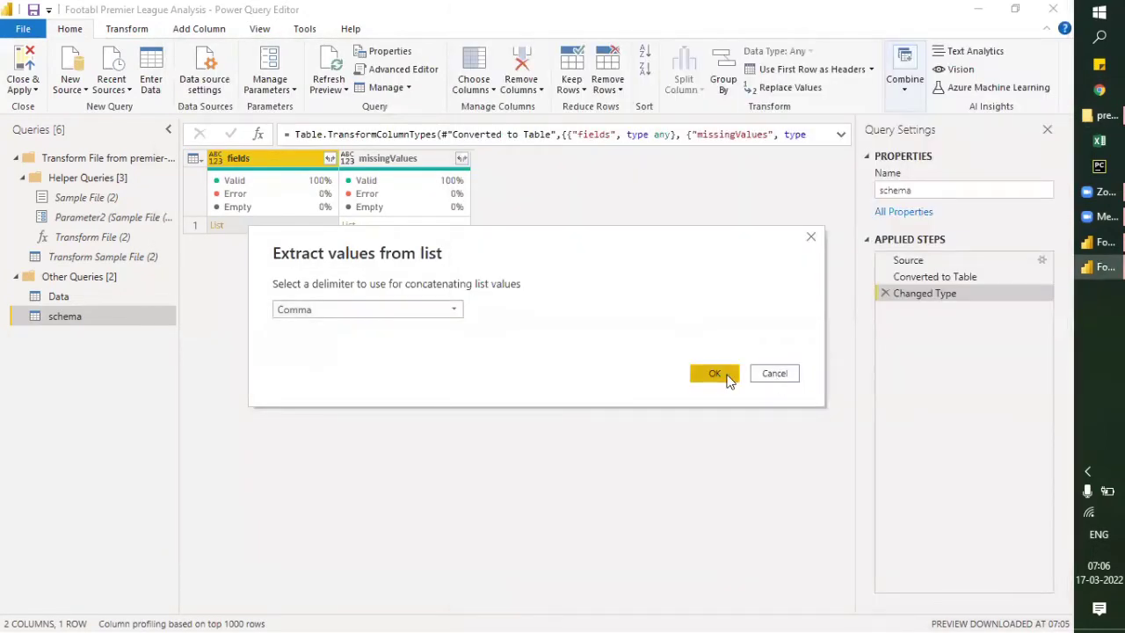
- Try the comma-delimited value extraction on the fields column and remove the applied step it adds
{"action": "left_click", "coordinate": [729, 380]}
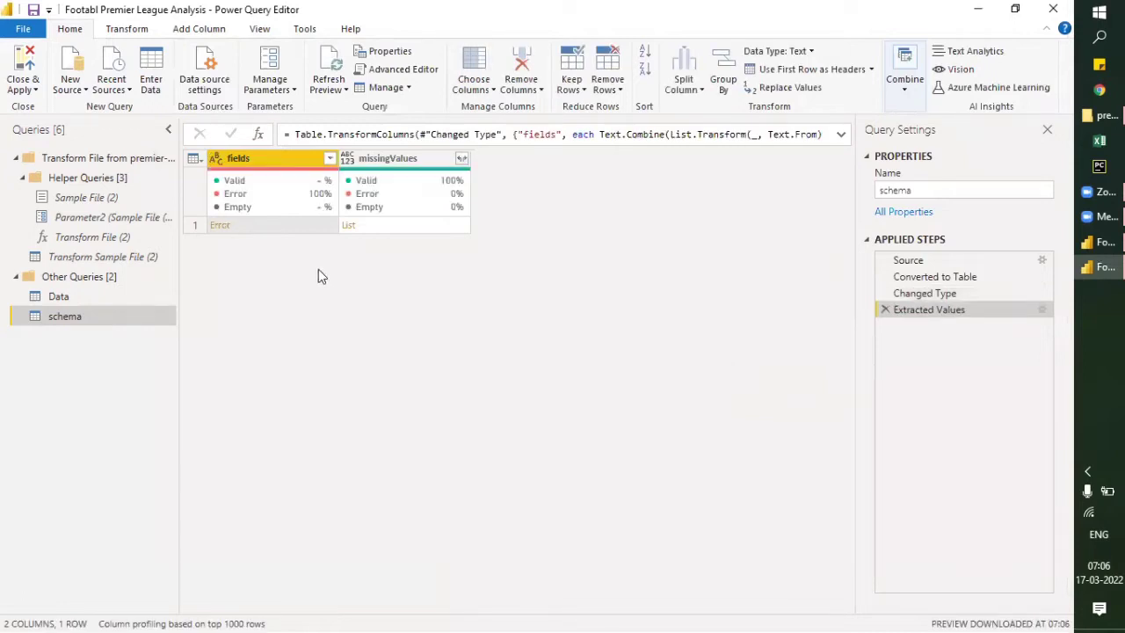
{"action": "left_click", "coordinate": [885, 310]}
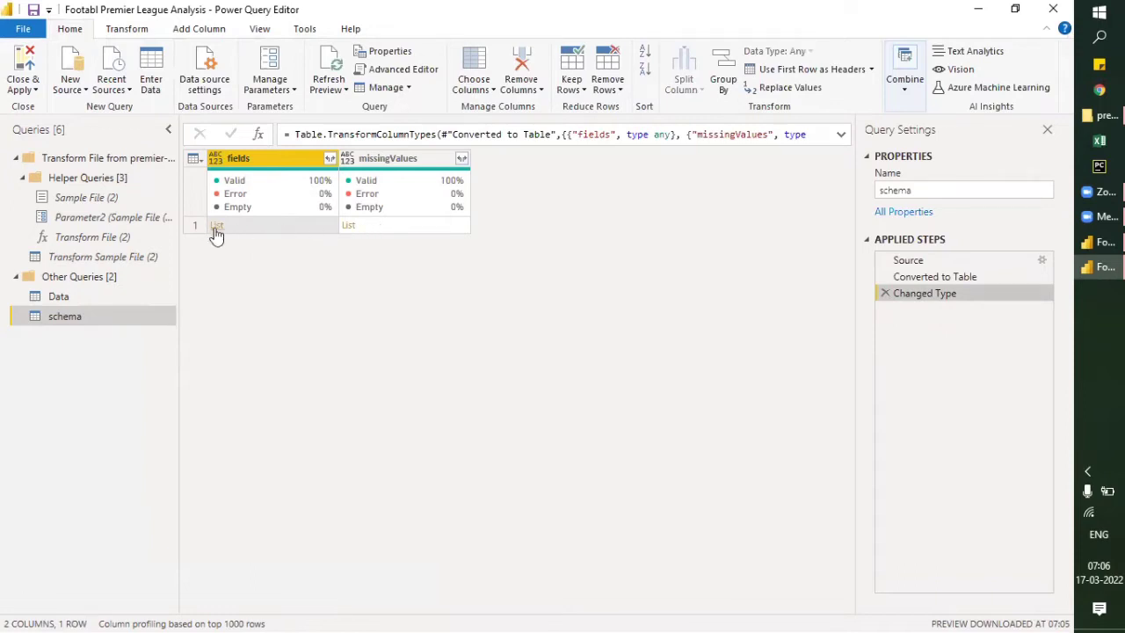
- Expand the fields column to new rows and its records into name, type, format and description, keeping the original column name as prefix
{"action": "left_click", "coordinate": [330, 158]}
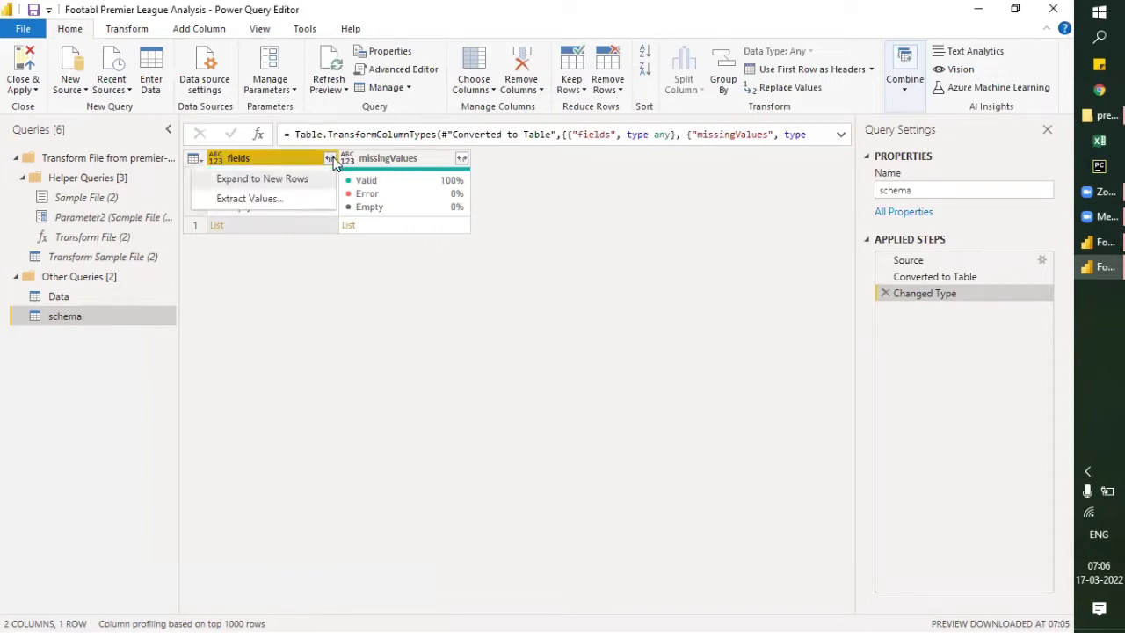
{"action": "left_click", "coordinate": [296, 181]}
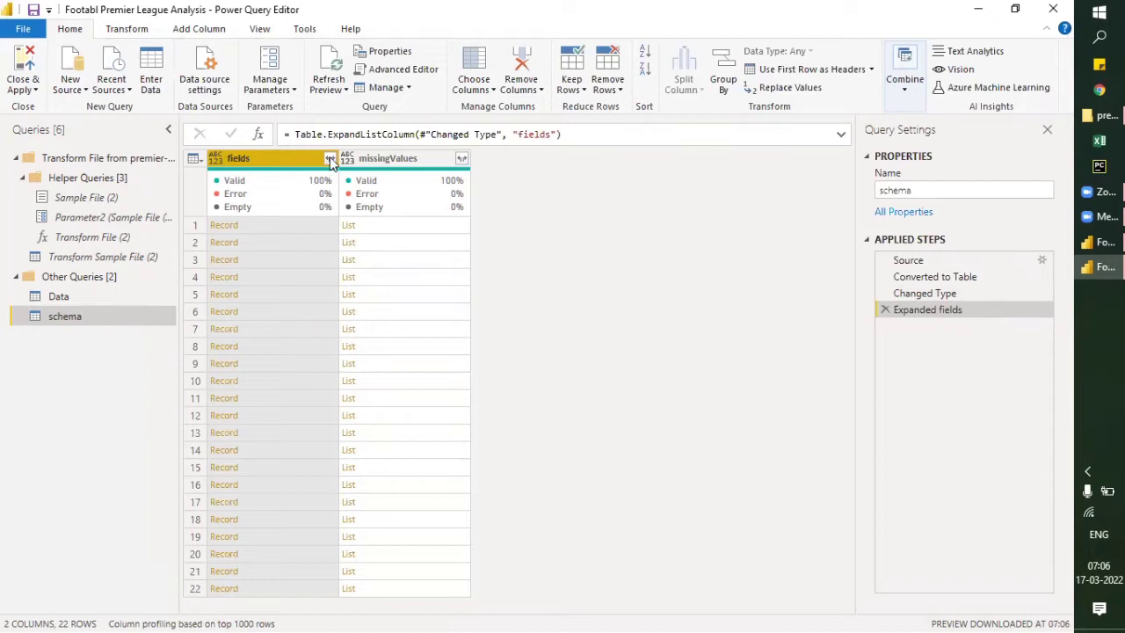
{"action": "left_click", "coordinate": [331, 159]}
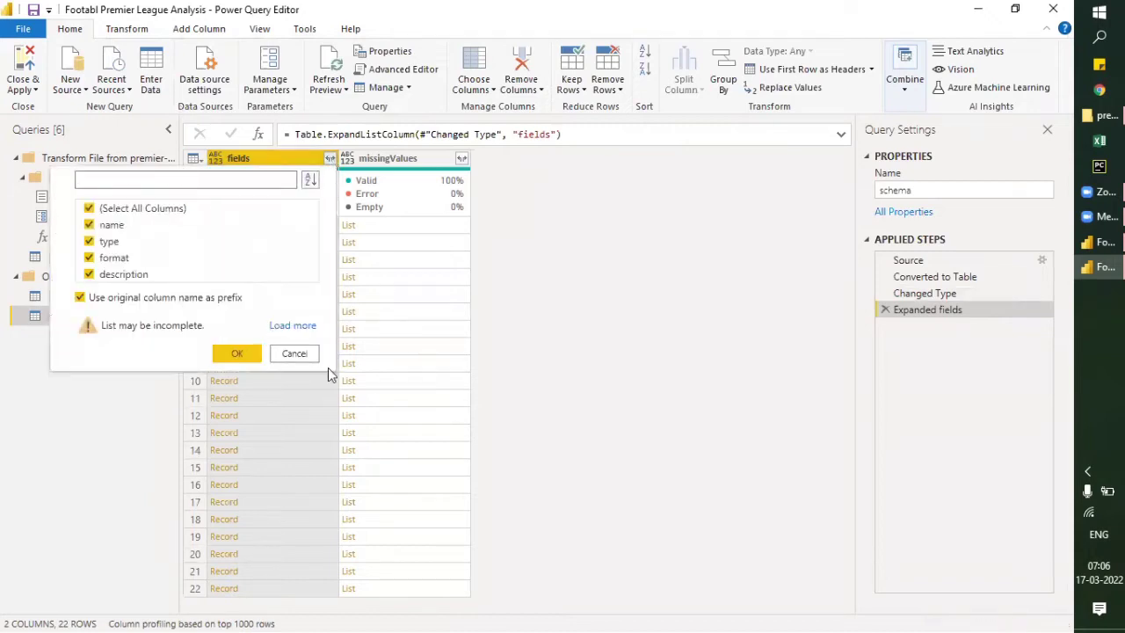
{"action": "left_click", "coordinate": [285, 329]}
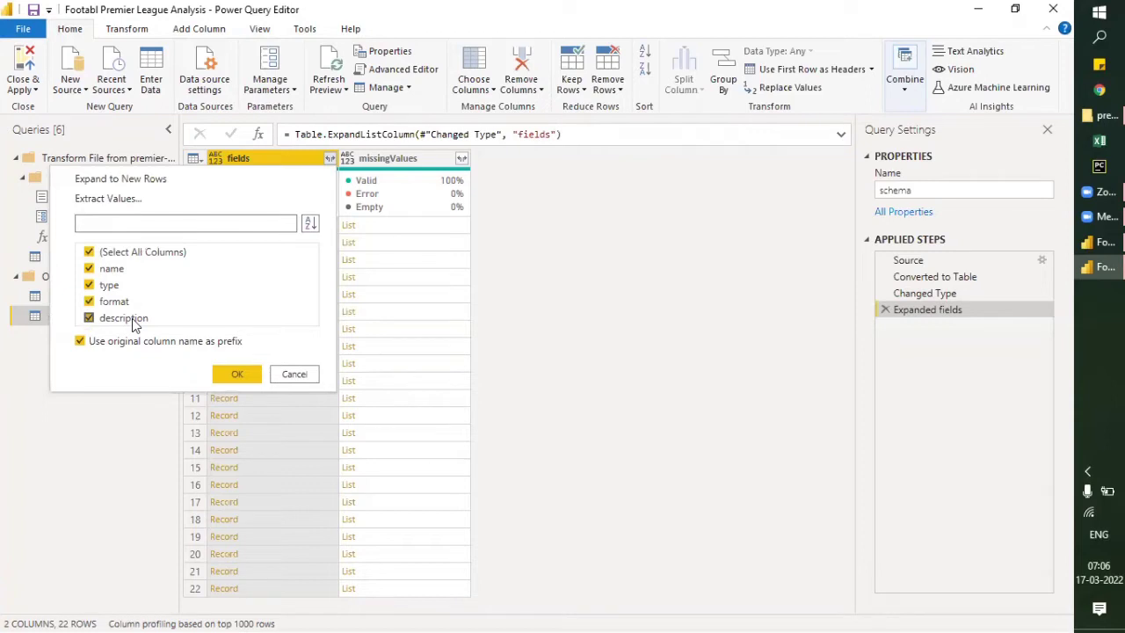
{"action": "left_click", "coordinate": [232, 380]}
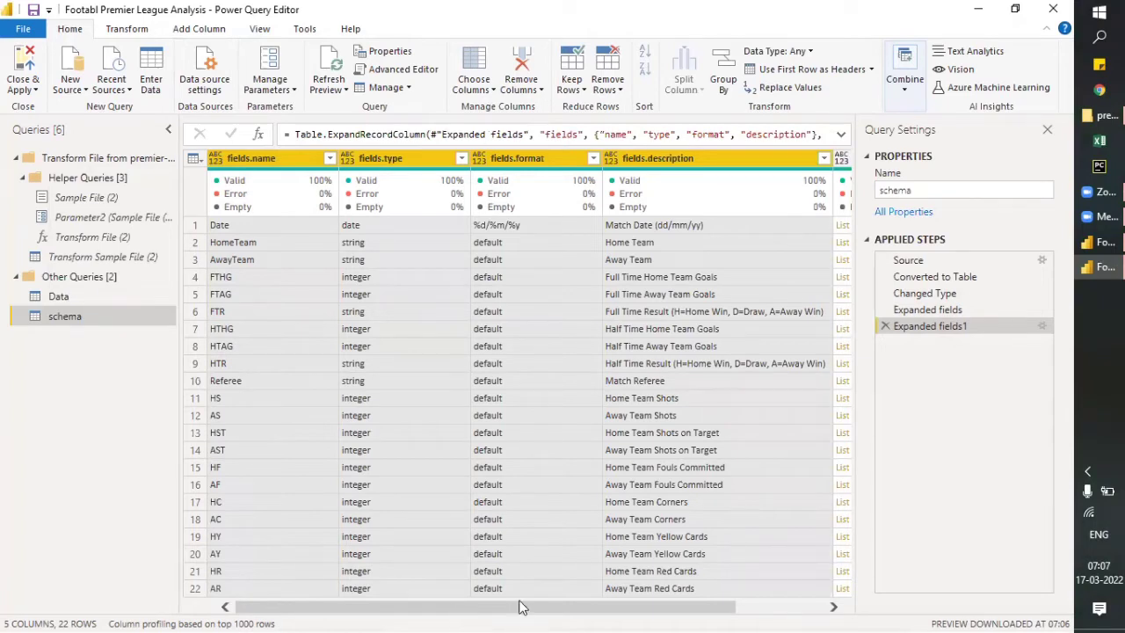
- Expand the lists in the missingValues column to new rows
{"action": "left_click_drag", "start_coordinate": [533, 609], "coordinate": [718, 610]}
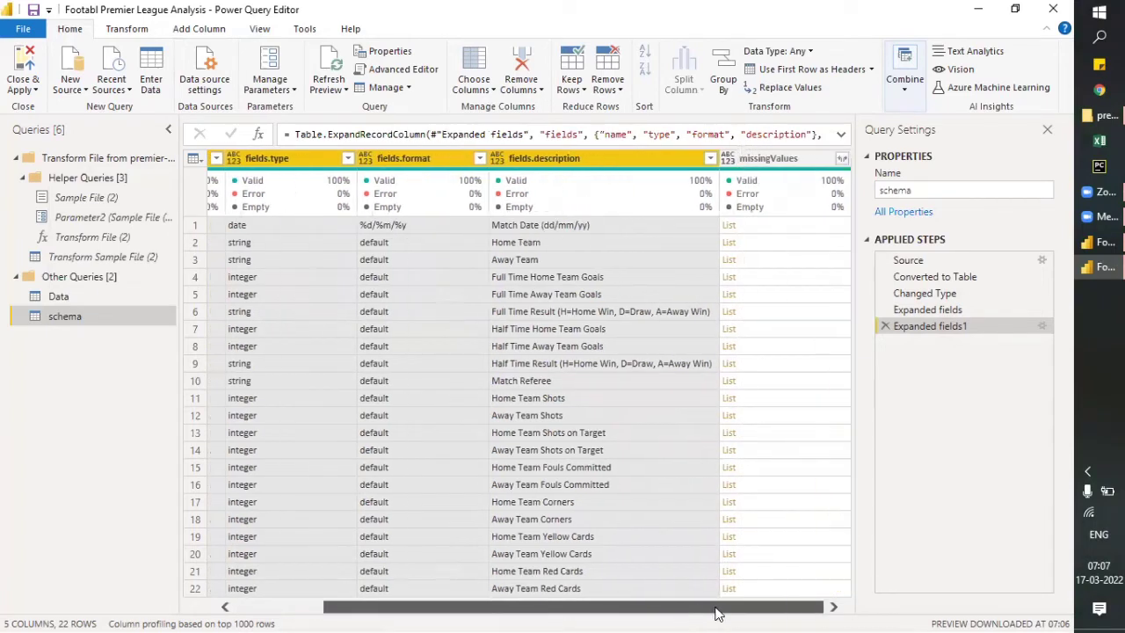
{"action": "left_click", "coordinate": [842, 160]}
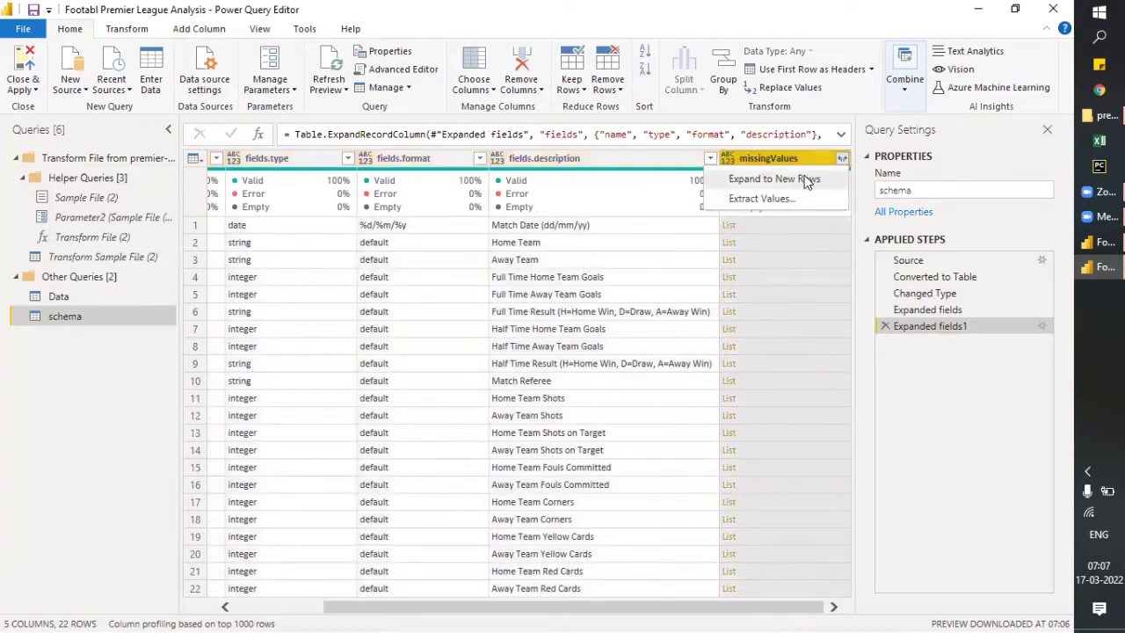
{"action": "left_click", "coordinate": [773, 179]}
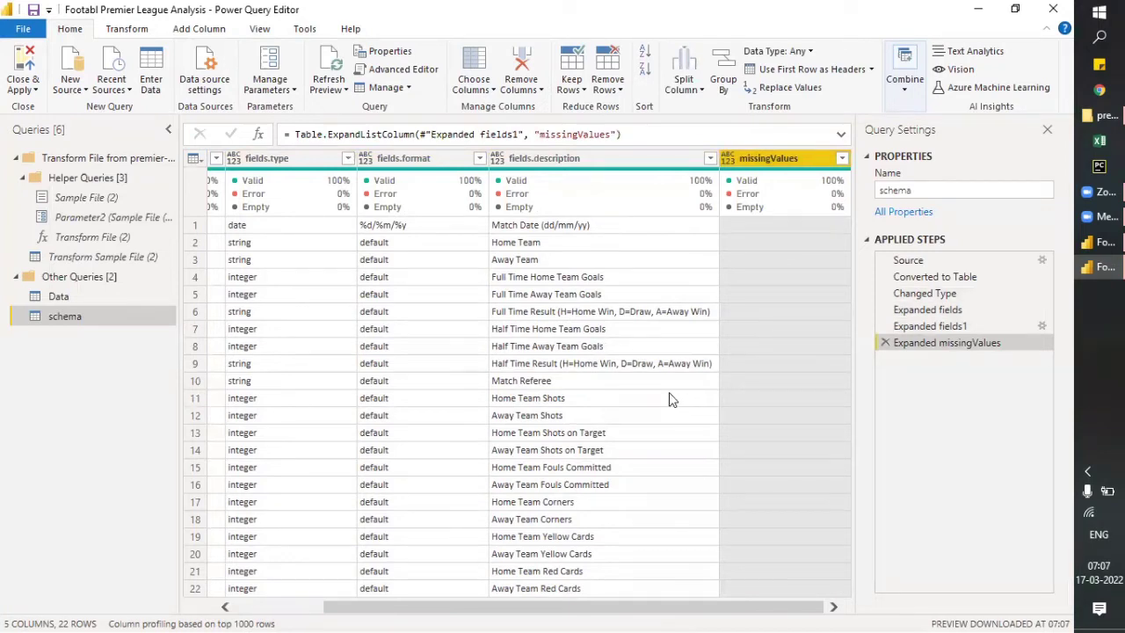
- Promote the schema table's first row, containing Date, date and %d/%m/%y, to column headers
{"action": "left_click_drag", "start_coordinate": [747, 607], "coordinate": [418, 613]}
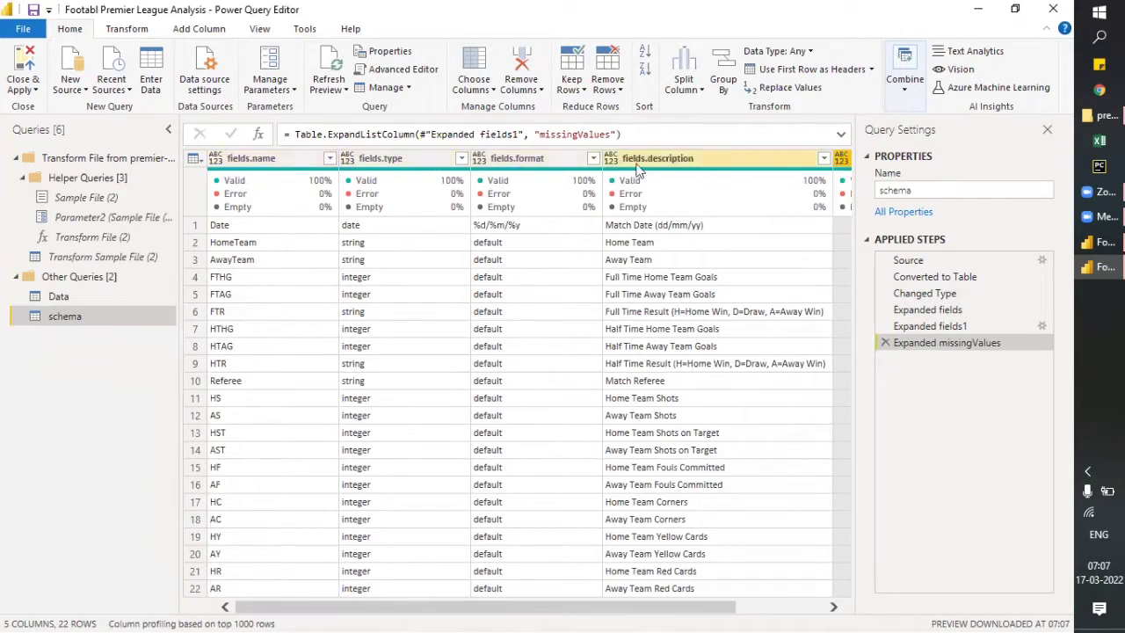
{"action": "left_click", "coordinate": [202, 227]}
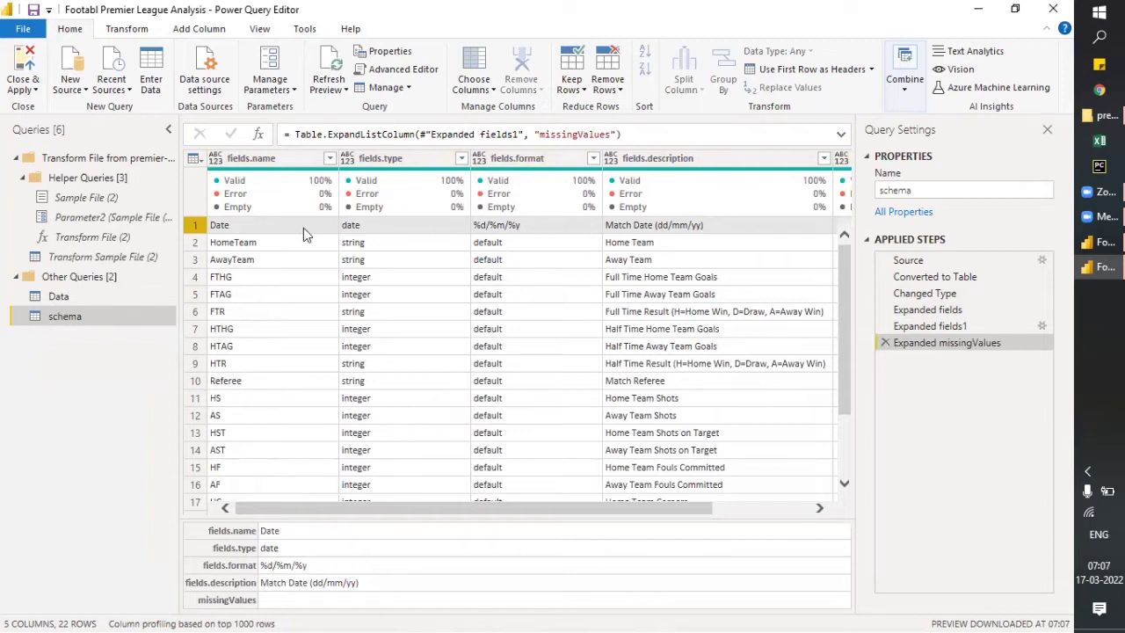
{"action": "mouse_move", "coordinate": [305, 211]}
{"action": "left_click", "coordinate": [870, 70]}
{"action": "left_click", "coordinate": [828, 91]}
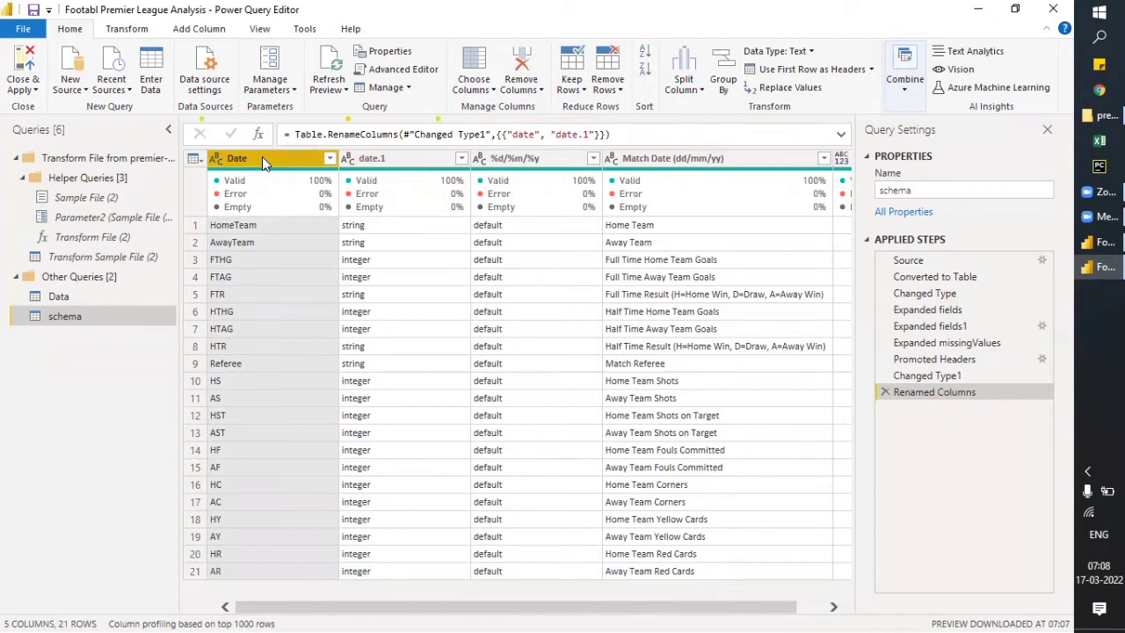
- Remove the date.1 column, the unnamed blank column and the %d/%m/%y column from the schema query
{"action": "left_click", "coordinate": [387, 160]}
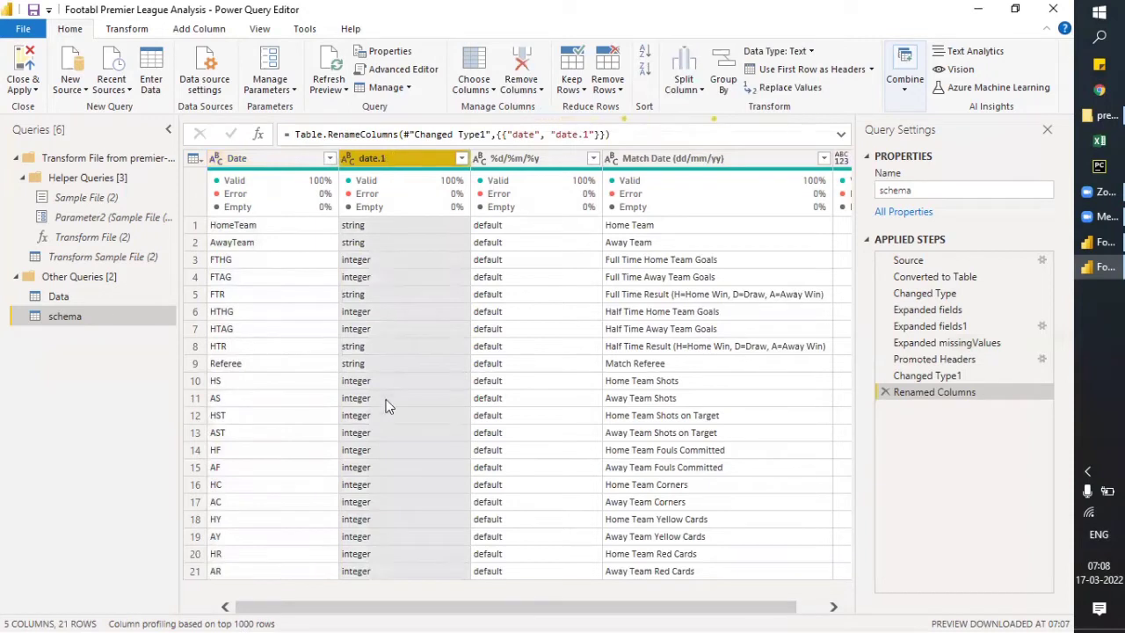
{"action": "right_click", "coordinate": [389, 164]}
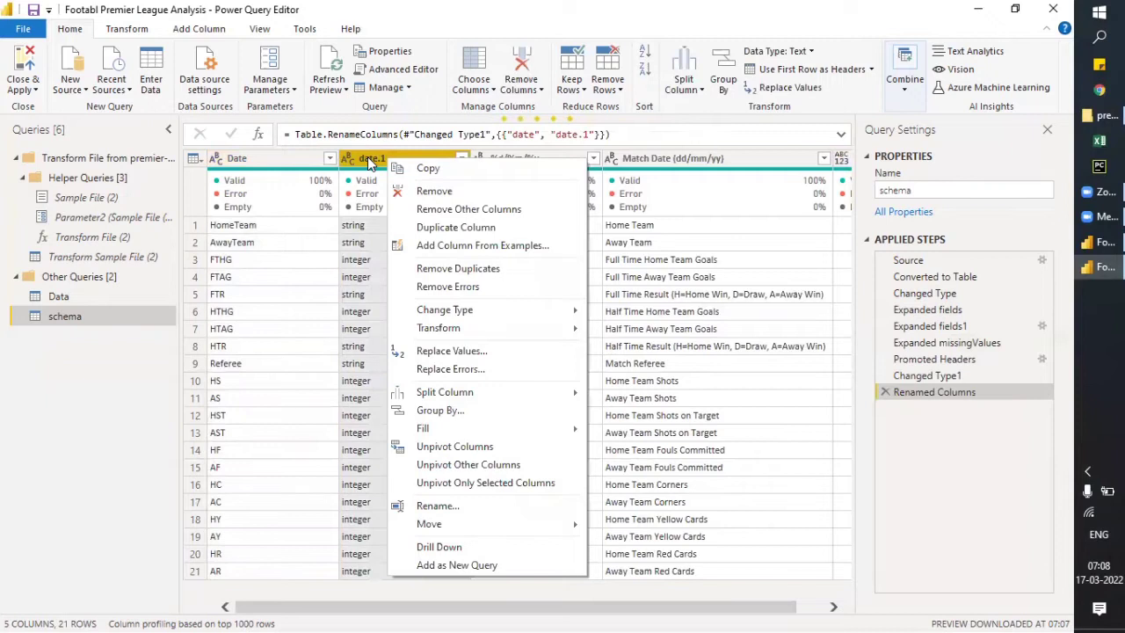
{"action": "left_click", "coordinate": [406, 191]}
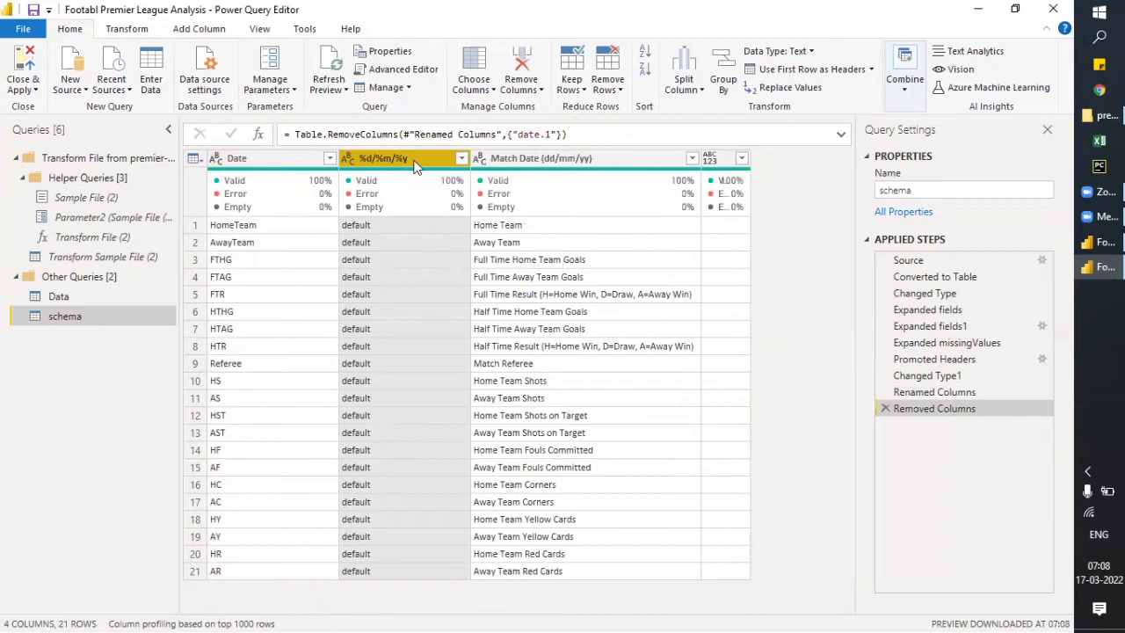
{"action": "left_click", "coordinate": [532, 92]}
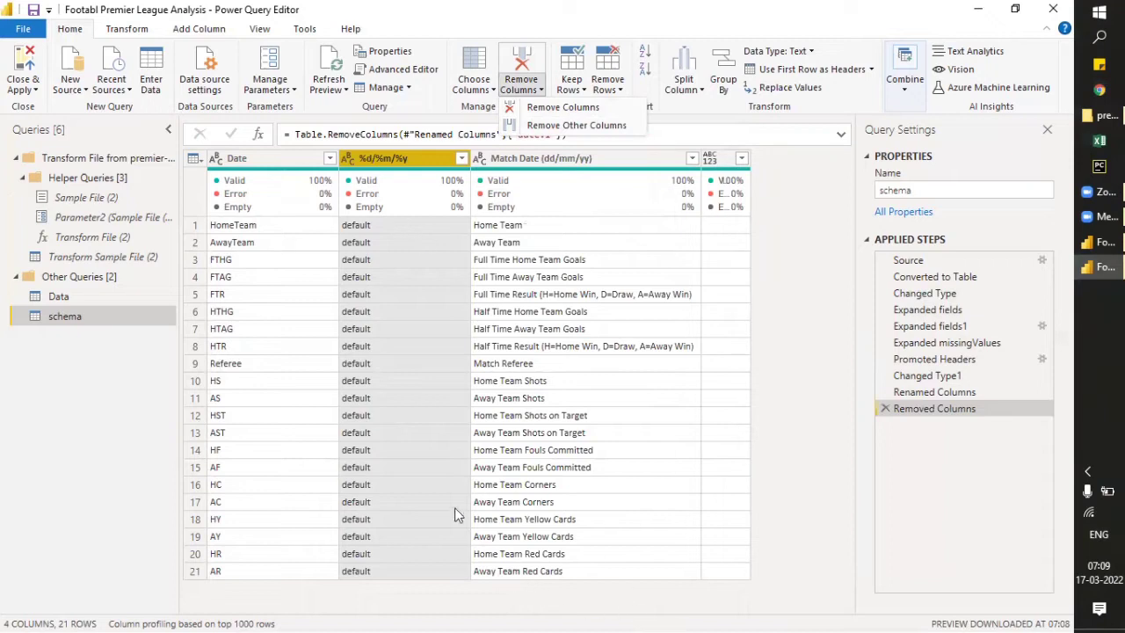
{"action": "left_click", "coordinate": [726, 167]}
{"action": "right_click", "coordinate": [727, 164]}
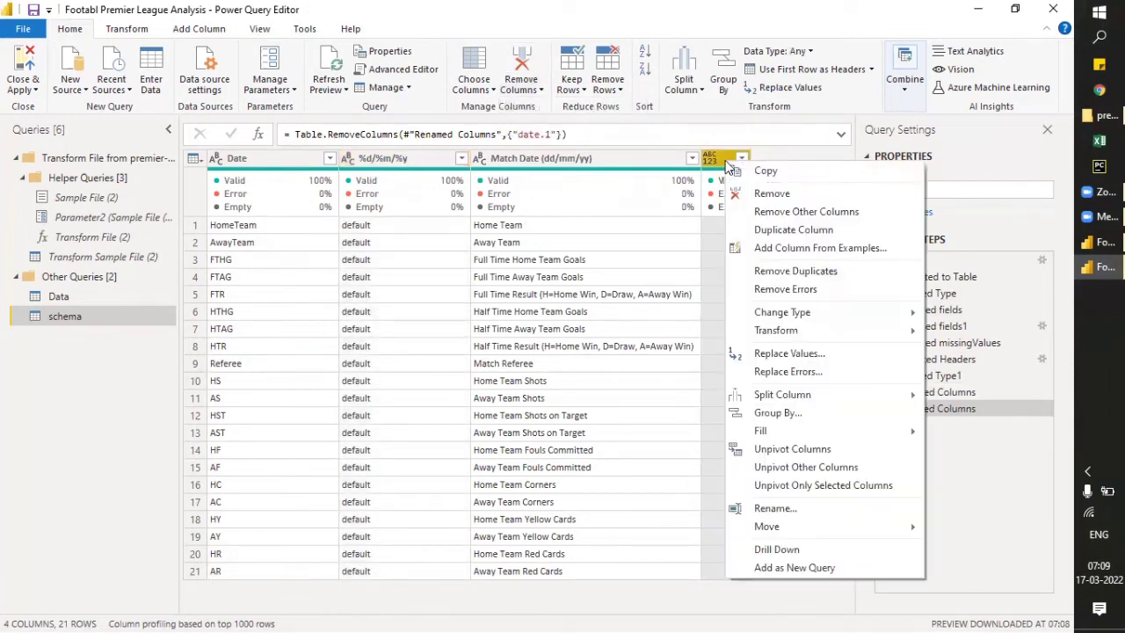
{"action": "left_click", "coordinate": [759, 197]}
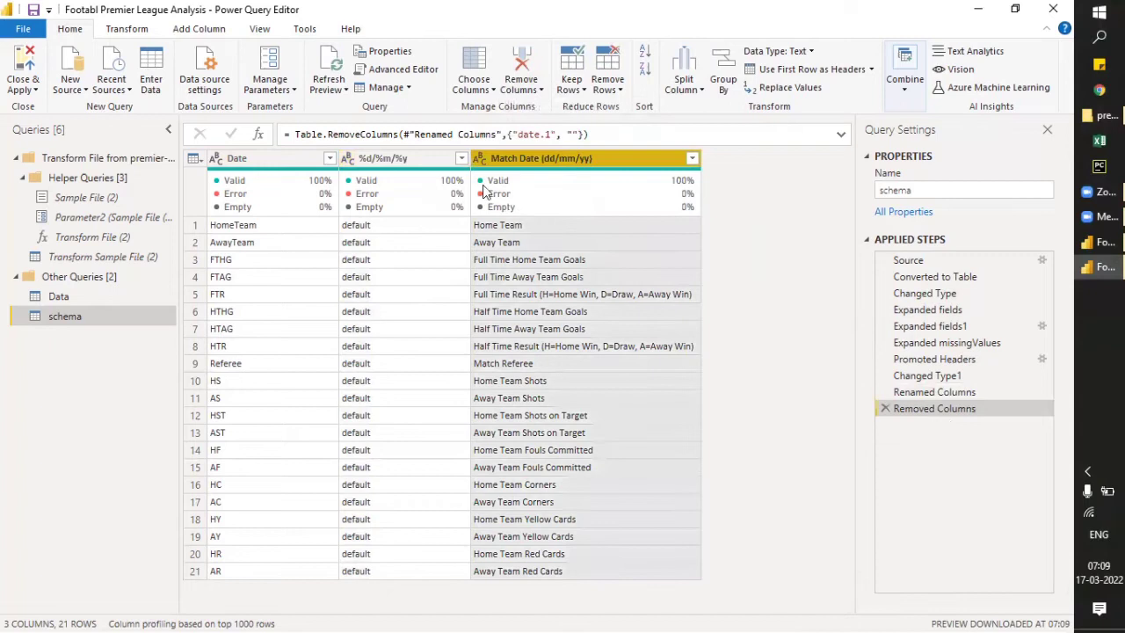
{"action": "left_click", "coordinate": [403, 158]}
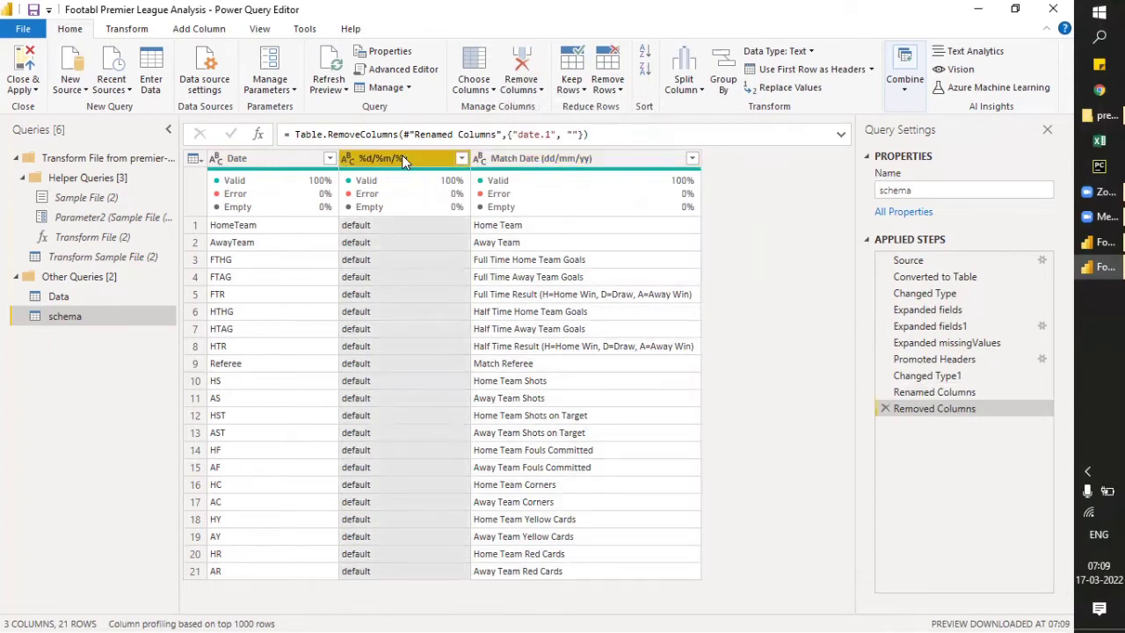
{"action": "right_click", "coordinate": [403, 158]}
{"action": "left_click", "coordinate": [432, 187]}
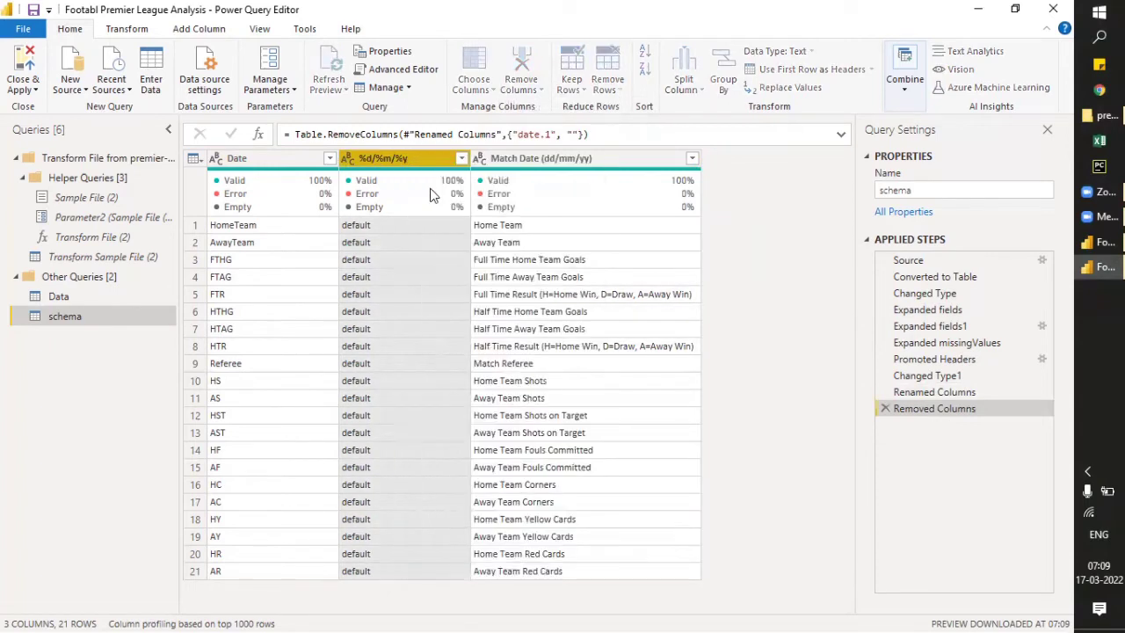
- Rename the Date column of the schema query to Abbreviation, making sure the spelling is correct
{"action": "double_click", "coordinate": [276, 161]}
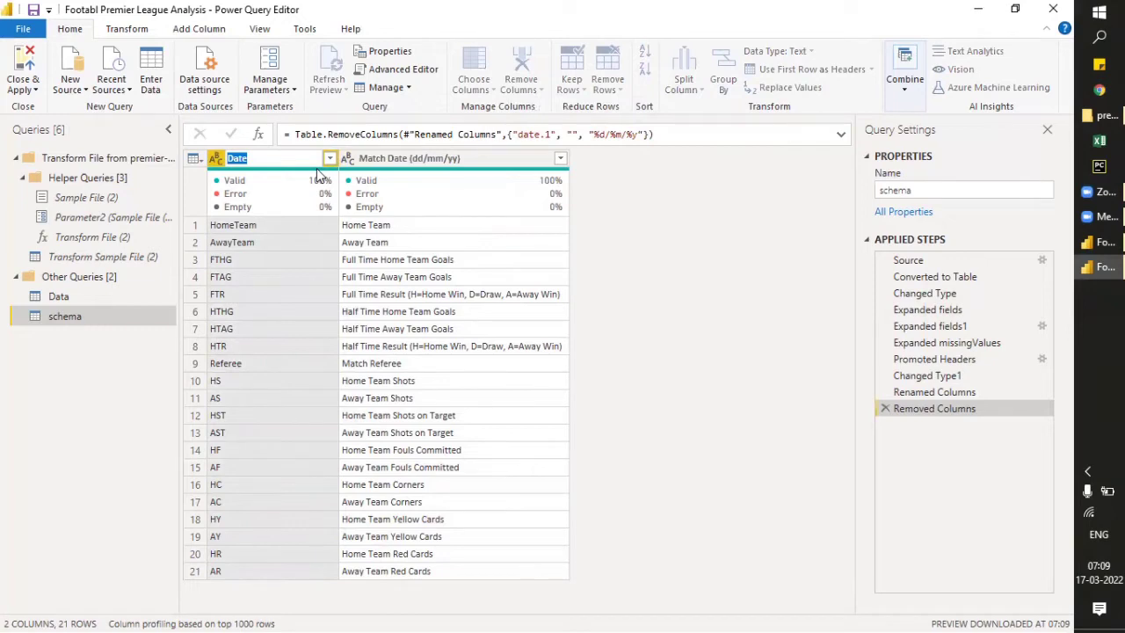
{"action": "type", "text": "Abbre"}
{"action": "type", "text": "vaiation"}
{"action": "key", "text": "Return"}
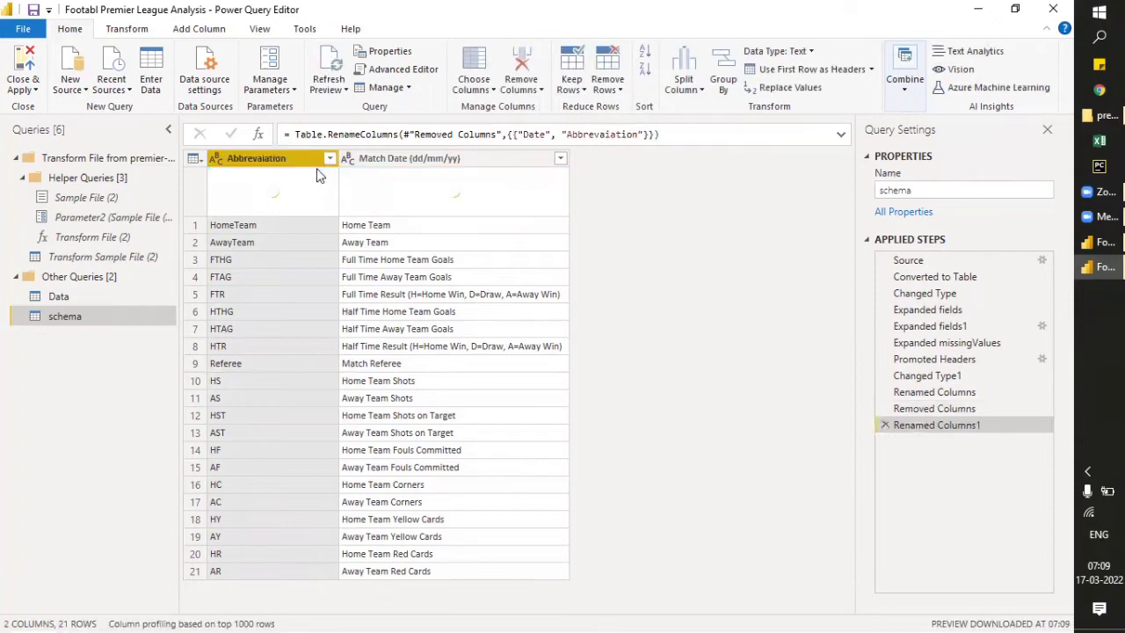
{"action": "double_click", "coordinate": [265, 162]}
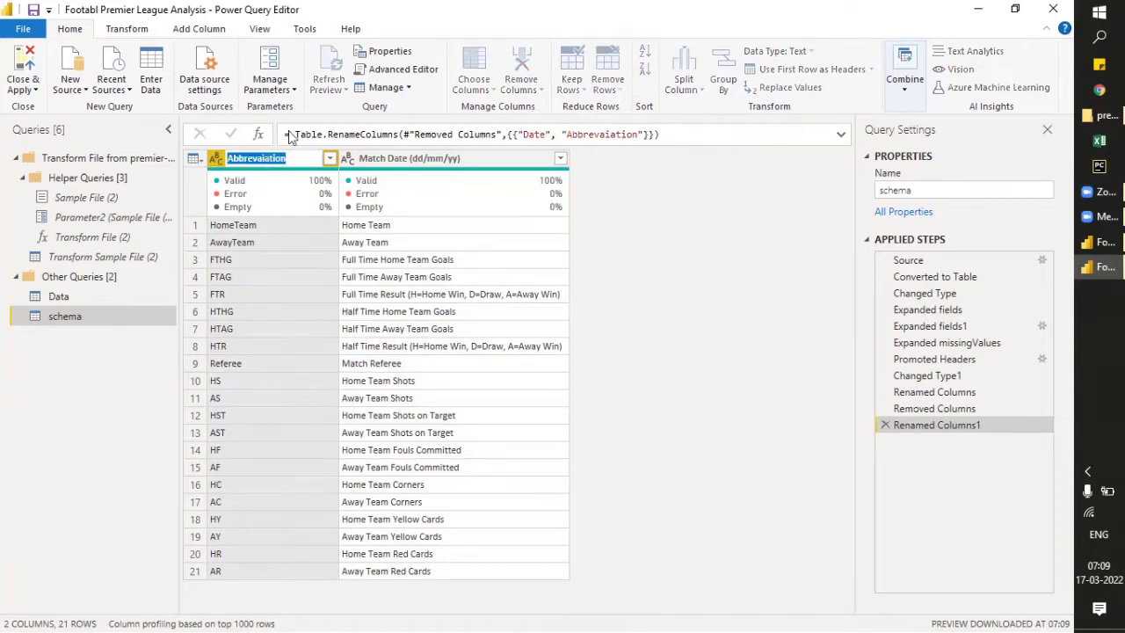
{"action": "type", "text": "Abb"}
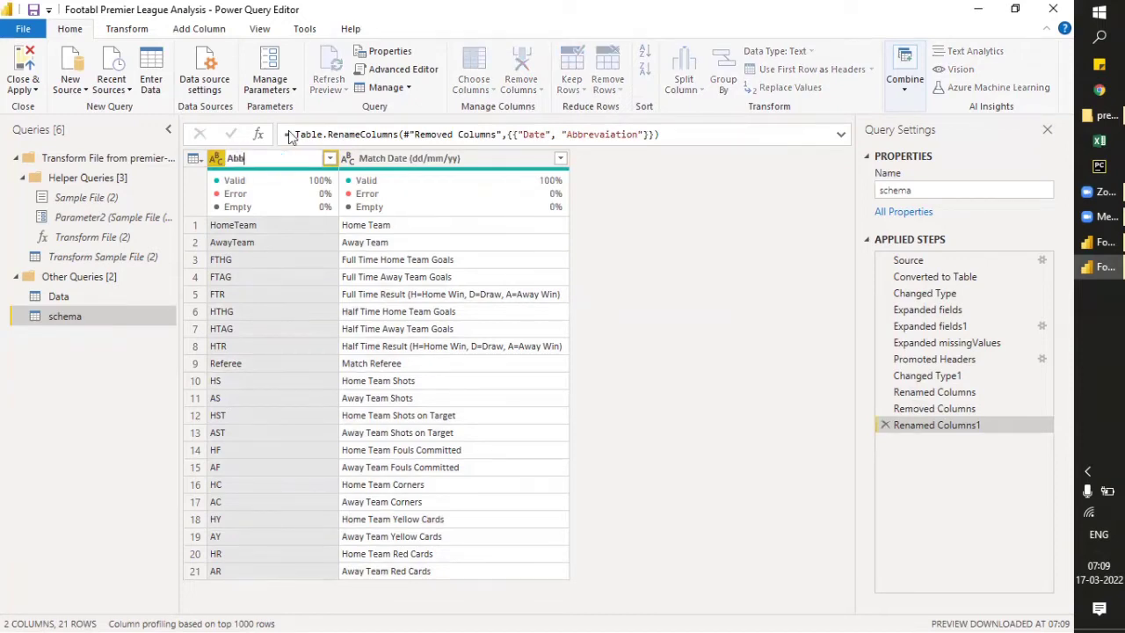
{"action": "type", "text": "reviation"}
{"action": "key", "text": "Return"}
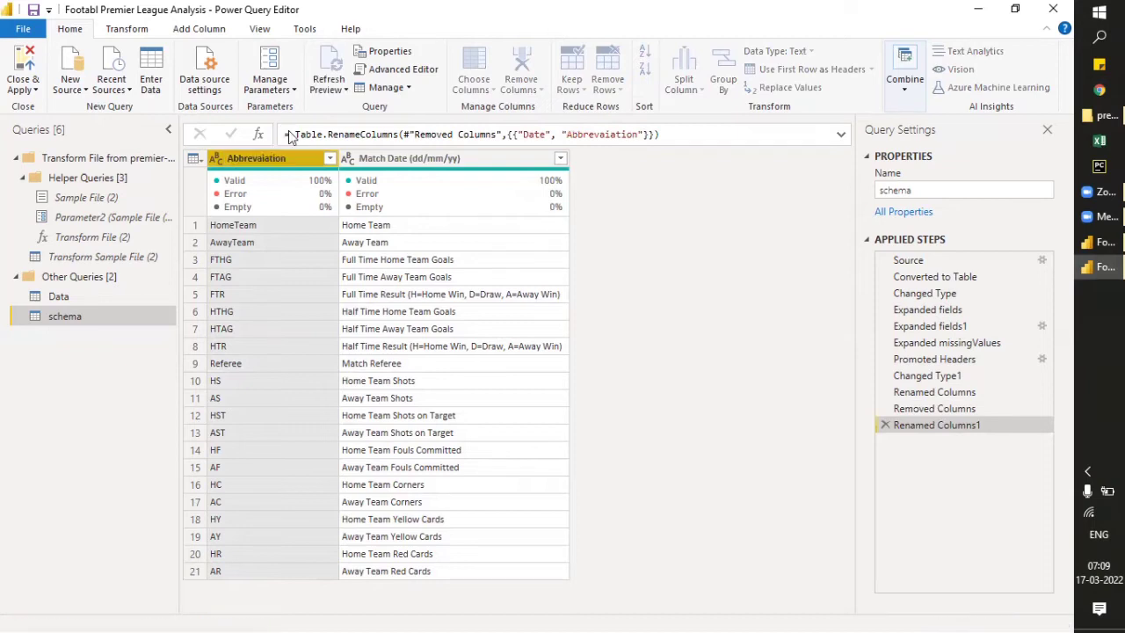
- Rename the Match Date (dd/mm/yy) column of the schema query to FullForms
{"action": "left_click", "coordinate": [432, 158]}
{"action": "double_click", "coordinate": [432, 159]}
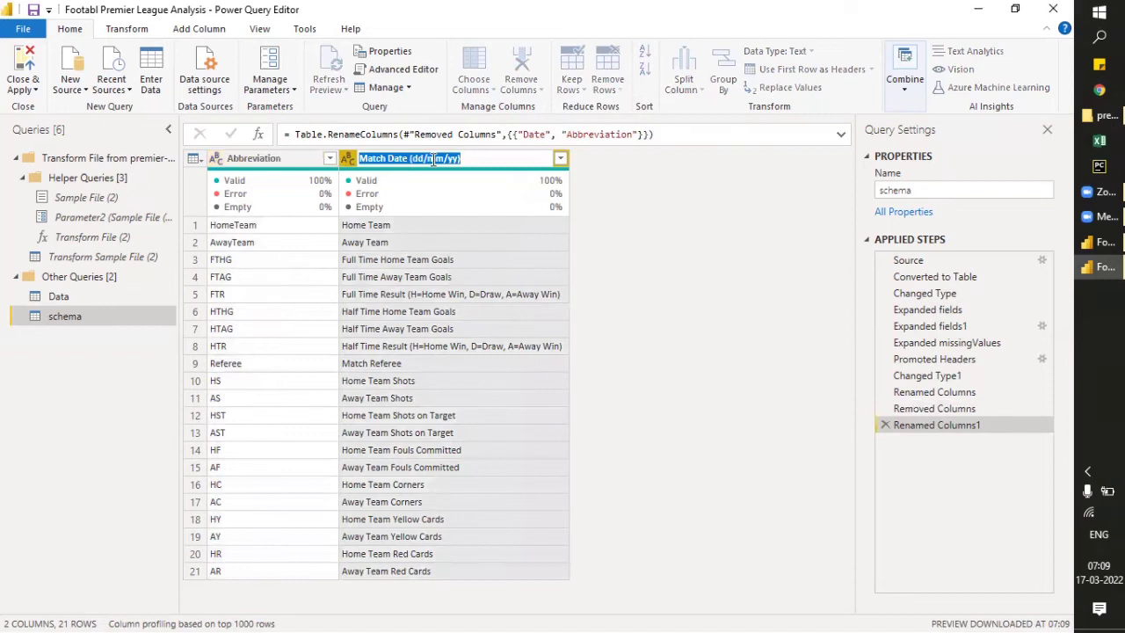
{"action": "type", "text": "Full"}
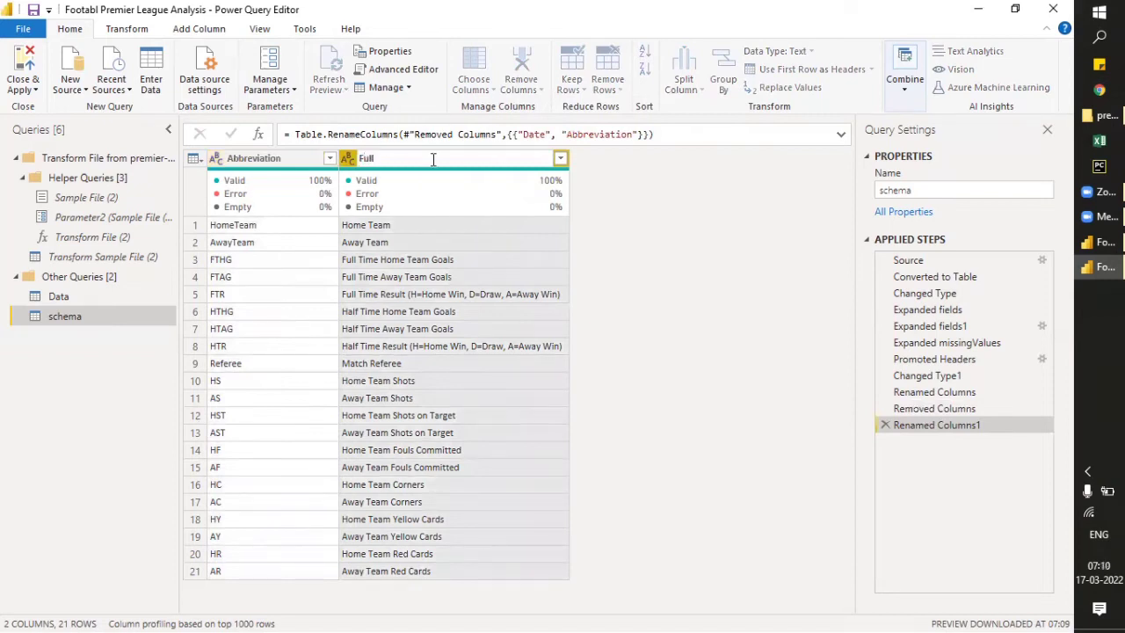
{"action": "type", "text": "Forms"}
{"action": "key", "text": "Return"}
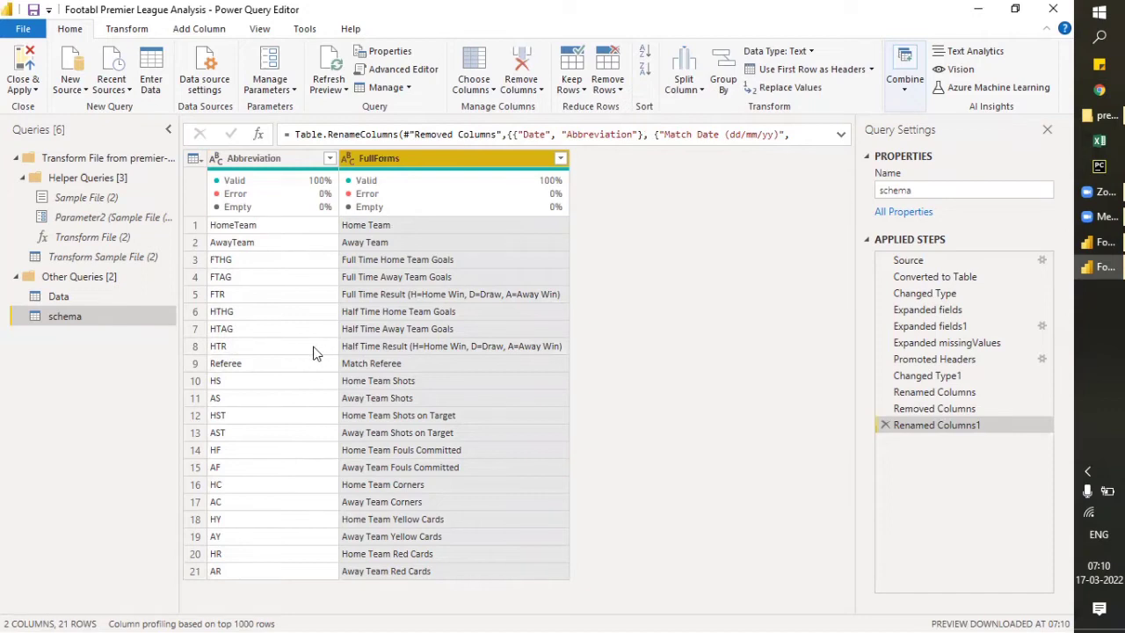
- Switch to the Data query, compare it with schema, and examine the formula of its Changed Type step
{"action": "left_click", "coordinate": [81, 302]}
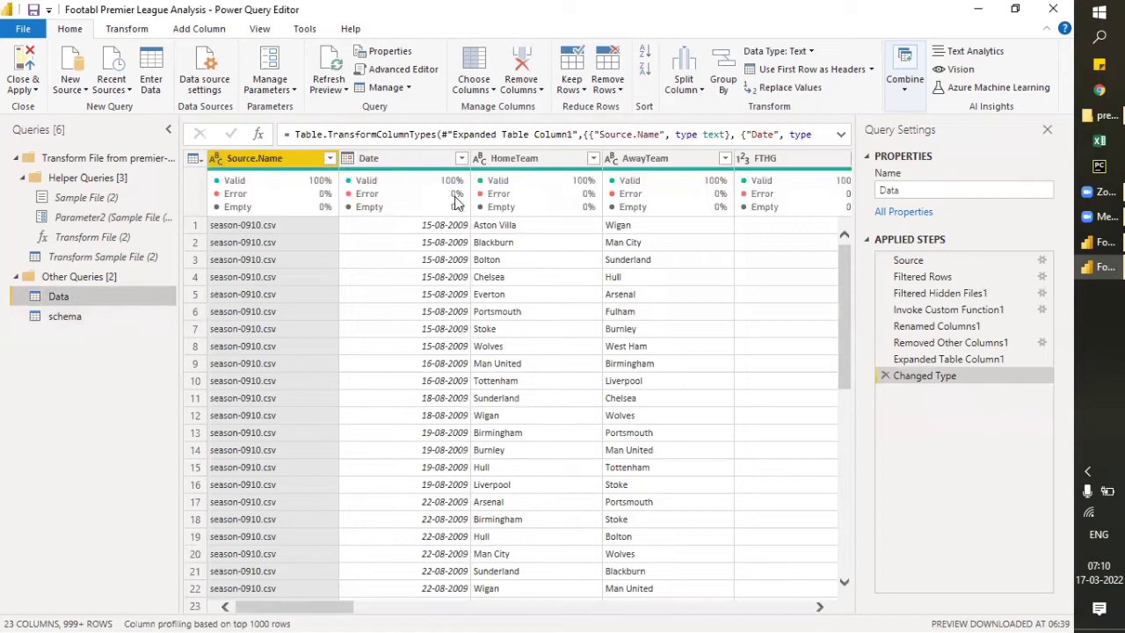
{"action": "mouse_move", "coordinate": [455, 202]}
{"action": "left_click", "coordinate": [71, 318]}
{"action": "left_click", "coordinate": [73, 301]}
{"action": "left_click_drag", "start_coordinate": [296, 133], "coordinate": [564, 134]}
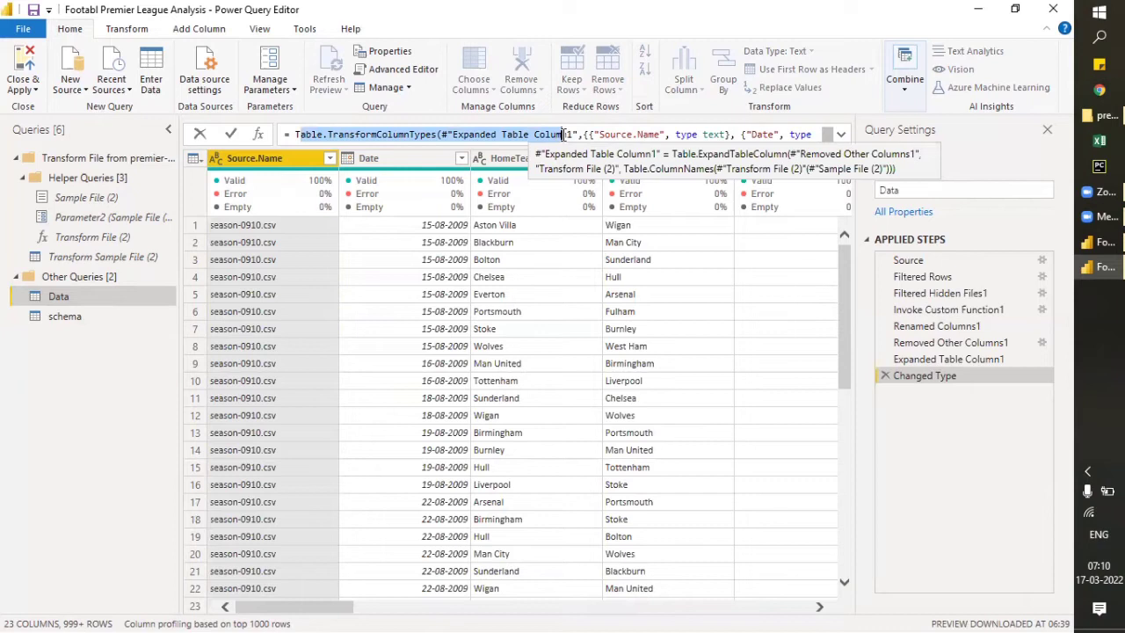
{"action": "left_click", "coordinate": [563, 134]}
{"action": "left_click_drag", "start_coordinate": [295, 135], "coordinate": [740, 133]}
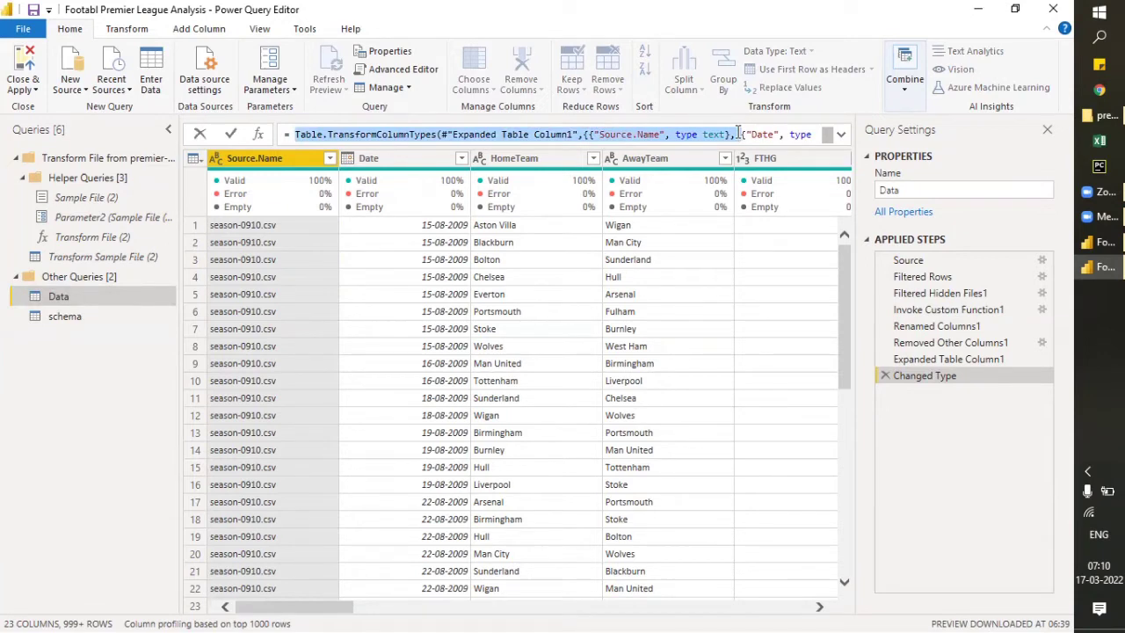
- Open the Data query's full M code in the Advanced Editor and review it from the let line down
{"action": "left_click", "coordinate": [400, 72]}
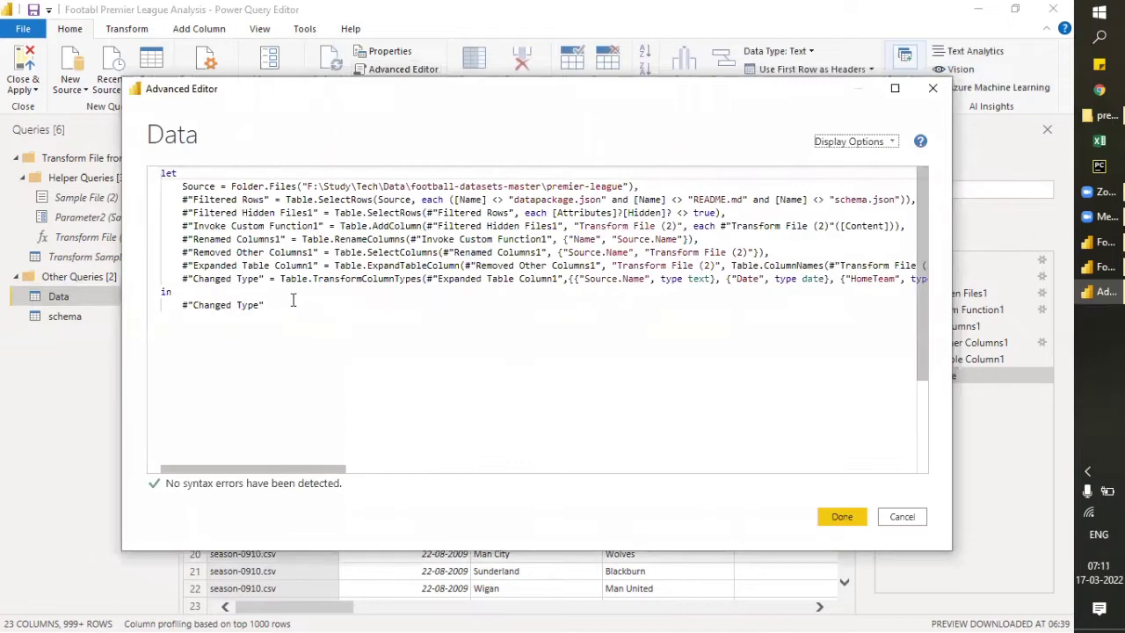
{"action": "key", "text": "ctrl+a"}
{"action": "left_click", "coordinate": [163, 174]}
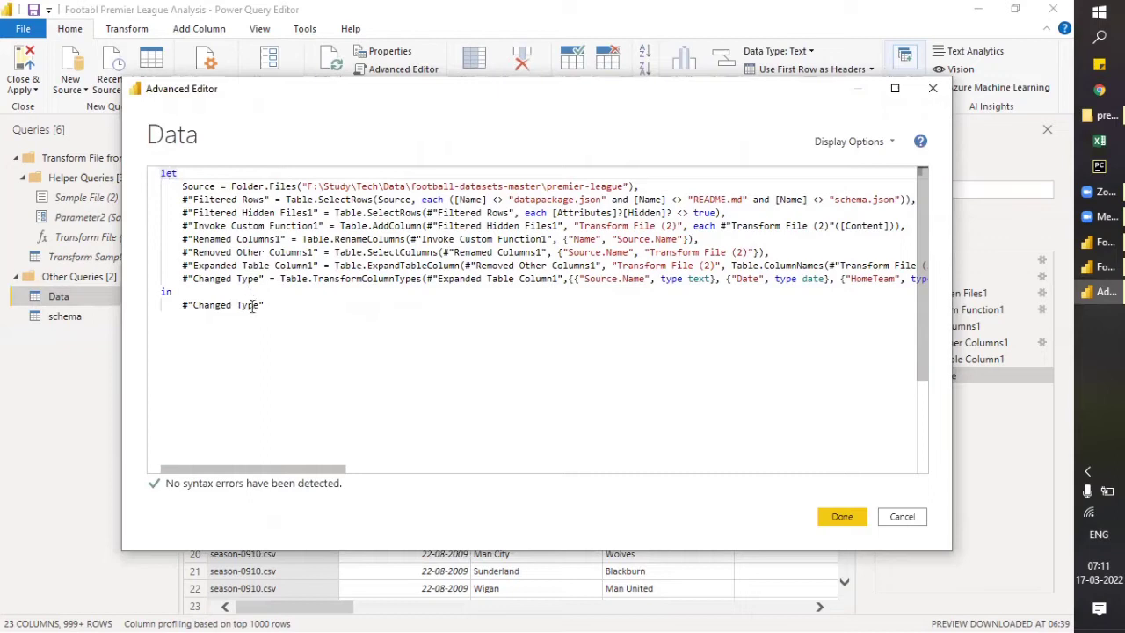
- Finish reviewing the Data query's M code without applying changes, and check the abbreviation list in schema before returning to Data
{"action": "left_click_drag", "start_coordinate": [268, 307], "coordinate": [104, 174]}
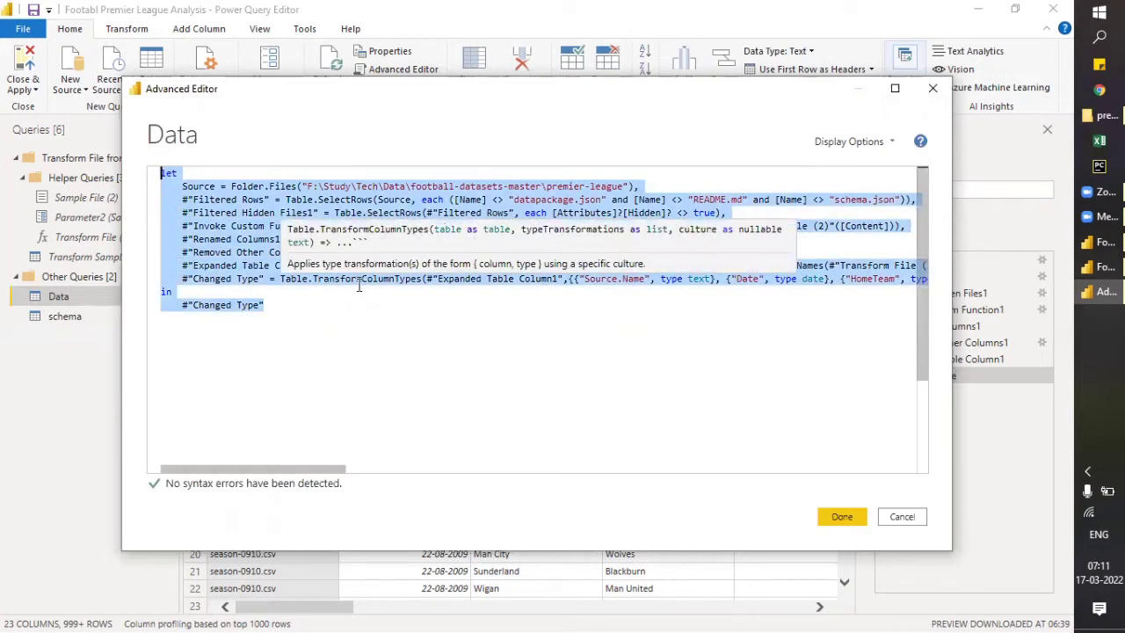
{"action": "left_click_drag", "start_coordinate": [360, 297], "coordinate": [362, 300]}
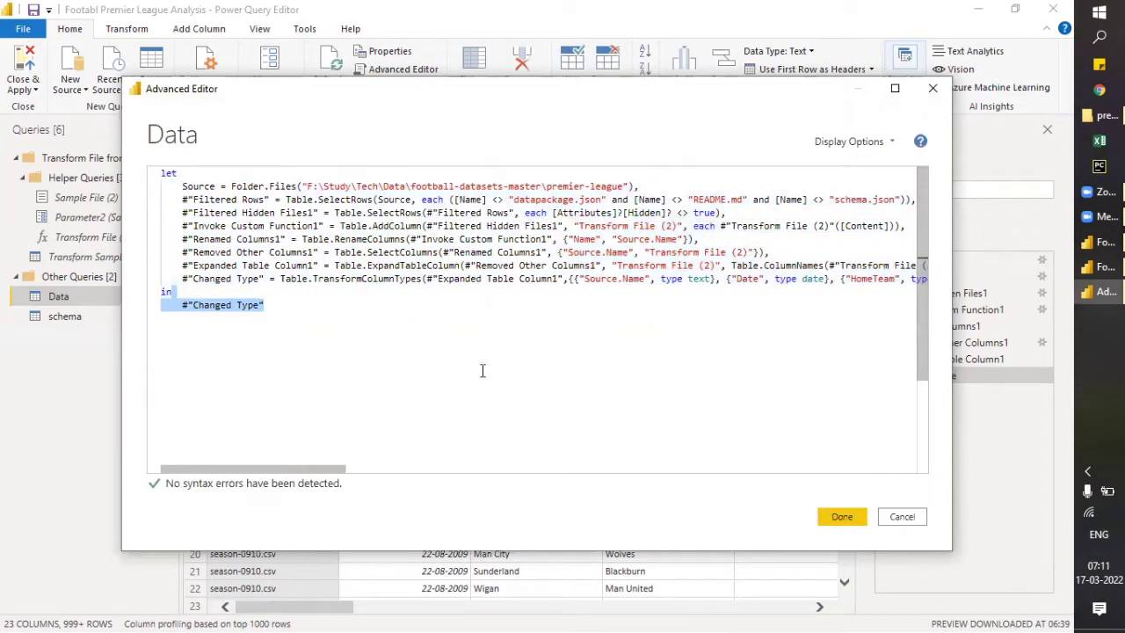
{"action": "left_click", "coordinate": [900, 519]}
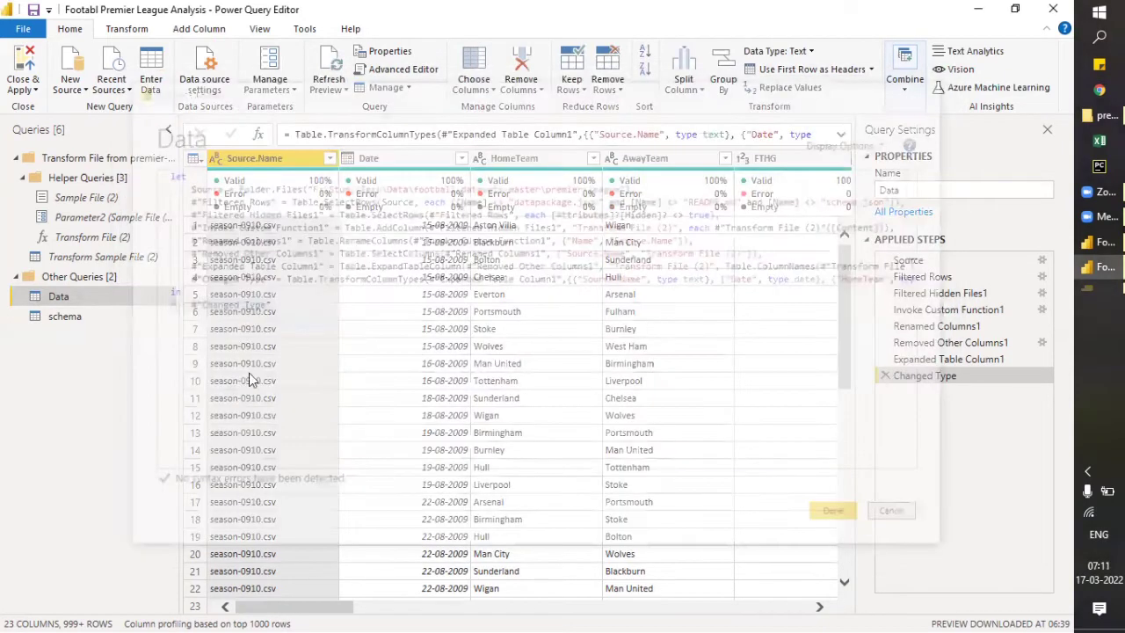
{"action": "left_click", "coordinate": [79, 318]}
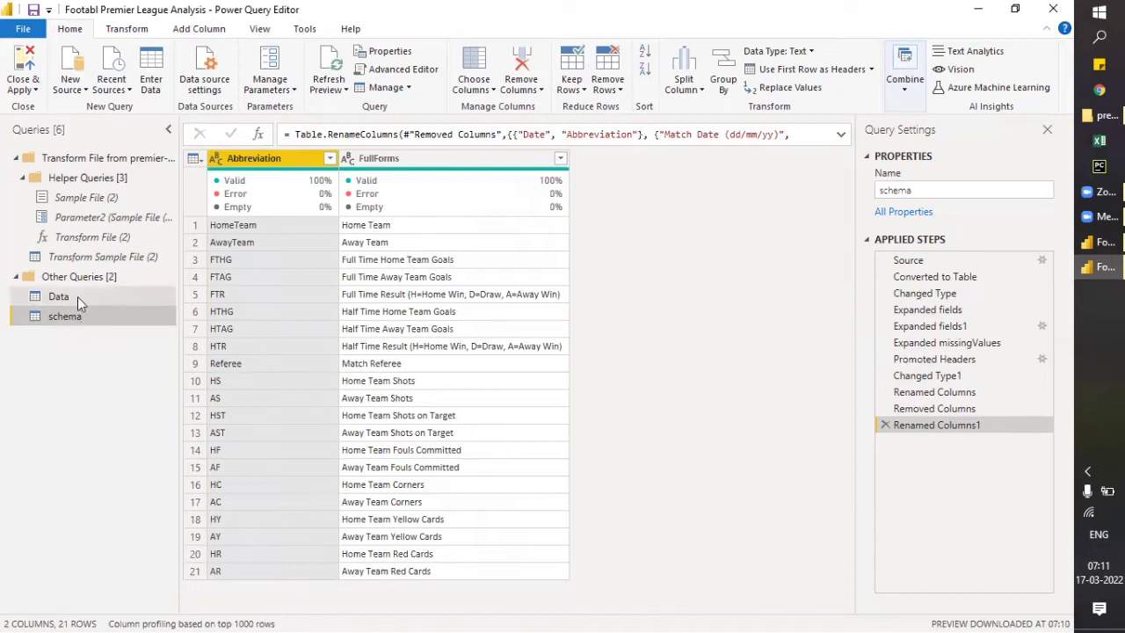
{"action": "left_click", "coordinate": [78, 296]}
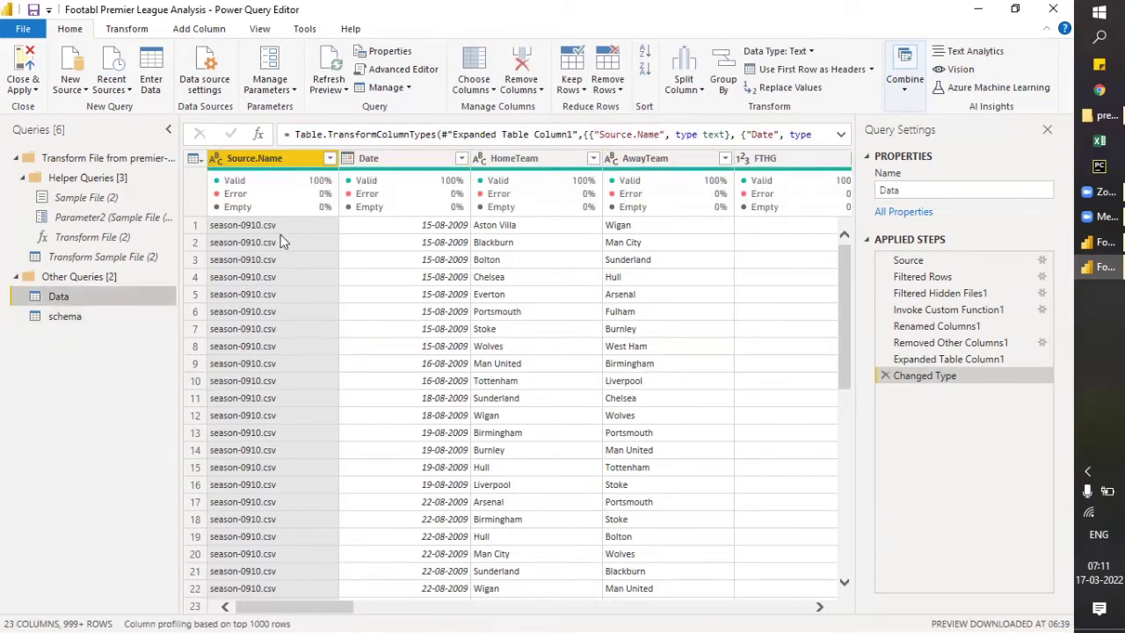
- Rename the FTHG column of the Data query to FullTime Home Goal
{"action": "left_click_drag", "start_coordinate": [316, 606], "coordinate": [372, 608]}
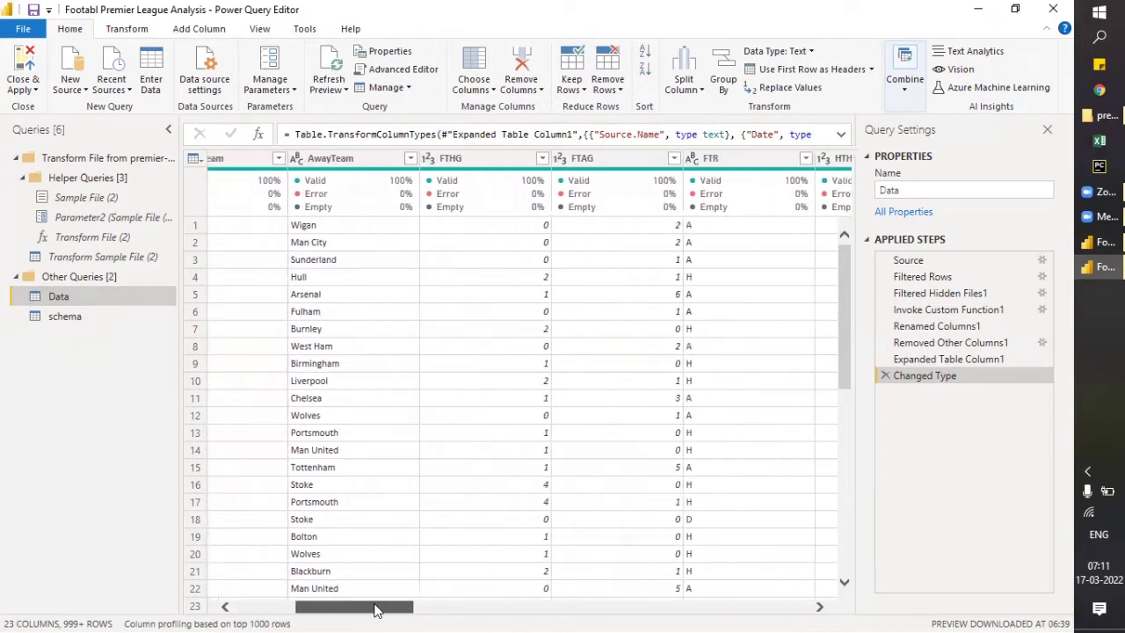
{"action": "double_click", "coordinate": [475, 159]}
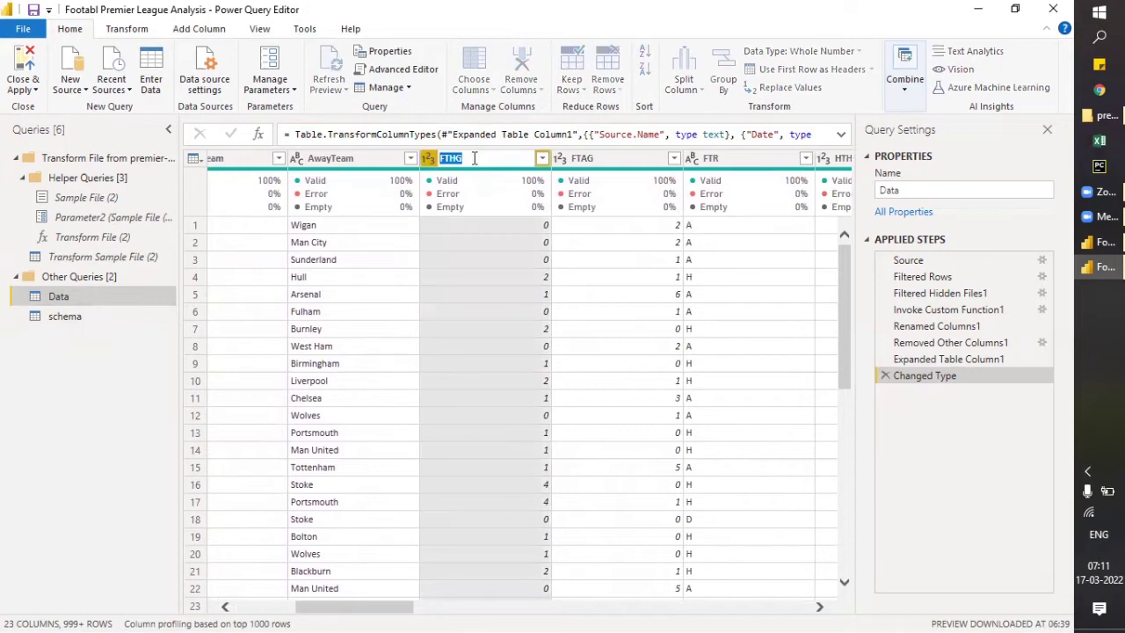
{"action": "type", "text": "Gu"}
{"action": "key", "text": "BackSpace"}
{"action": "key", "text": "BackSpace"}
{"action": "type", "text": "Full"}
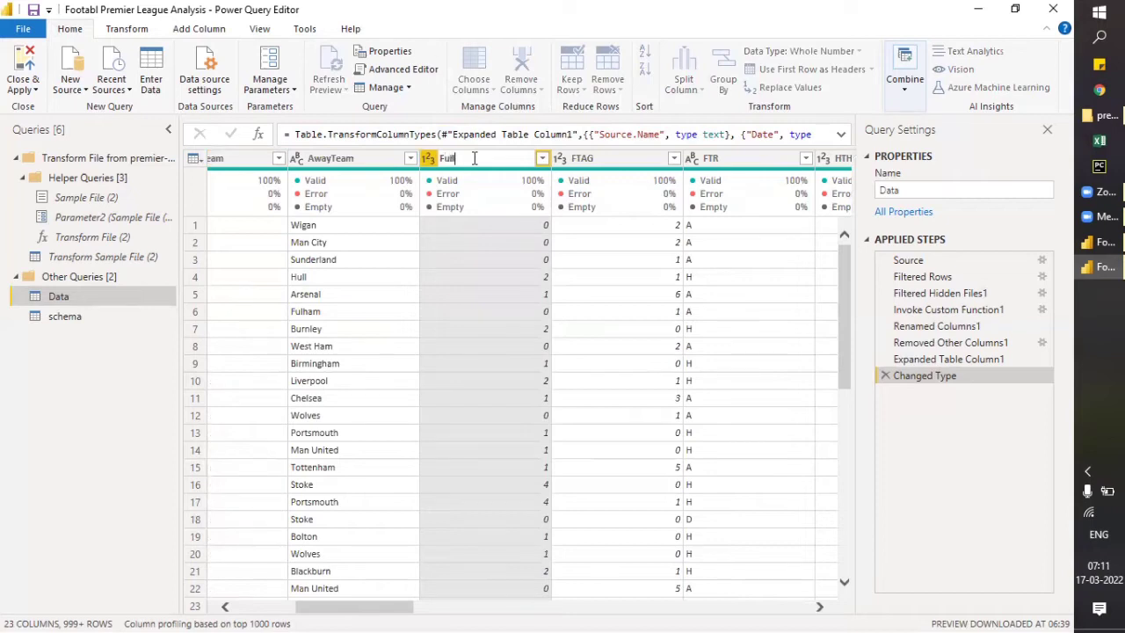
{"action": "type", "text": "Time Home Goal"}
{"action": "key", "text": "Return"}
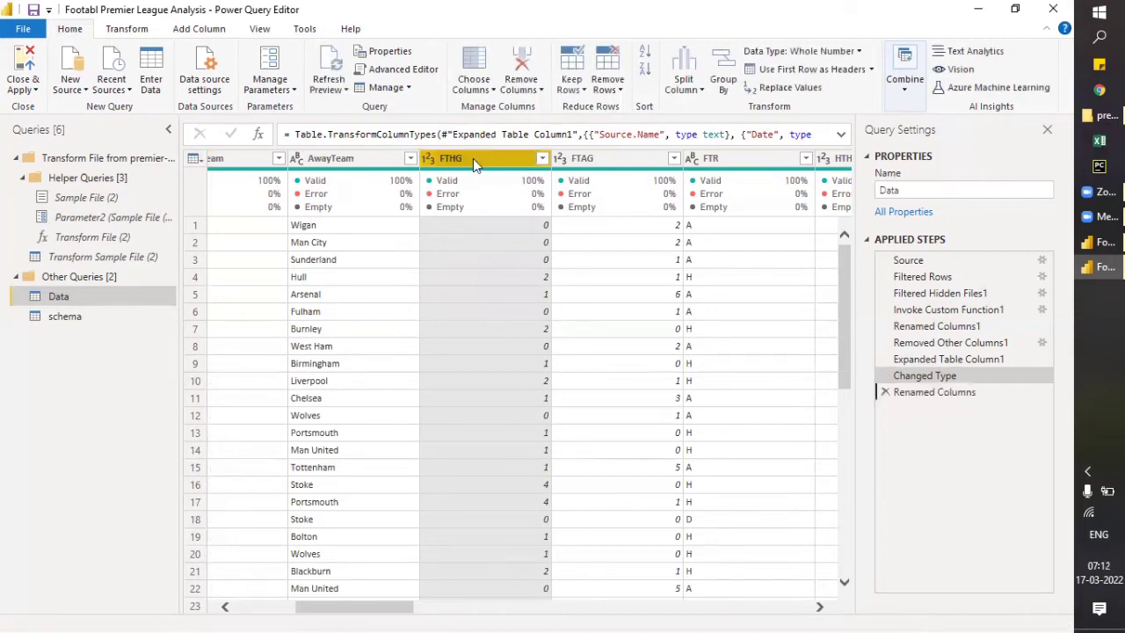
- Rename the FTAG column of the Data query to FullTime Away Goal
{"action": "double_click", "coordinate": [587, 159]}
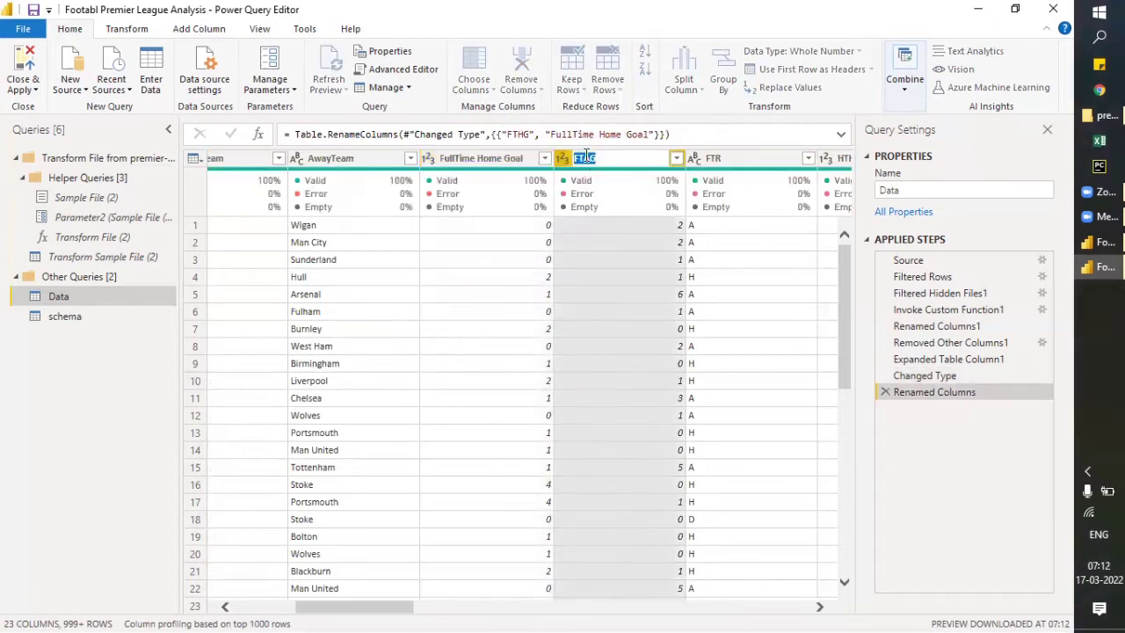
{"action": "type", "text": "FullTime Away Goal"}
{"action": "key", "text": "Return"}
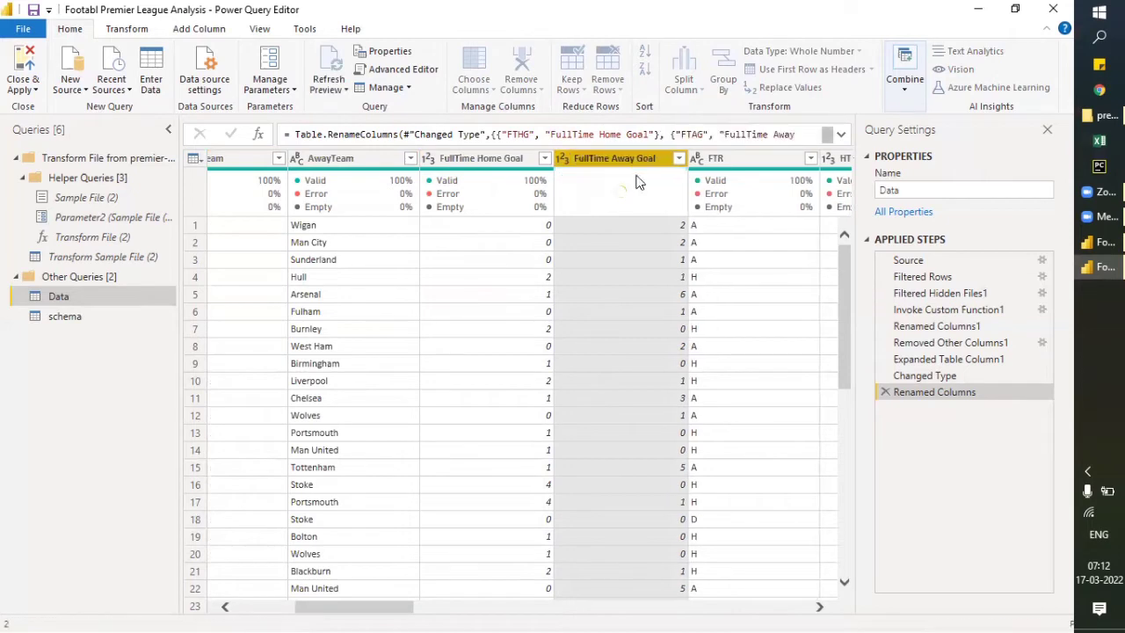
- Rename the FTR column of the Data query to FullTime Result
{"action": "left_click_drag", "start_coordinate": [393, 612], "coordinate": [453, 608]}
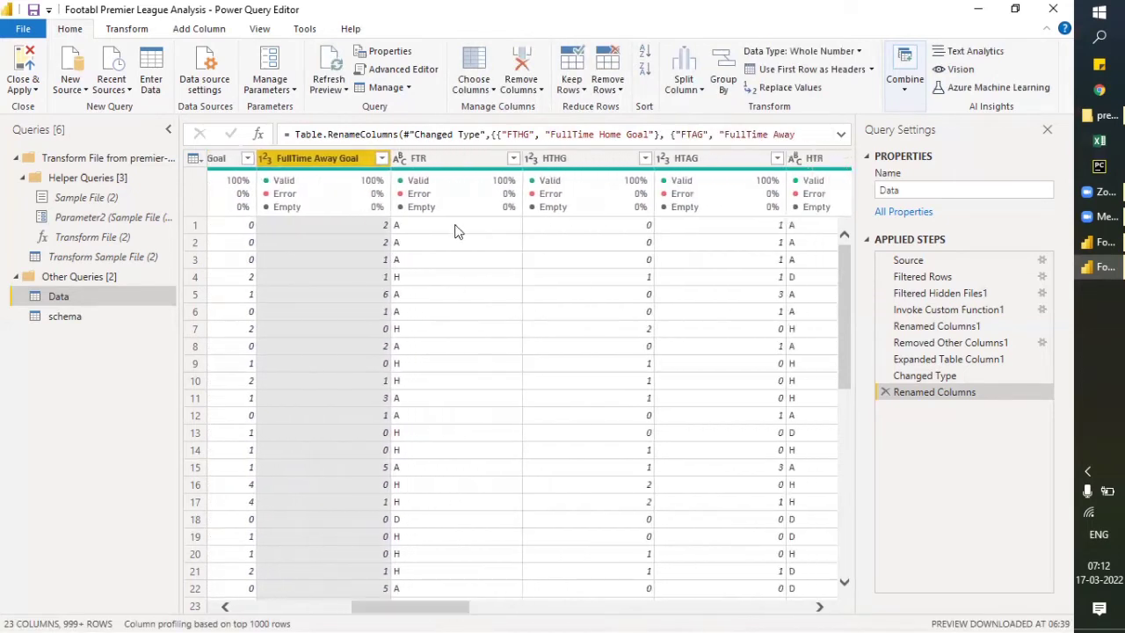
{"action": "double_click", "coordinate": [446, 159]}
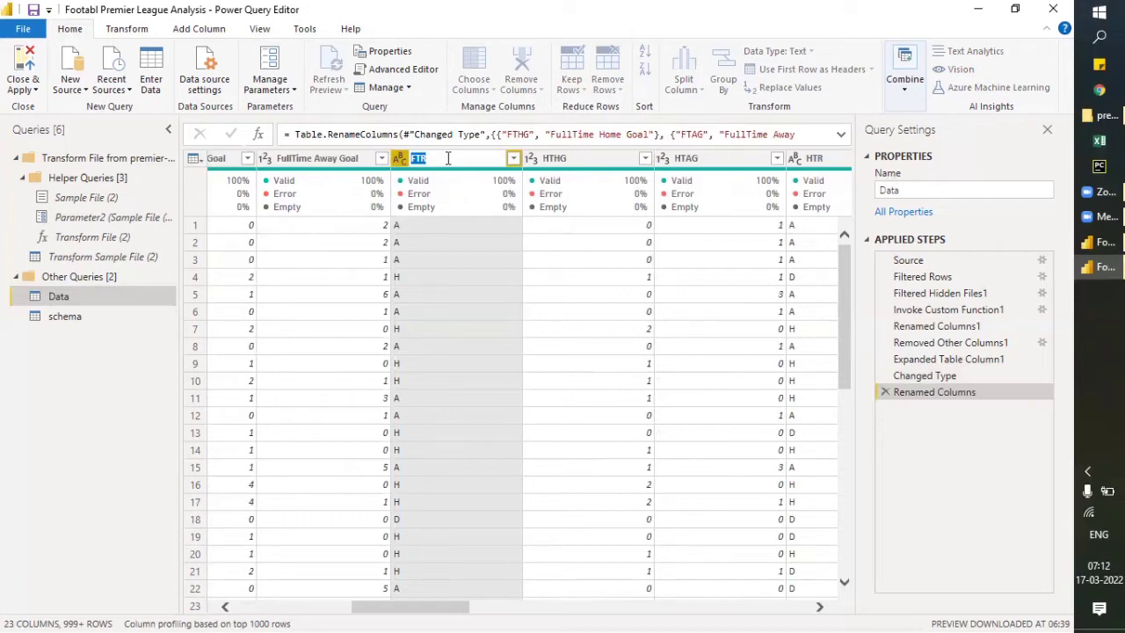
{"action": "type", "text": "FullTi"}
{"action": "key", "text": "BackSpace"}
{"action": "type", "text": "Time Result"}
{"action": "key", "text": "Return"}
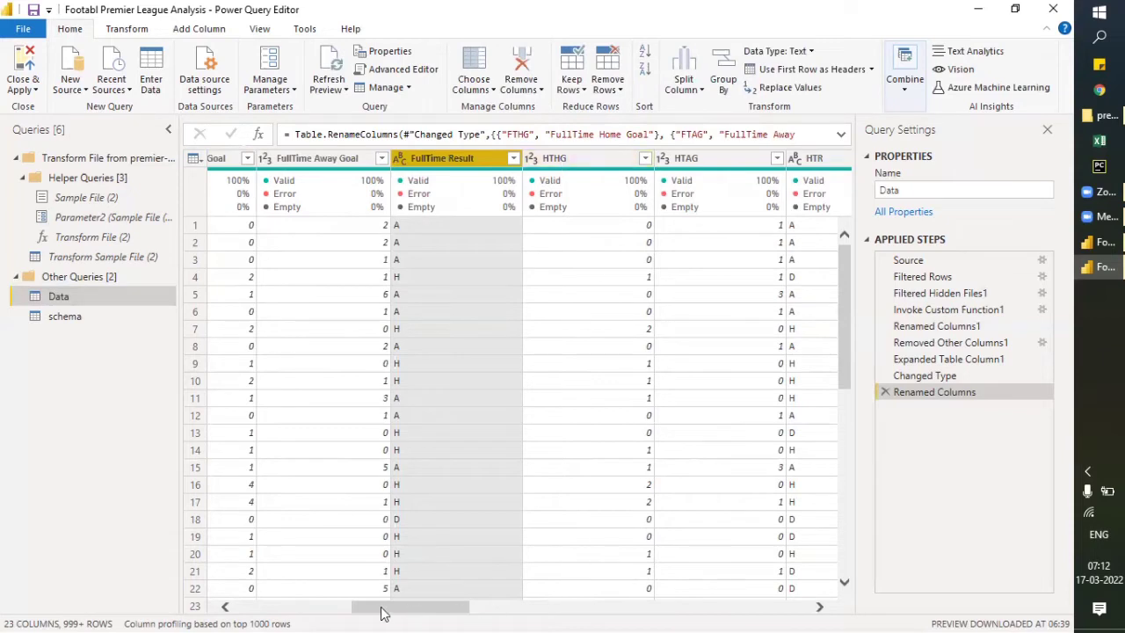
- Rename the HTHG column of the Data query to HalfTime Home Goal
{"action": "left_click_drag", "start_coordinate": [383, 613], "coordinate": [439, 613]}
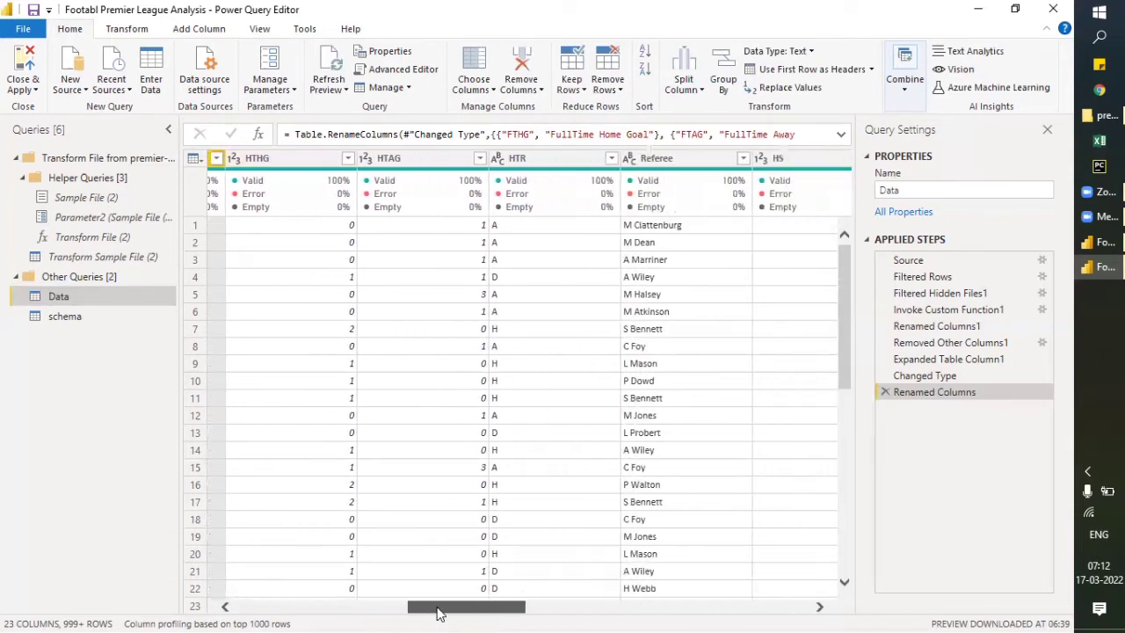
{"action": "double_click", "coordinate": [264, 158]}
{"action": "type", "text": "HalfTime Home Goal"}
{"action": "key", "text": "Return"}
- Rename the HTAG column to HalfTime Away Goal, reusing the copied name of the HalfTime Home Goal column
{"action": "double_click", "coordinate": [269, 158]}
{"action": "key", "text": "ctrl+c"}
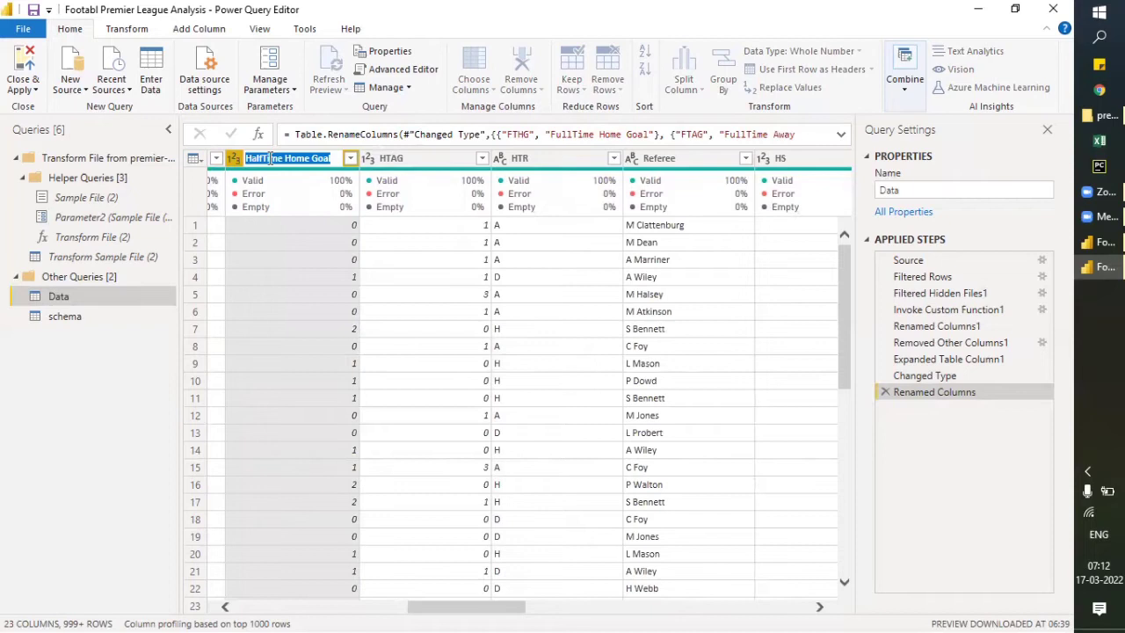
{"action": "double_click", "coordinate": [409, 159]}
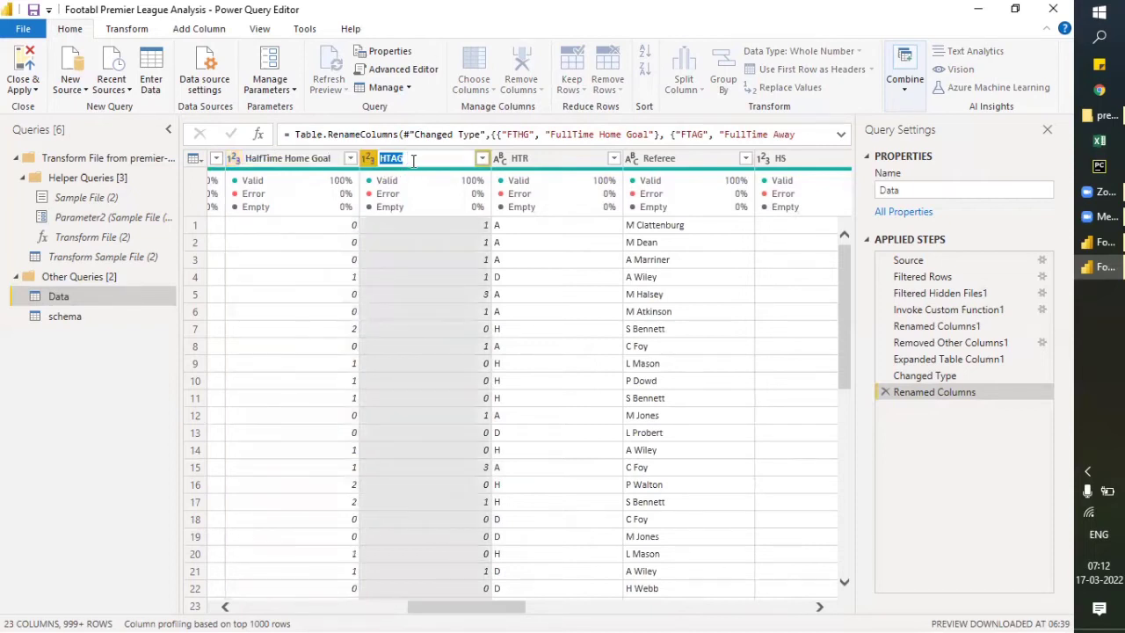
{"action": "key", "text": "ctrl+v"}
{"action": "double_click", "coordinate": [434, 159]}
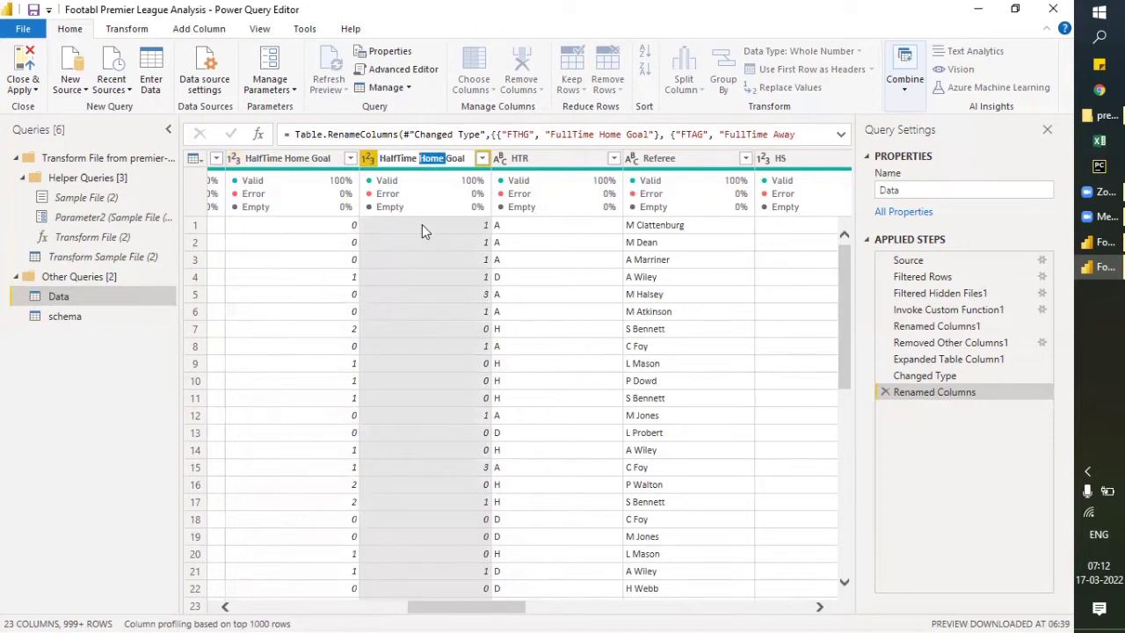
{"action": "type", "text": "Away"}
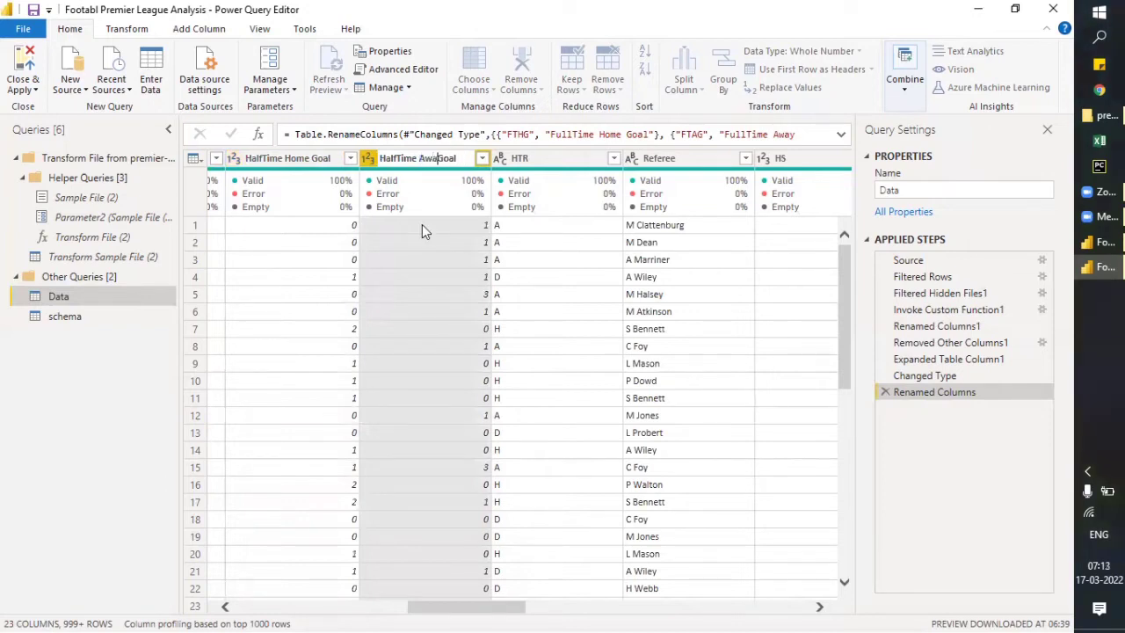
{"action": "key", "text": "Return"}
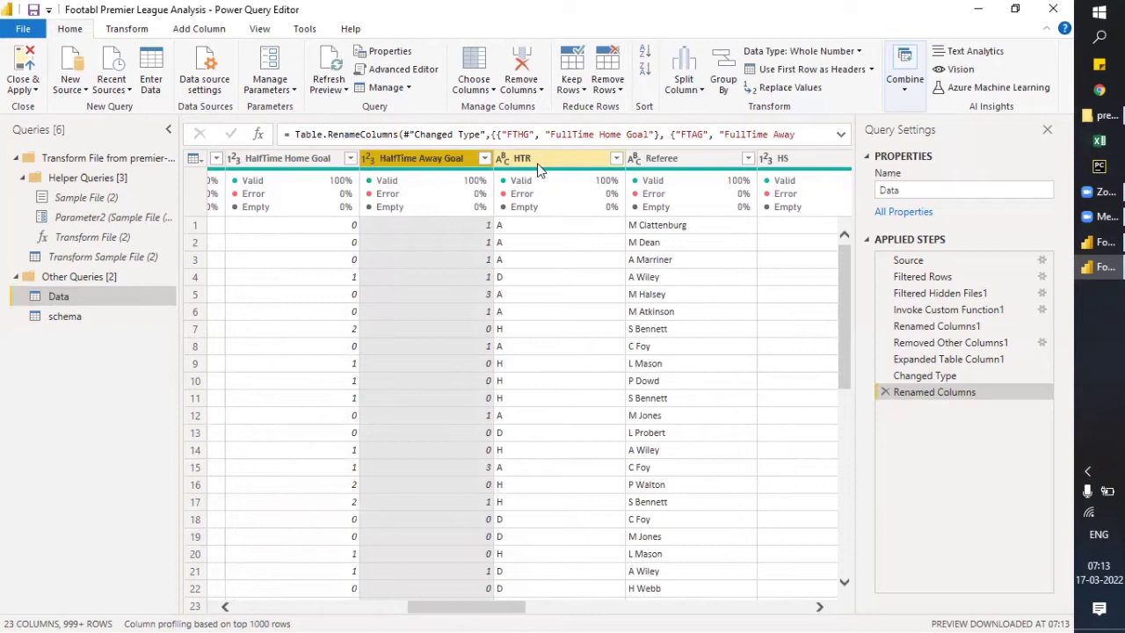
- Rename the HTR column of the Data query to HalfTime Result
{"action": "double_click", "coordinate": [539, 162]}
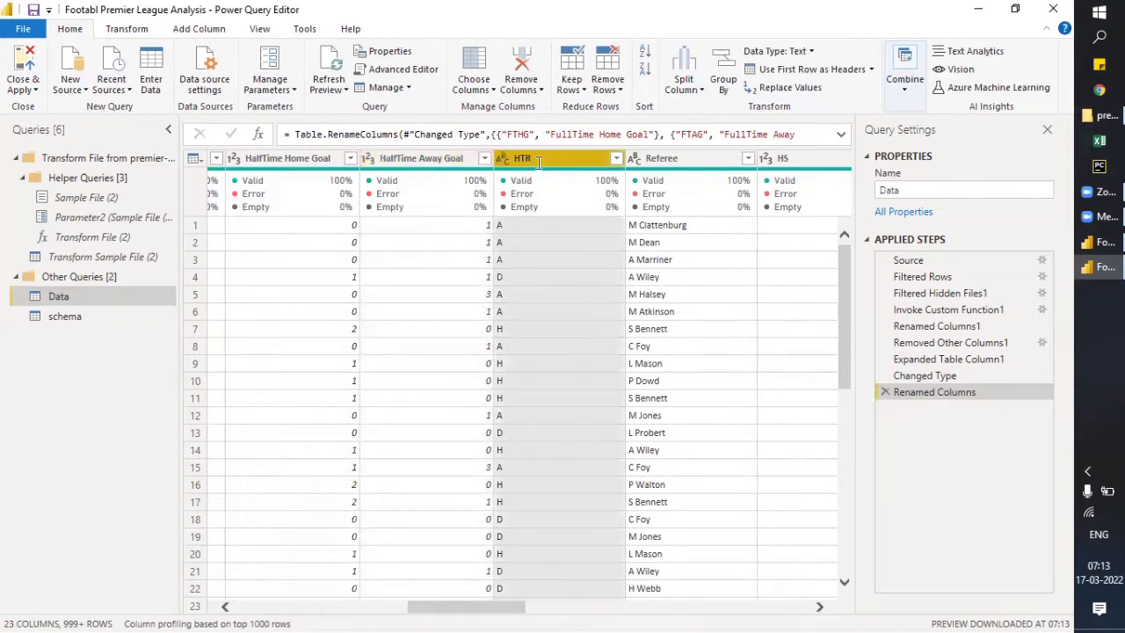
{"action": "type", "text": "Ha"}
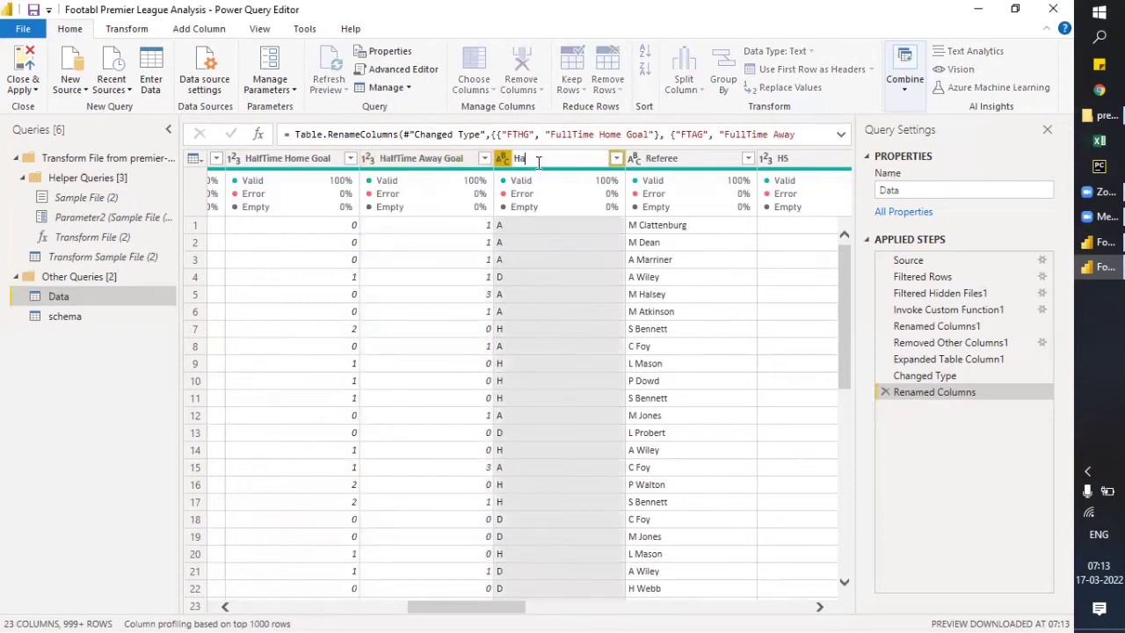
{"action": "type", "text": "lfTime Result"}
{"action": "key", "text": "Return"}
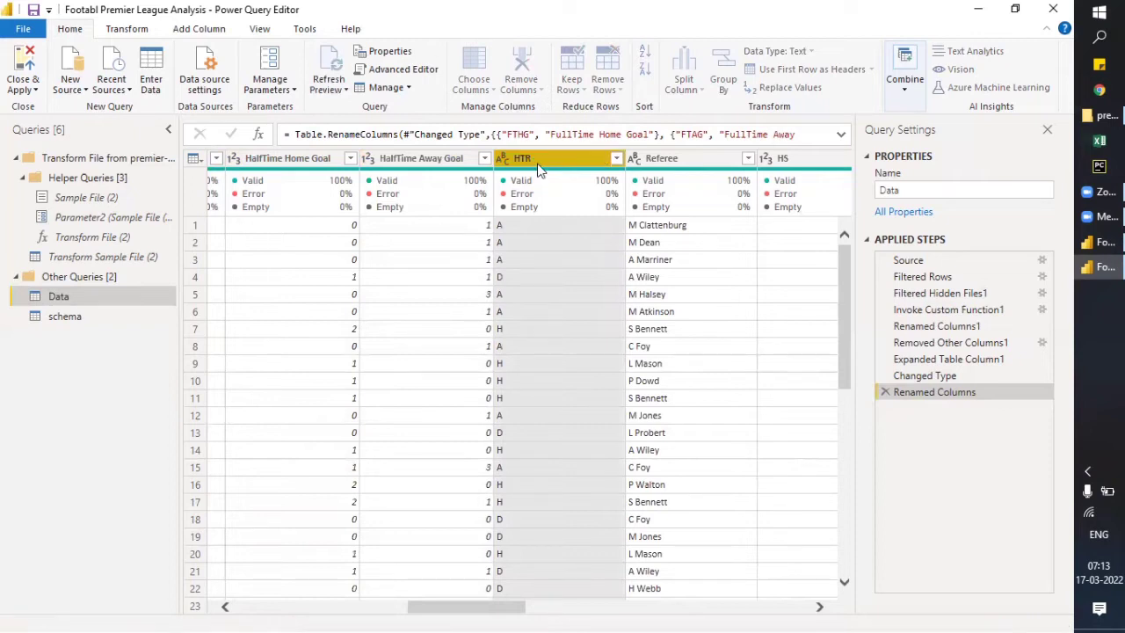
- Open schema.json from the premier-league folder in Notepad and copy the HS field's description, Home Team Shots
{"action": "left_click_drag", "start_coordinate": [447, 610], "coordinate": [517, 605]}
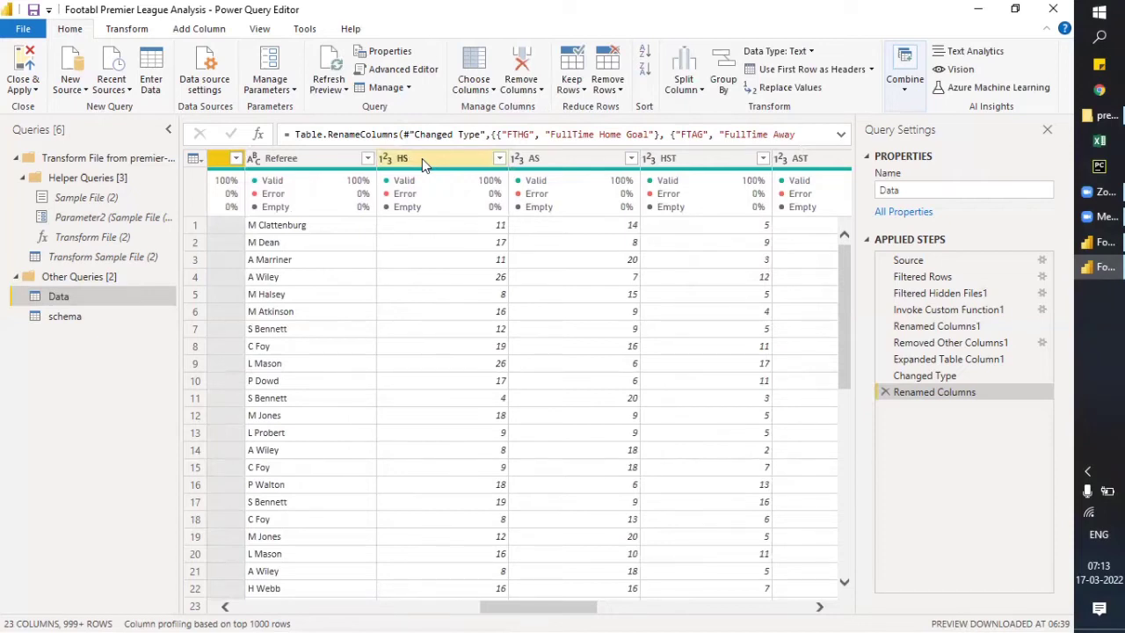
{"action": "left_click", "coordinate": [1104, 115]}
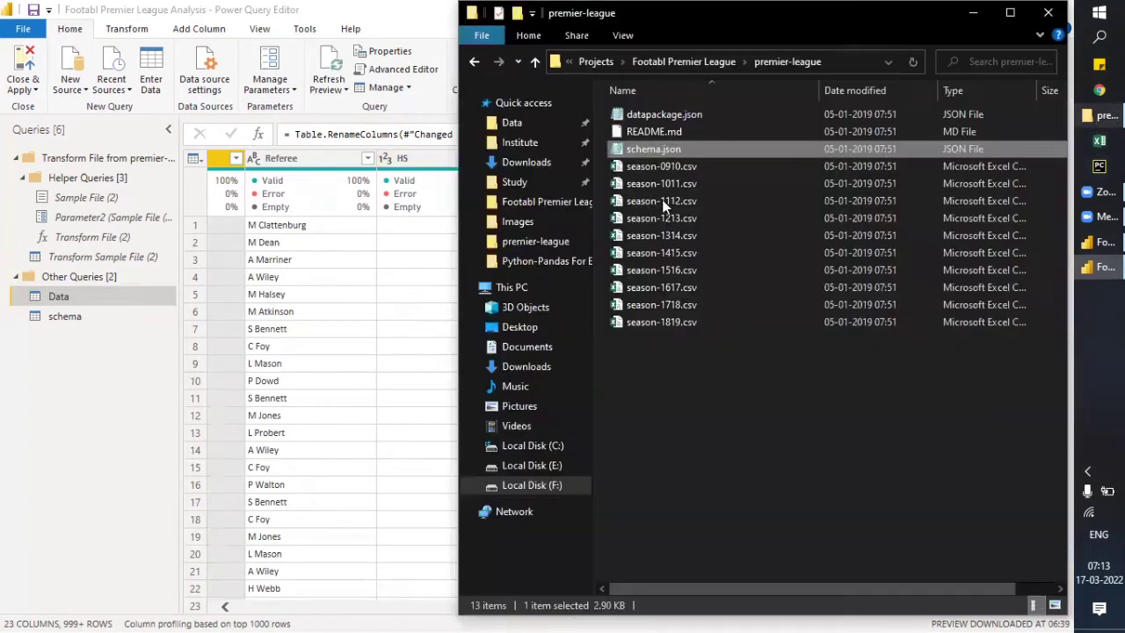
{"action": "double_click", "coordinate": [656, 149]}
{"action": "left_click", "coordinate": [370, 239]}
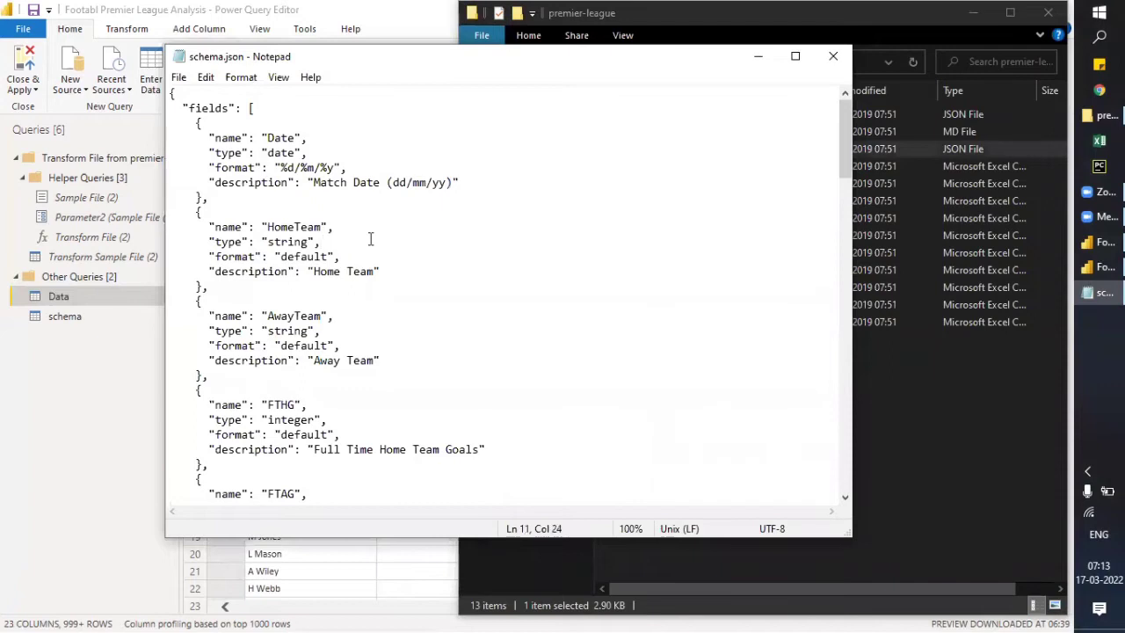
{"action": "scroll", "coordinate": [371, 239], "scroll_direction": "down", "scroll_amount": 12}
{"action": "scroll", "coordinate": [342, 361], "scroll_direction": "down", "scroll_amount": 1}
{"action": "scroll", "coordinate": [342, 368], "scroll_direction": "down", "scroll_amount": 4}
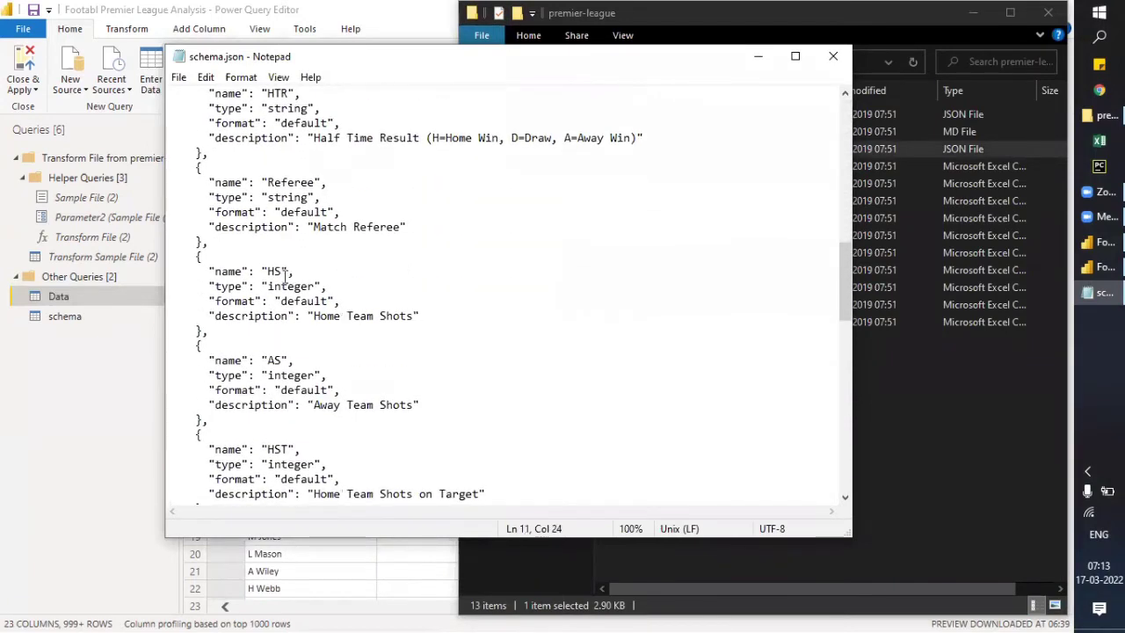
{"action": "left_click_drag", "start_coordinate": [313, 315], "coordinate": [414, 315]}
{"action": "key", "text": "ctrl+c"}
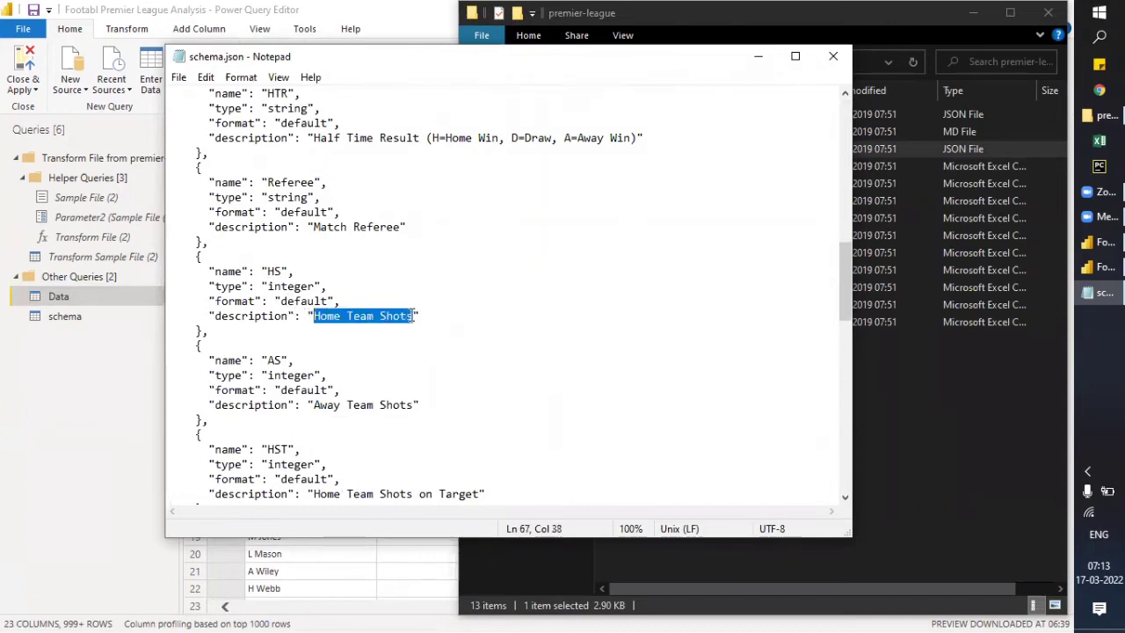
- Switch back to Power Query Editor and rename the HS column to HomeTeam Shots using the copied description
{"action": "key", "text": "alt+Tab"}
{"action": "left_click", "coordinate": [440, 361]}
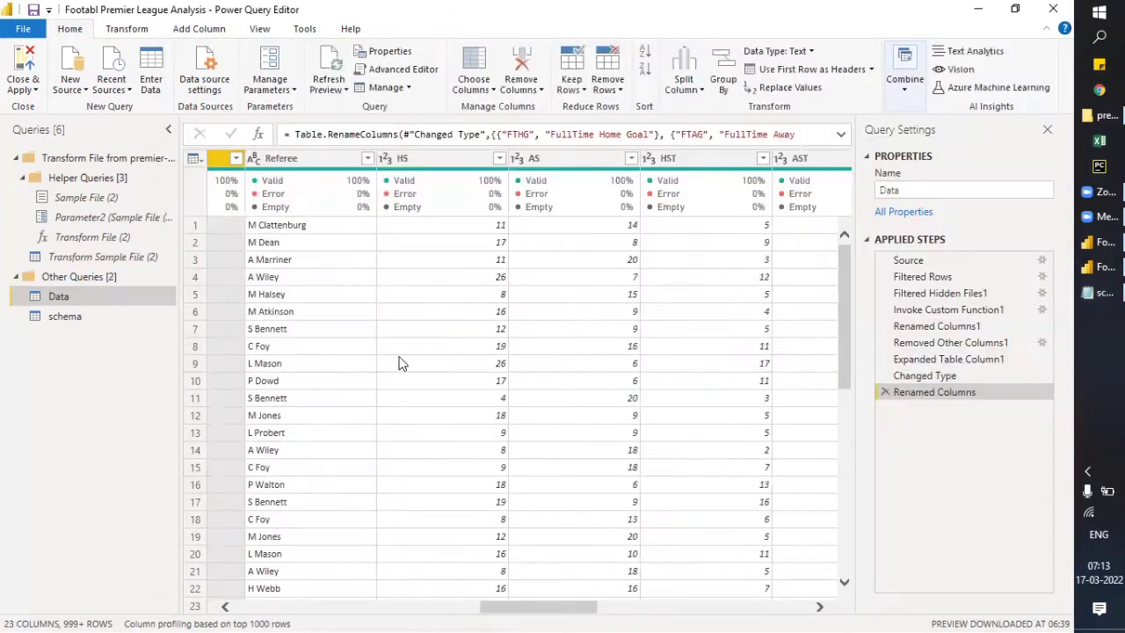
{"action": "double_click", "coordinate": [406, 161]}
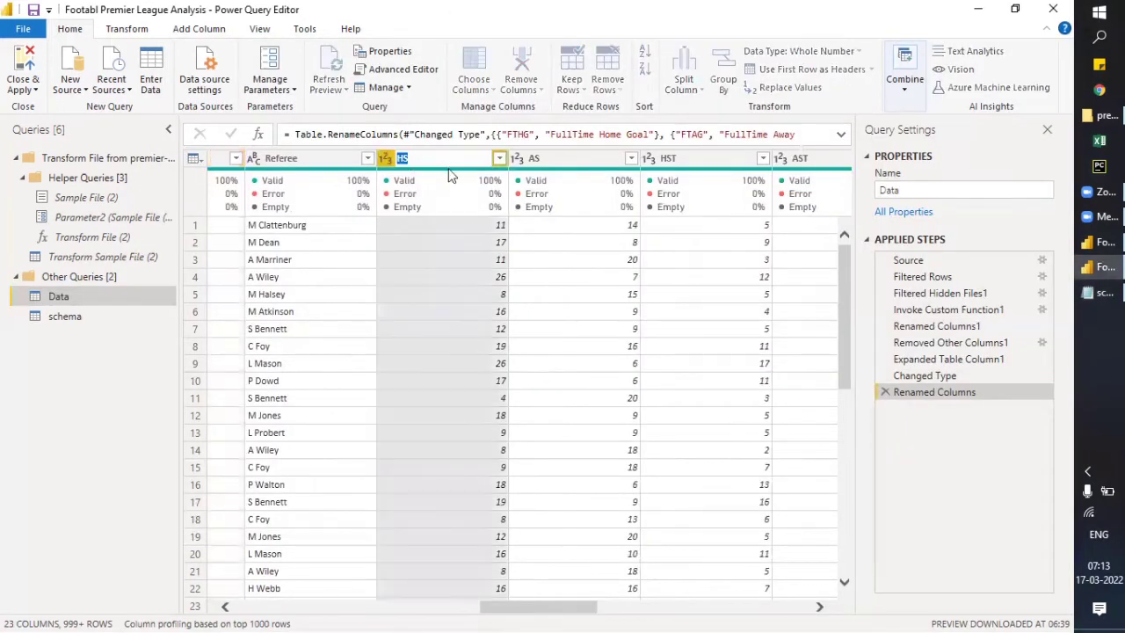
{"action": "key", "text": "ctrl+v"}
{"action": "left_click", "coordinate": [423, 158]}
{"action": "key", "text": "Return"}
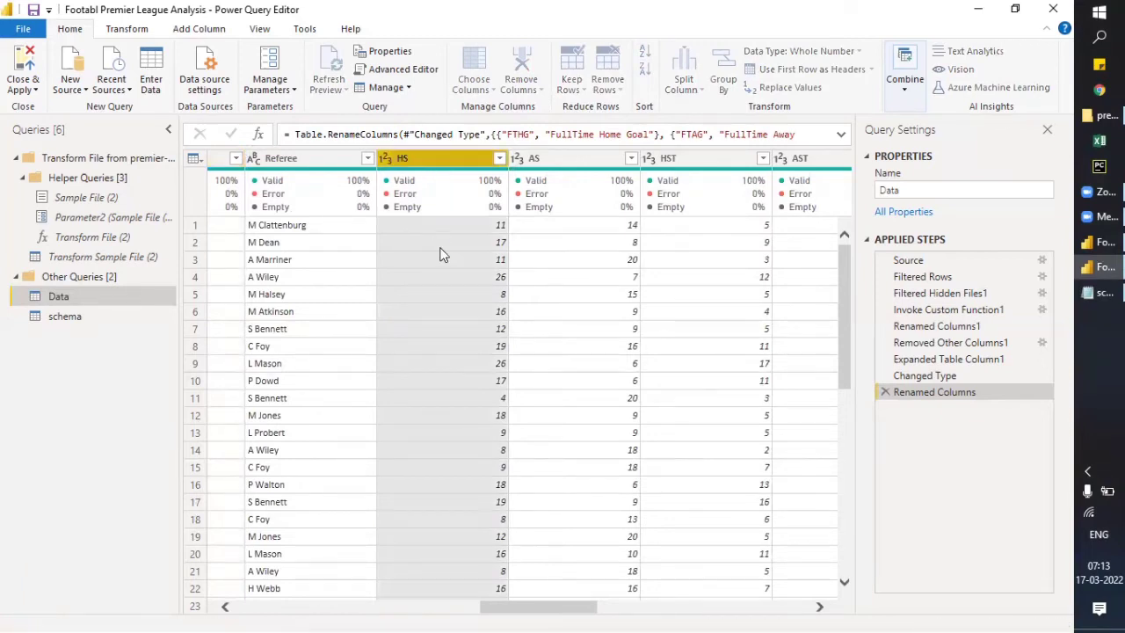
- Rename the AS column to AwayTeam Shots, adapting the copied Home Team Shots text
{"action": "double_click", "coordinate": [552, 160]}
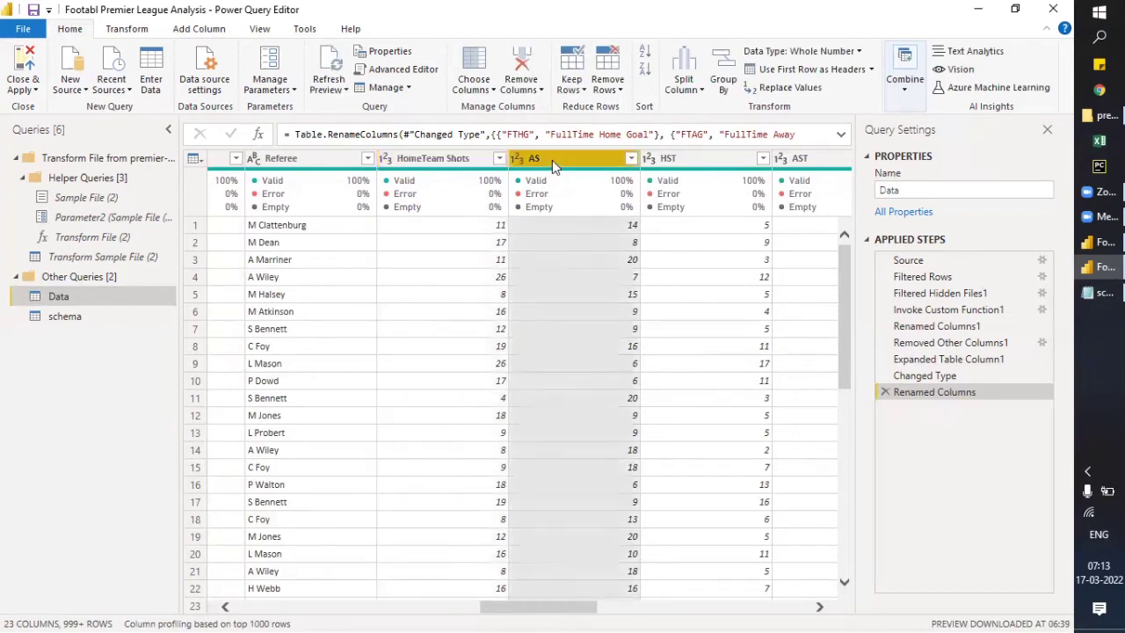
{"action": "key", "text": "ctrl+v"}
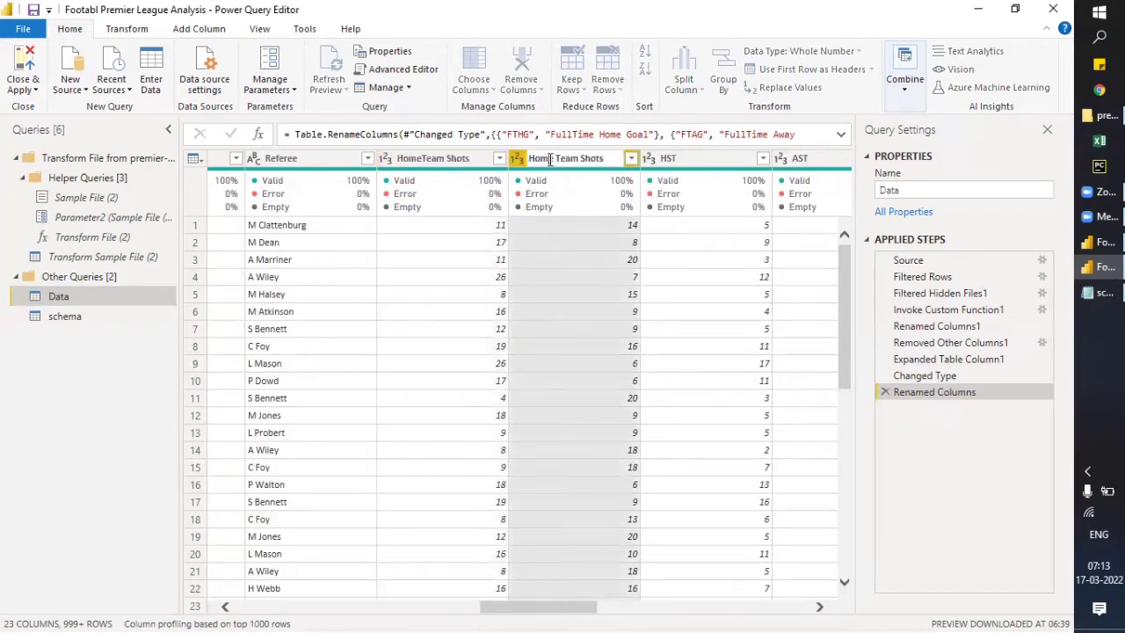
{"action": "double_click", "coordinate": [541, 159]}
{"action": "type", "text": "Away"}
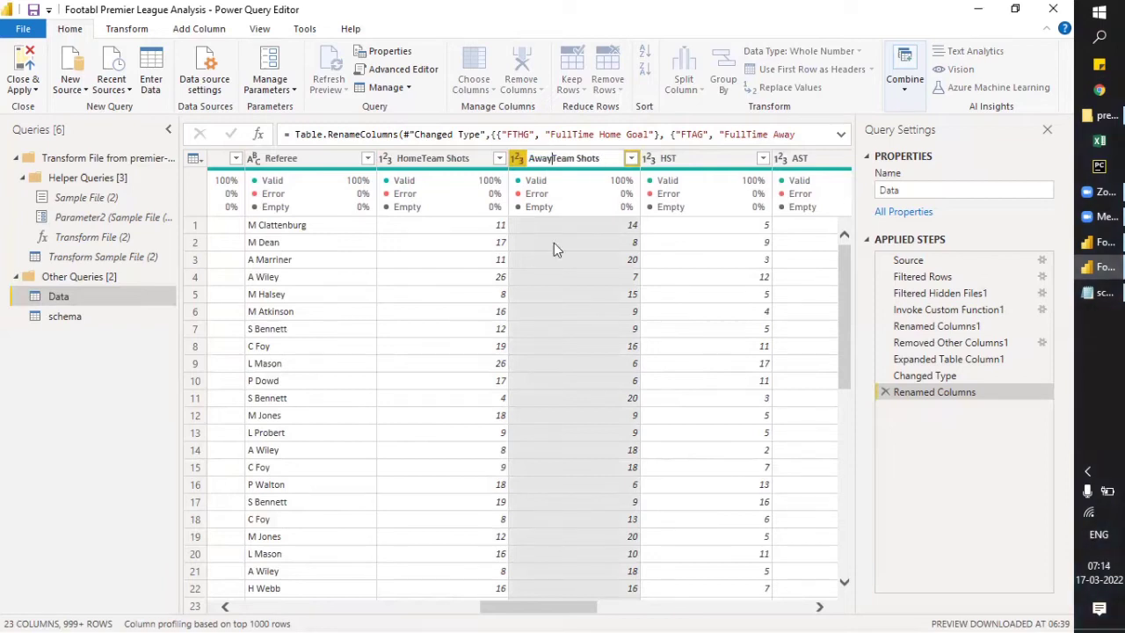
{"action": "key", "text": "Return"}
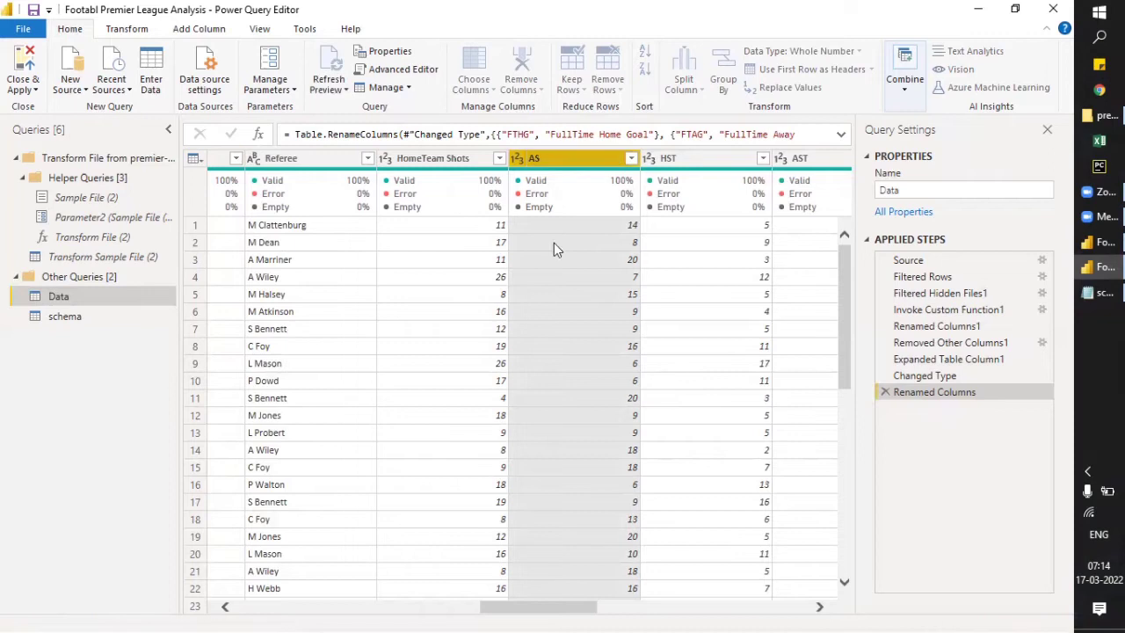
- Switch to schema.json in Notepad, look through the remaining field descriptions, and copy the HST description, Home Team Shots on Target
{"action": "left_click_drag", "start_coordinate": [533, 610], "coordinate": [594, 608]}
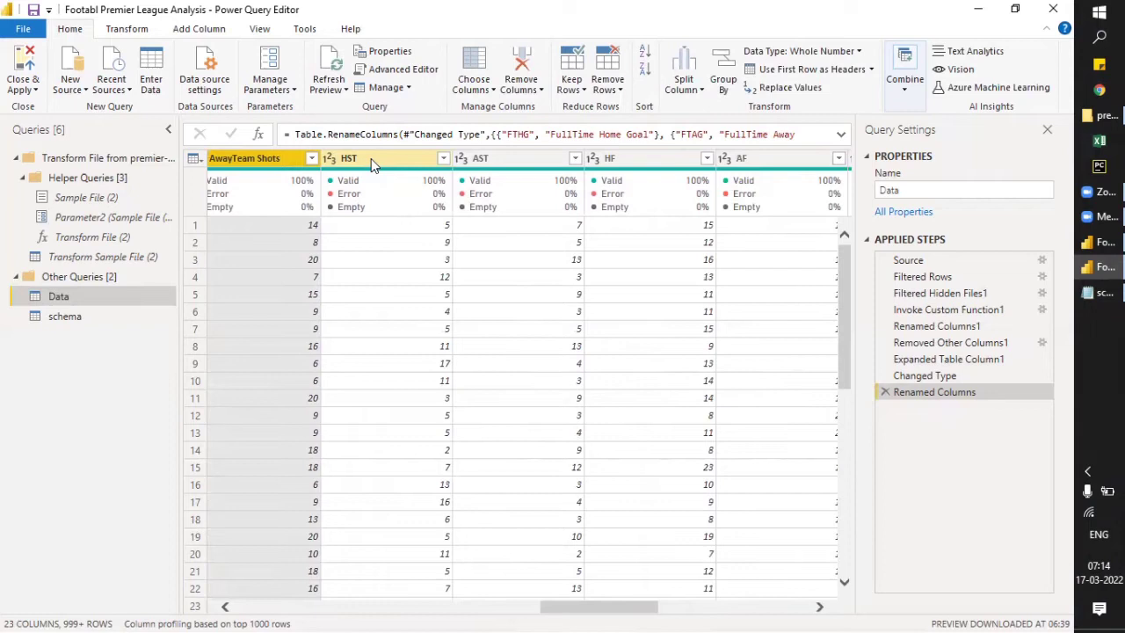
{"action": "key", "text": "alt+Tab"}
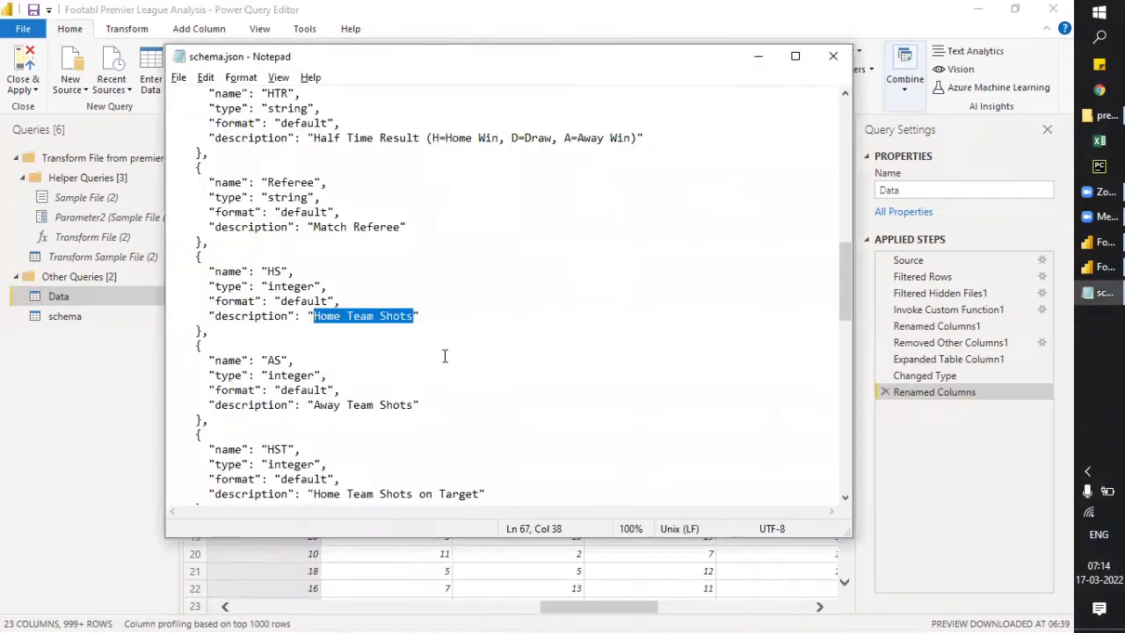
{"action": "scroll", "coordinate": [369, 383], "scroll_direction": "down", "scroll_amount": 6}
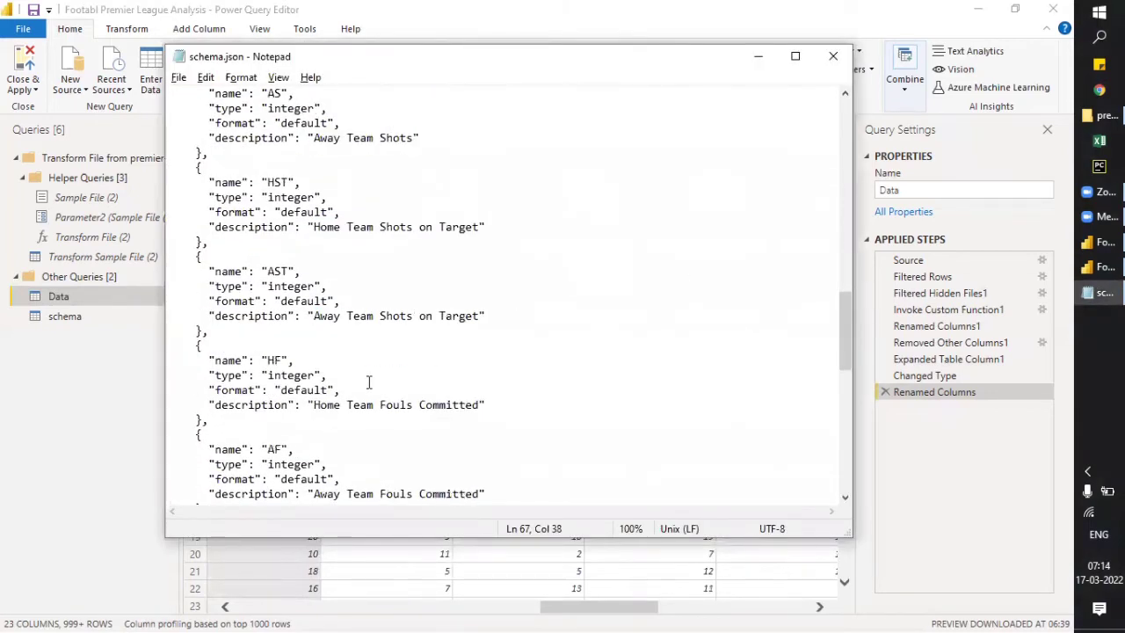
{"action": "key", "text": "alt+Tab"}
{"action": "key", "text": "alt+Tab"}
{"action": "scroll", "coordinate": [370, 383], "scroll_direction": "down", "scroll_amount": 6}
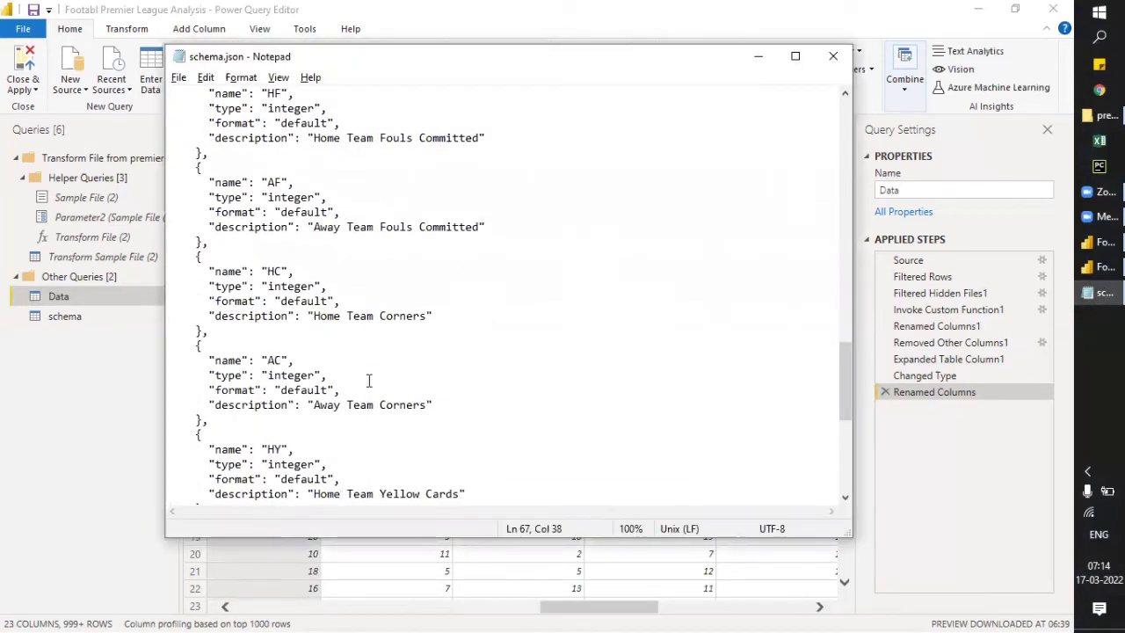
{"action": "scroll", "coordinate": [369, 380], "scroll_direction": "down", "scroll_amount": 5}
{"action": "scroll", "coordinate": [369, 380], "scroll_direction": "down", "scroll_amount": 3}
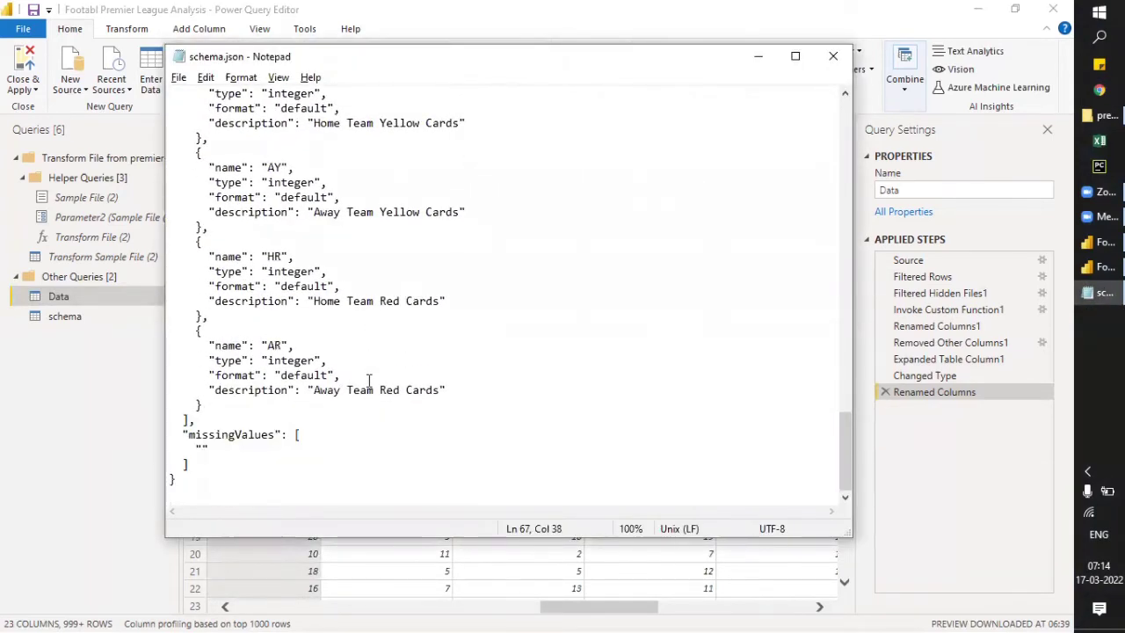
{"action": "scroll", "coordinate": [369, 381], "scroll_direction": "up", "scroll_amount": 4}
{"action": "scroll", "coordinate": [369, 381], "scroll_direction": "up", "scroll_amount": 2}
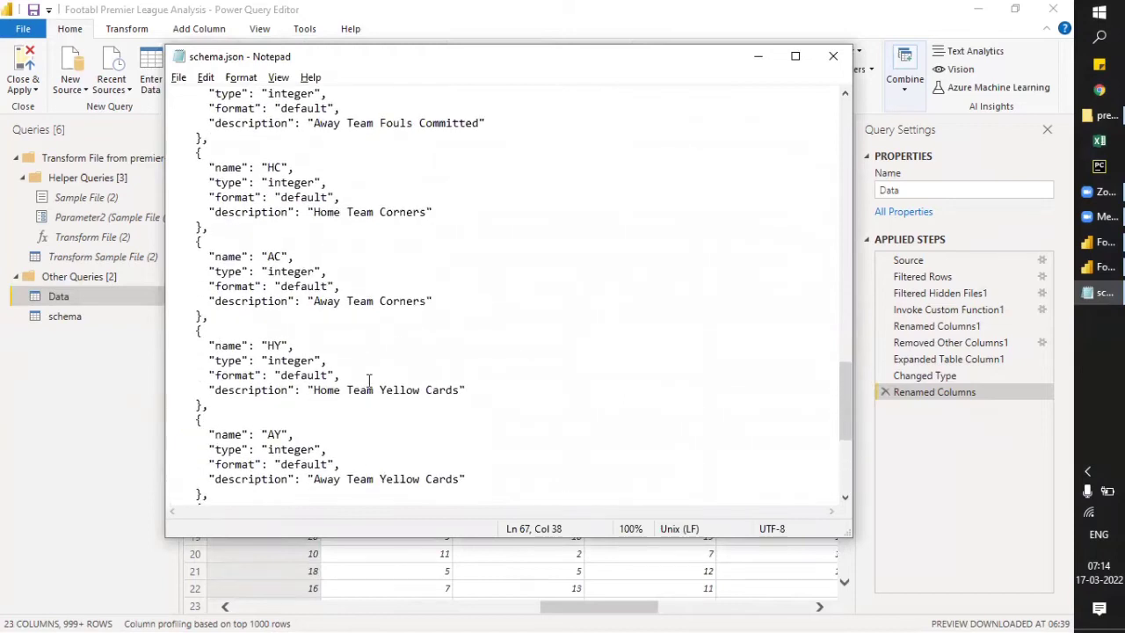
{"action": "scroll", "coordinate": [369, 380], "scroll_direction": "up", "scroll_amount": 2}
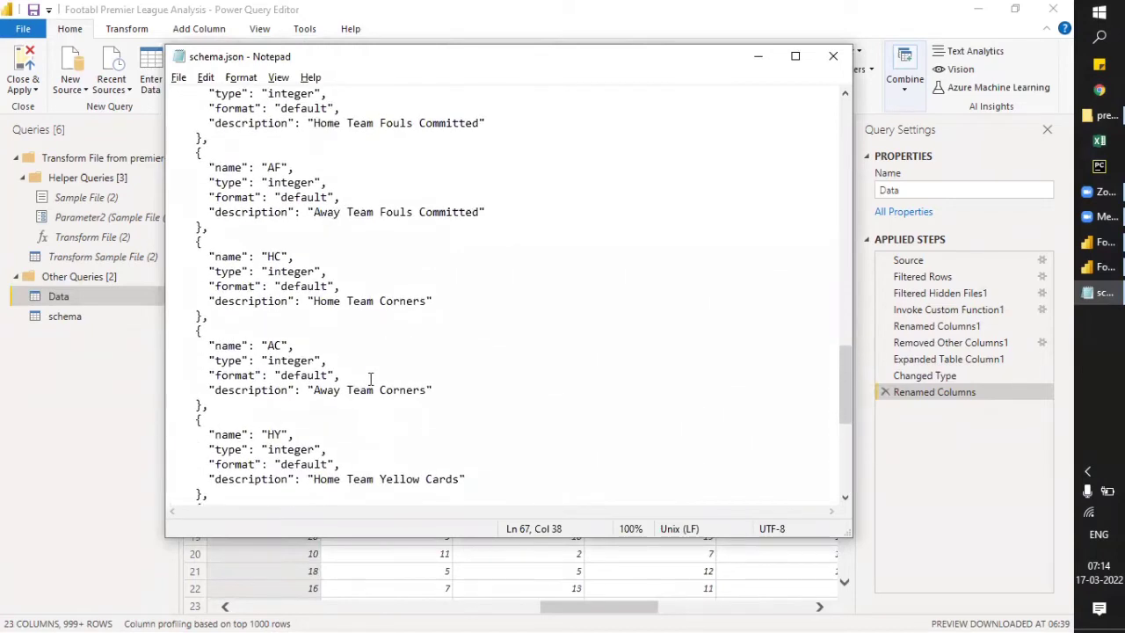
{"action": "scroll", "coordinate": [370, 379], "scroll_direction": "up", "scroll_amount": 2}
{"action": "scroll", "coordinate": [370, 379], "scroll_direction": "up", "scroll_amount": 3}
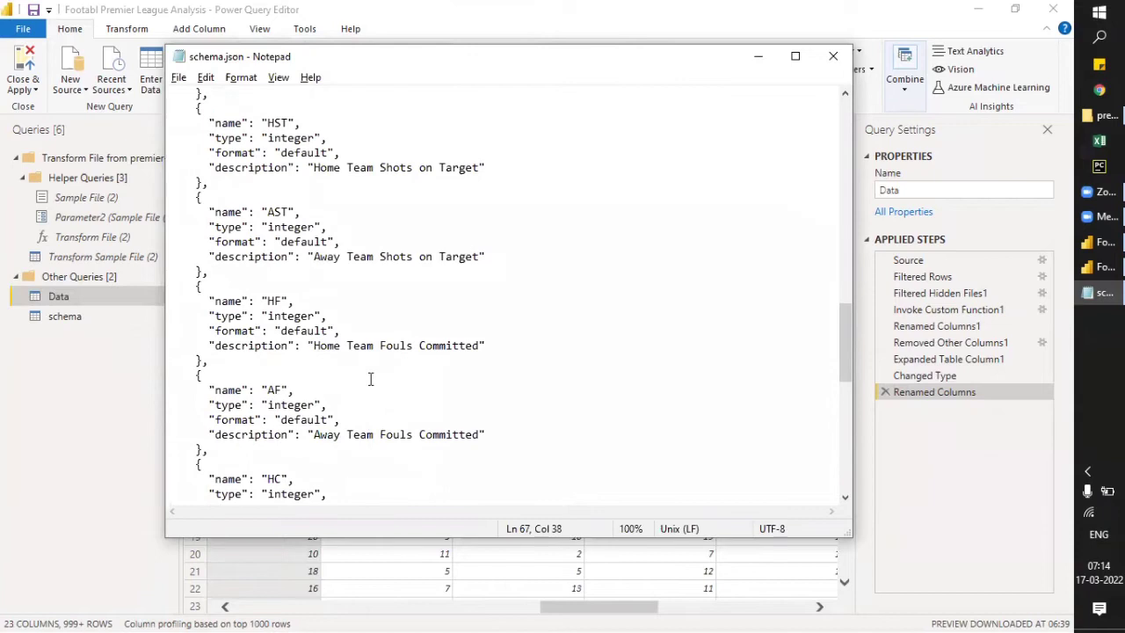
{"action": "left_click_drag", "start_coordinate": [315, 167], "coordinate": [480, 170]}
{"action": "key", "text": "ctrl+c"}
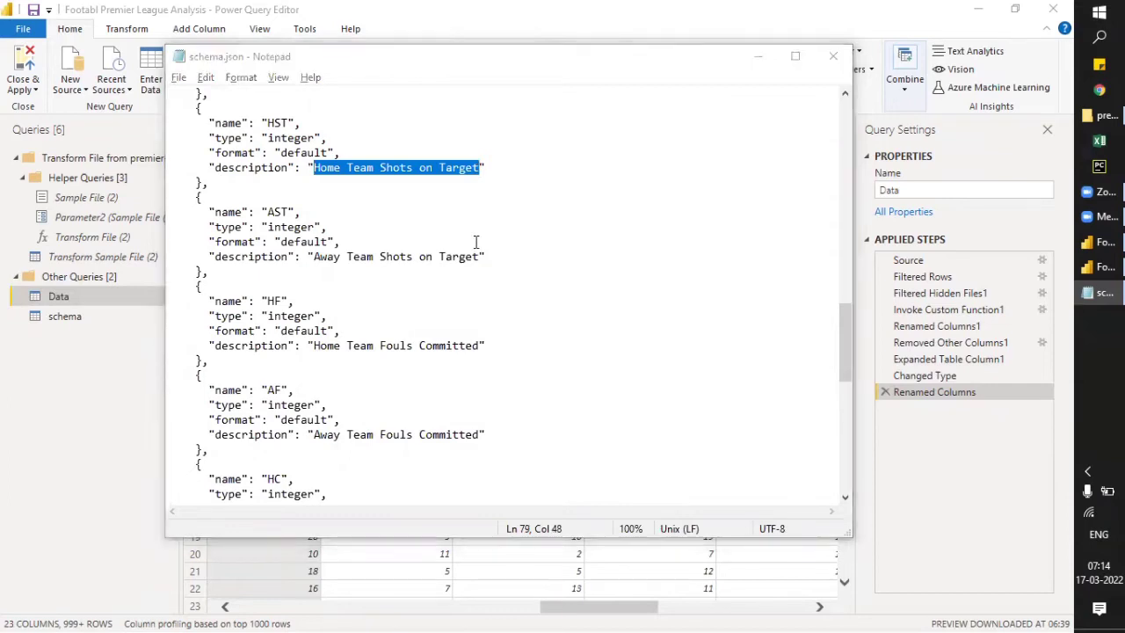
- Return to Power Query Editor and rename the HST column to HomeTeam Shots on Target using the copied description
{"action": "key", "text": "alt+Tab"}
{"action": "double_click", "coordinate": [374, 160]}
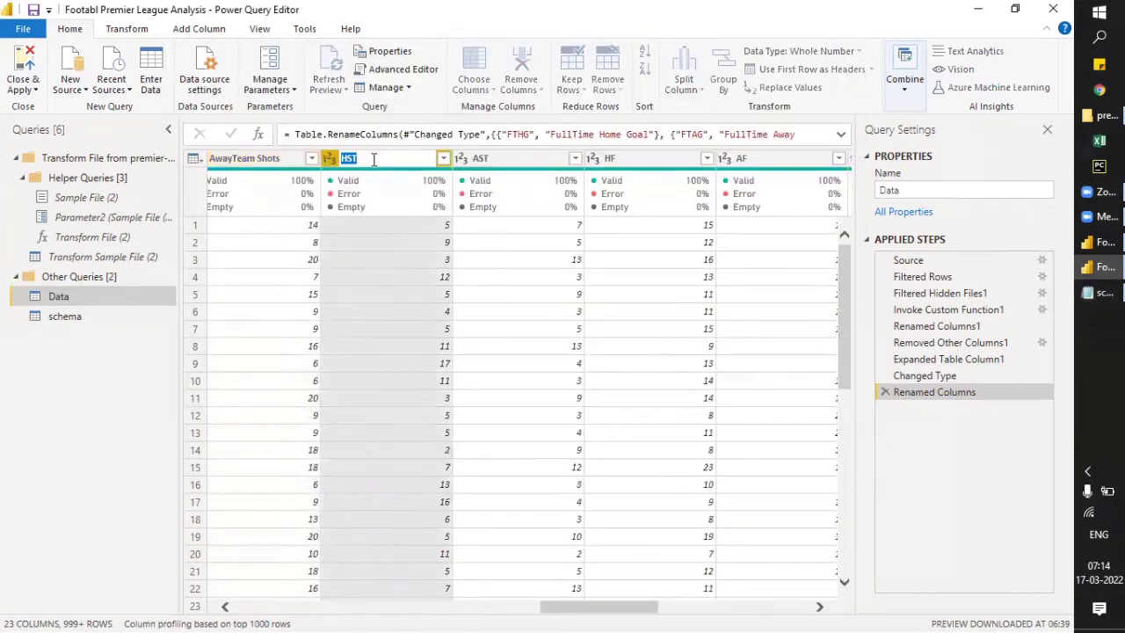
{"action": "key", "text": "ctrl+v"}
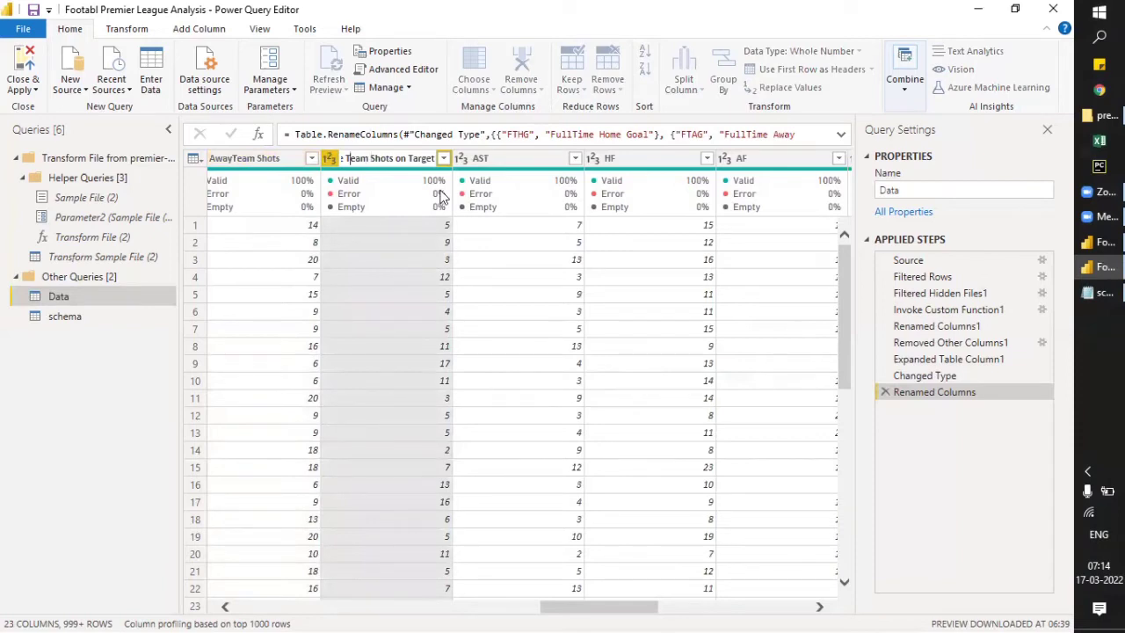
{"action": "key", "text": "BackSpace"}
{"action": "key", "text": "Return"}
{"action": "key", "text": "Right"}
{"action": "key", "text": "Return"}
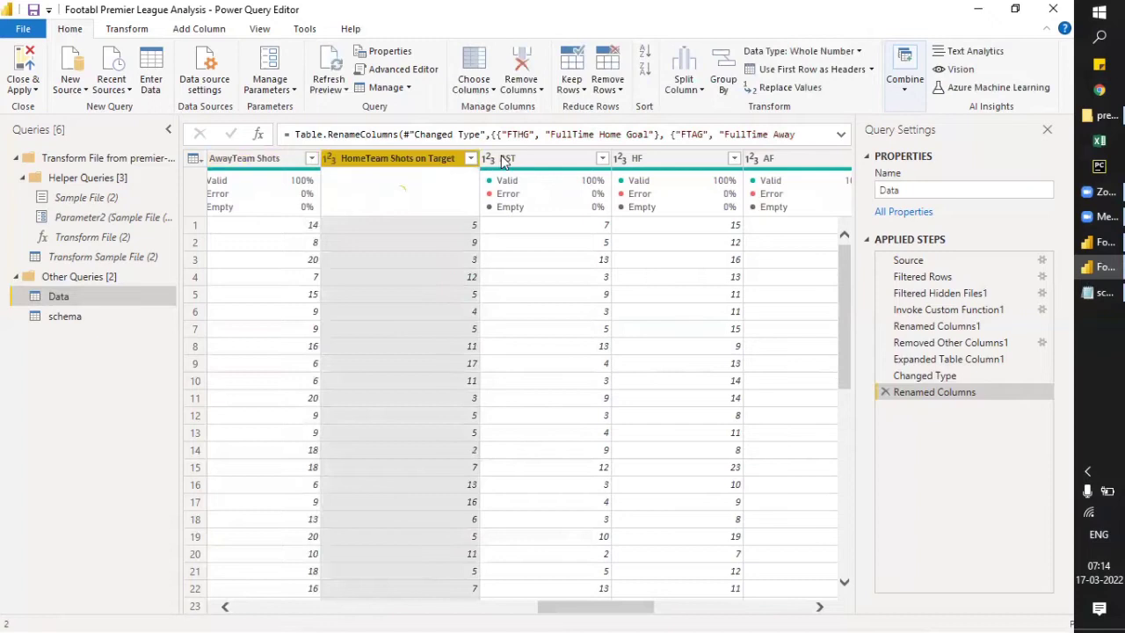
{"action": "left_click", "coordinate": [519, 162]}
{"action": "double_click", "coordinate": [519, 161]}
{"action": "key", "text": "ctrl+v"}
{"action": "key", "text": "Home"}
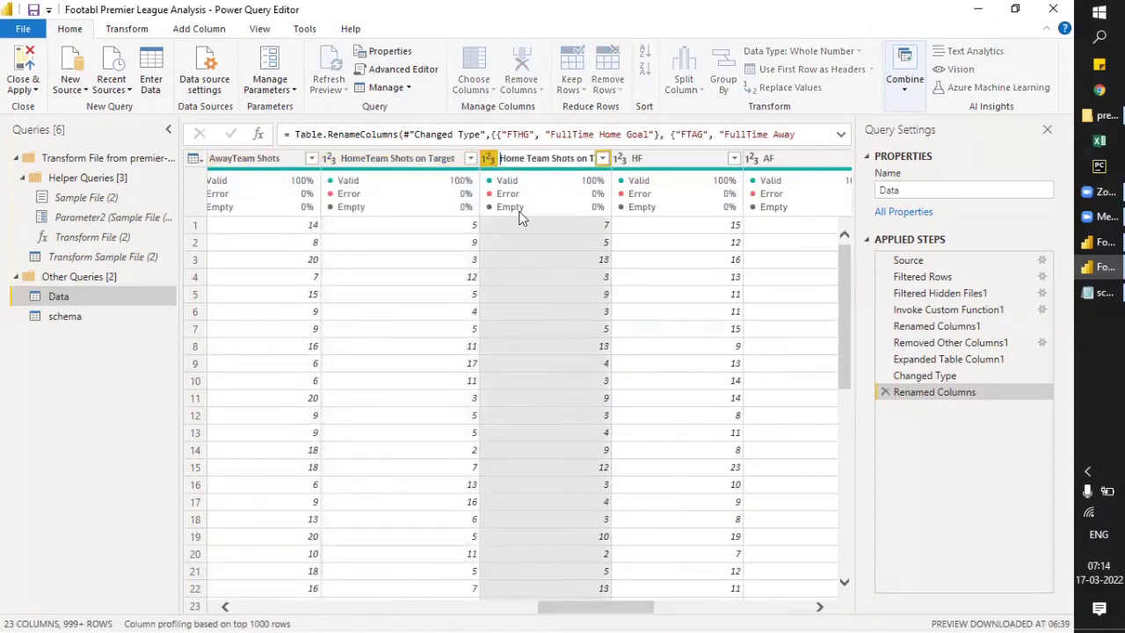
{"action": "key", "text": "BackSpace"}
{"action": "key", "text": "Return"}
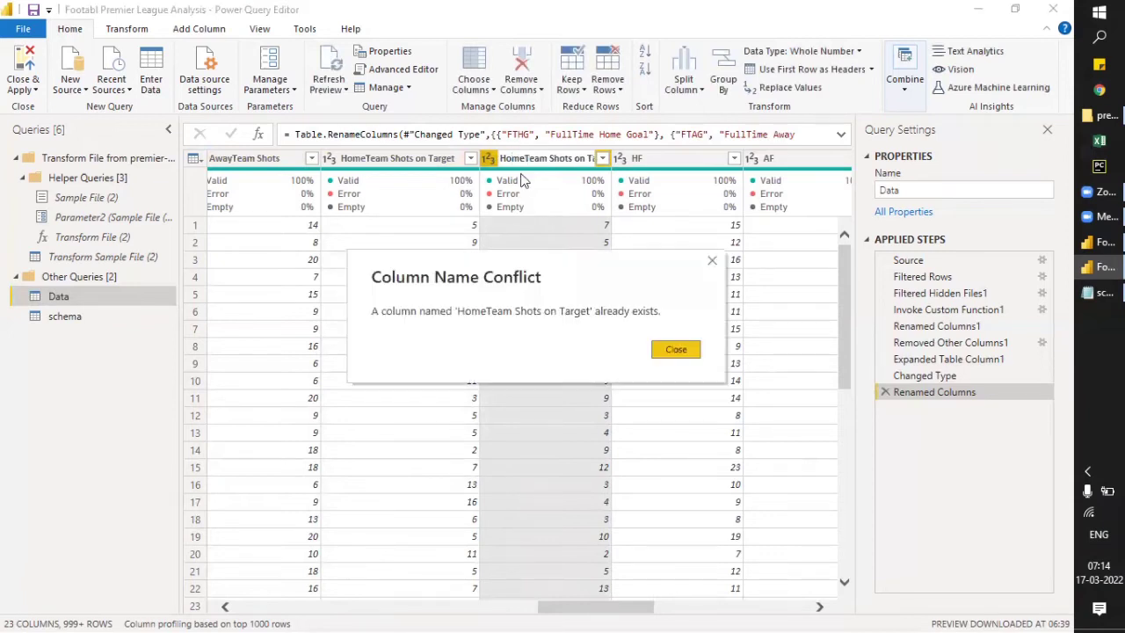
{"action": "left_click", "coordinate": [676, 352]}
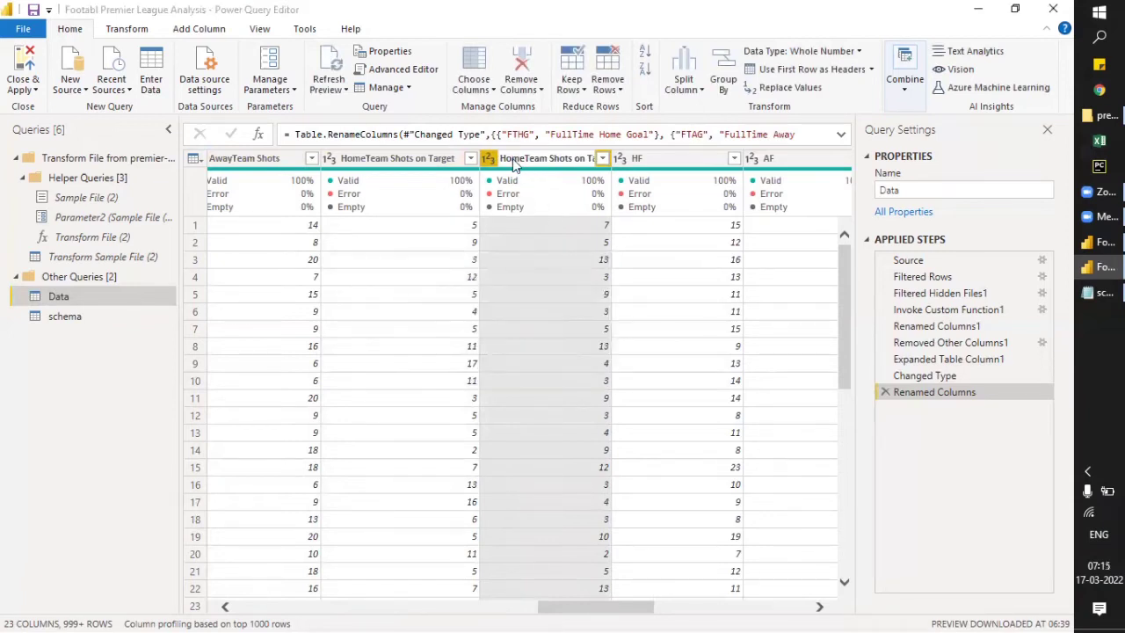
{"action": "type", "text": "AST"}
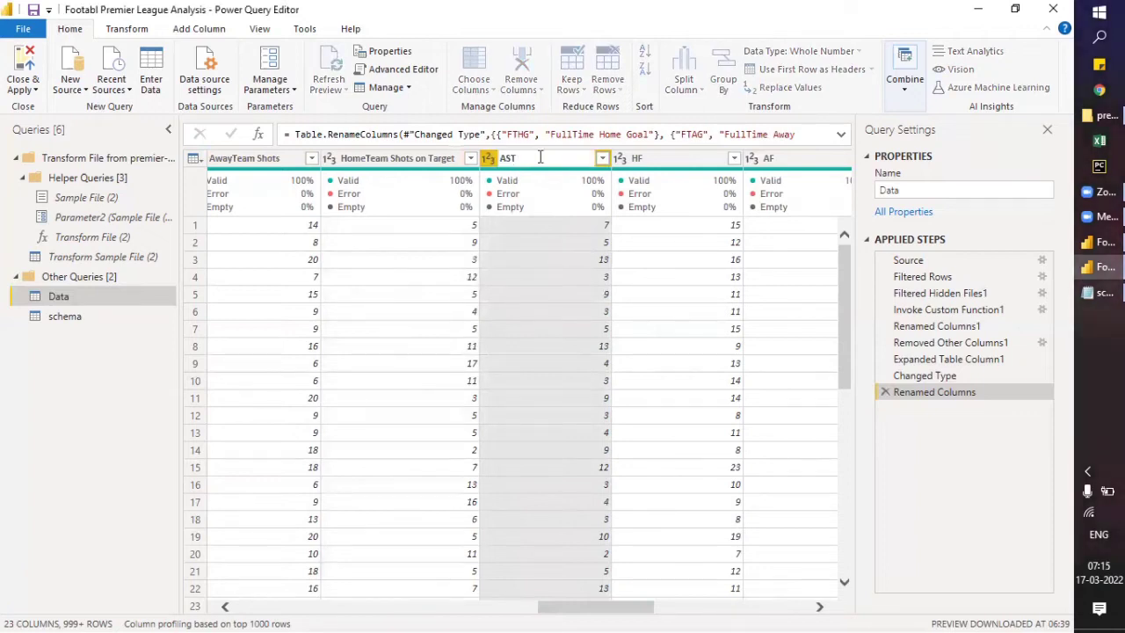
- Rename the AST column to AwayTeam Shots on Target, adapting the copied Home Team Shots on Target text
{"action": "double_click", "coordinate": [535, 158]}
{"action": "key", "text": "ctrl+v"}
{"action": "key", "text": "Home"}
{"action": "type", "text": "Away"}
{"action": "key", "text": "Delete"}
{"action": "key", "text": "Delete"}
{"action": "key", "text": "Delete"}
{"action": "key", "text": "Delete"}
{"action": "key", "text": "Delete"}
{"action": "key", "text": "Return"}
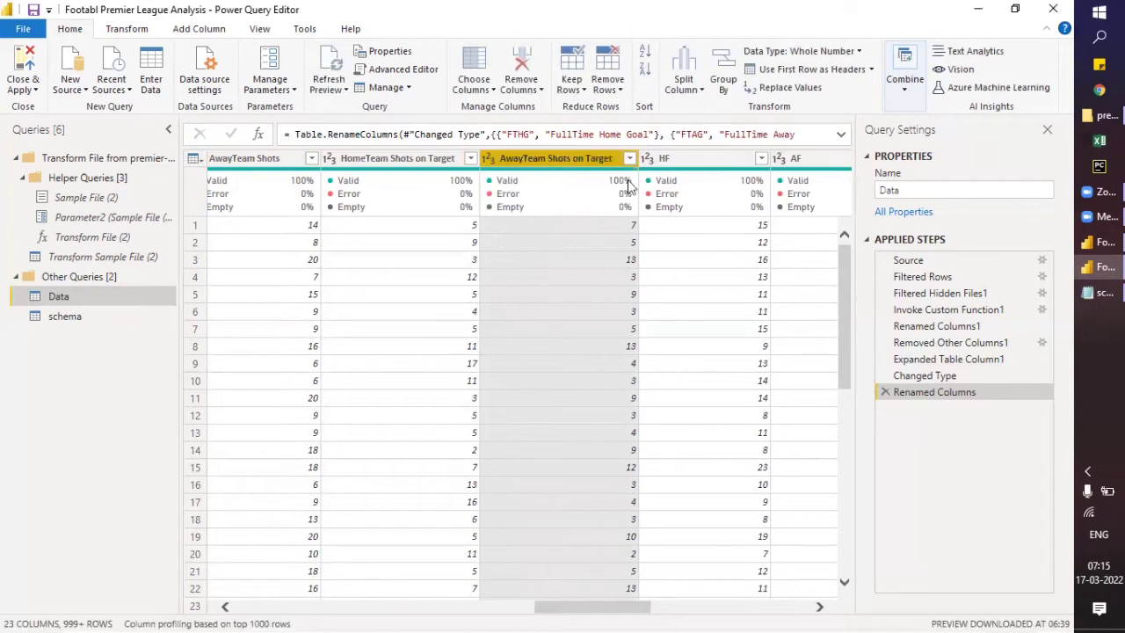
- Switch to schema.json in Notepad and copy the HY field's description, Home Team Yellow Cards
{"action": "left_click_drag", "start_coordinate": [626, 607], "coordinate": [685, 613]}
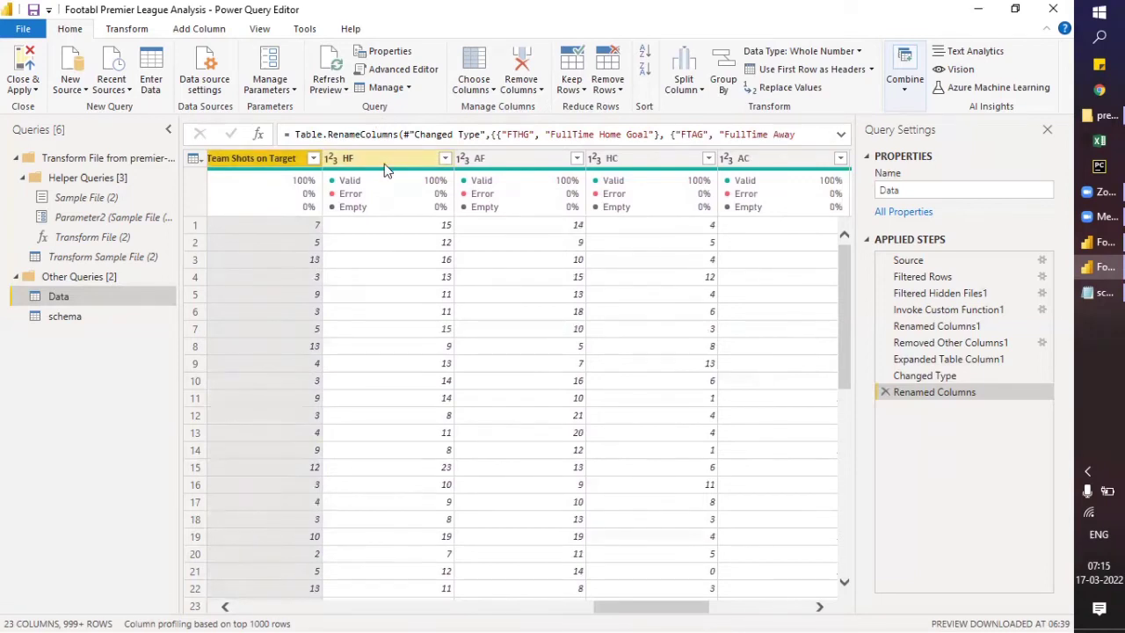
{"action": "key", "text": "alt+Tab"}
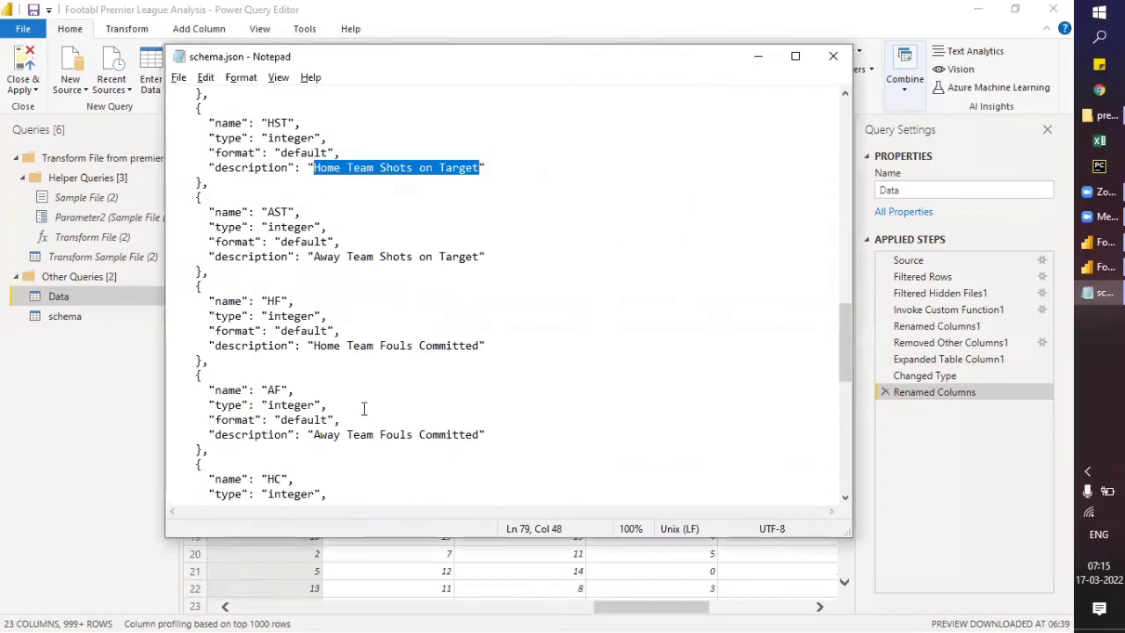
{"action": "scroll", "coordinate": [358, 427], "scroll_direction": "down", "scroll_amount": 5}
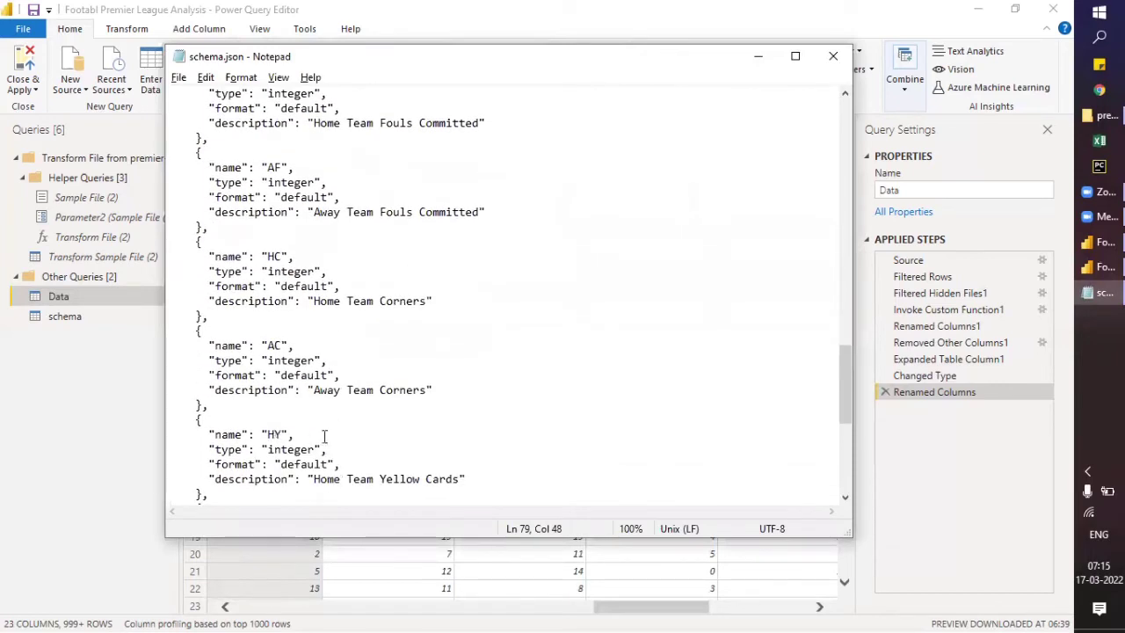
{"action": "left_click_drag", "start_coordinate": [314, 479], "coordinate": [461, 480]}
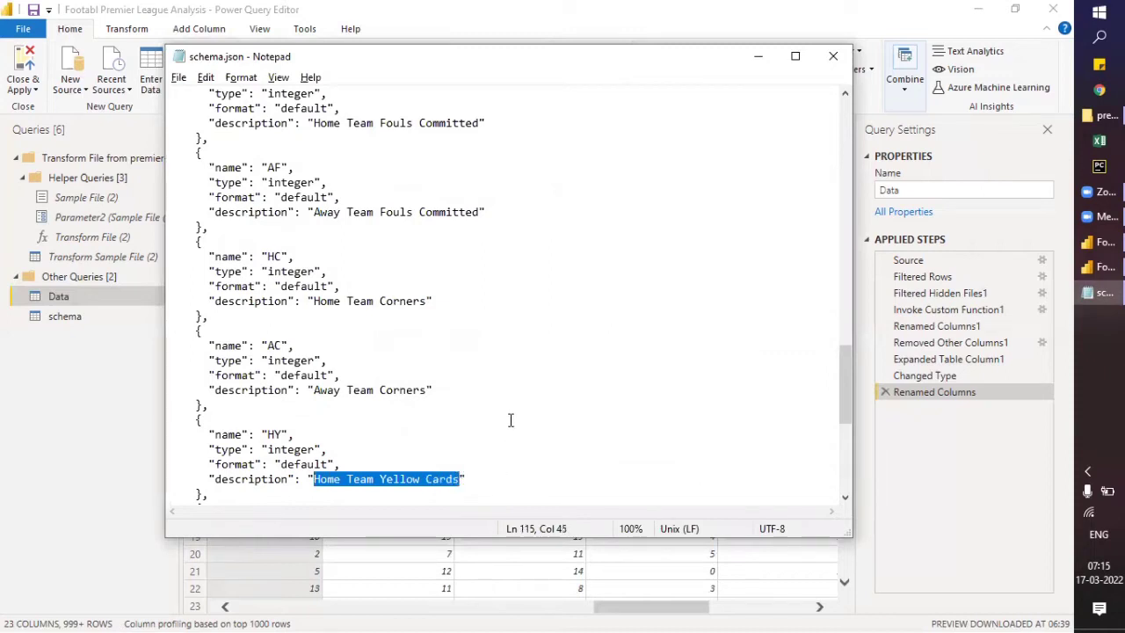
- Return to Power Query Editor and rename the HF column to HomeTeam Yellow Cards using the copied description
{"action": "key", "text": "alt+Tab"}
{"action": "double_click", "coordinate": [365, 163]}
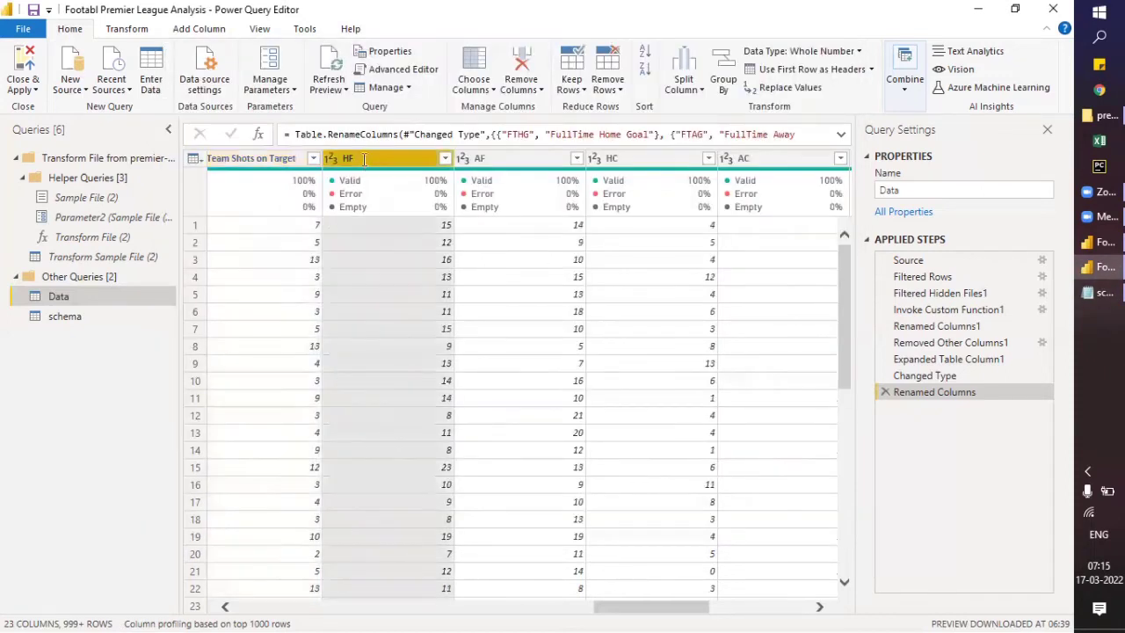
{"action": "type", "text": "Home Team Yellow Cards"}
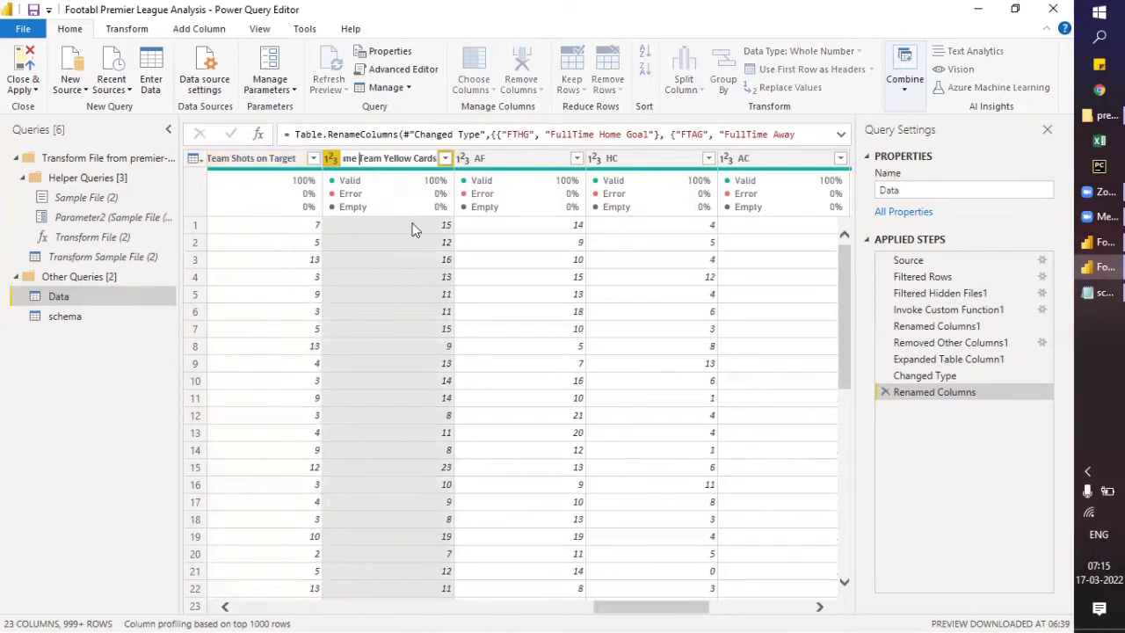
{"action": "key", "text": "BackSpace"}
{"action": "key", "text": "Return"}
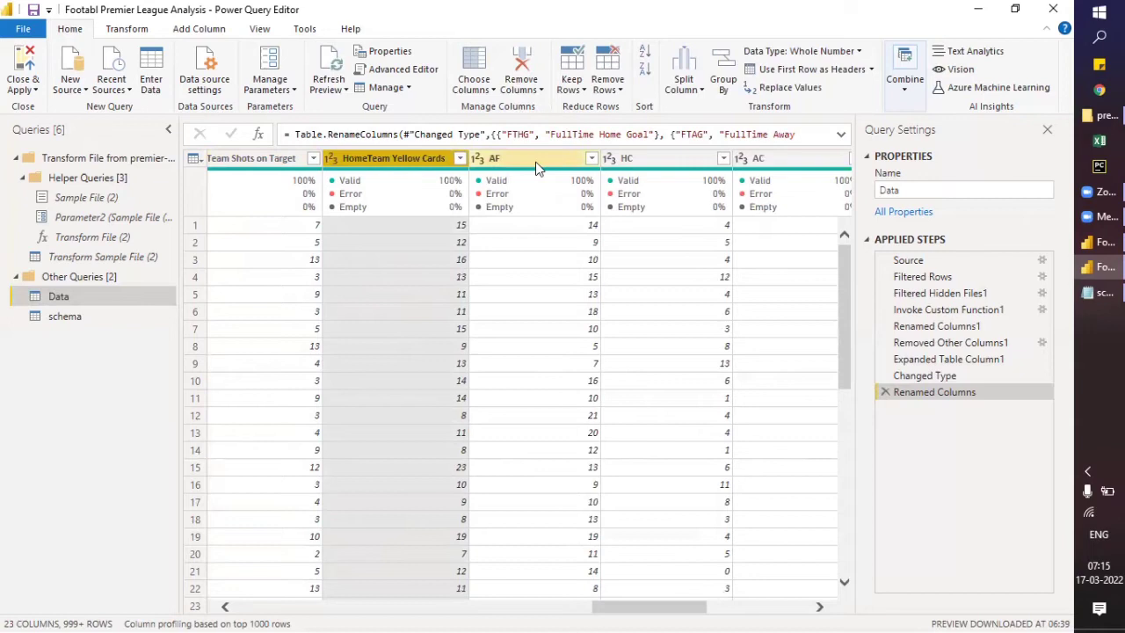
- Rename the AF column to AwayTeam Yellow Cards, adapting the copied Home Team Yellow Cards text
{"action": "double_click", "coordinate": [537, 163]}
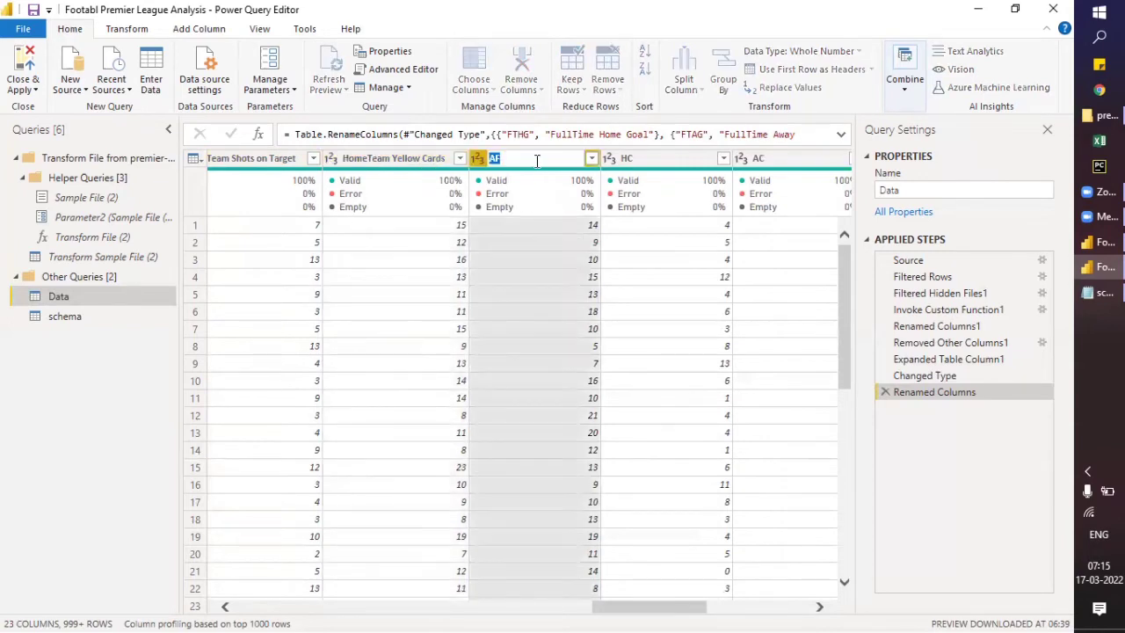
{"action": "type", "text": "Home Team Yellow Cards"}
{"action": "left_click", "coordinate": [503, 160]}
{"action": "key", "text": "BackSpace"}
{"action": "key", "text": "BackSpace"}
{"action": "key", "text": "BackSpace"}
{"action": "key", "text": "BackSpace"}
{"action": "type", "text": "Away"}
{"action": "key", "text": "Return"}
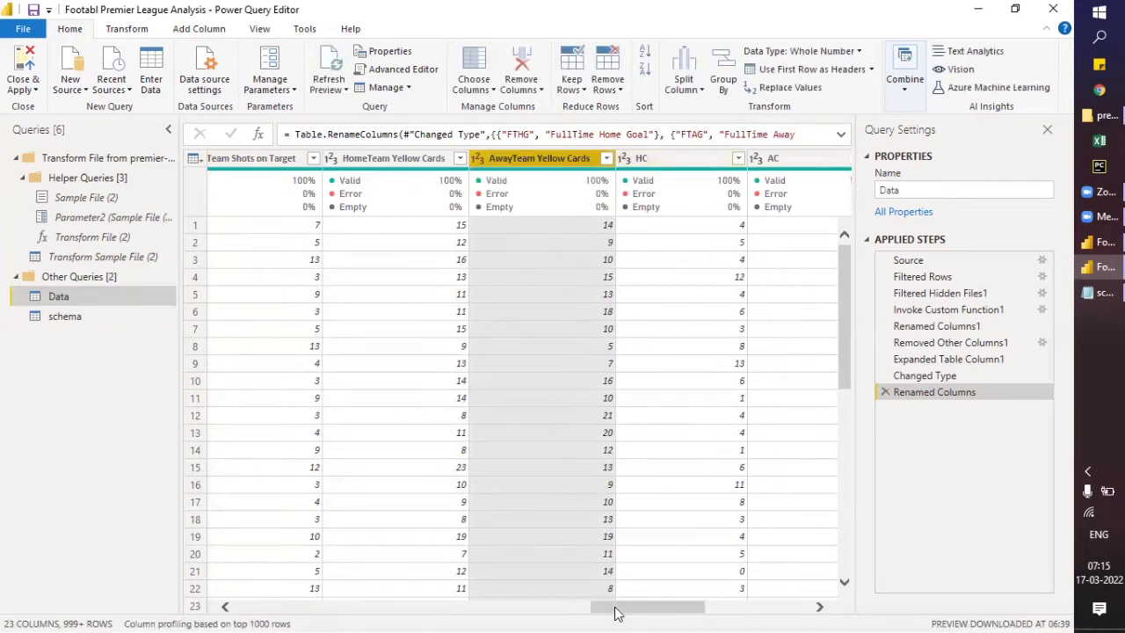
- Switch to schema.json in Notepad and copy the HC field's description, Home Team Corners
{"action": "left_click_drag", "start_coordinate": [611, 613], "coordinate": [661, 609]}
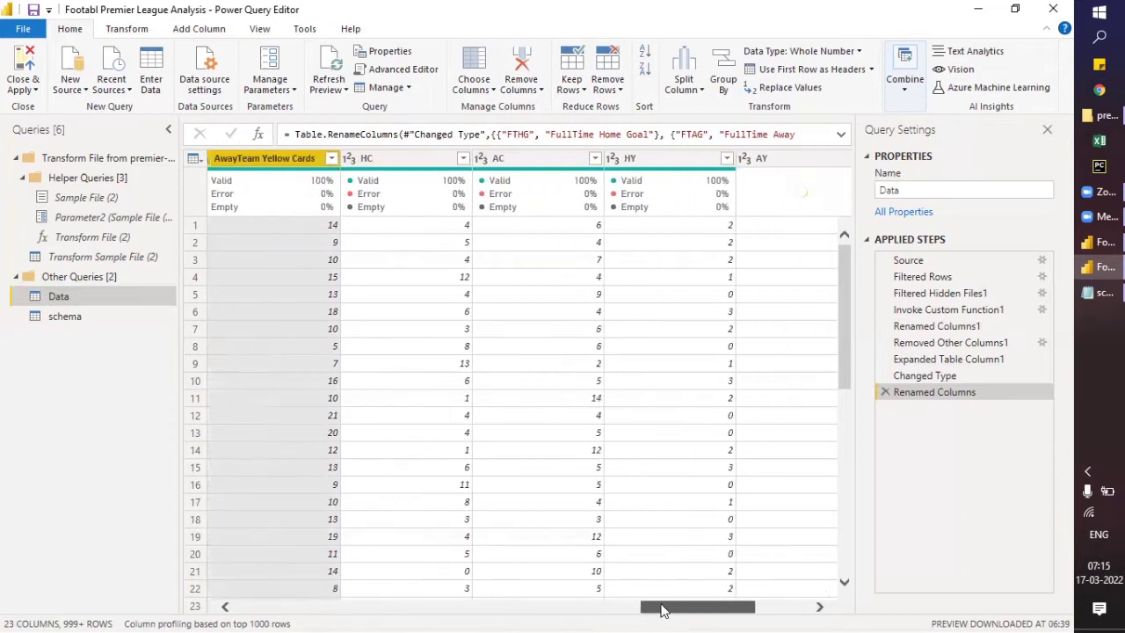
{"action": "key", "text": "alt+Tab"}
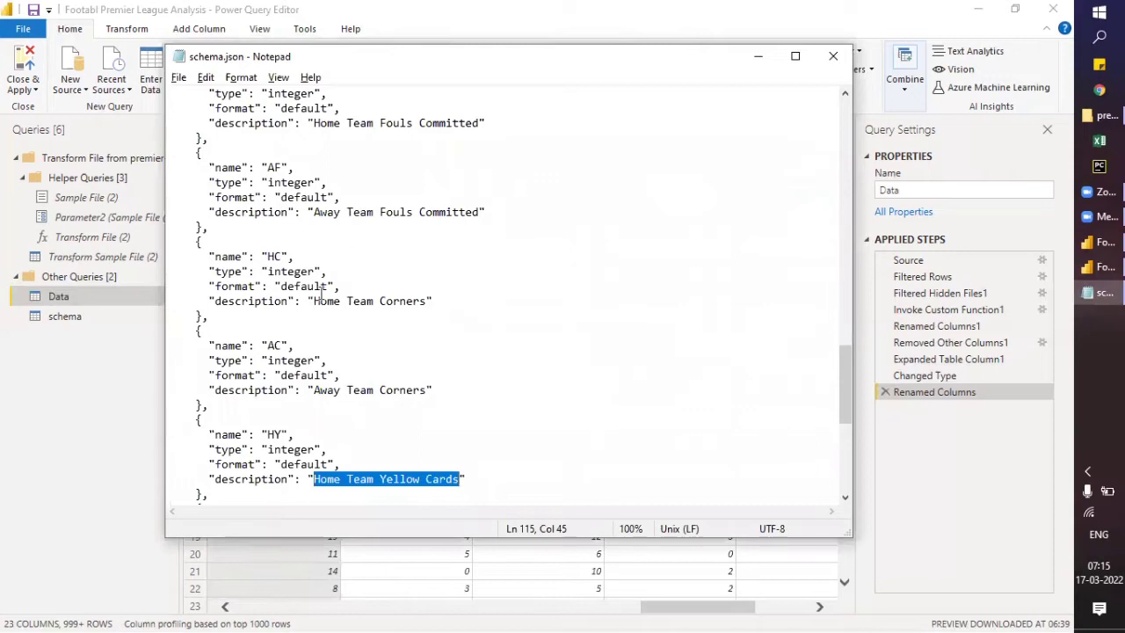
{"action": "left_click_drag", "start_coordinate": [316, 301], "coordinate": [427, 303]}
{"action": "key", "text": "ctrl+c"}
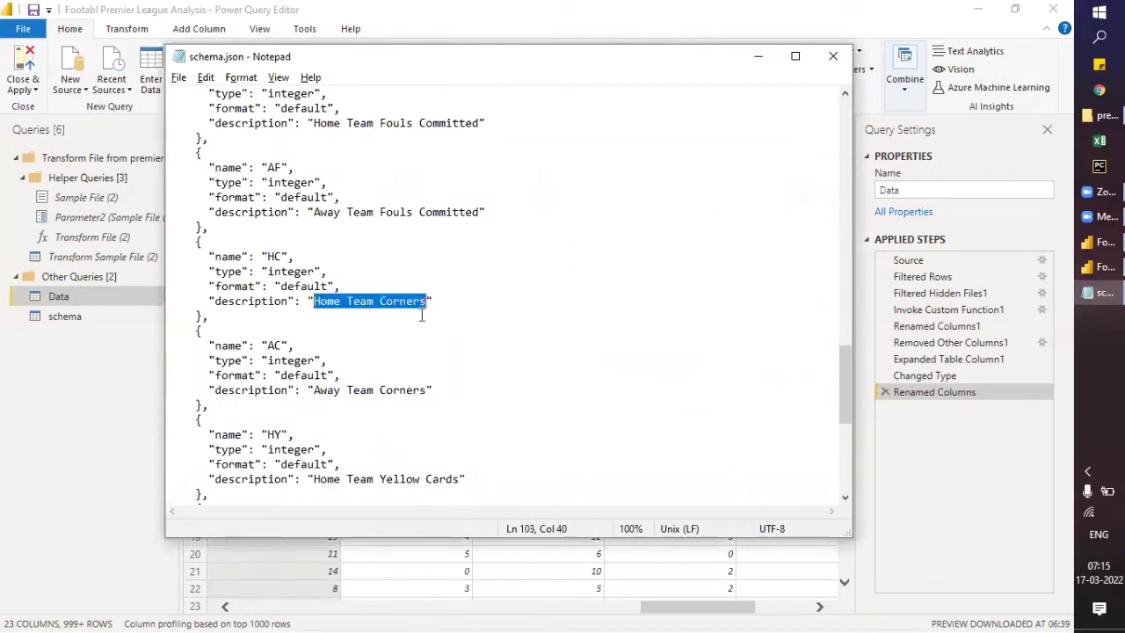
- Return to Power Query Editor and rename the HC column to HomeTeam Corners using the copied description
{"action": "key", "text": "alt+Tab"}
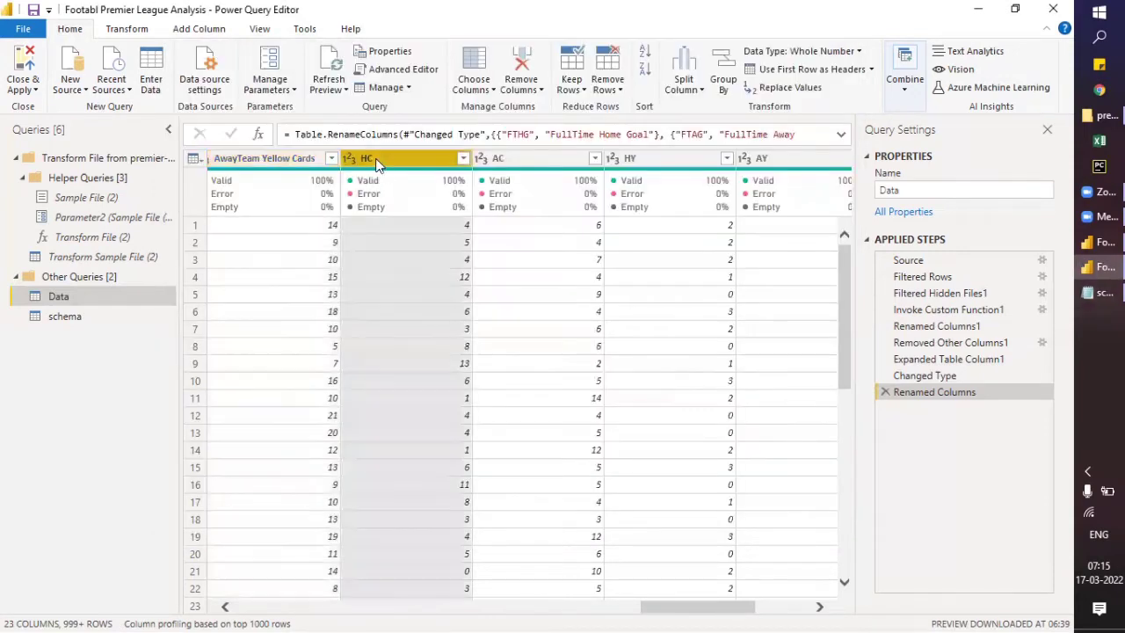
{"action": "double_click", "coordinate": [370, 158]}
{"action": "key", "text": "ctrl+v"}
{"action": "left_click", "coordinate": [385, 158]}
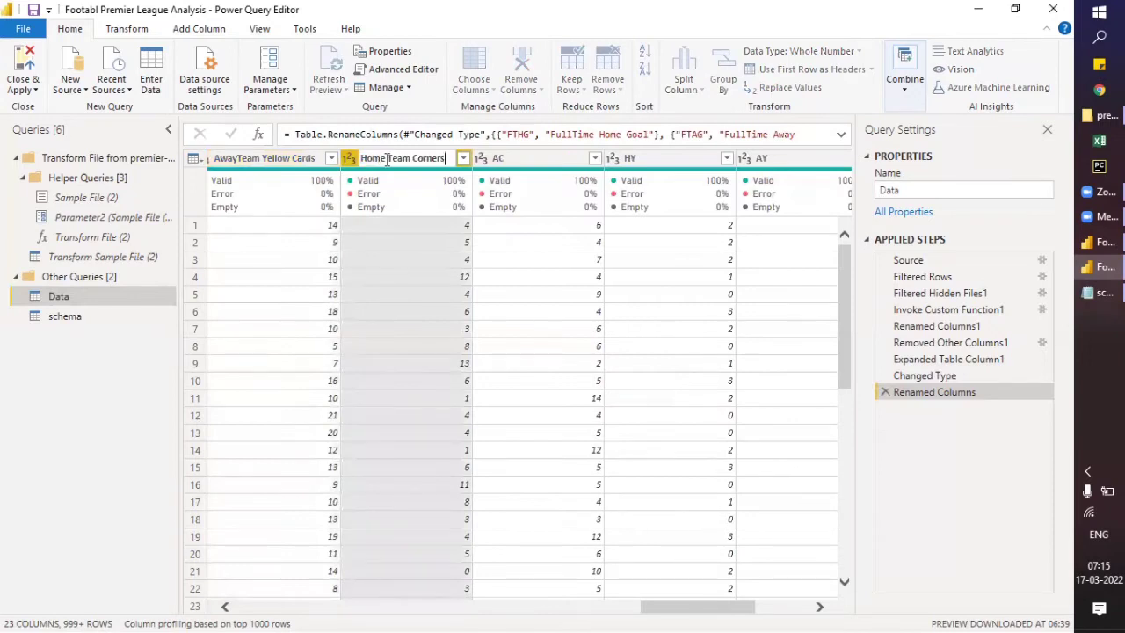
{"action": "key", "text": "Delete"}
{"action": "key", "text": "Return"}
- Rename the AC column to AwayTeam Corners, adapting the copied Home Team Corners text
{"action": "double_click", "coordinate": [512, 156]}
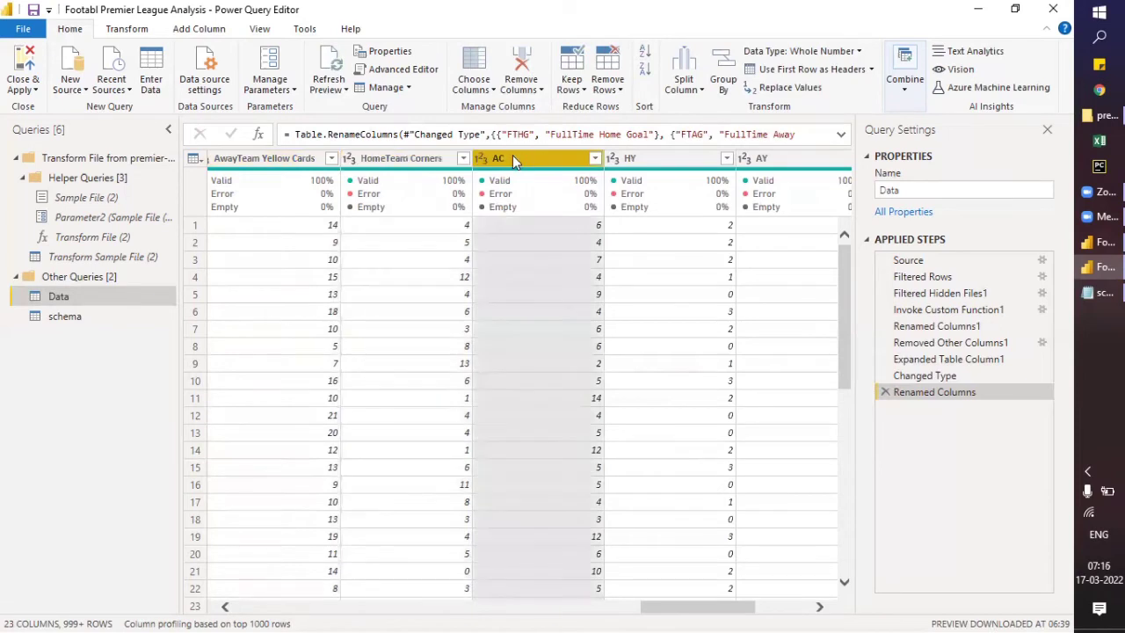
{"action": "key", "text": "ctrl+v"}
{"action": "left_click", "coordinate": [514, 157]}
{"action": "key", "text": "BackSpace"}
{"action": "key", "text": "BackSpace"}
{"action": "key", "text": "BackSpace"}
{"action": "key", "text": "Delete"}
{"action": "key", "text": "Delete"}
{"action": "type", "text": "Away"}
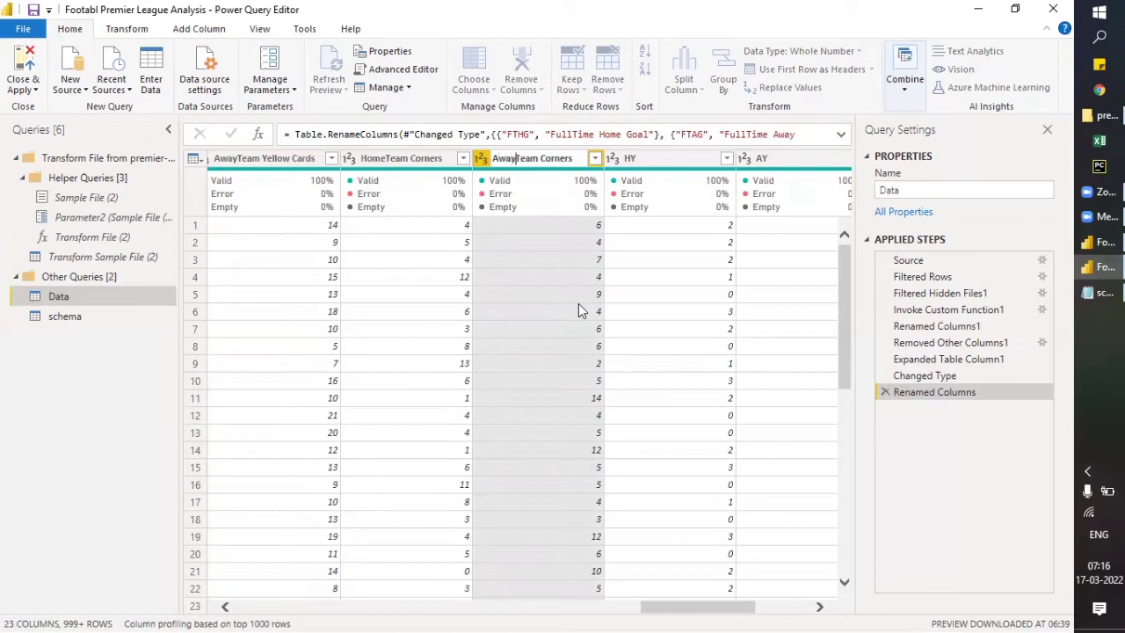
{"action": "key", "text": "Return"}
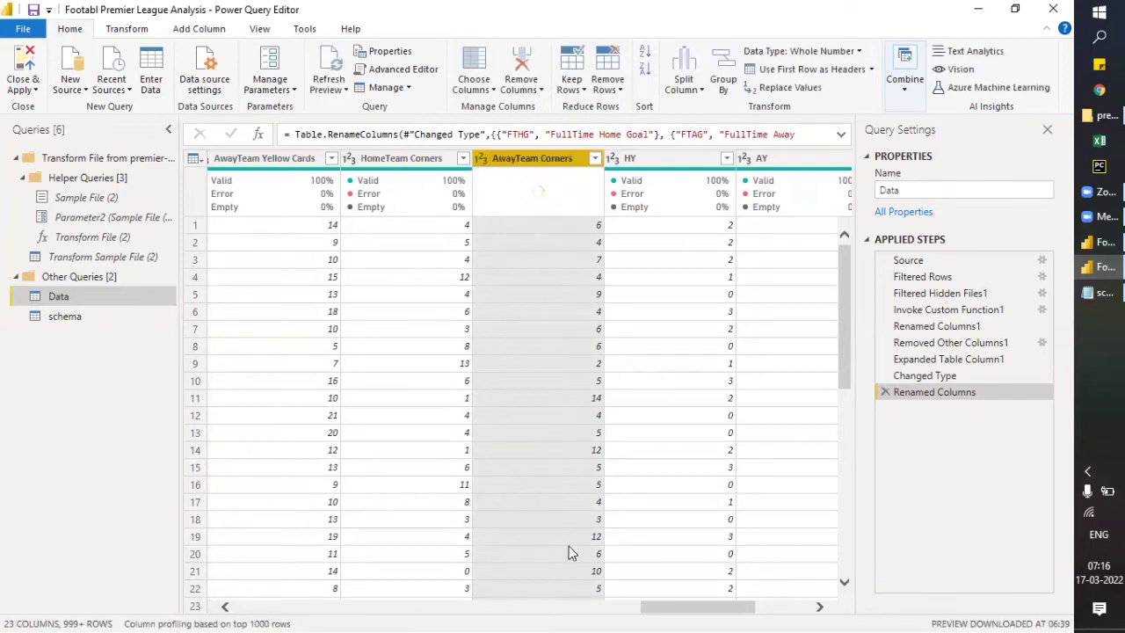
{"action": "left_click_drag", "start_coordinate": [674, 612], "coordinate": [689, 612]}
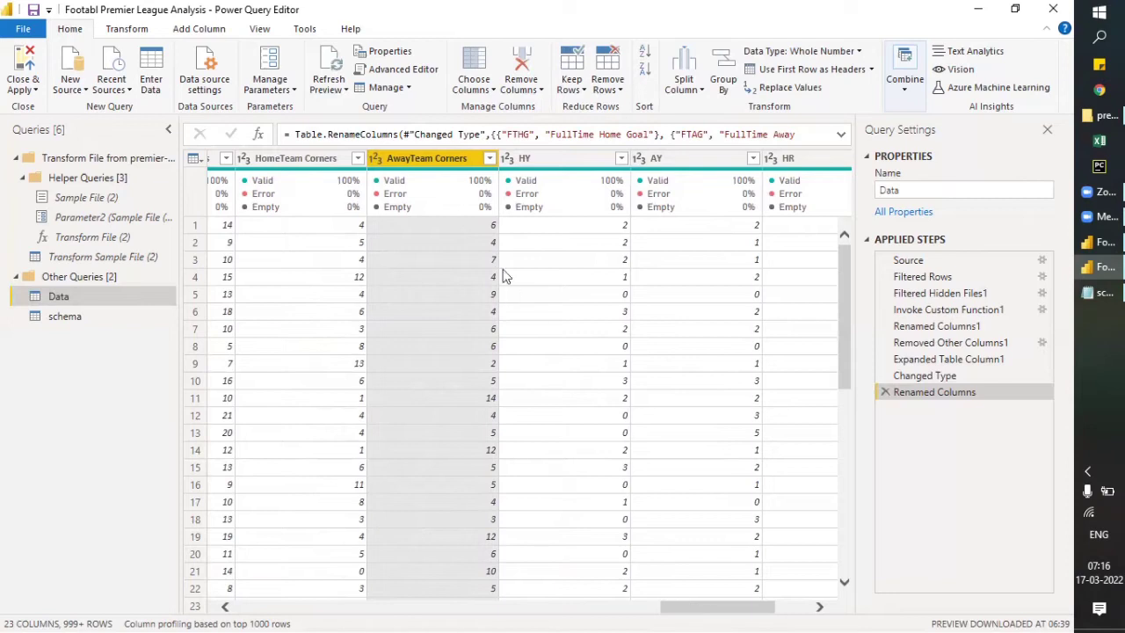
- Check the HY field's description in schema.json in Notepad, then compare it with the renamed columns back in Power Query Editor
{"action": "key", "text": "alt+Tab"}
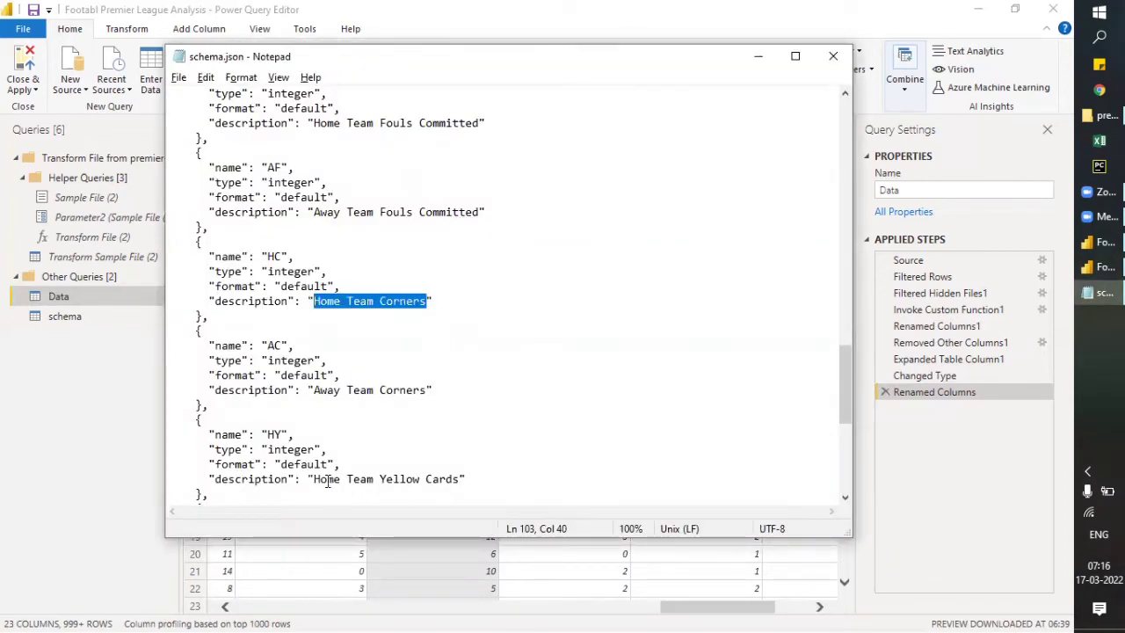
{"action": "left_click_drag", "start_coordinate": [314, 479], "coordinate": [460, 478]}
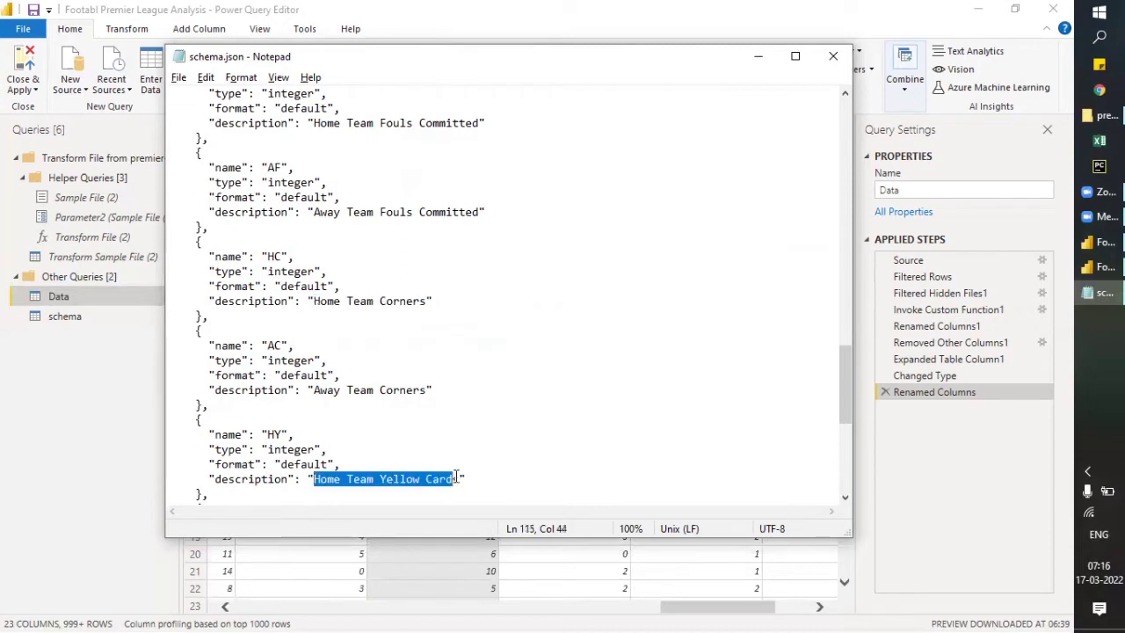
{"action": "key", "text": "alt+Tab"}
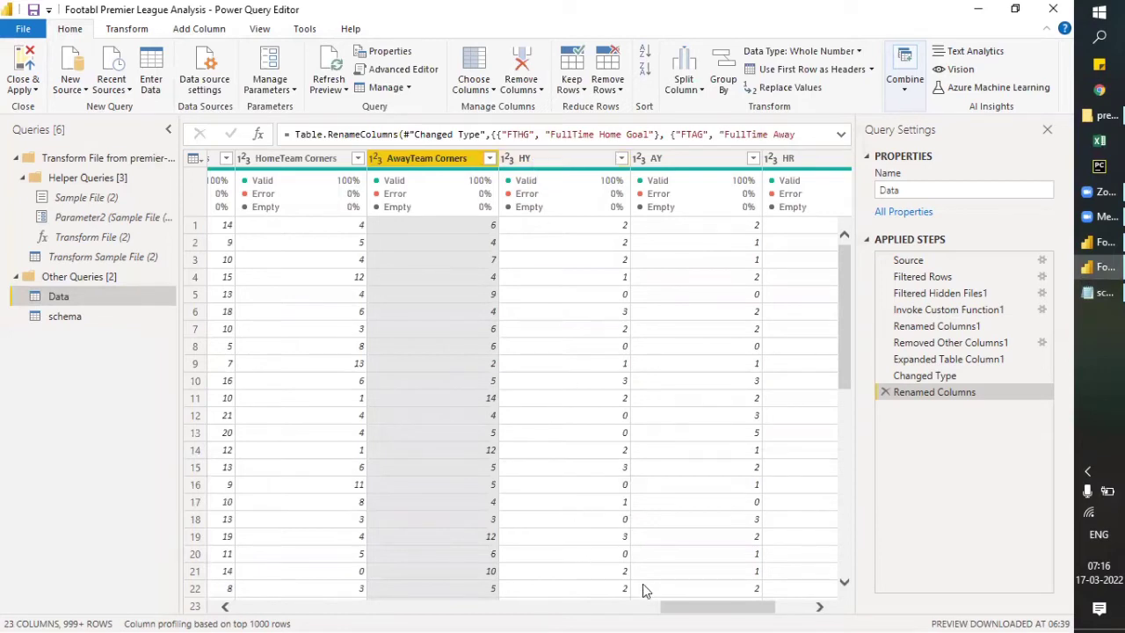
{"action": "left_click_drag", "start_coordinate": [678, 608], "coordinate": [602, 611]}
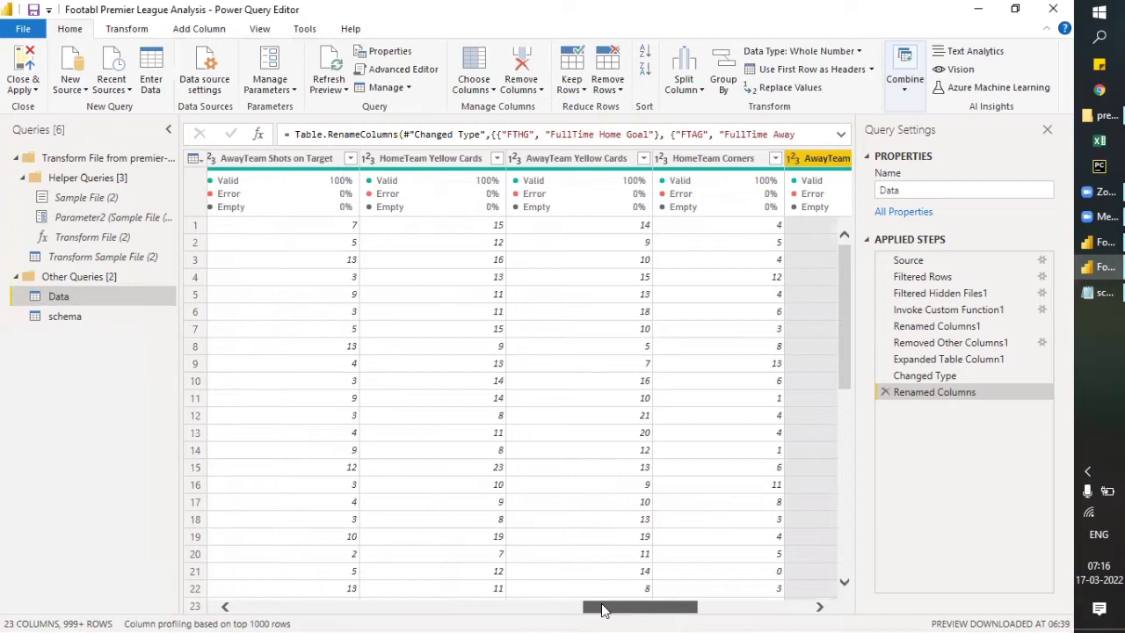
{"action": "left_click_drag", "start_coordinate": [603, 611], "coordinate": [658, 610]}
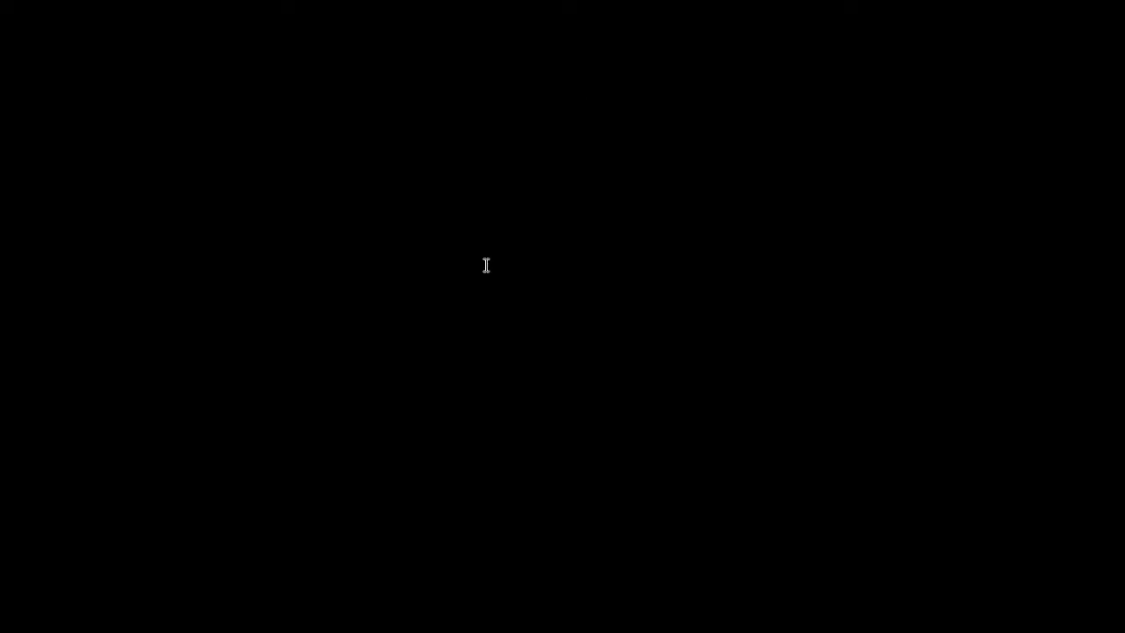
- Copy the HF description from schema.json in Notepad and use it in Power Query Editor to rename the HomeTeam Yellow Cards column as HomeTeam Fouls Committed
{"action": "scroll", "coordinate": [487, 265], "scroll_direction": "up", "scroll_amount": 1}
{"action": "scroll", "coordinate": [487, 265], "scroll_direction": "up", "scroll_amount": 1}
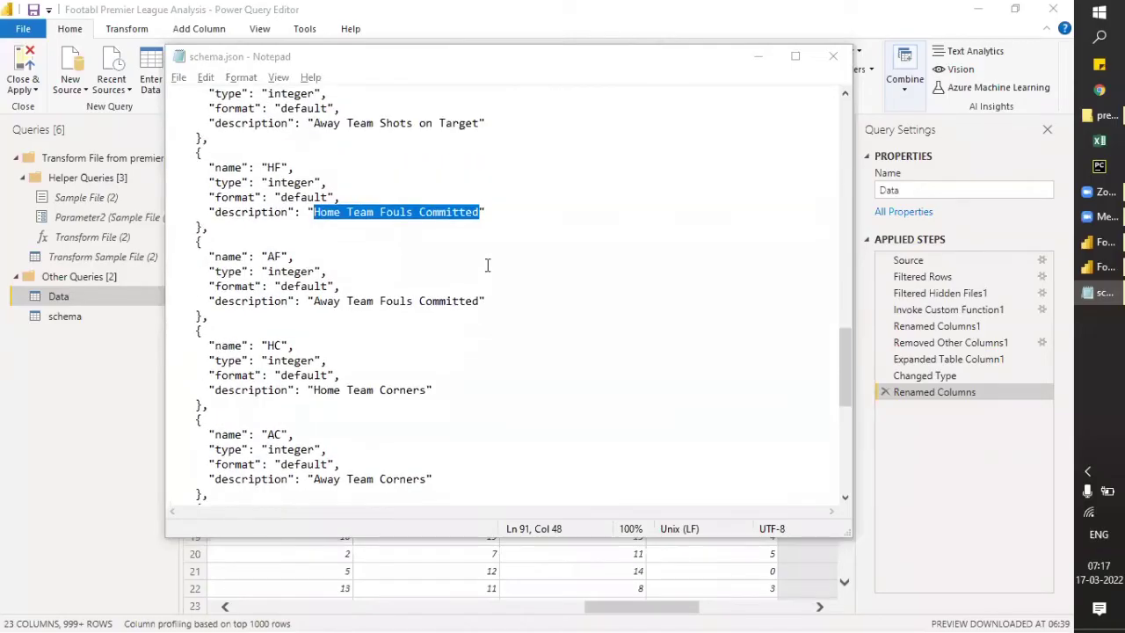
{"action": "key", "text": "alt+Tab"}
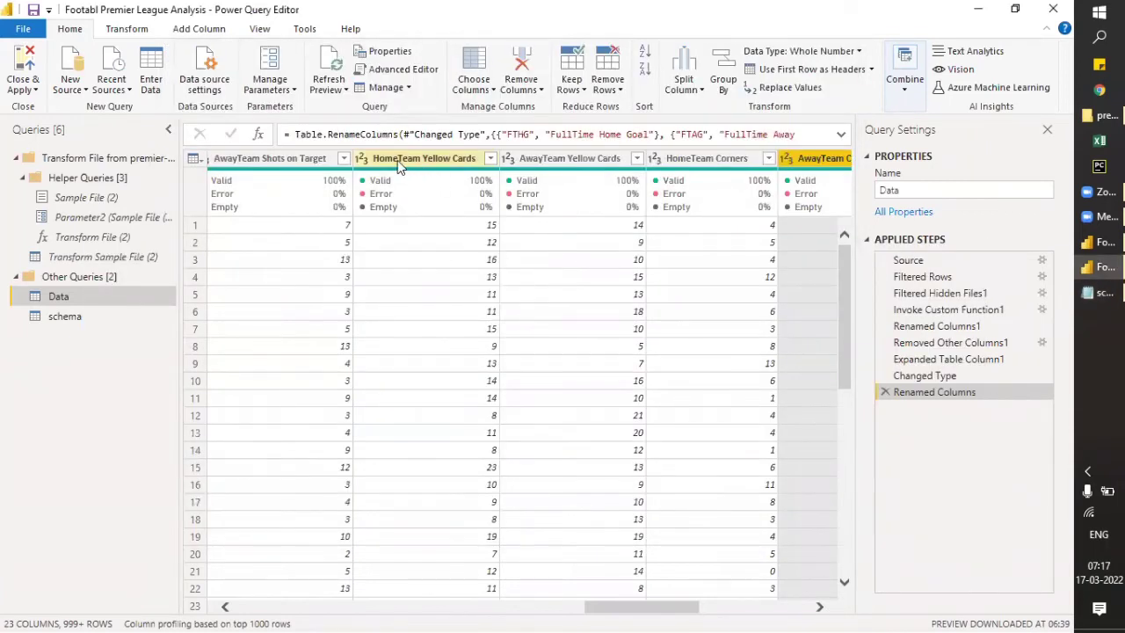
{"action": "double_click", "coordinate": [397, 160]}
{"action": "type", "text": "Home Team Fouls Committed"}
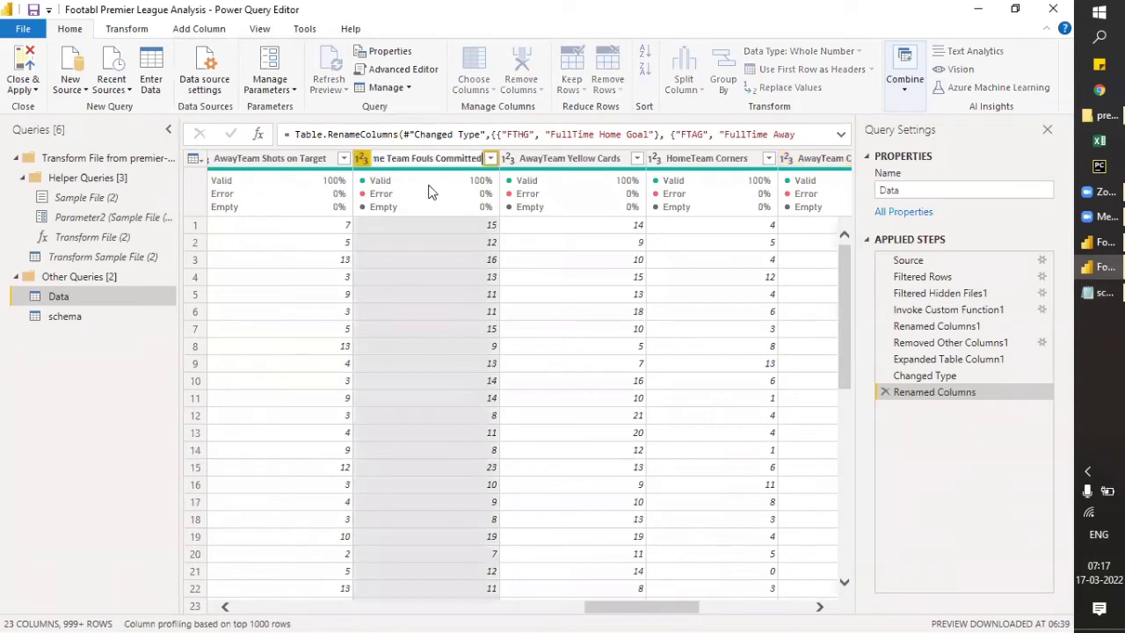
{"action": "key", "text": "BackSpace"}
{"action": "key", "text": "End"}
{"action": "key", "text": "Return"}
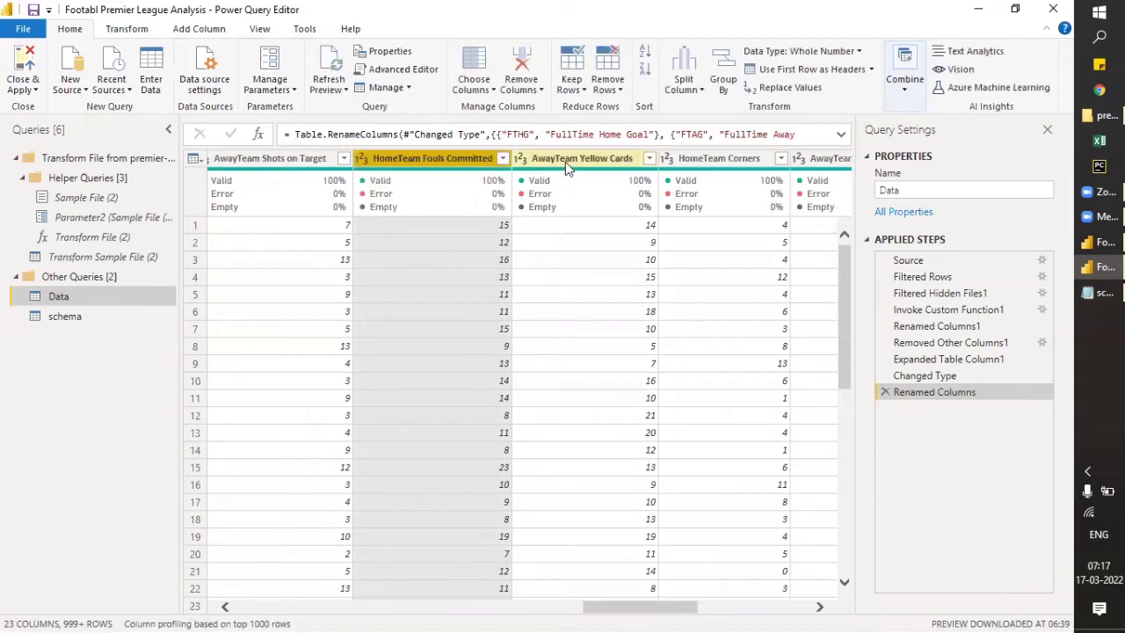
- Rename the AwayTeam Yellow Cards column to AwayTeam Fouls Committed, adapting the copied Home Team Fouls Committed text
{"action": "left_click", "coordinate": [565, 160]}
{"action": "double_click", "coordinate": [566, 160]}
{"action": "type", "text": "Home Team Fouls Committed"}
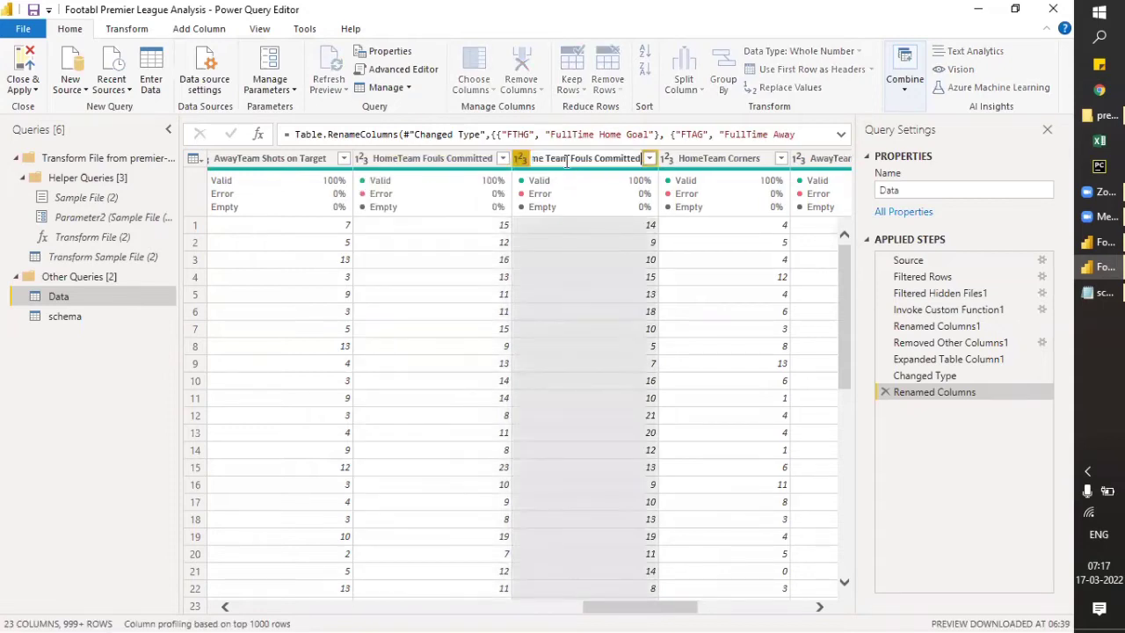
{"action": "left_click", "coordinate": [546, 159]}
{"action": "key", "text": "BackSpace"}
{"action": "key", "text": "BackSpace"}
{"action": "key", "text": "BackSpace"}
{"action": "key", "text": "BackSpace"}
{"action": "key", "text": "BackSpace"}
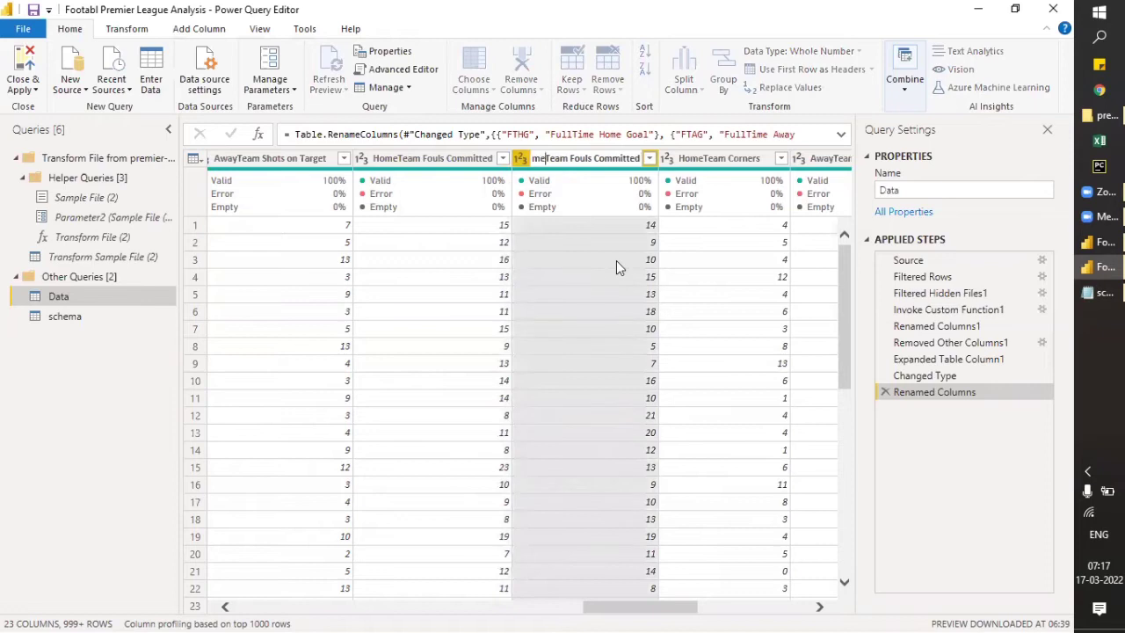
{"action": "type", "text": "Away"}
{"action": "key", "text": "Return"}
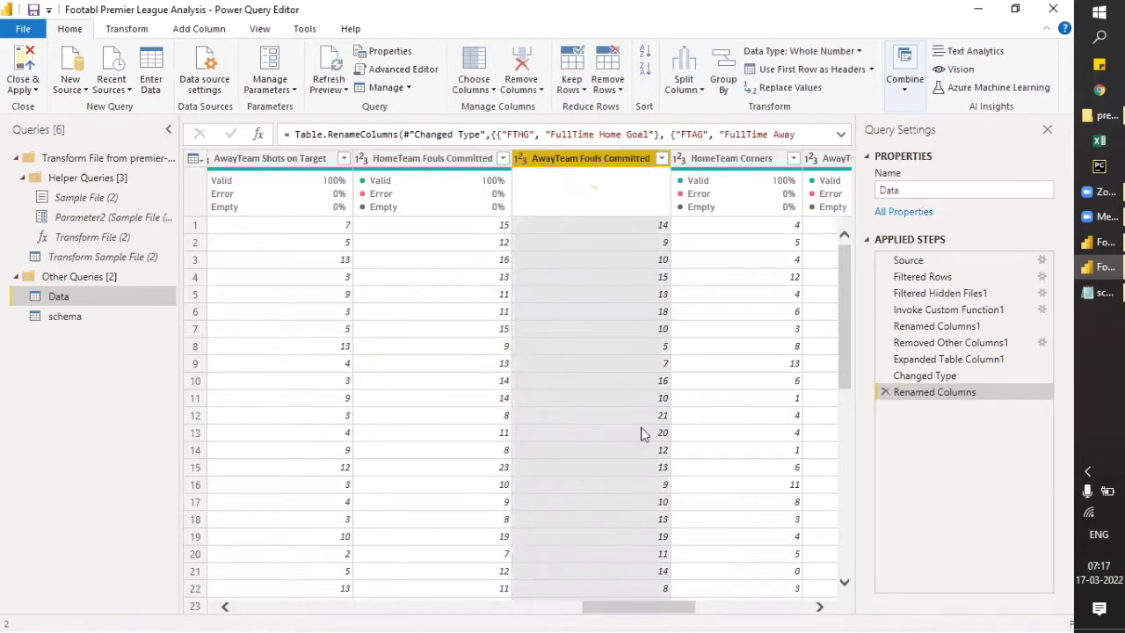
- Rename the HY column to HomeTeam Yellow Card
{"action": "left_click_drag", "start_coordinate": [658, 610], "coordinate": [733, 605]}
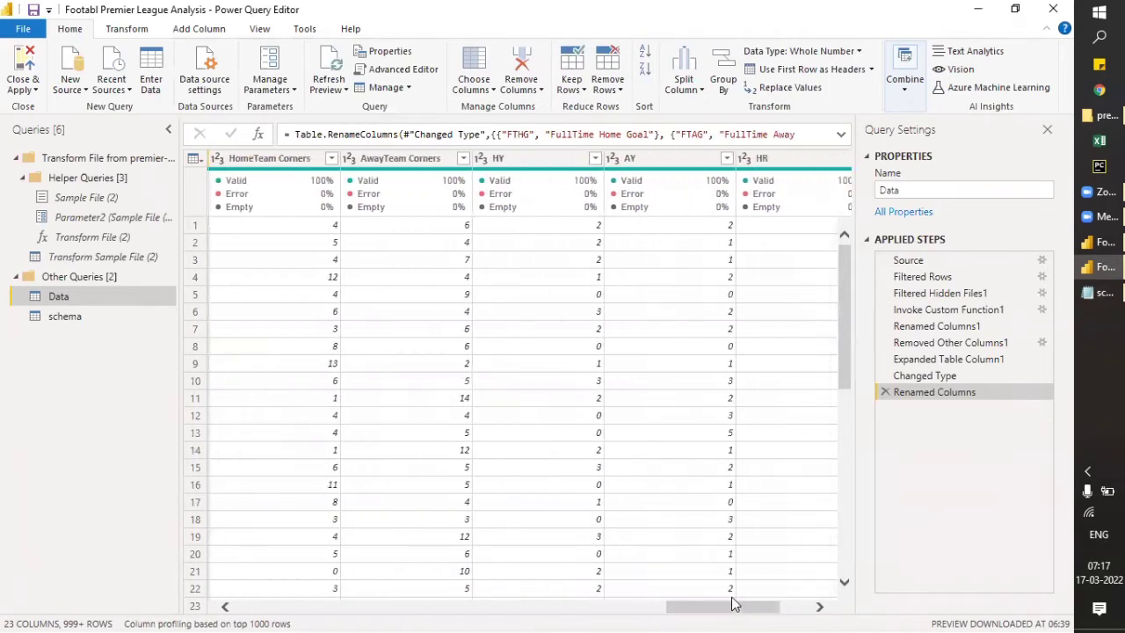
{"action": "left_click", "coordinate": [526, 162]}
{"action": "double_click", "coordinate": [525, 160]}
{"action": "type", "text": "H"}
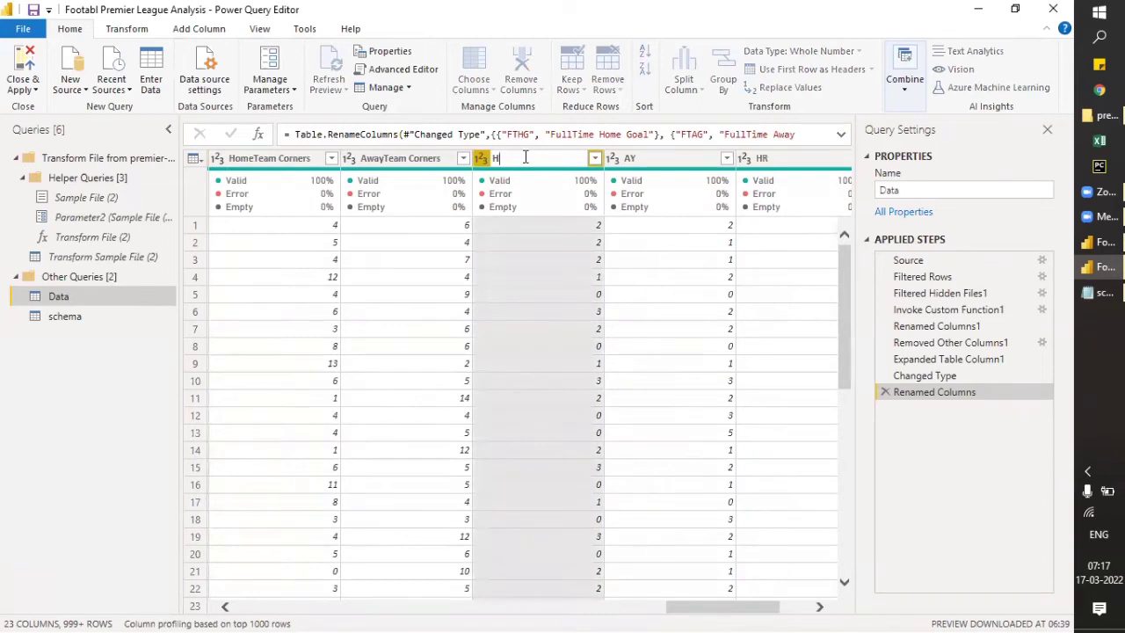
{"action": "type", "text": "omeTeam Yellow Card"}
{"action": "key", "text": "Return"}
- Rename the AY column to AwayTeam Yellow Card
{"action": "double_click", "coordinate": [659, 160]}
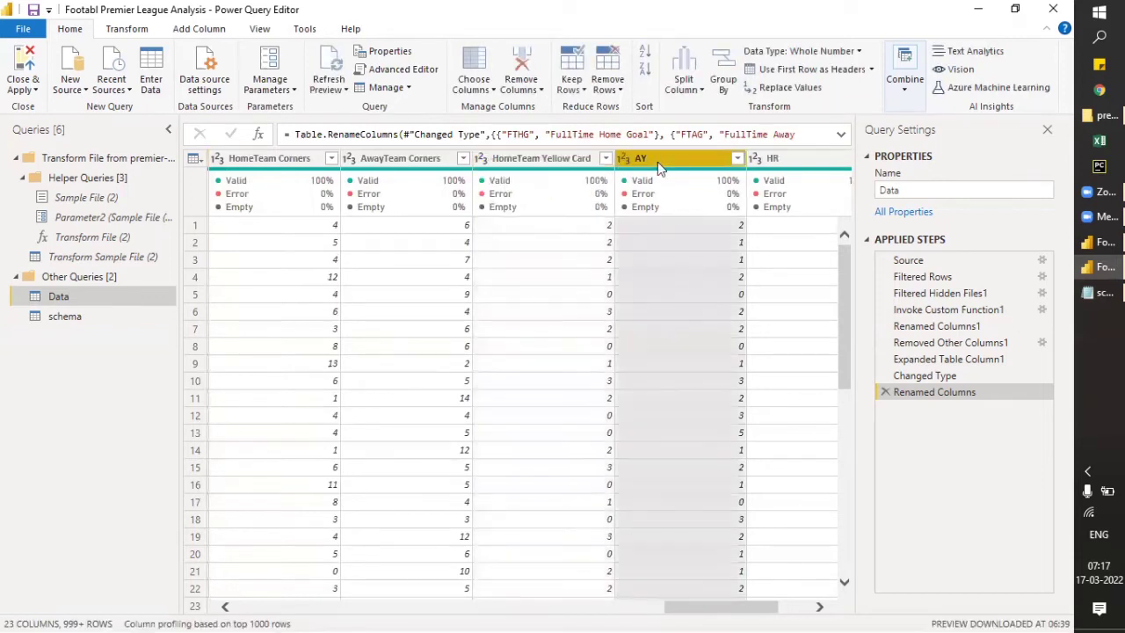
{"action": "type", "text": "Aw"}
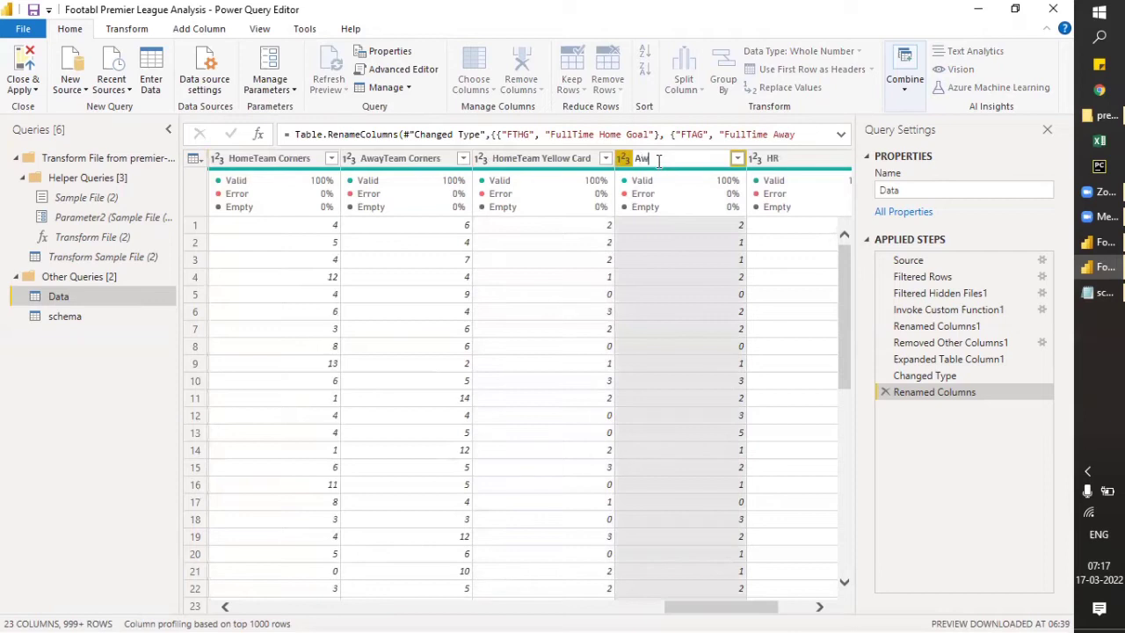
{"action": "type", "text": "ayTeam Yellow Card"}
{"action": "key", "text": "Return"}
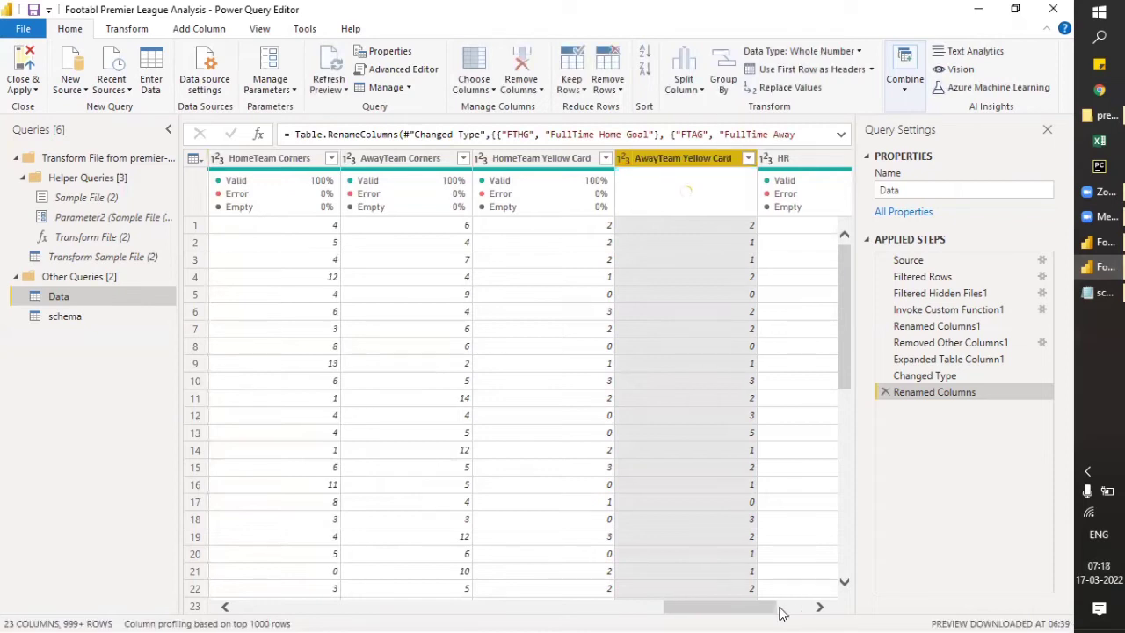
- Rename the HR column to HomeTeam Red Card
{"action": "left_click_drag", "start_coordinate": [761, 607], "coordinate": [819, 607]}
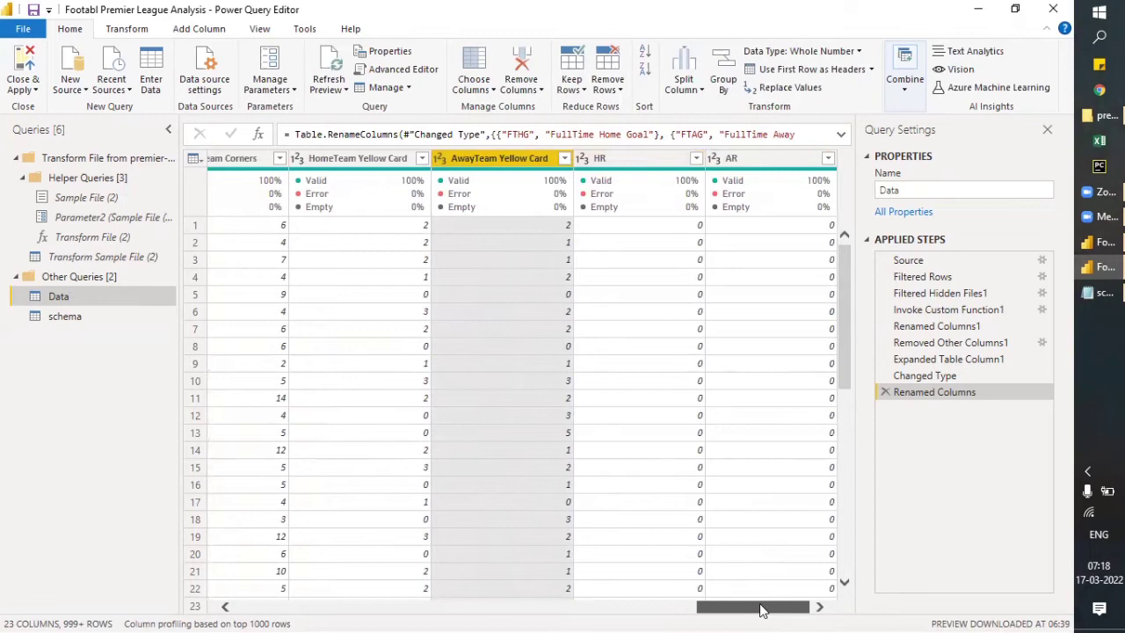
{"action": "double_click", "coordinate": [622, 159]}
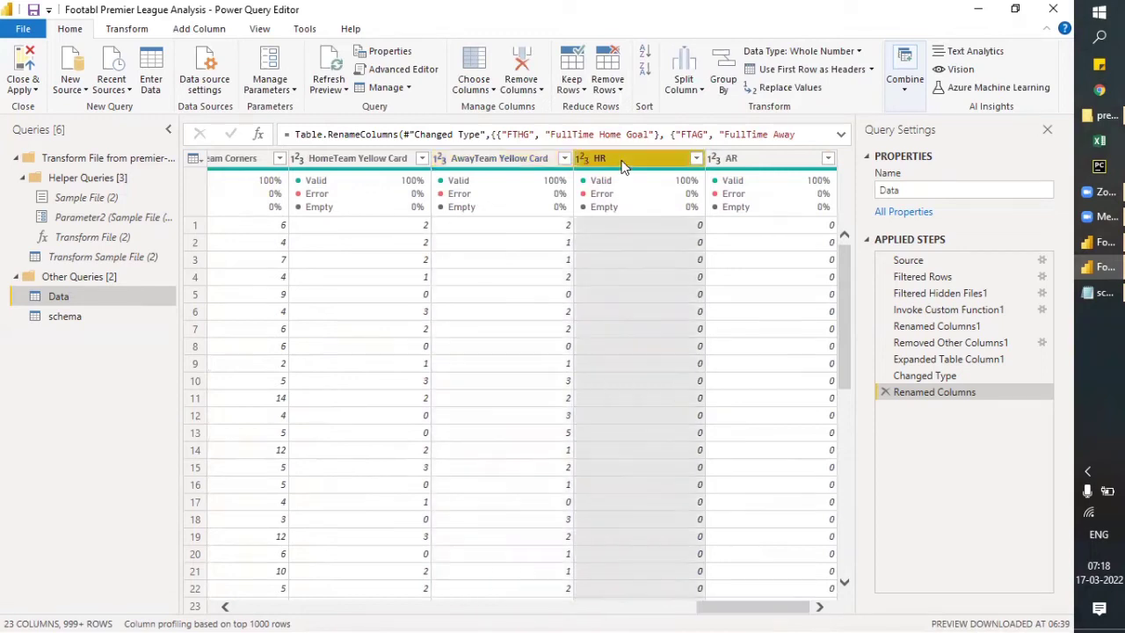
{"action": "type", "text": "HomeTeam Red Card"}
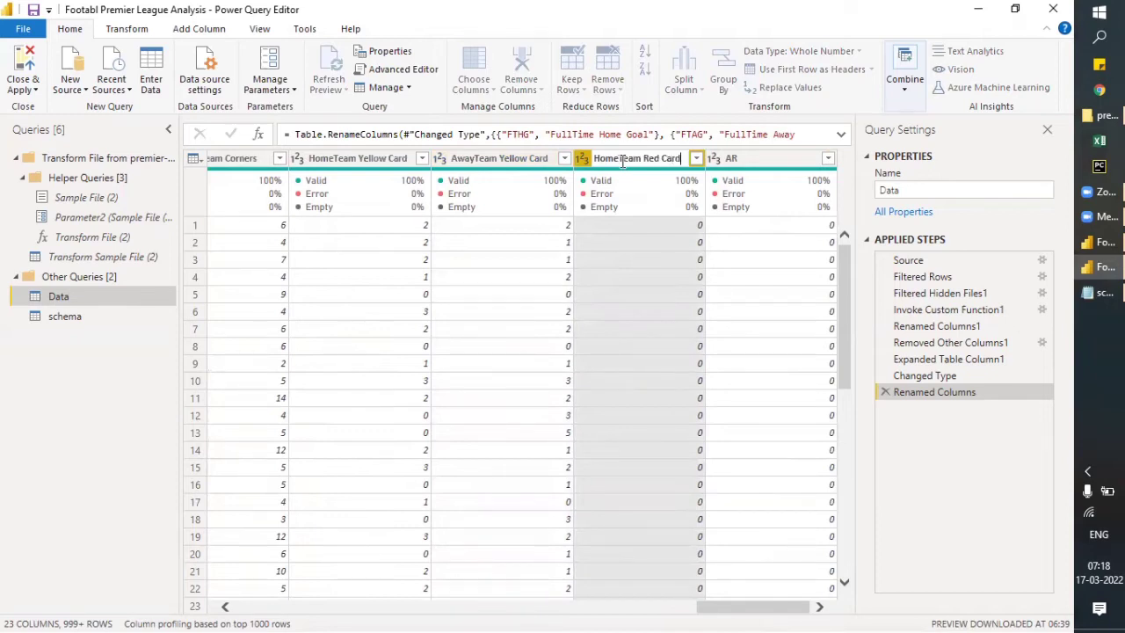
{"action": "key", "text": "Escape"}
- Rename the AR column to AwayTeam Red Card
{"action": "double_click", "coordinate": [766, 159]}
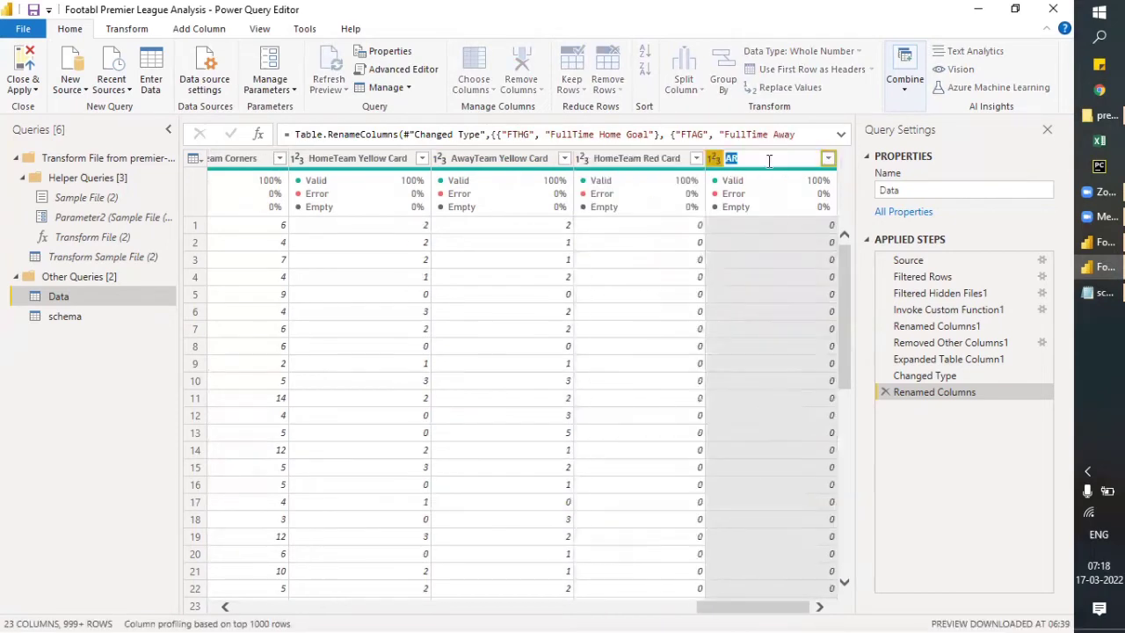
{"action": "type", "text": "Away Team"}
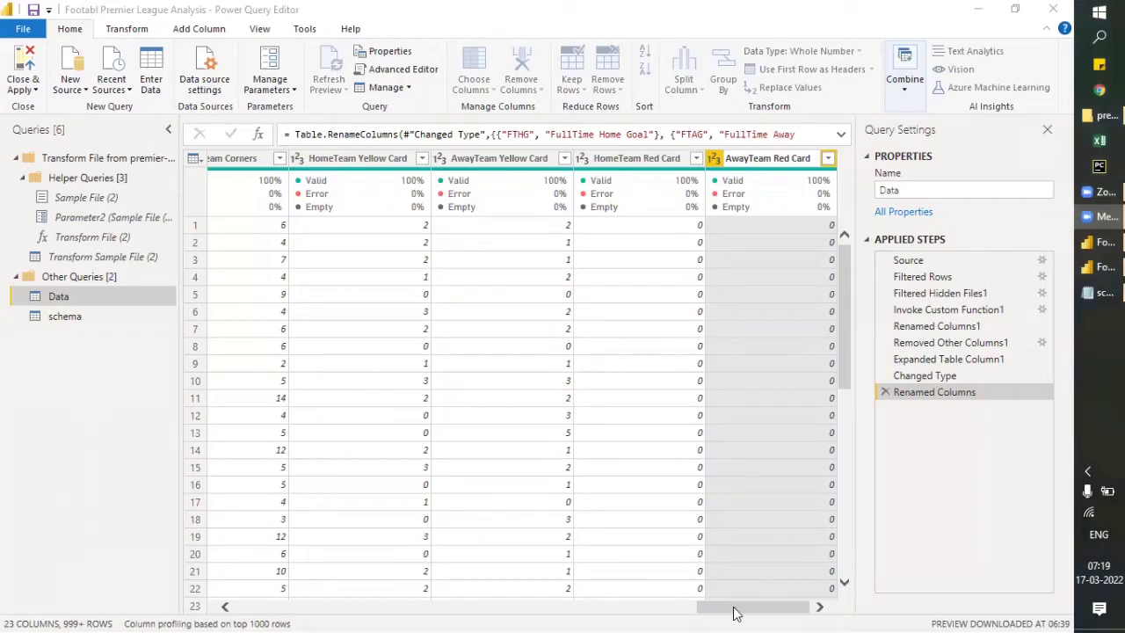
{"action": "left_click", "coordinate": [820, 606]}
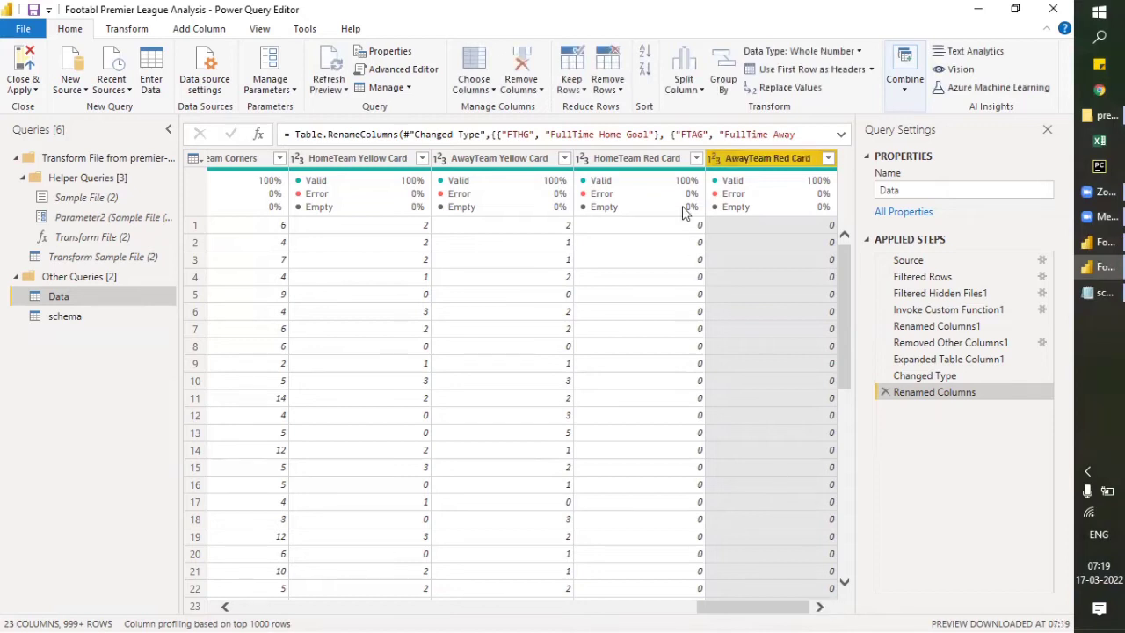
- Close Power Query Editor while applying the query changes, and close schema.json in Notepad to return to Power BI Desktop
{"action": "mouse_move", "coordinate": [777, 175]}
{"action": "left_click_drag", "start_coordinate": [754, 613], "coordinate": [225, 612]}
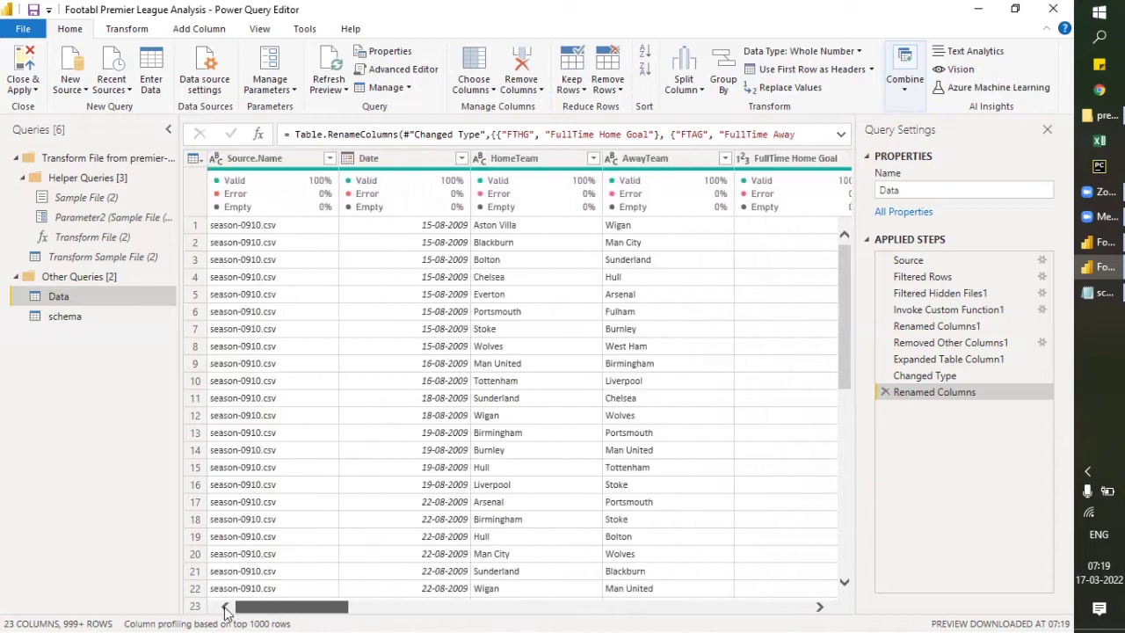
{"action": "left_click", "coordinate": [23, 88]}
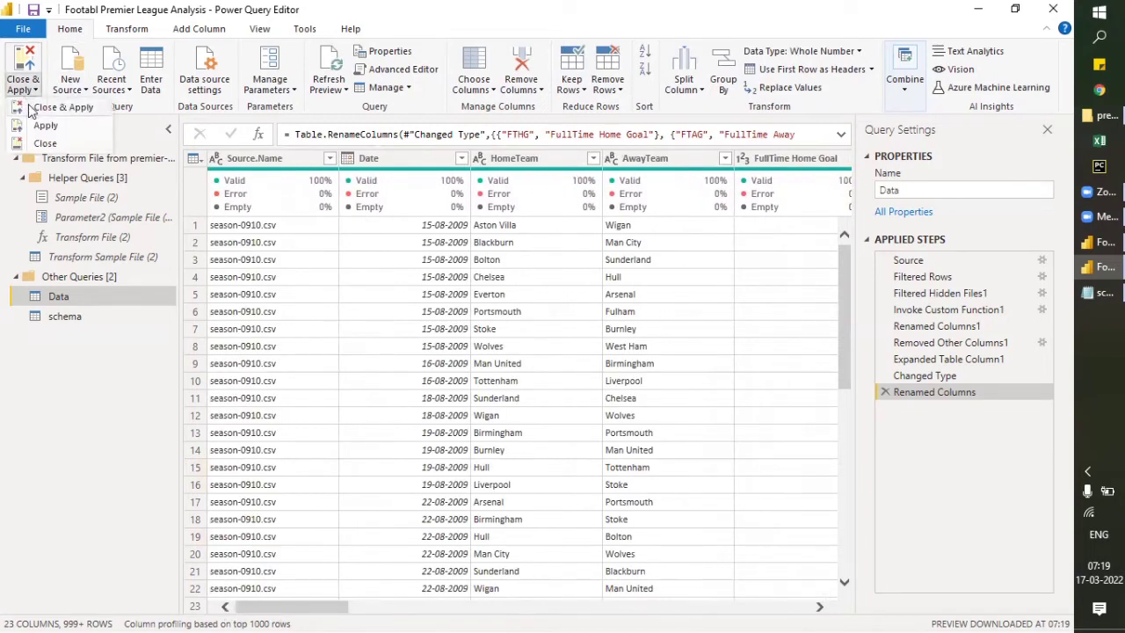
{"action": "left_click", "coordinate": [30, 106]}
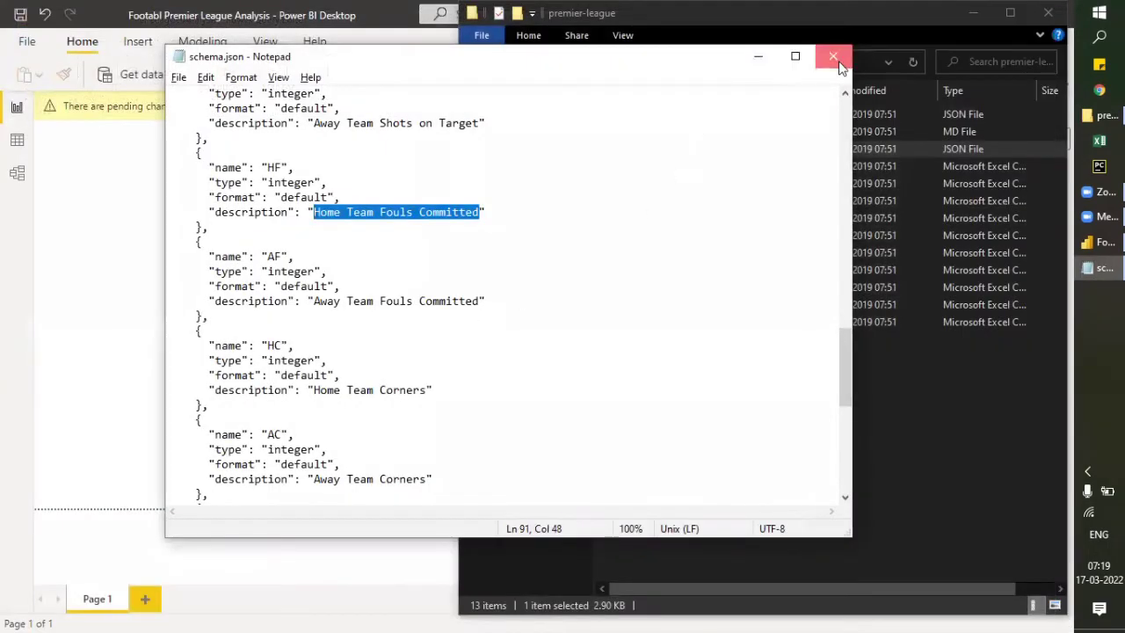
{"action": "left_click", "coordinate": [834, 57]}
{"action": "left_click", "coordinate": [200, 269]}
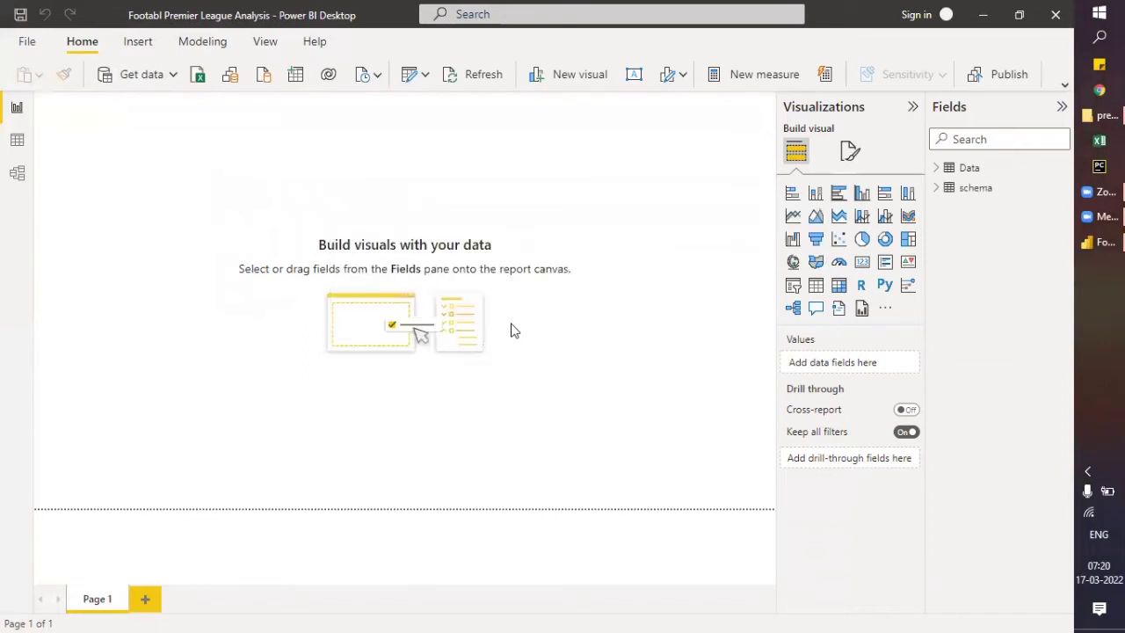
- Examine the loaded fields of the Data table and the schema table's Abbreviation field in Data view
{"action": "left_click", "coordinate": [17, 141]}
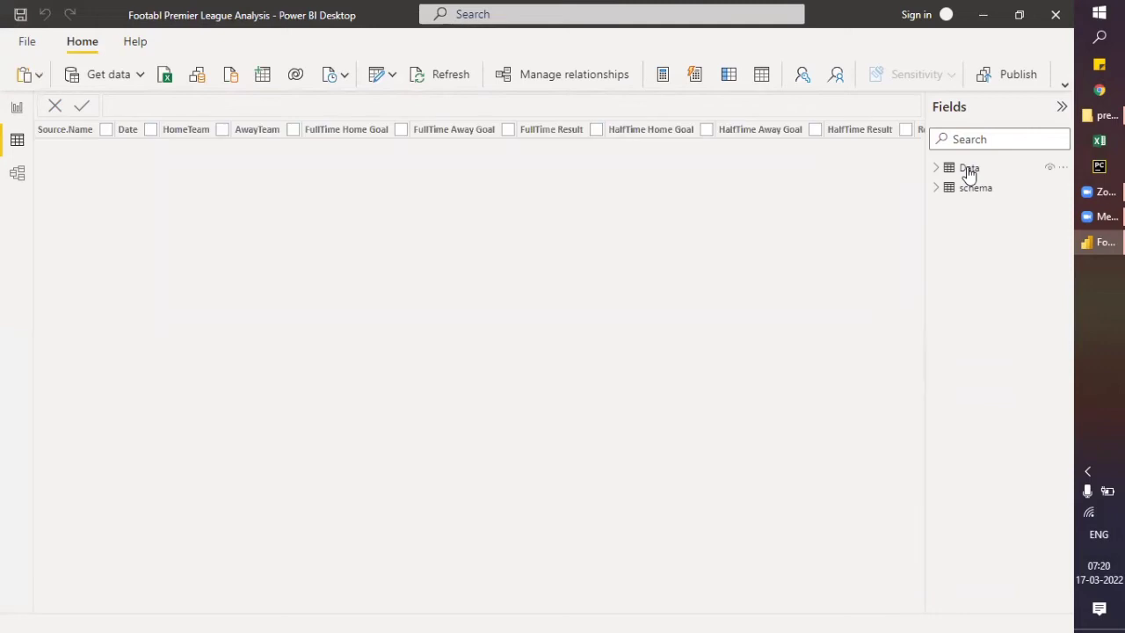
{"action": "left_click", "coordinate": [969, 168]}
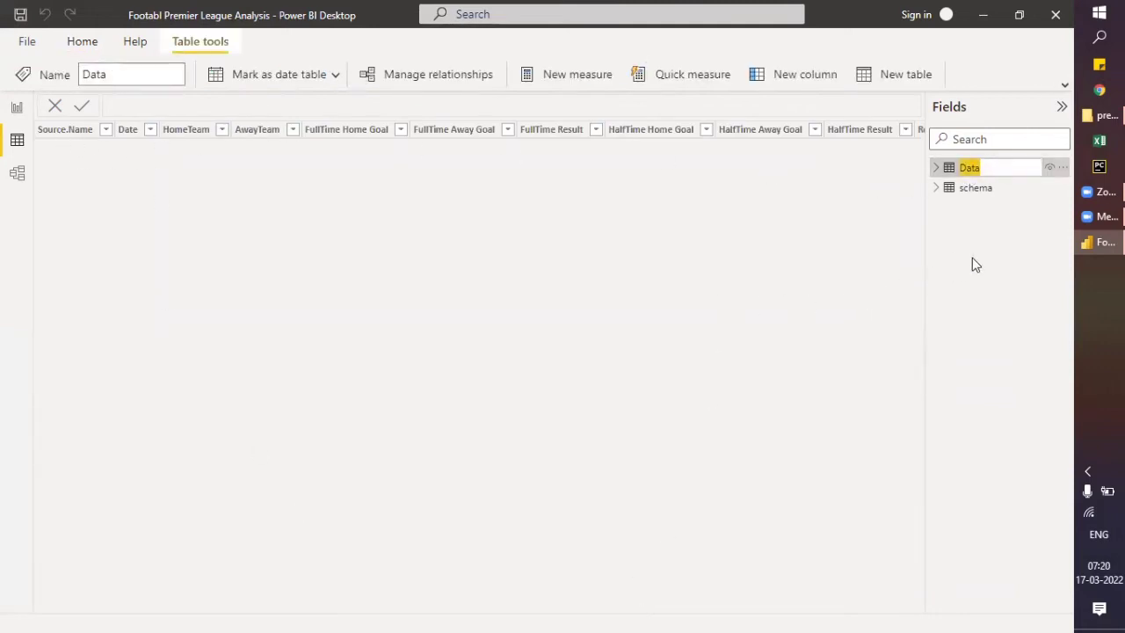
{"action": "left_click", "coordinate": [938, 169]}
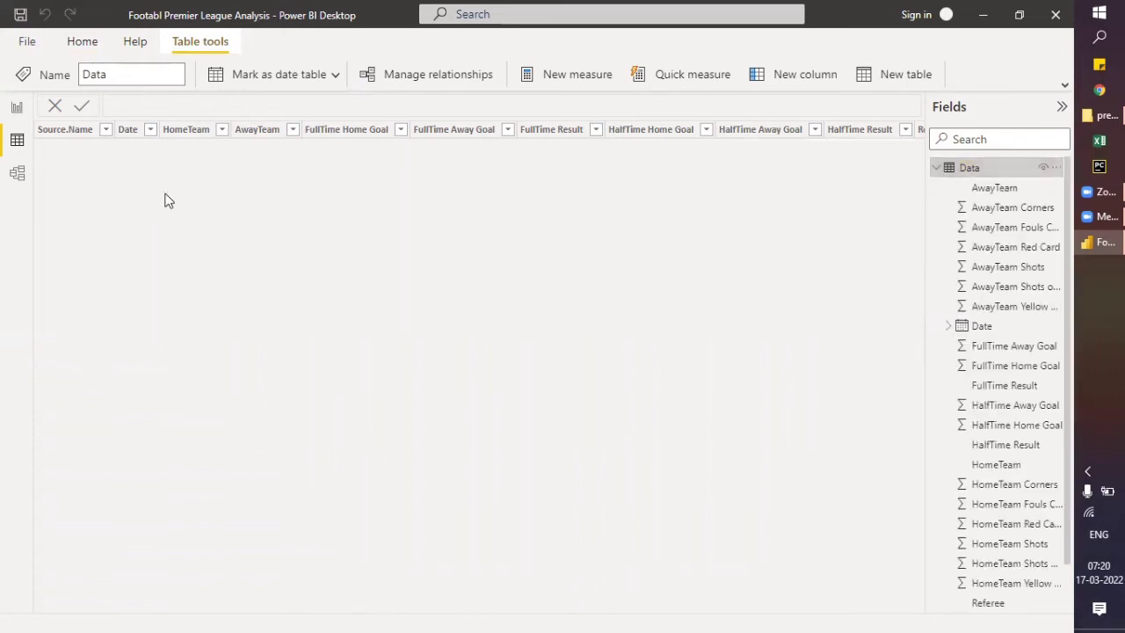
{"action": "left_click", "coordinate": [1000, 190]}
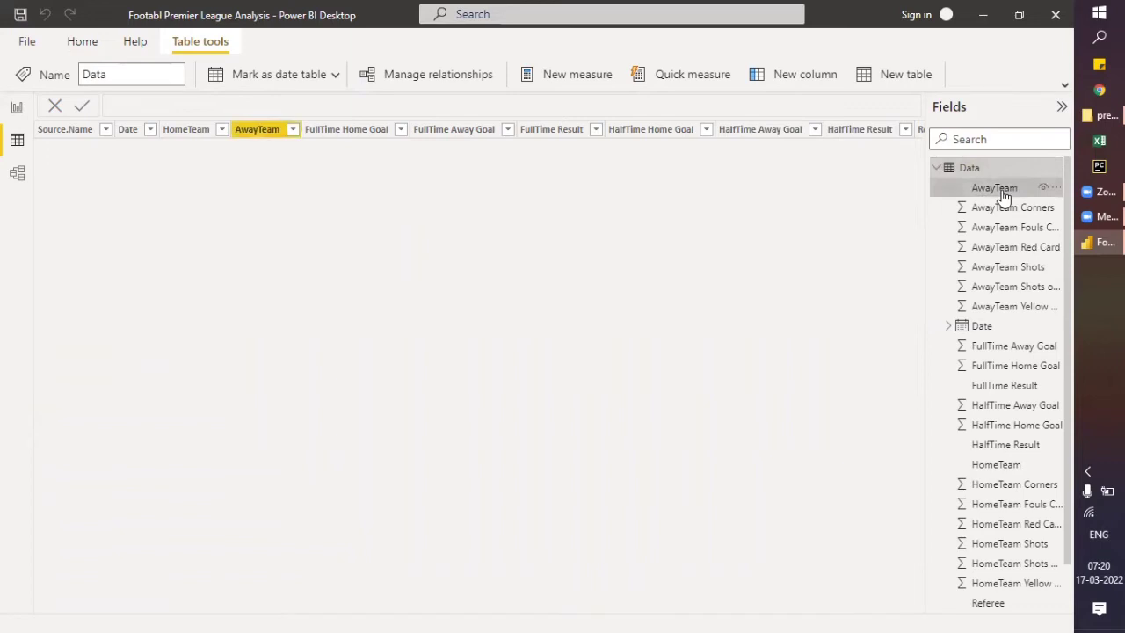
{"action": "left_click", "coordinate": [1001, 209]}
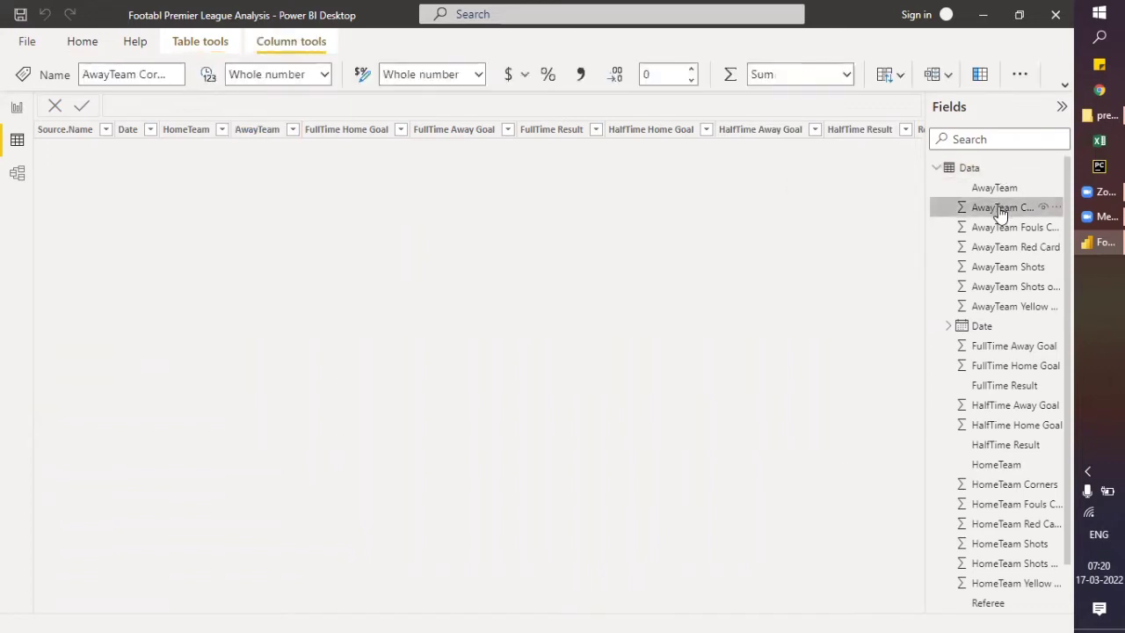
{"action": "left_click", "coordinate": [998, 246]}
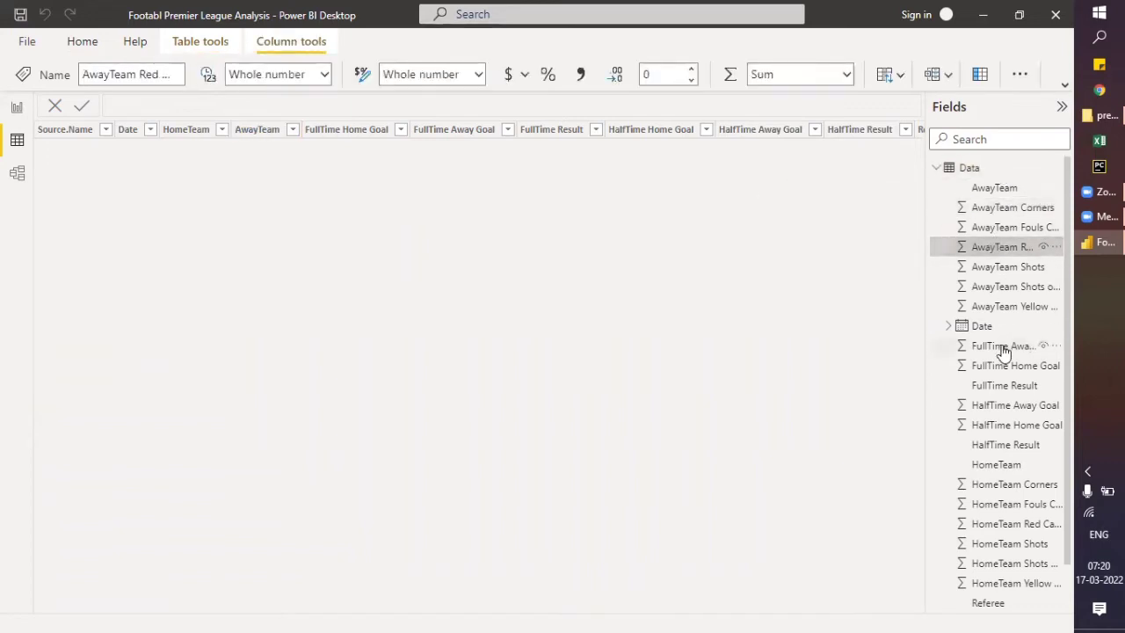
{"action": "left_click", "coordinate": [938, 168]}
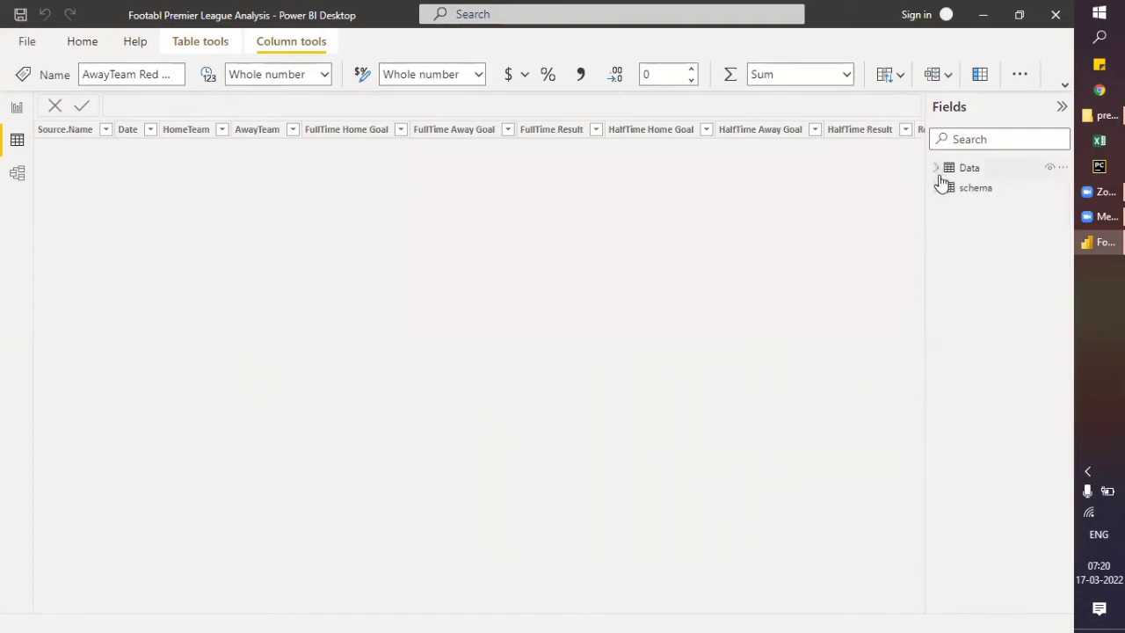
{"action": "left_click", "coordinate": [938, 190]}
{"action": "left_click", "coordinate": [986, 208]}
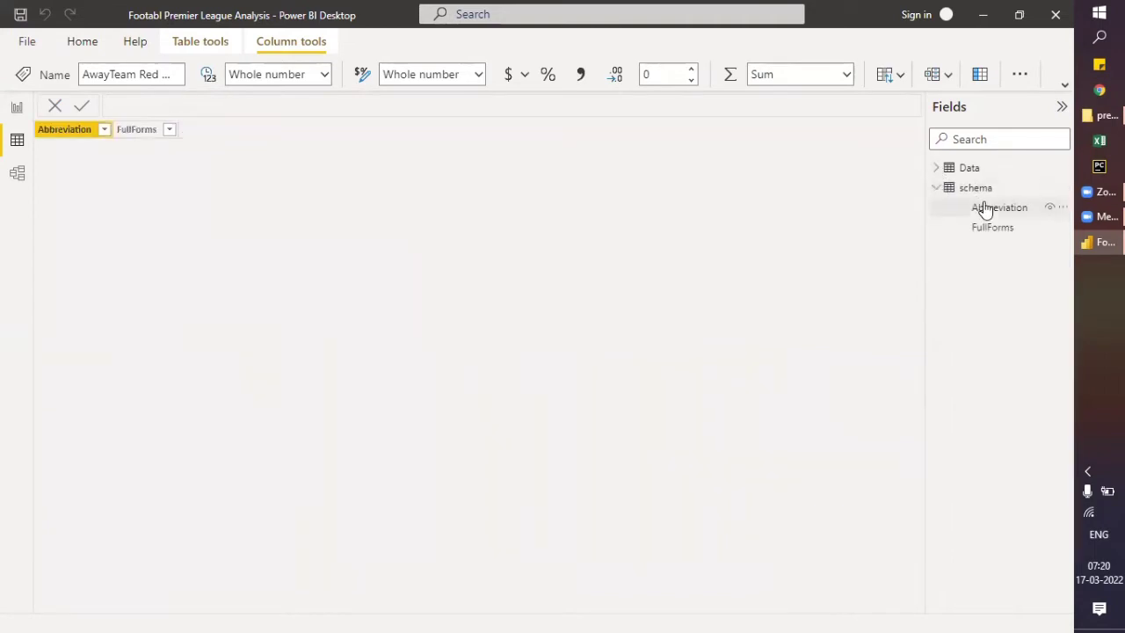
- Check the Model view and review the loaded schema and Data tables in Data view
{"action": "left_click", "coordinate": [20, 175]}
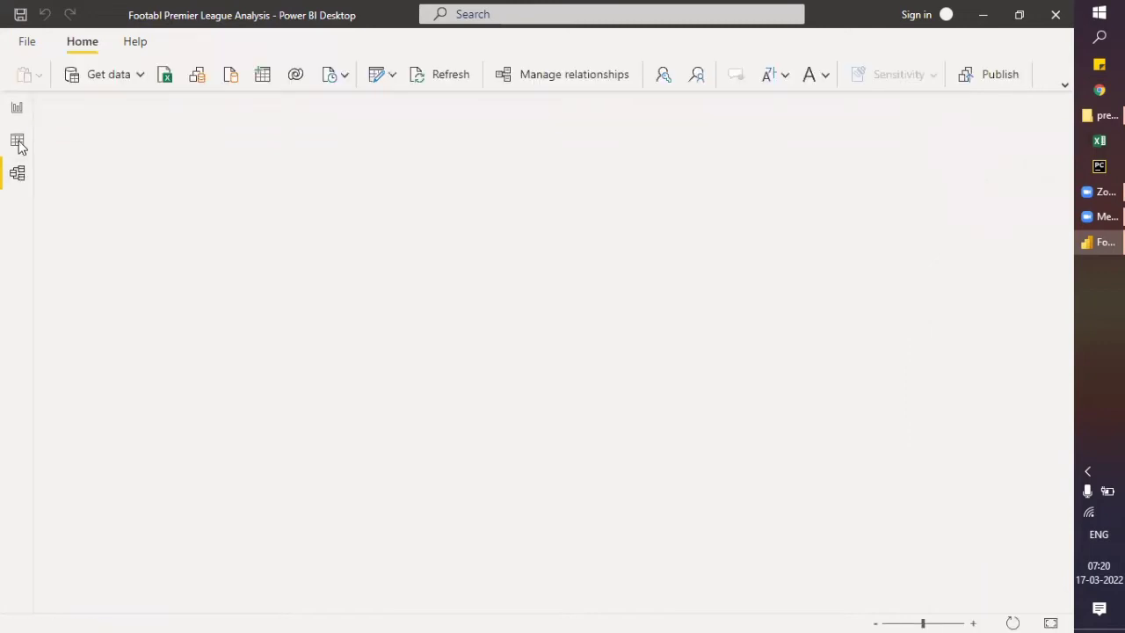
{"action": "left_click", "coordinate": [17, 143]}
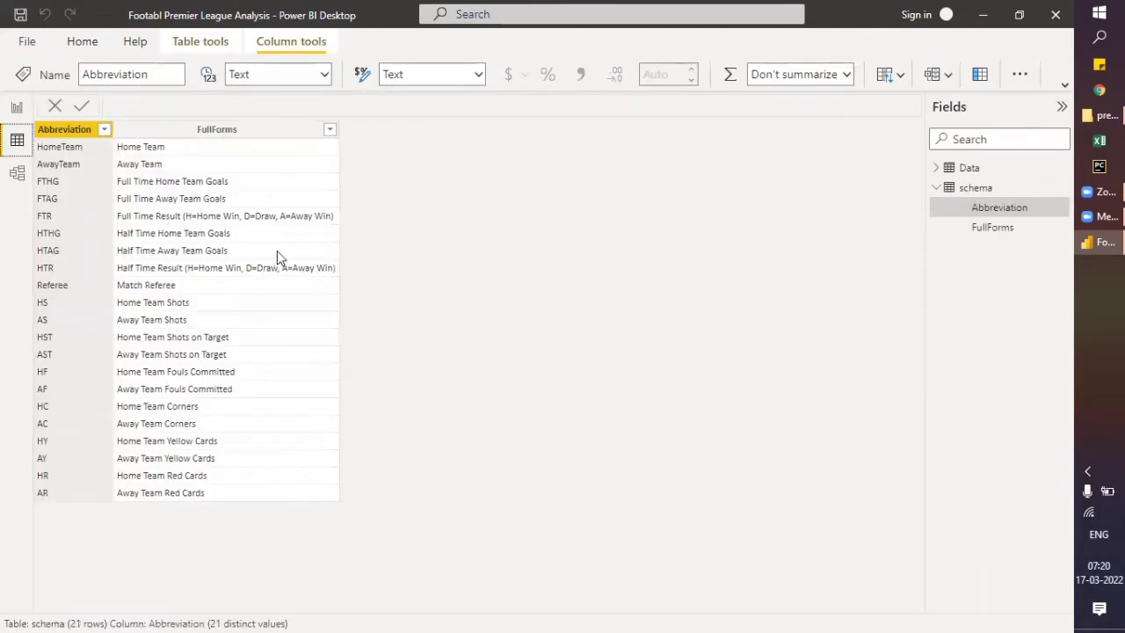
{"action": "left_click", "coordinate": [991, 167]}
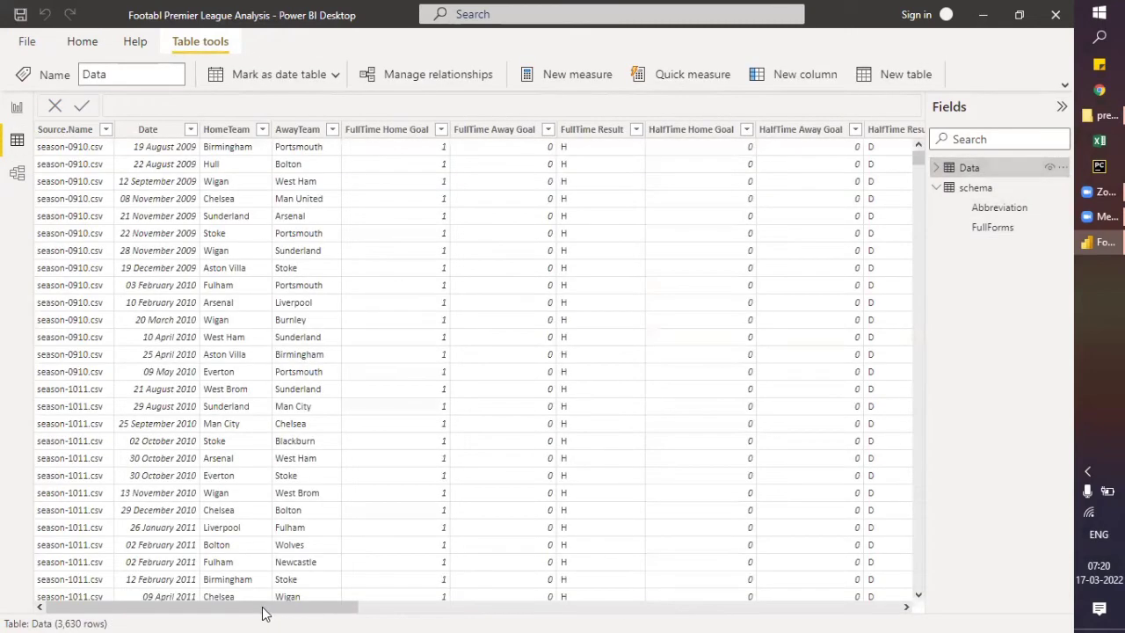
{"action": "left_click_drag", "start_coordinate": [245, 613], "coordinate": [153, 589]}
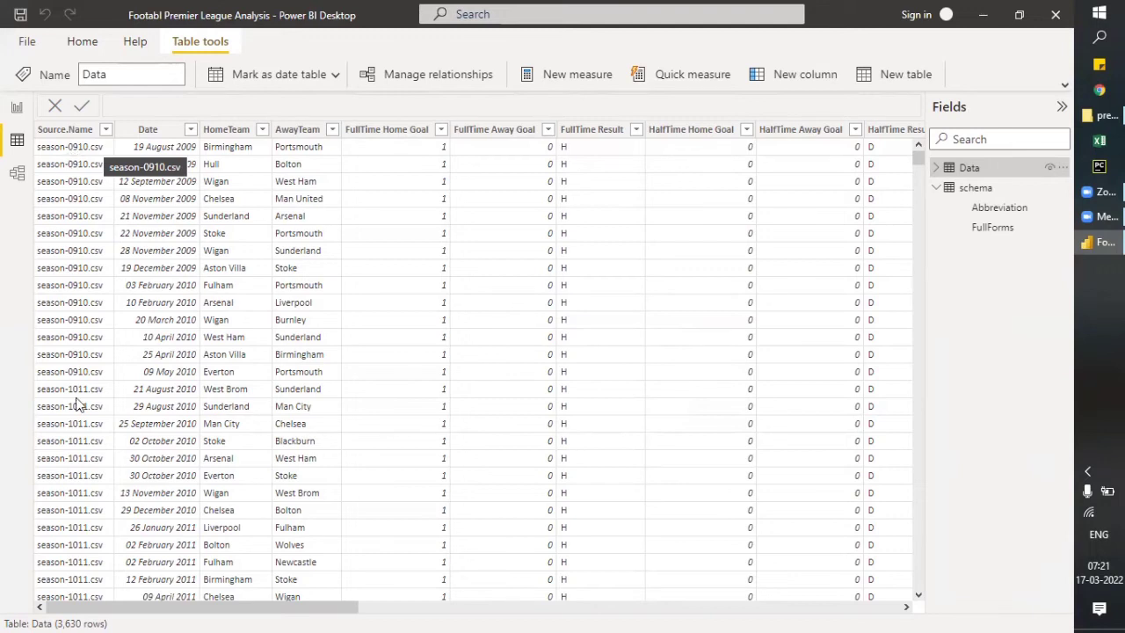
- Select the Data table's Source.Name column and open the queries for transformation in Power Query Editor
{"action": "left_click", "coordinate": [78, 130]}
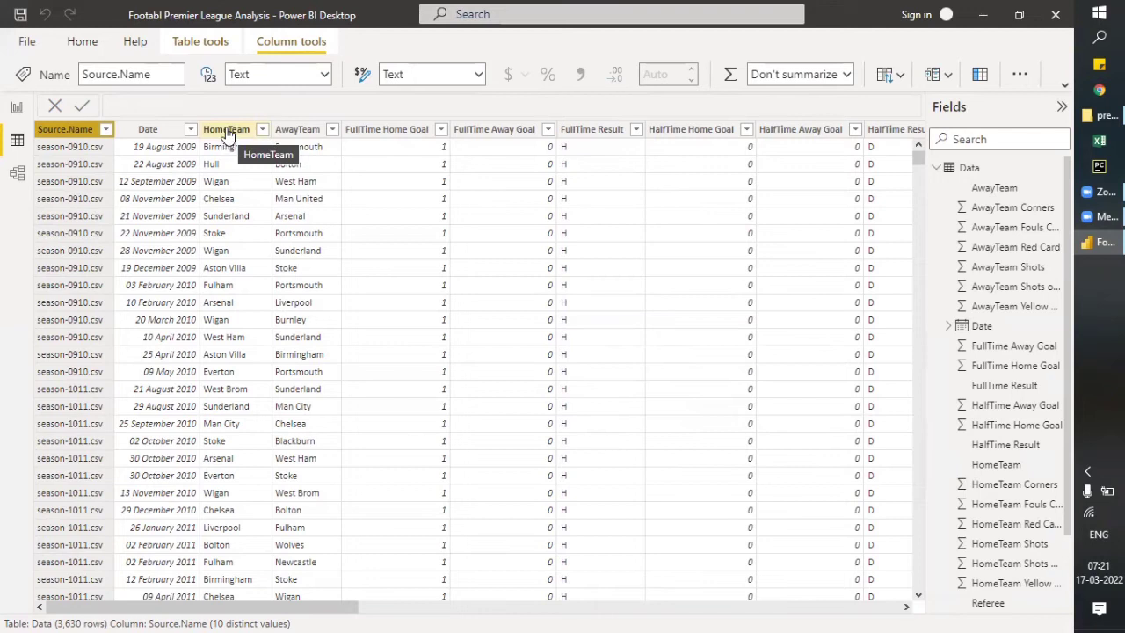
{"action": "left_click", "coordinate": [79, 42]}
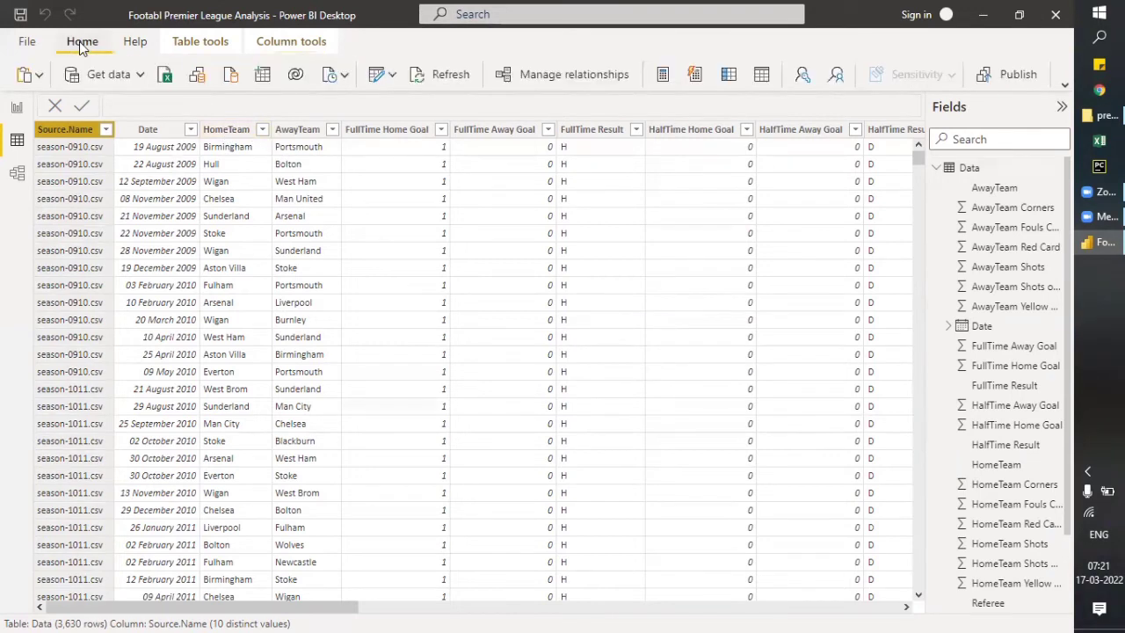
{"action": "left_click", "coordinate": [392, 75]}
{"action": "left_click", "coordinate": [409, 109]}
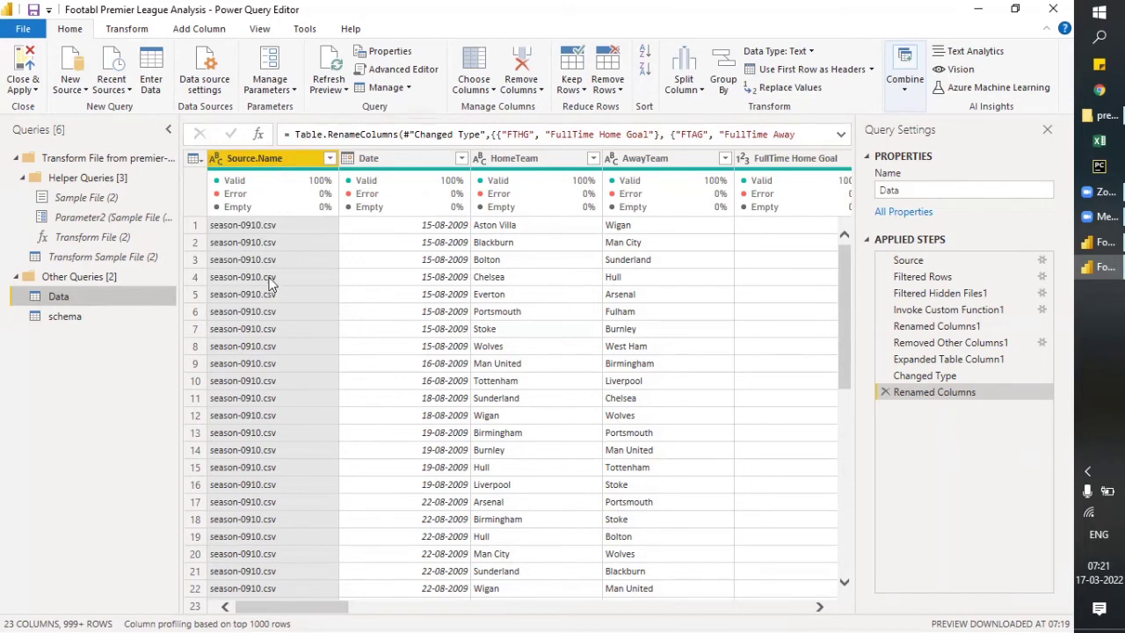
{"action": "left_click", "coordinate": [203, 29]}
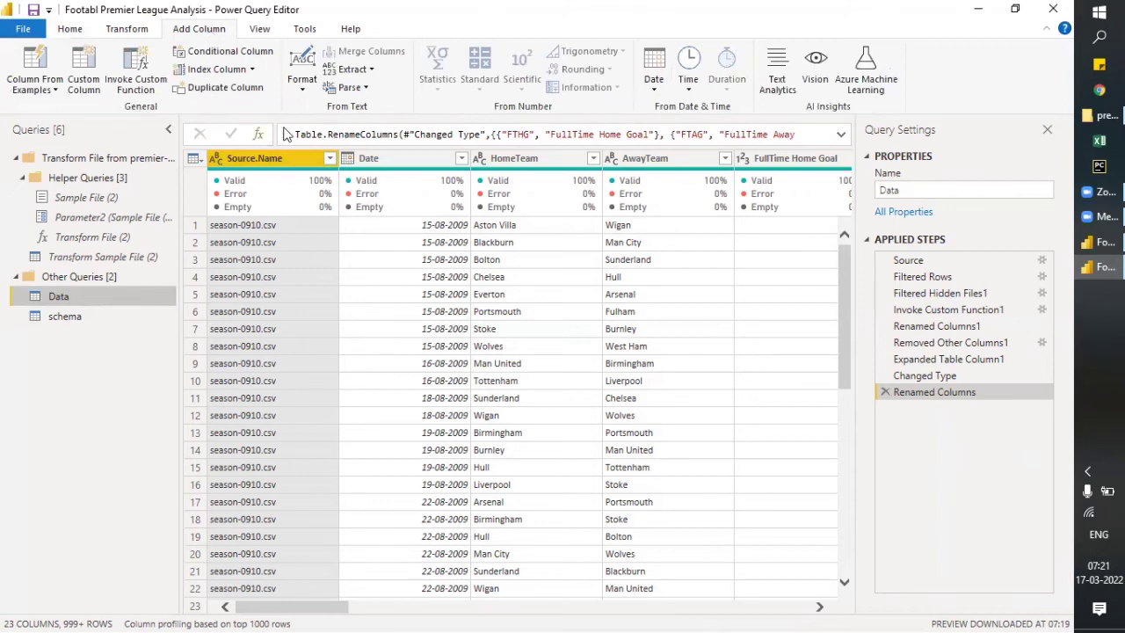
{"action": "left_click", "coordinate": [372, 71]}
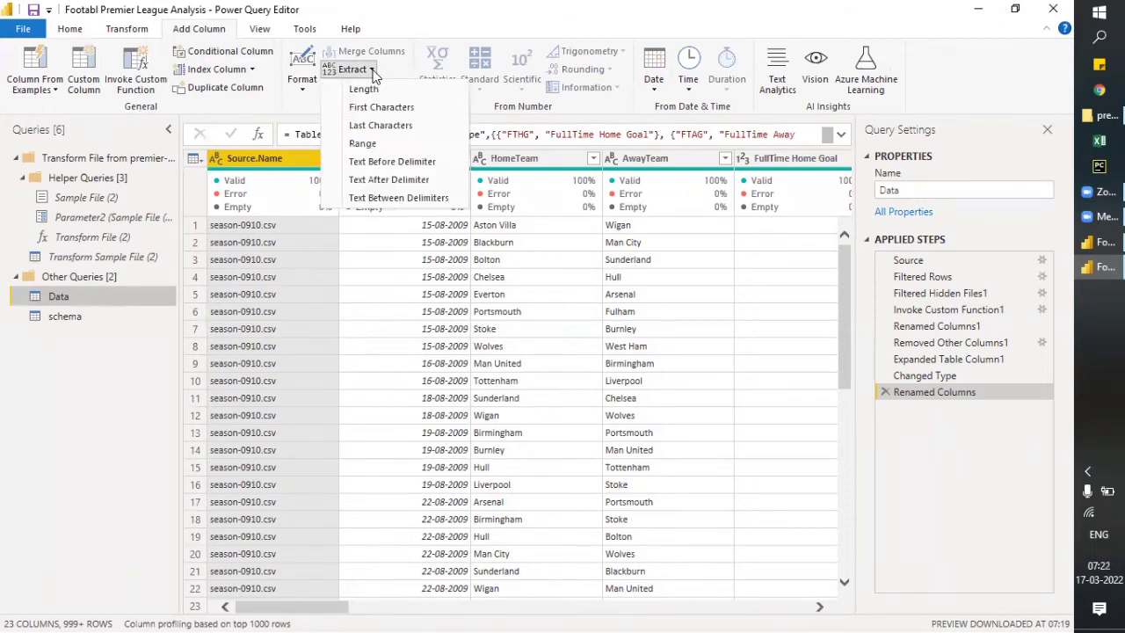
{"action": "left_click", "coordinate": [373, 72]}
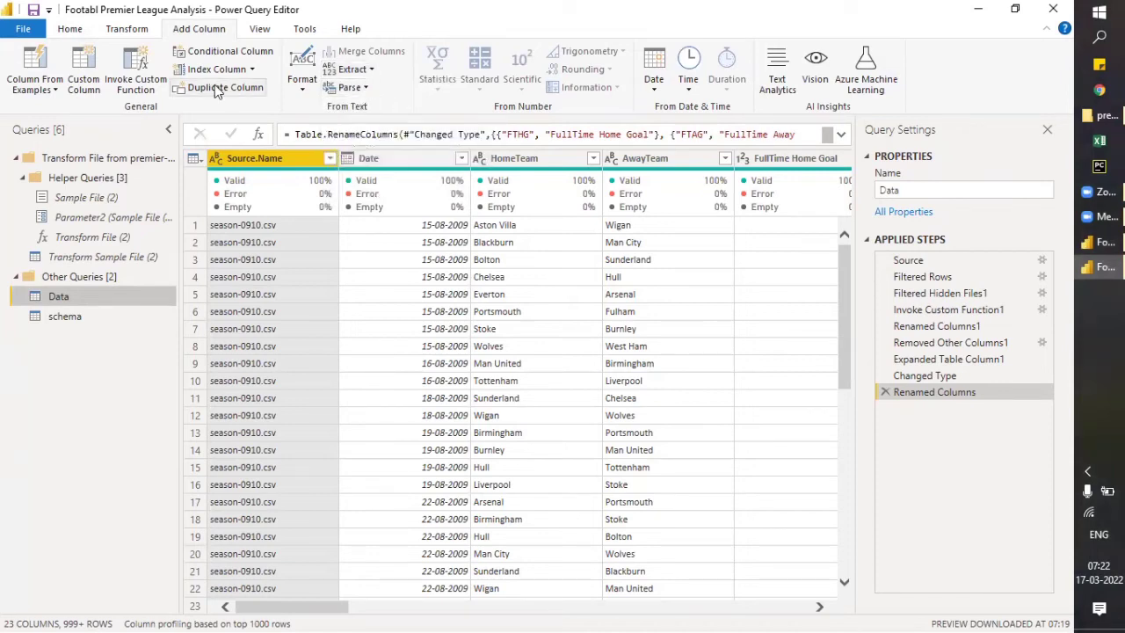
{"action": "left_click", "coordinate": [151, 31]}
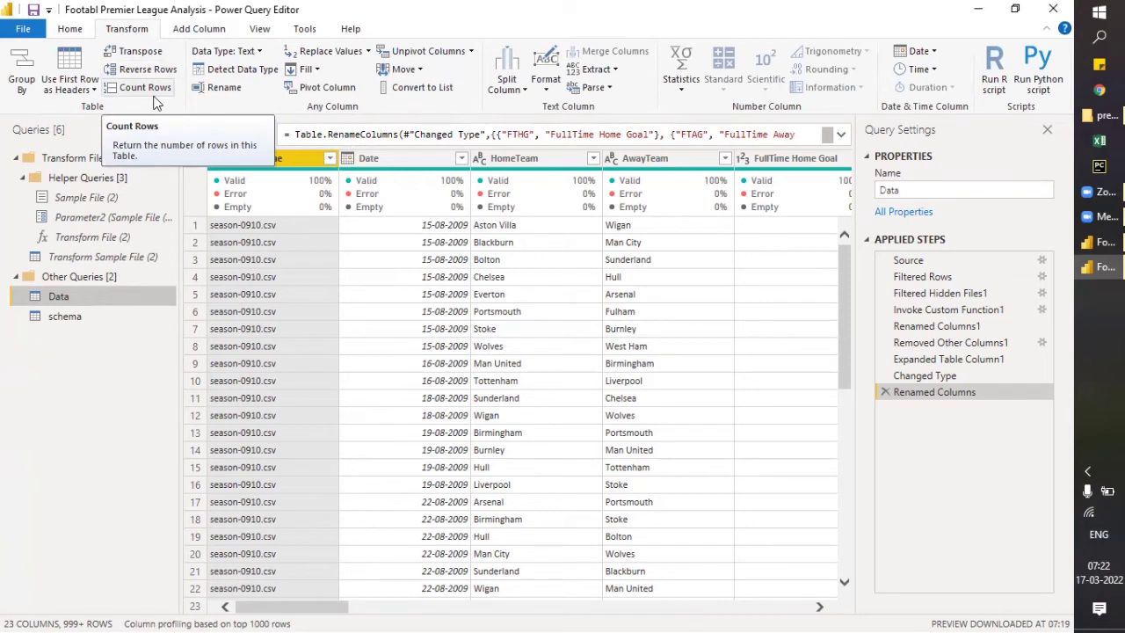
{"action": "left_click", "coordinate": [523, 91]}
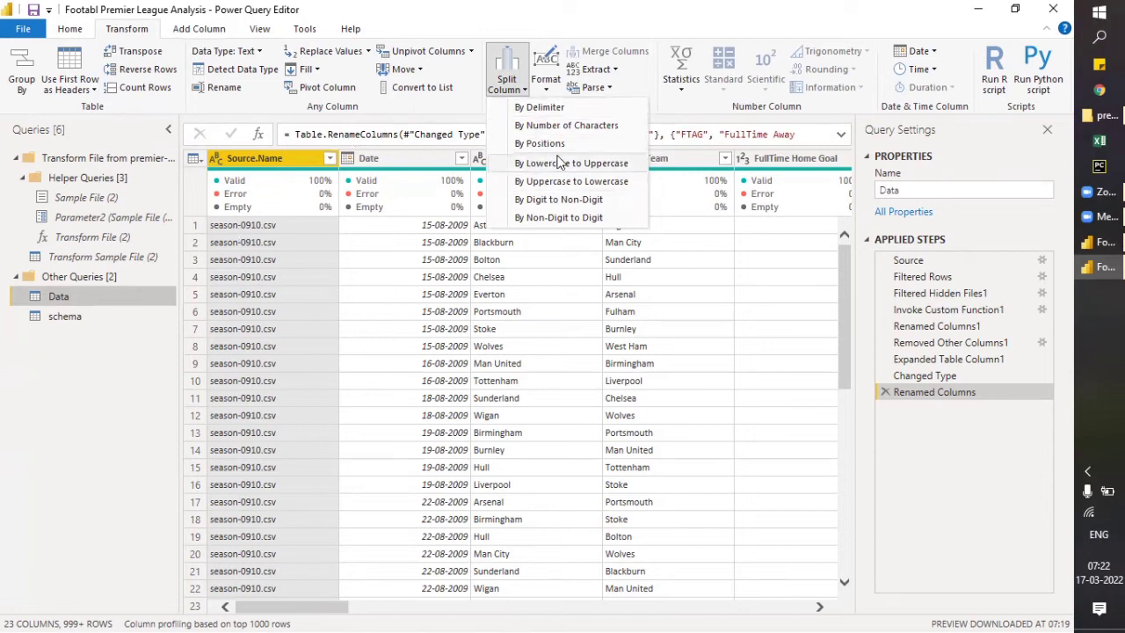
{"action": "left_click", "coordinate": [538, 109]}
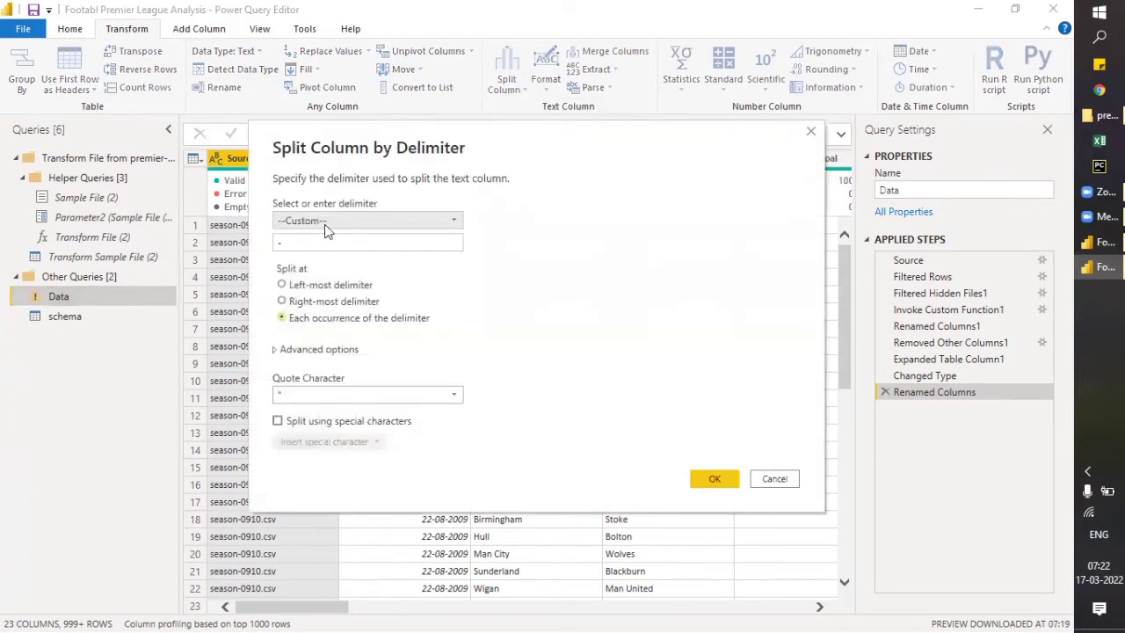
{"action": "left_click", "coordinate": [326, 223]}
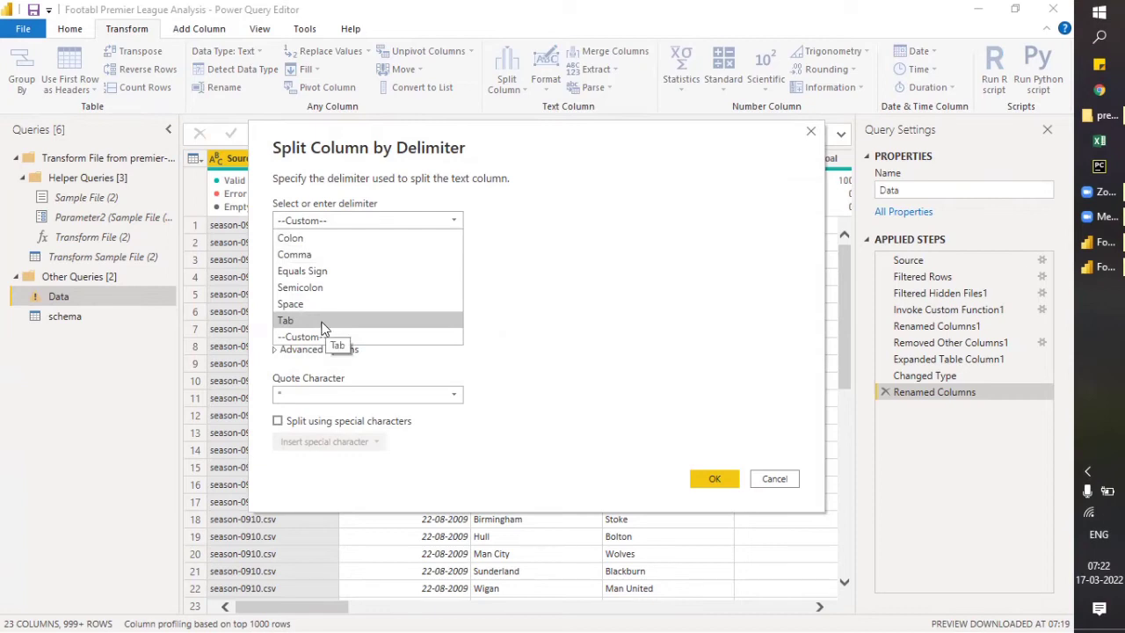
{"action": "left_click", "coordinate": [539, 316]}
{"action": "key", "text": "Tab"}
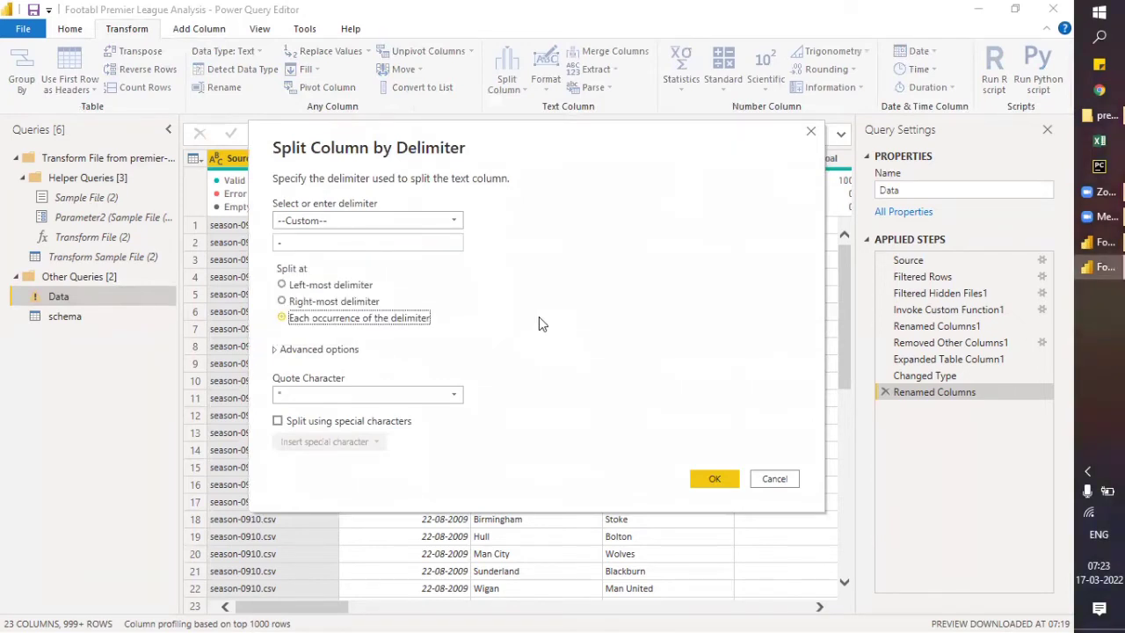
{"action": "left_click", "coordinate": [437, 399]}
{"action": "left_click", "coordinate": [437, 400]}
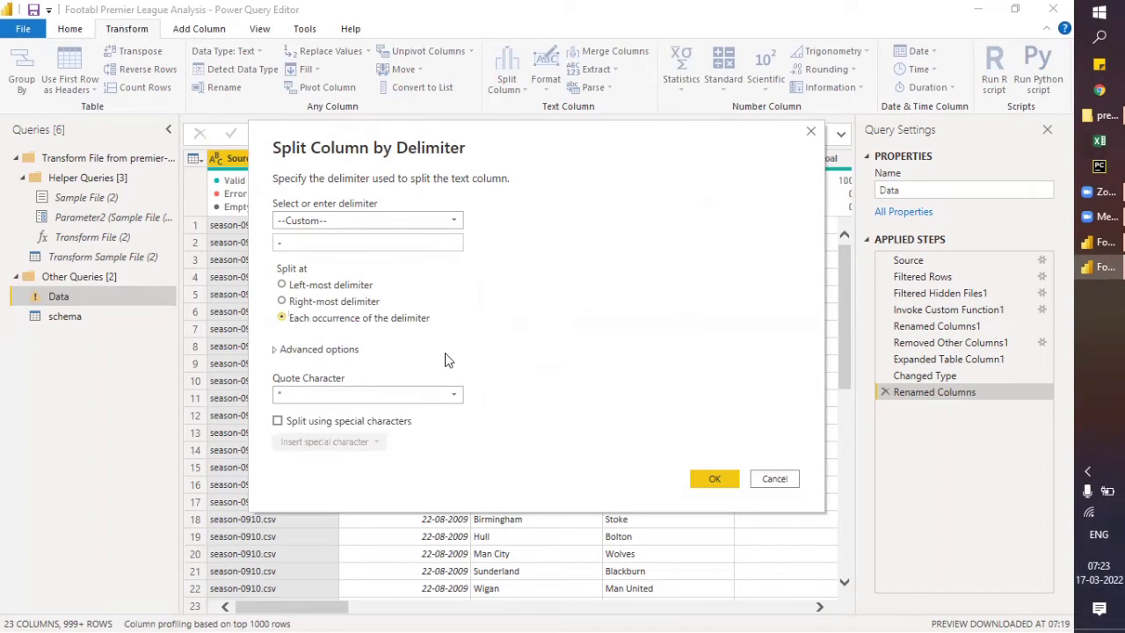
{"action": "left_click", "coordinate": [773, 479]}
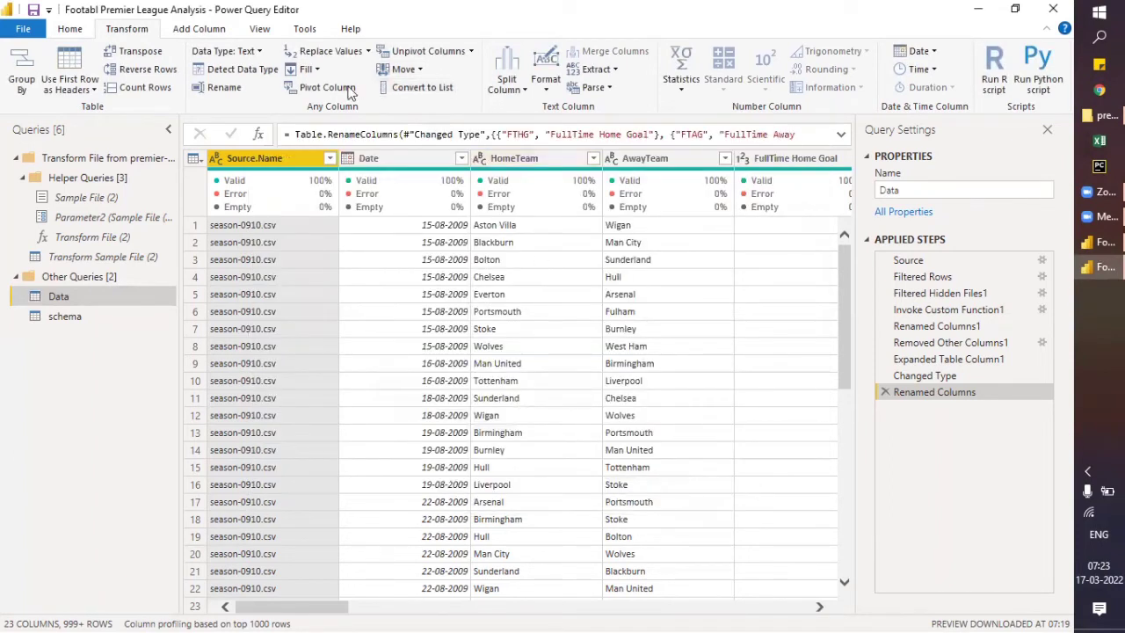
{"action": "left_click", "coordinate": [519, 90]}
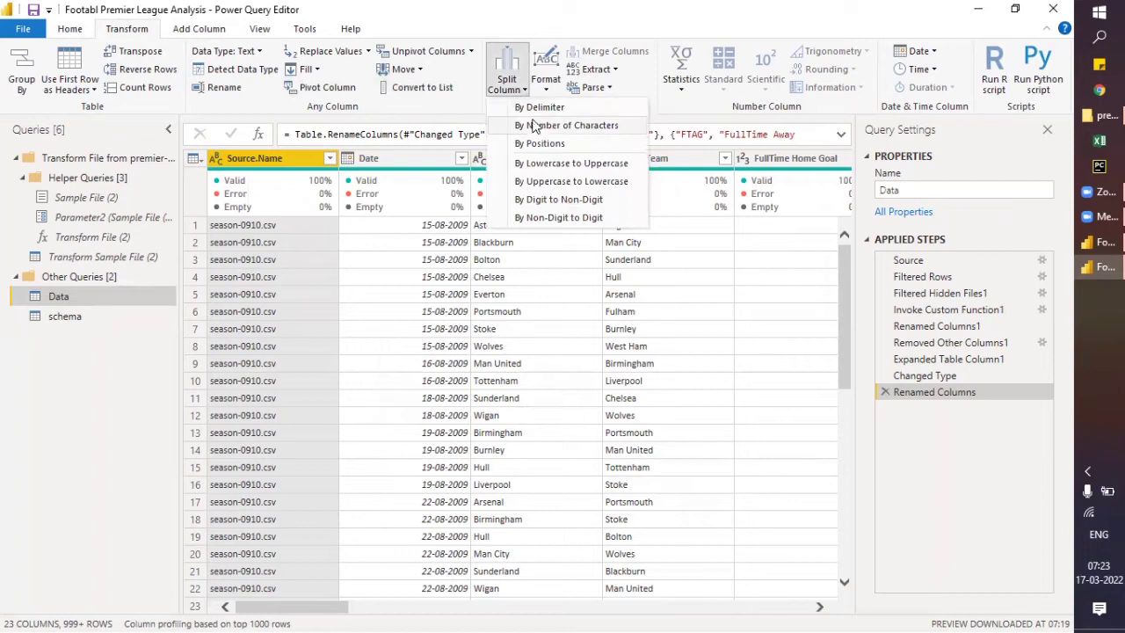
{"action": "left_click", "coordinate": [536, 126]}
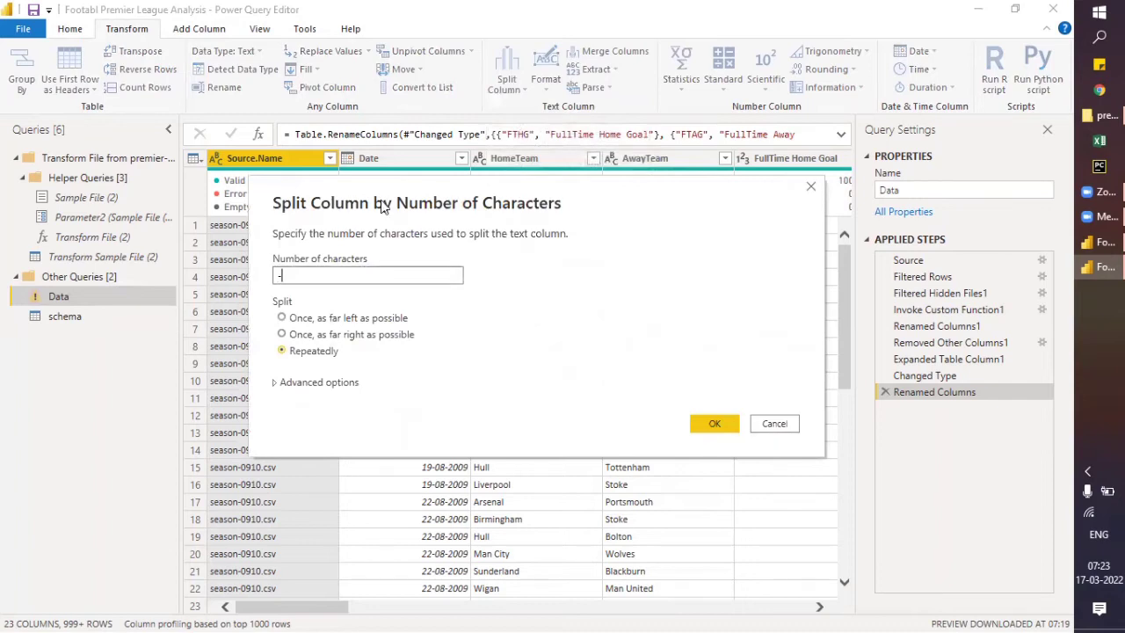
{"action": "type", "text": "-"}
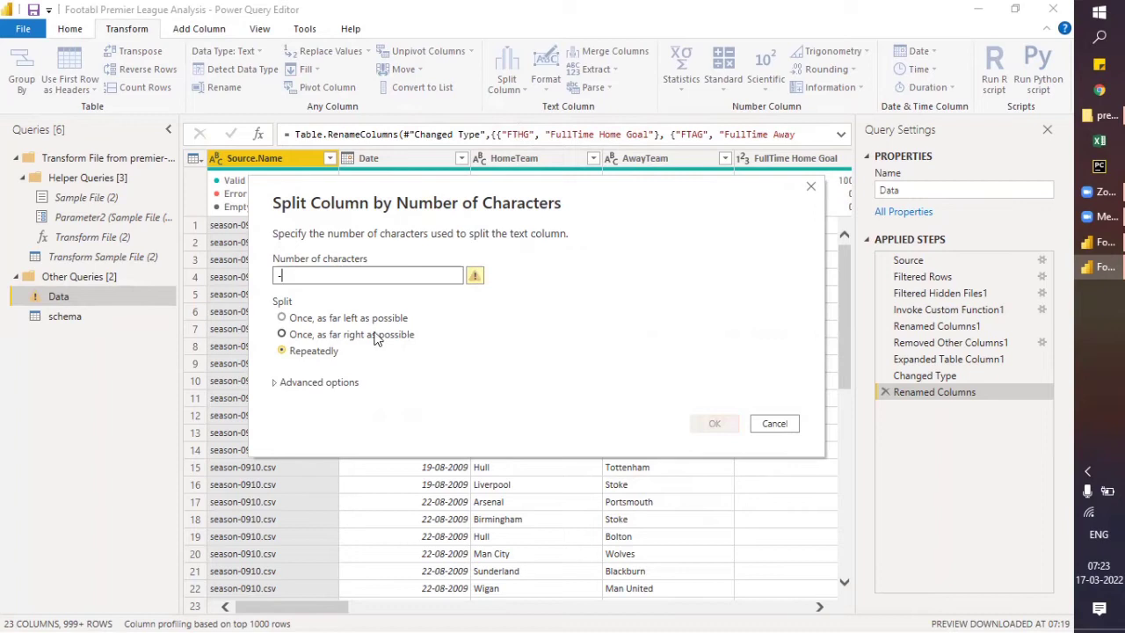
{"action": "left_click", "coordinate": [281, 318]}
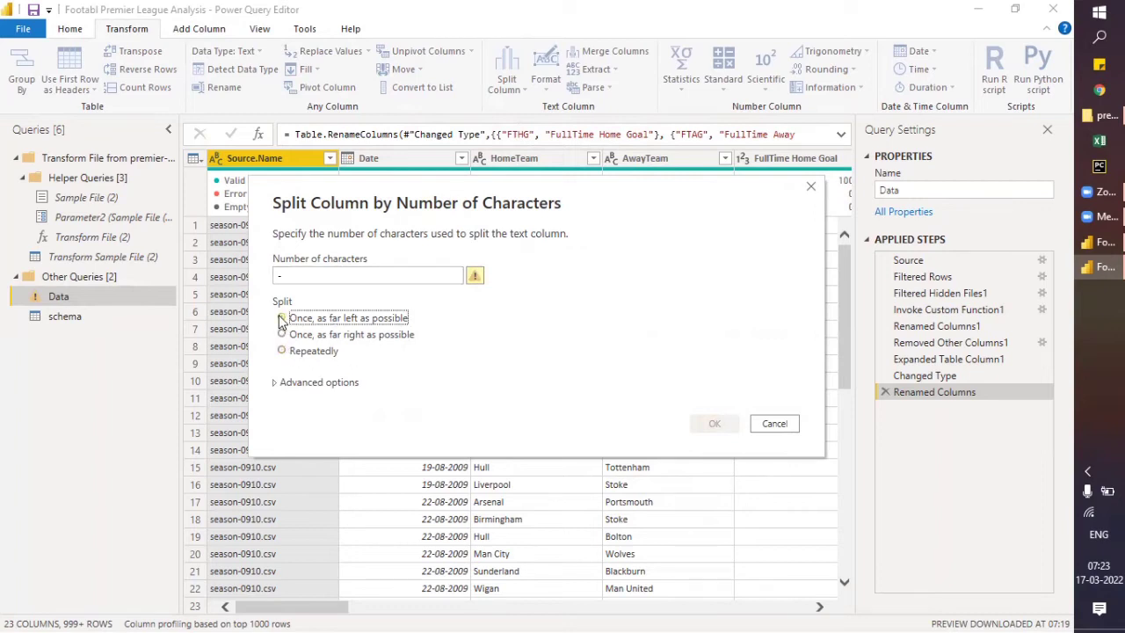
{"action": "left_click", "coordinate": [782, 427]}
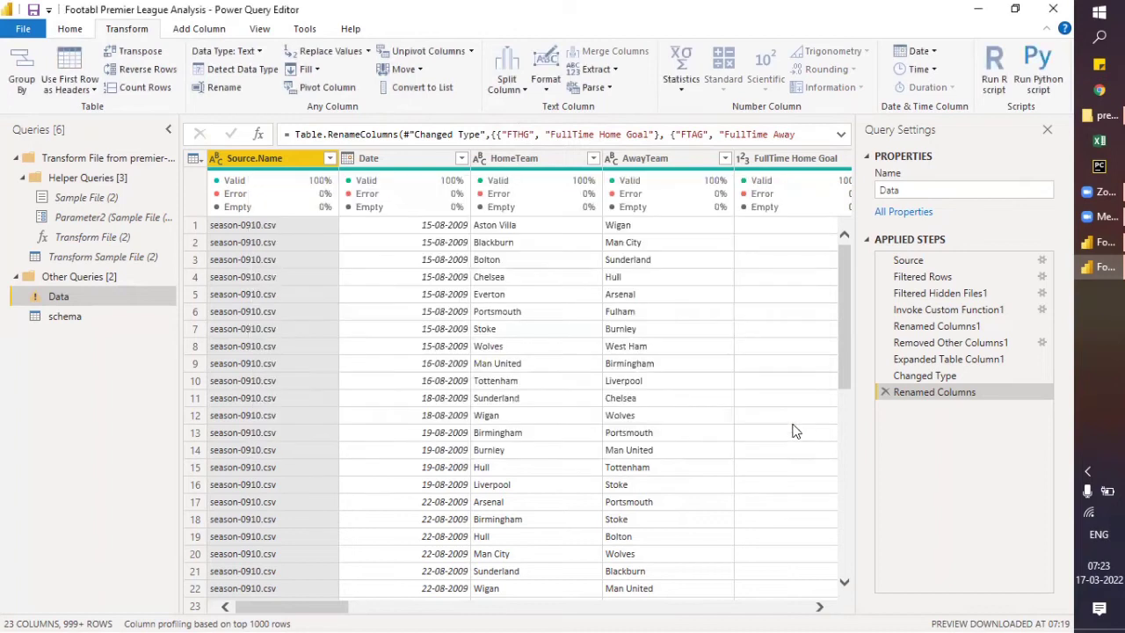
{"action": "left_click", "coordinate": [509, 83]}
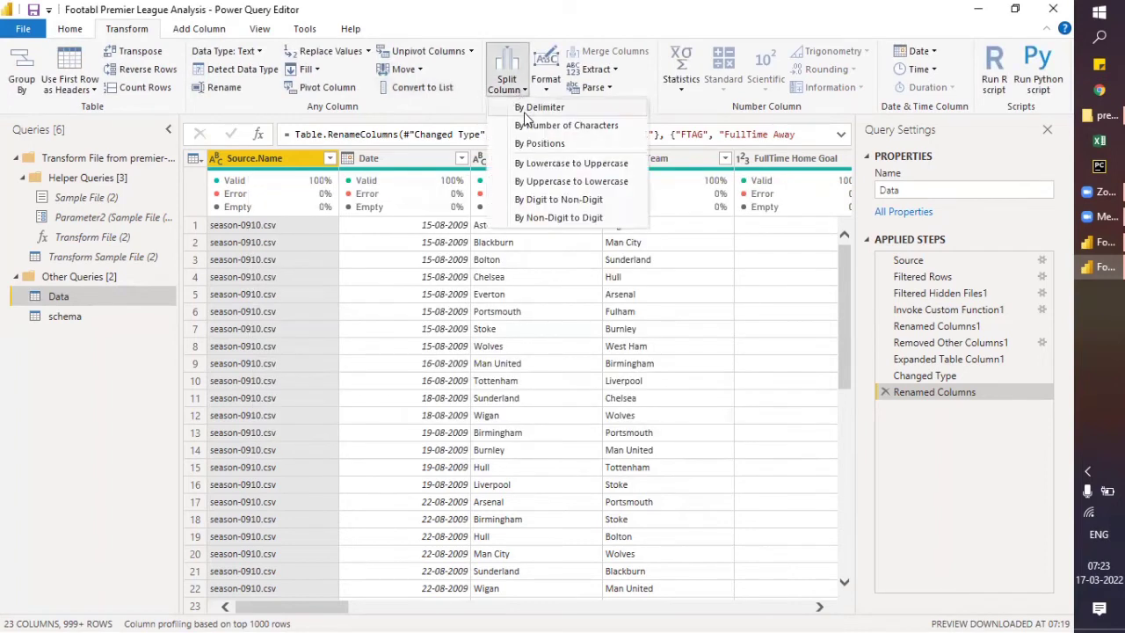
{"action": "left_click", "coordinate": [531, 146]}
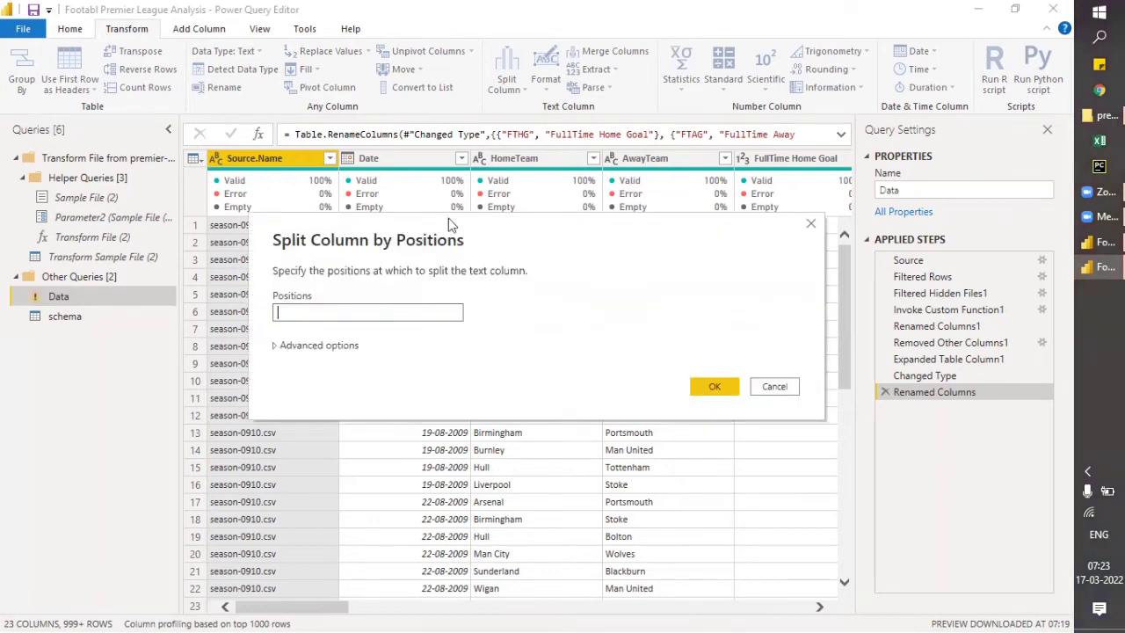
{"action": "left_click_drag", "start_coordinate": [448, 218], "coordinate": [522, 206]}
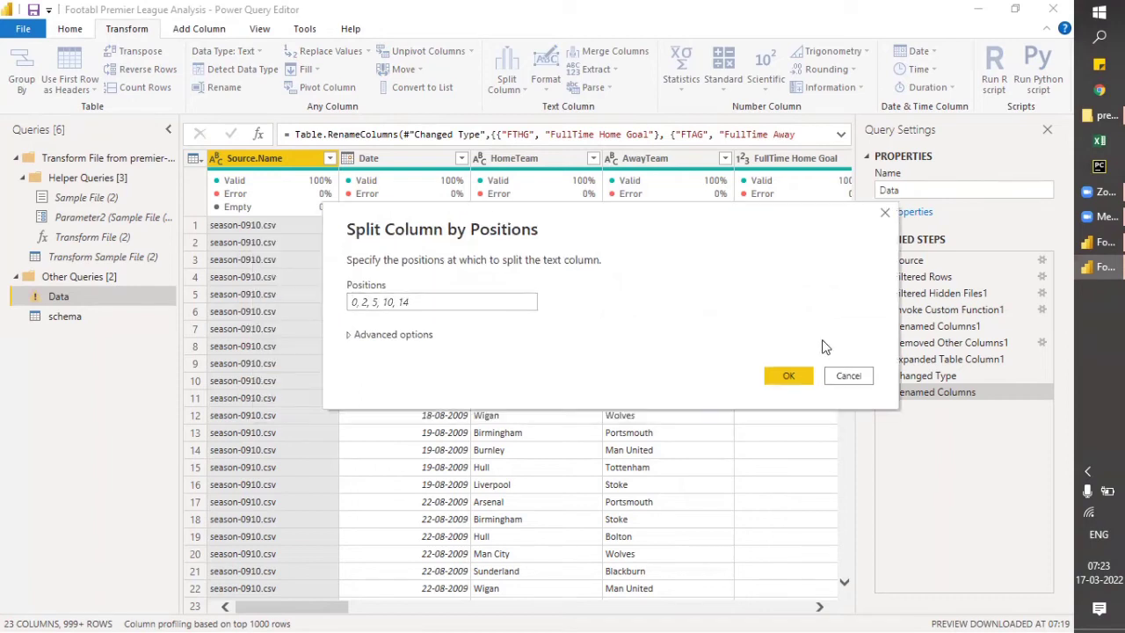
{"action": "left_click", "coordinate": [831, 380]}
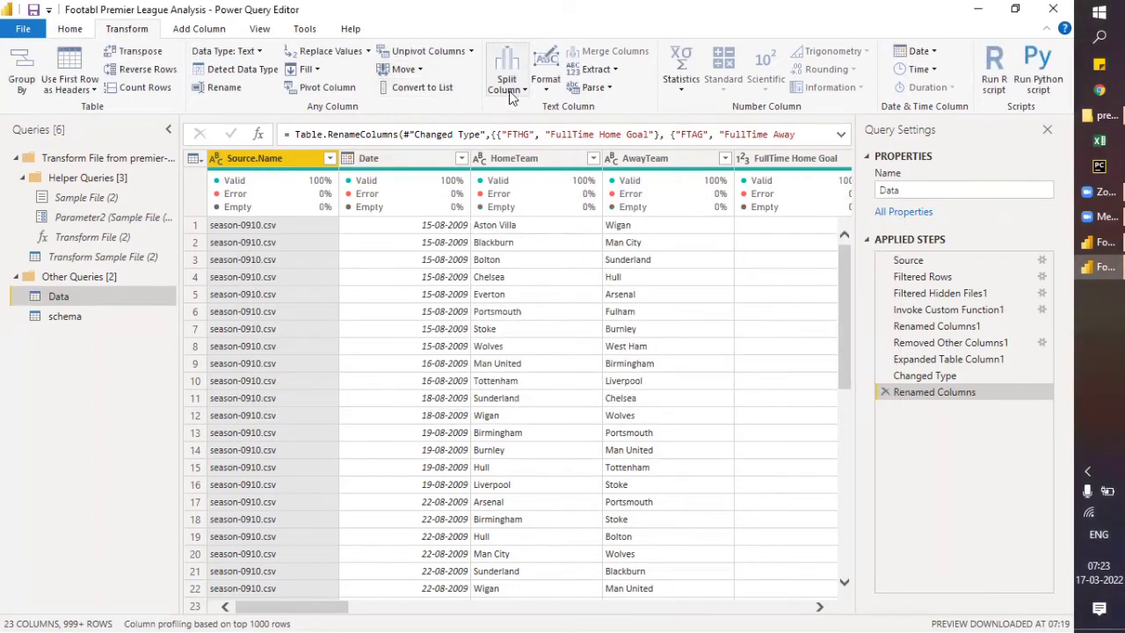
- Split the Data query's Source.Name column by positions at position 7, into columns
{"action": "left_click", "coordinate": [511, 89]}
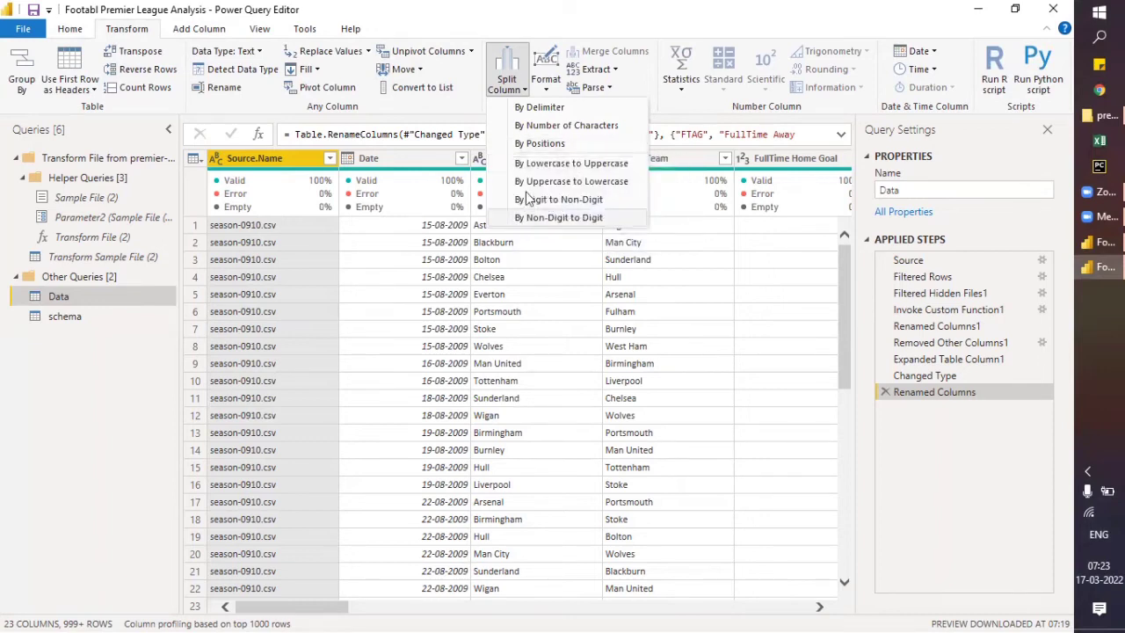
{"action": "left_click", "coordinate": [520, 148]}
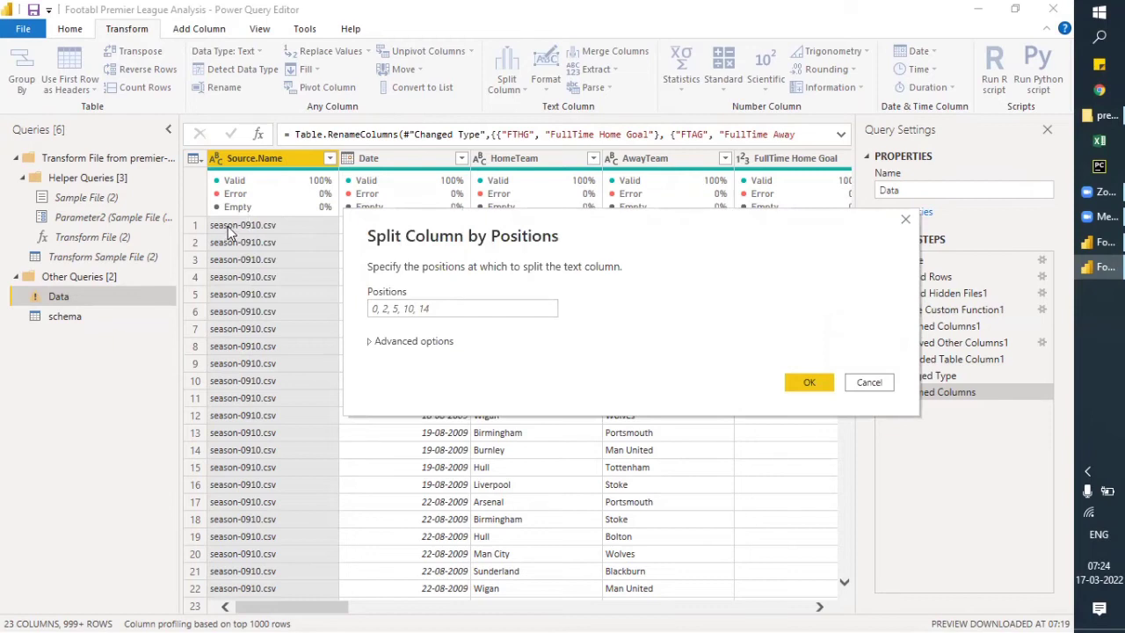
{"action": "left_click", "coordinate": [420, 308]}
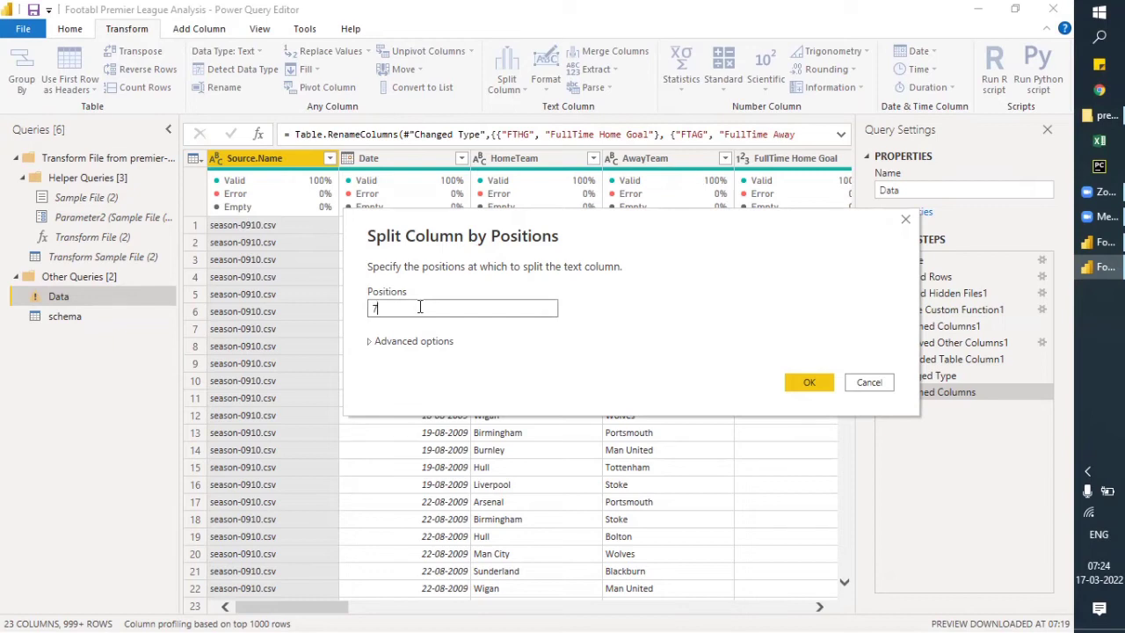
{"action": "left_click", "coordinate": [371, 342]}
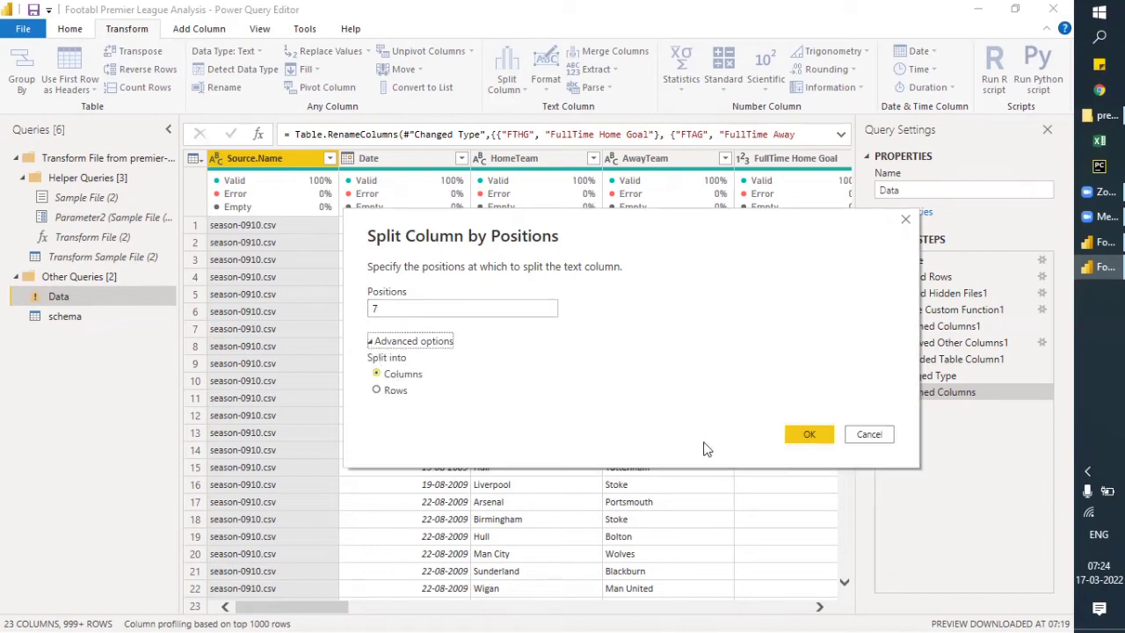
{"action": "left_click", "coordinate": [809, 435]}
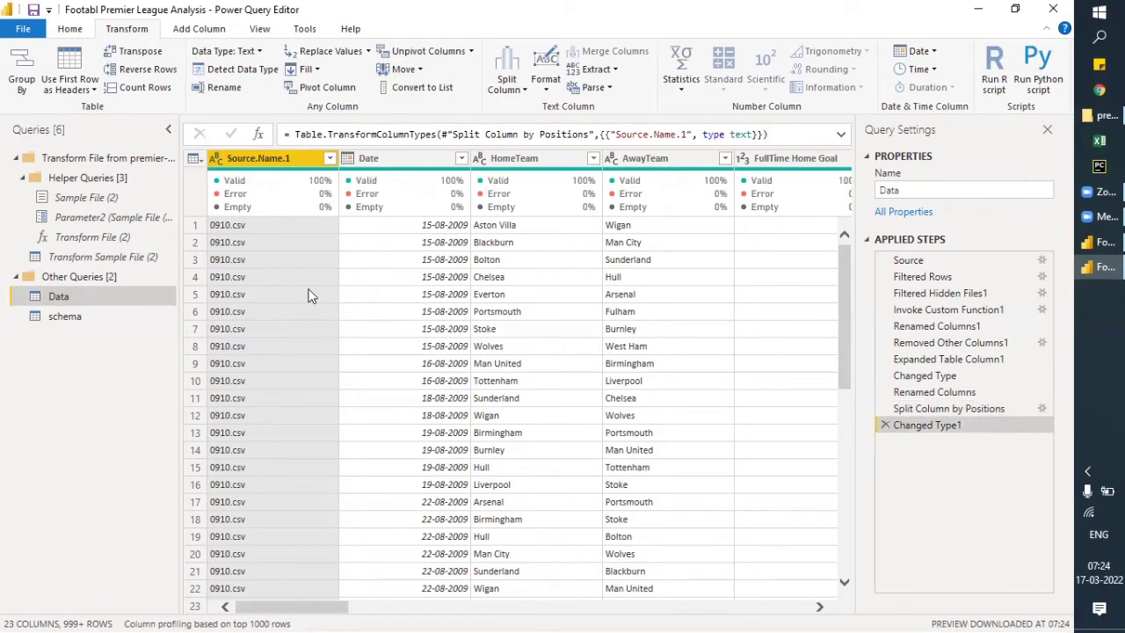
{"action": "left_click_drag", "start_coordinate": [316, 610], "coordinate": [284, 610]}
{"action": "left_click", "coordinate": [516, 96]}
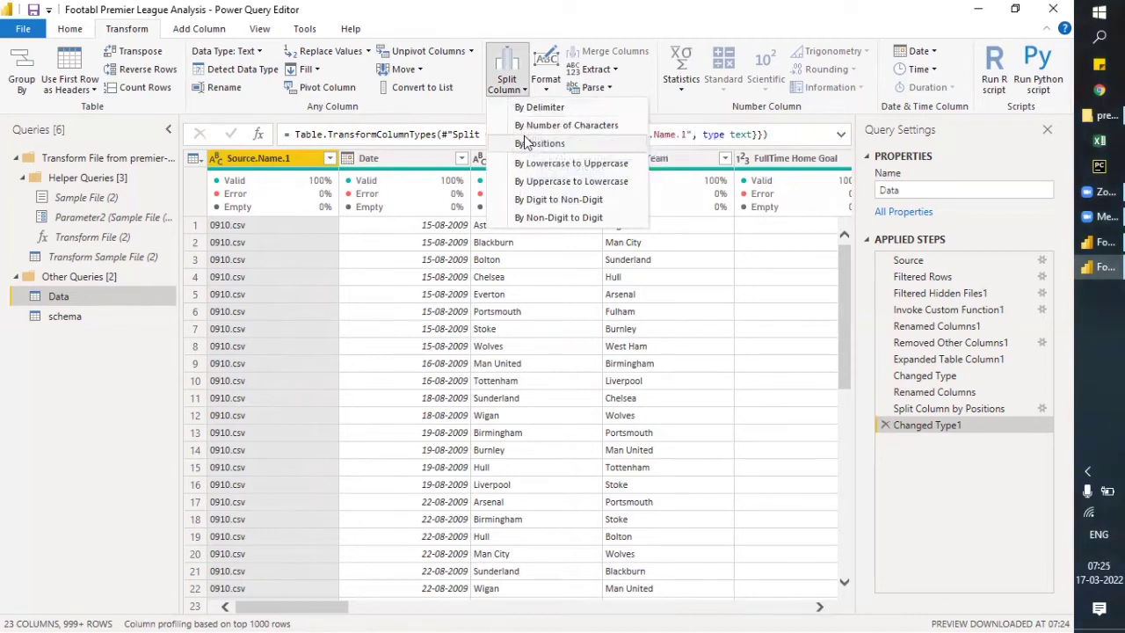
{"action": "left_click", "coordinate": [524, 127]}
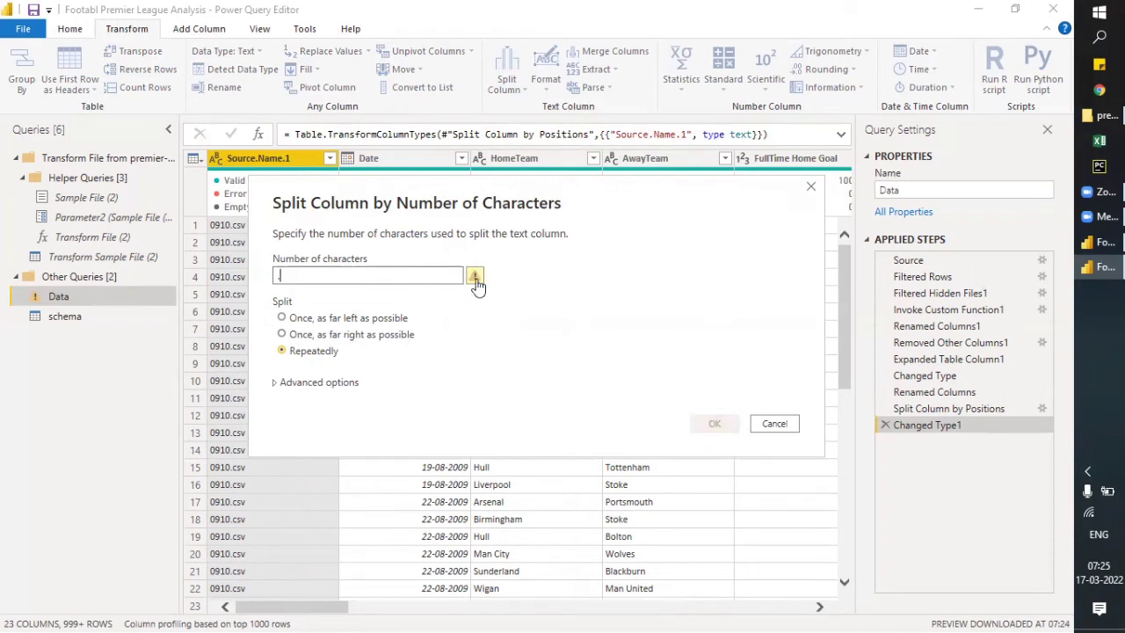
{"action": "left_click", "coordinate": [774, 426]}
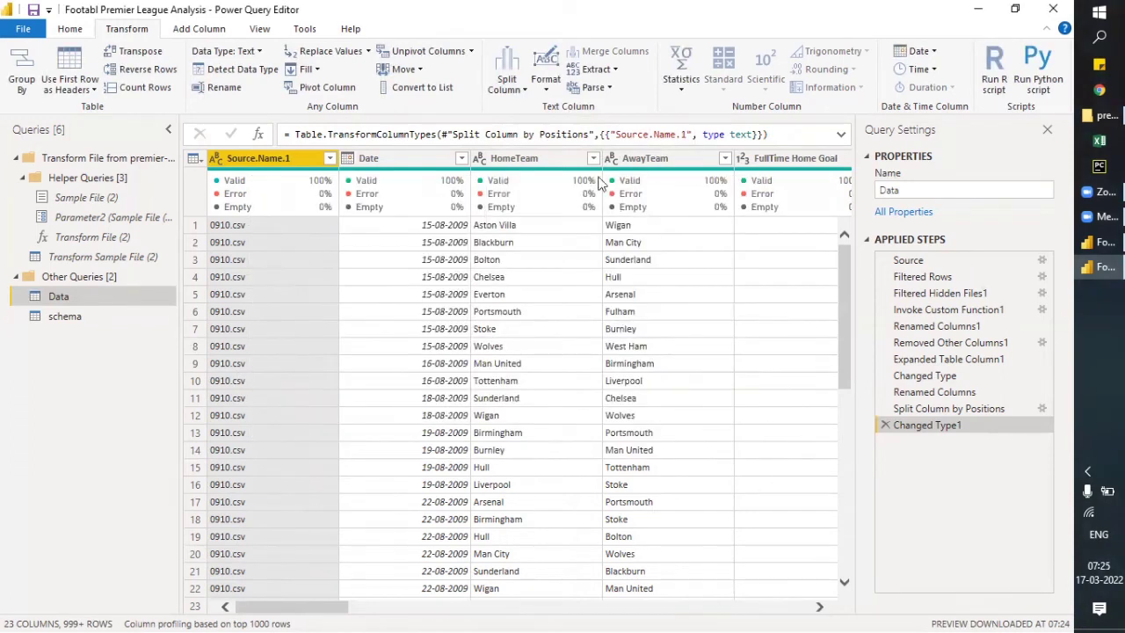
{"action": "left_click", "coordinate": [545, 92]}
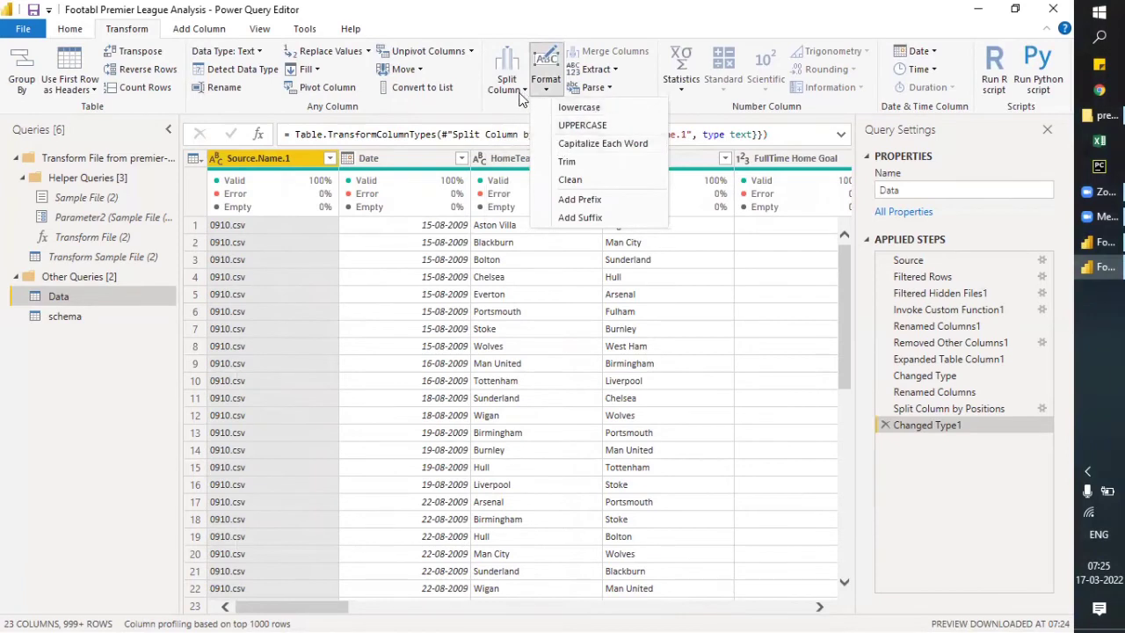
- Try splitting the Source.Name.1 column by positions at position 4, and remove the split and its type change from the applied steps
{"action": "left_click", "coordinate": [521, 89]}
{"action": "left_click", "coordinate": [521, 148]}
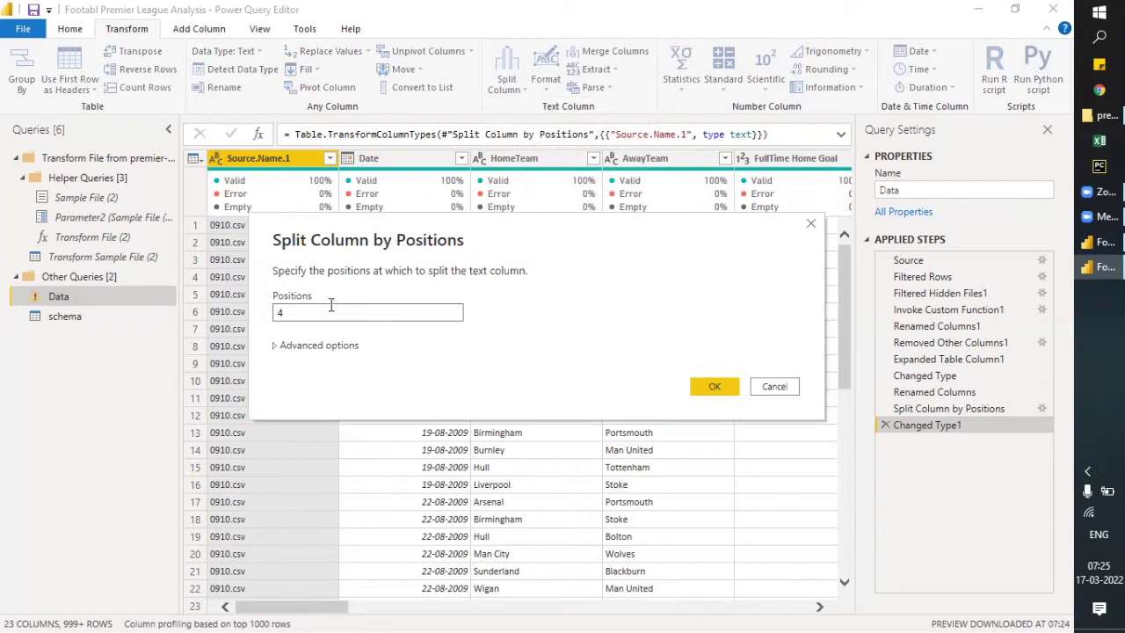
{"action": "left_click", "coordinate": [723, 393]}
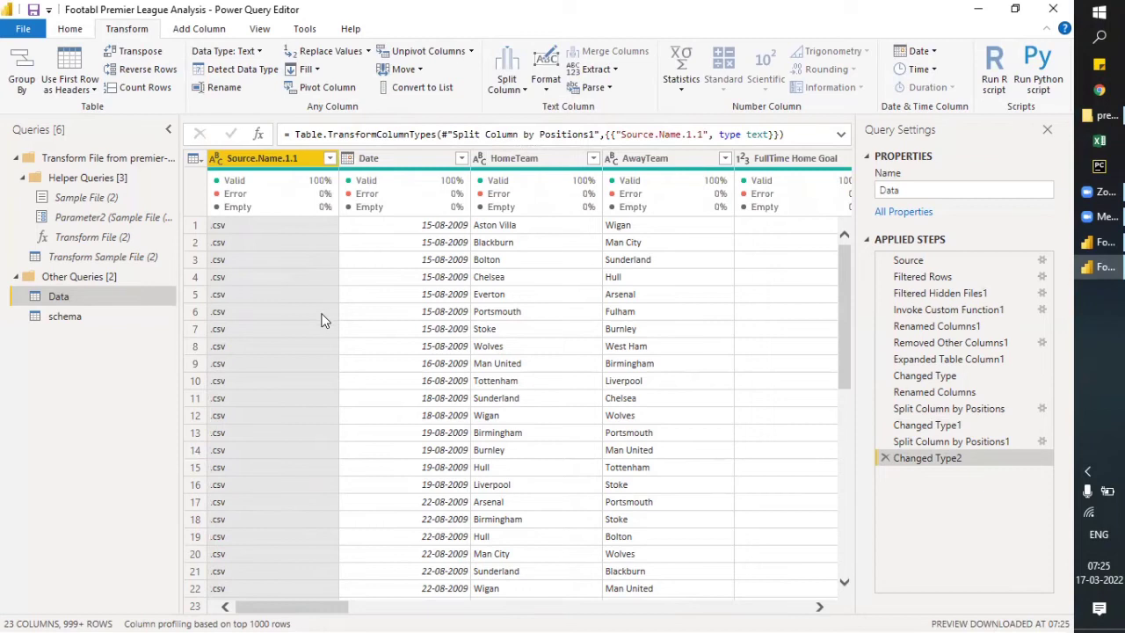
{"action": "left_click", "coordinate": [885, 459]}
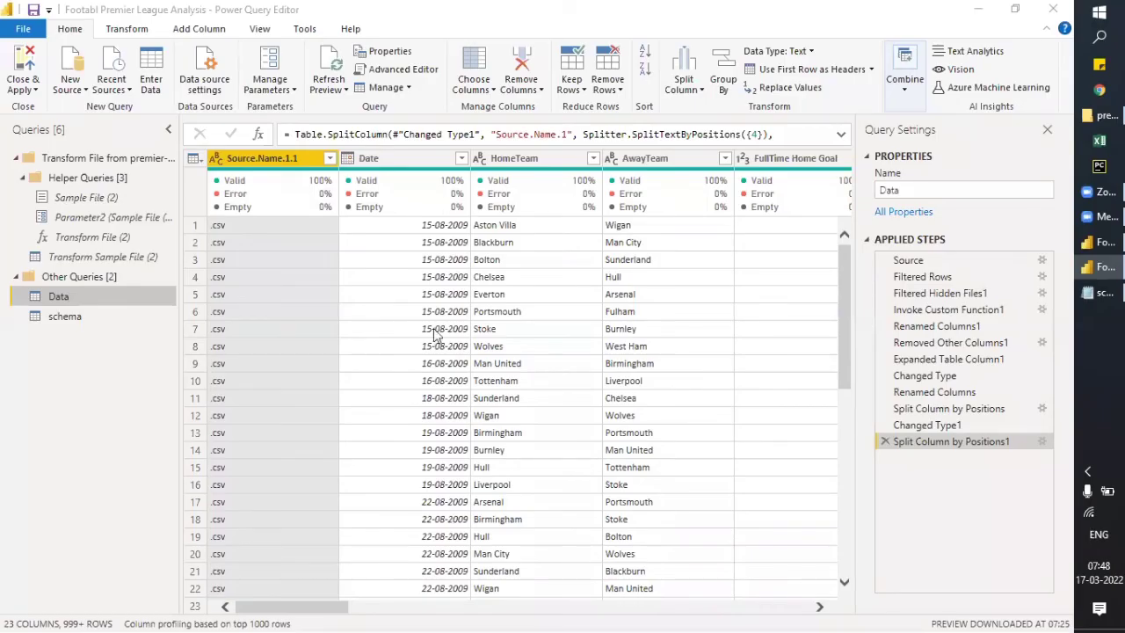
{"action": "left_click", "coordinate": [886, 442]}
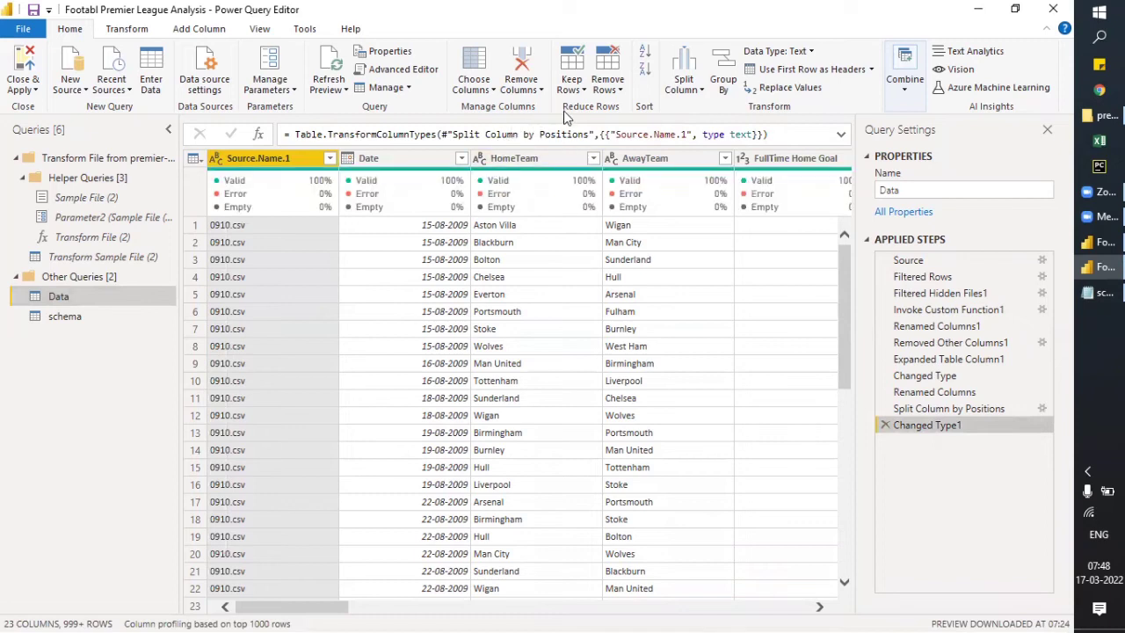
- Try splitting Source.Name.1 by a custom "." delimiter, and delete the delimiter split and its type change from the applied steps
{"action": "left_click", "coordinate": [149, 28]}
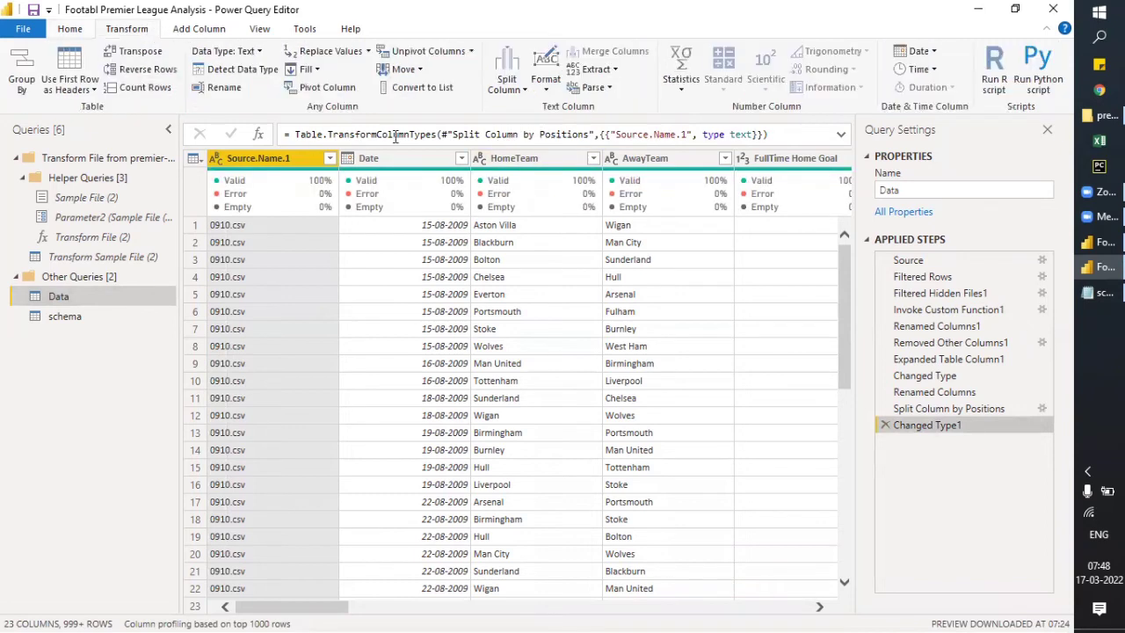
{"action": "left_click", "coordinate": [517, 91]}
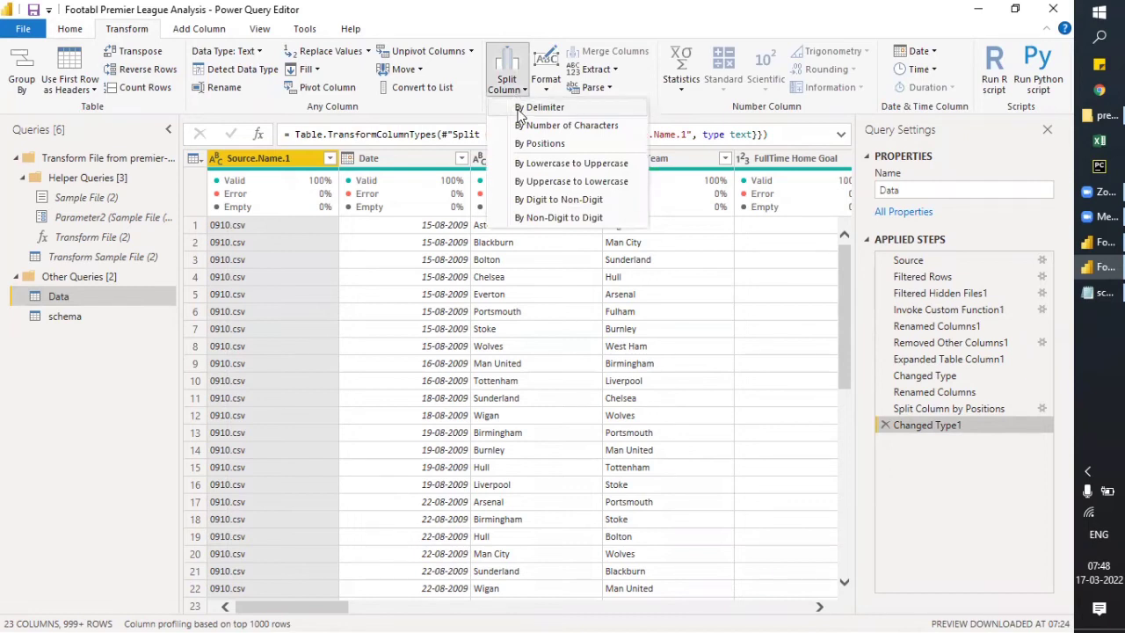
{"action": "left_click", "coordinate": [538, 106]}
{"action": "left_click", "coordinate": [304, 244]}
{"action": "left_click", "coordinate": [299, 221]}
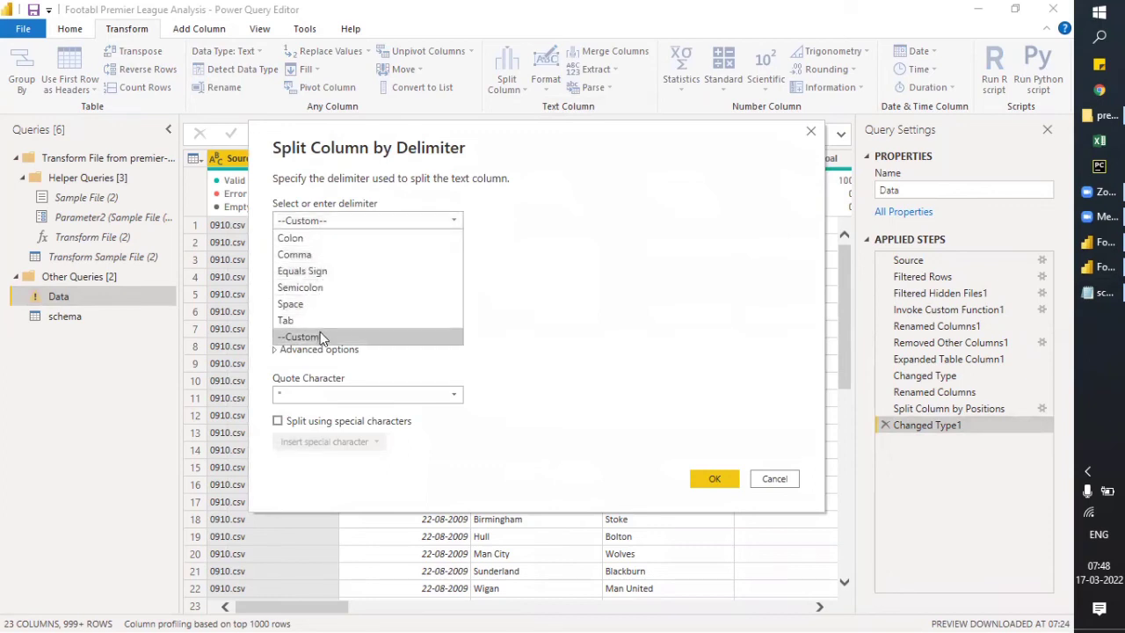
{"action": "left_click", "coordinate": [320, 335]}
{"action": "left_click", "coordinate": [304, 246]}
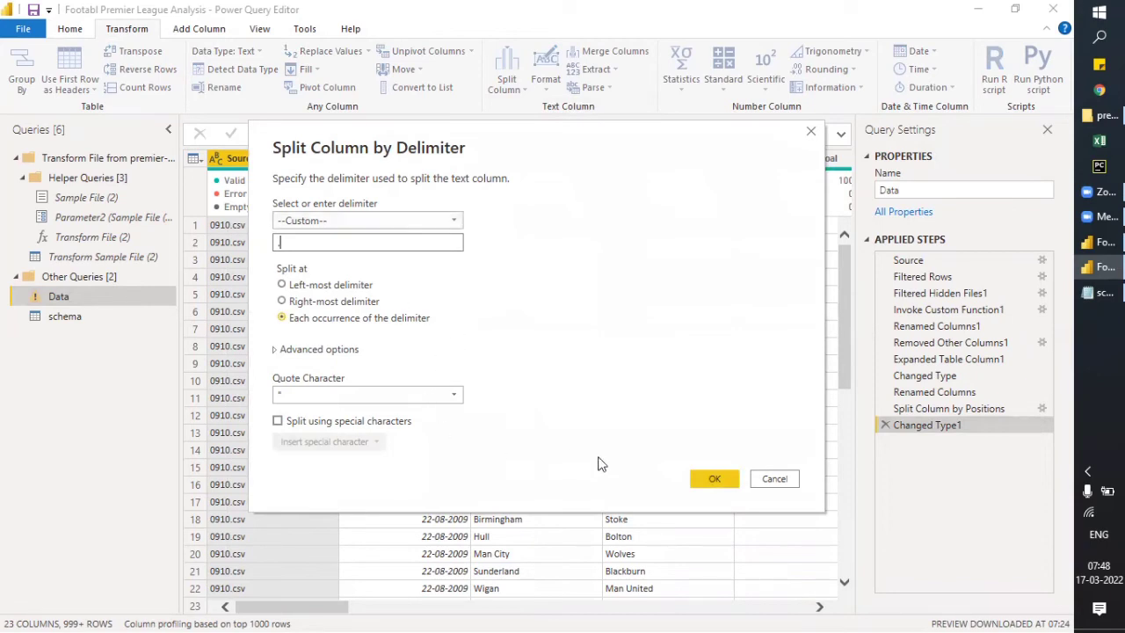
{"action": "left_click", "coordinate": [712, 478]}
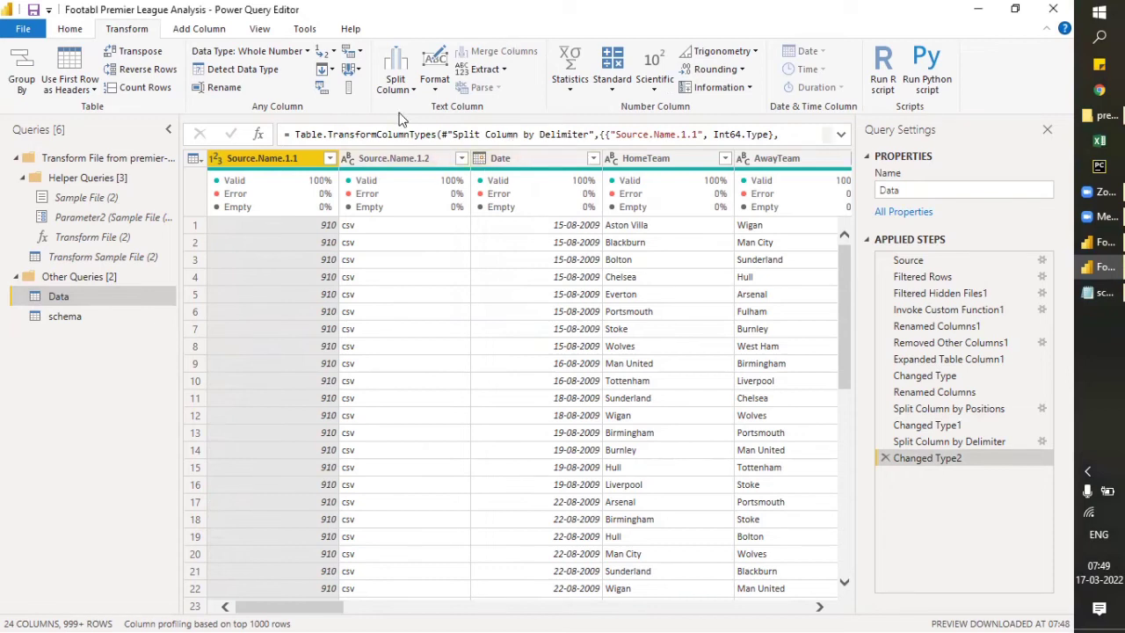
{"action": "left_click", "coordinate": [886, 459]}
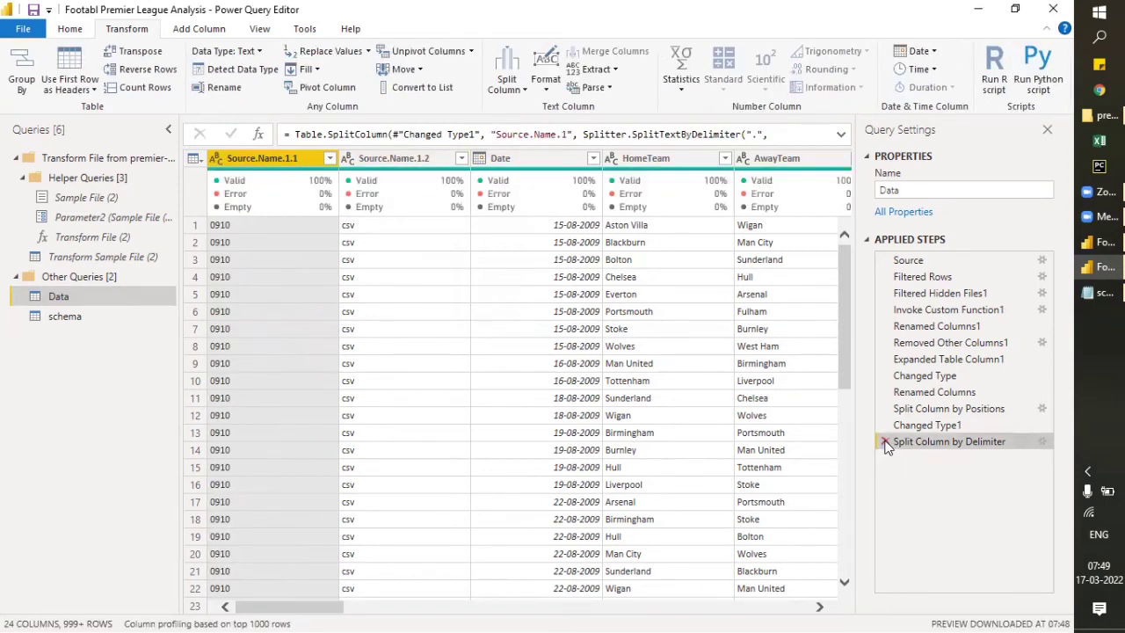
{"action": "left_click", "coordinate": [885, 442]}
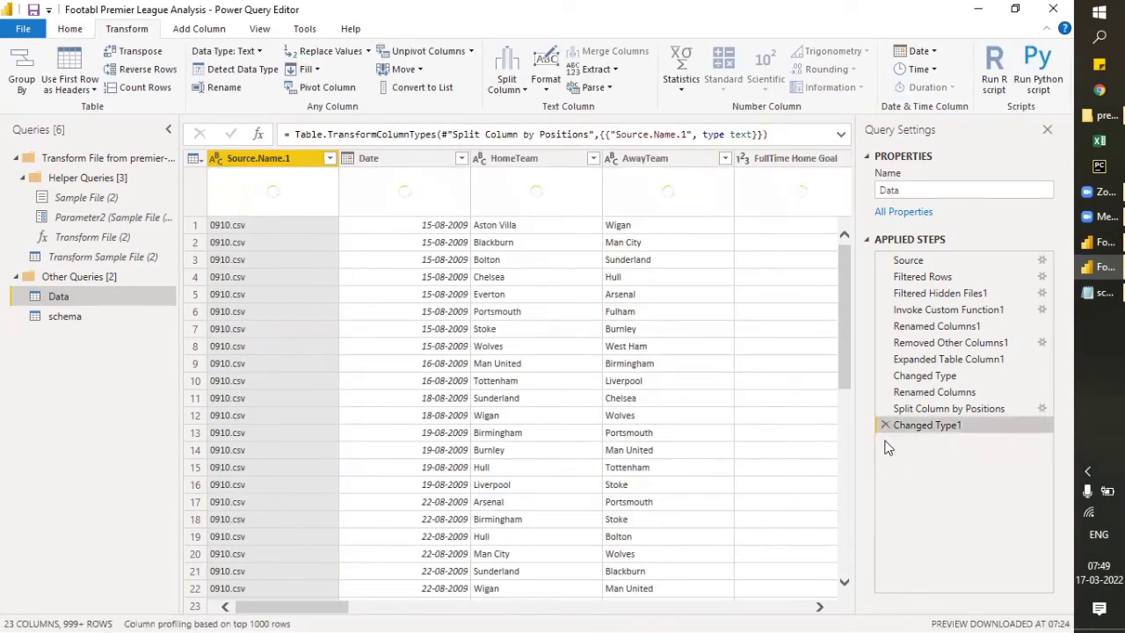
- Split the Source.Name.1 column by the custom delimiter "." at each occurrence of the delimiter
{"action": "left_click", "coordinate": [515, 93]}
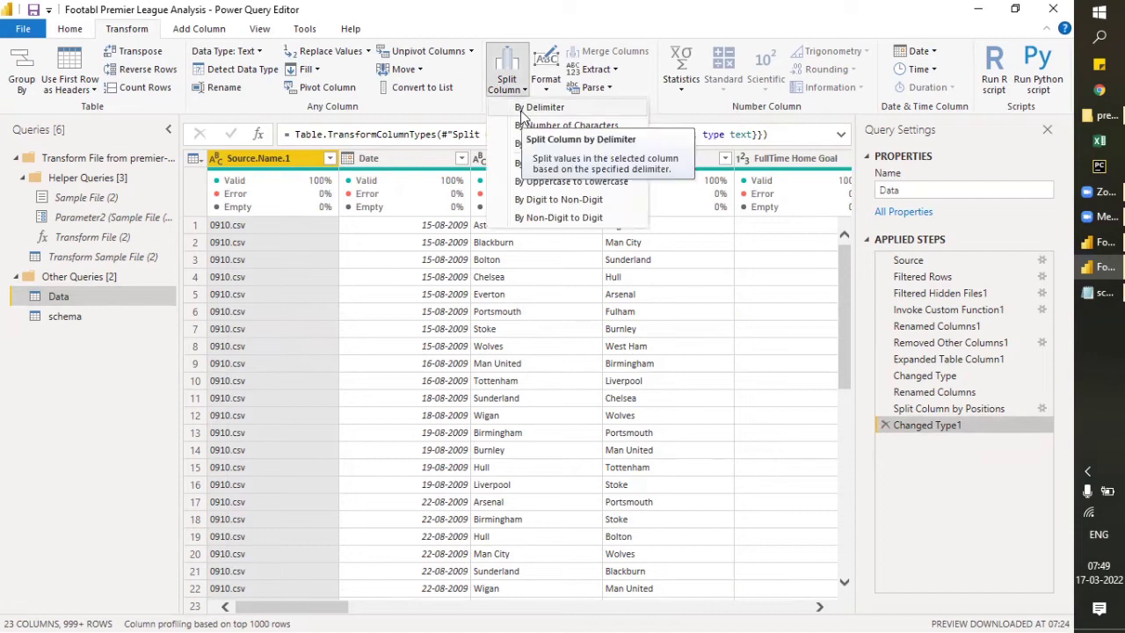
{"action": "left_click", "coordinate": [522, 112]}
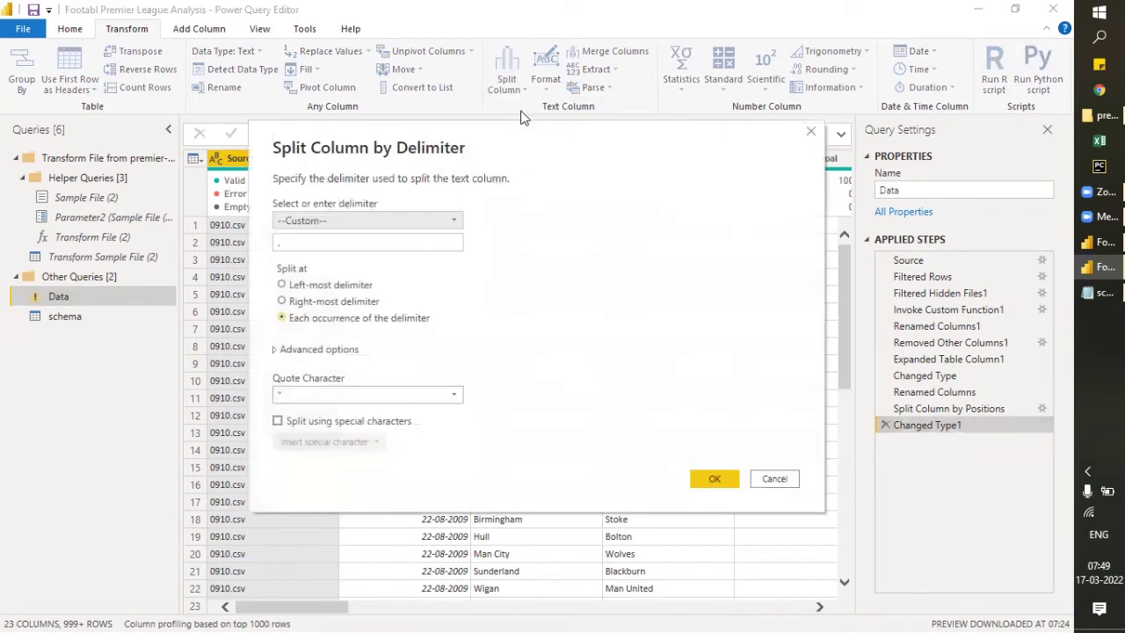
{"action": "left_click", "coordinate": [343, 220]}
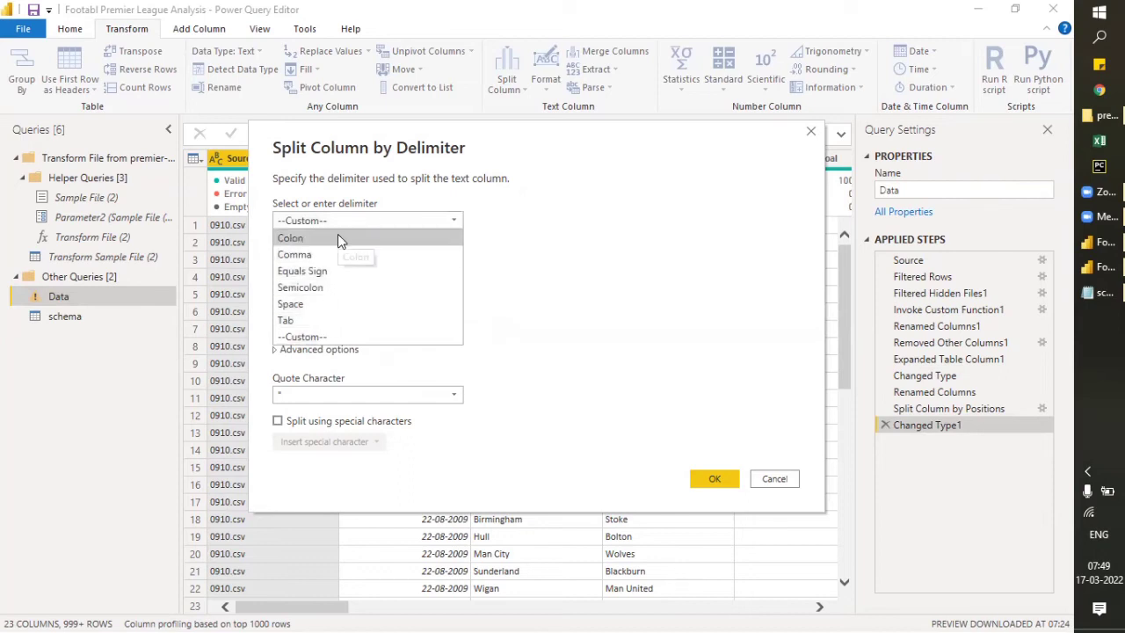
{"action": "left_click", "coordinate": [334, 337]}
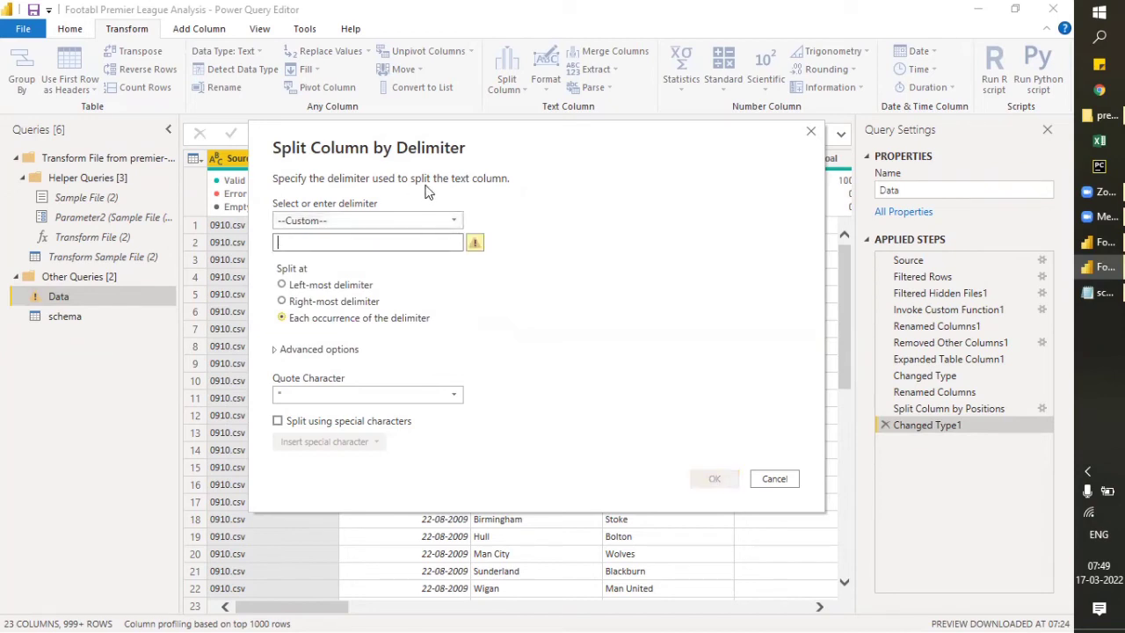
{"action": "type", "text": ","}
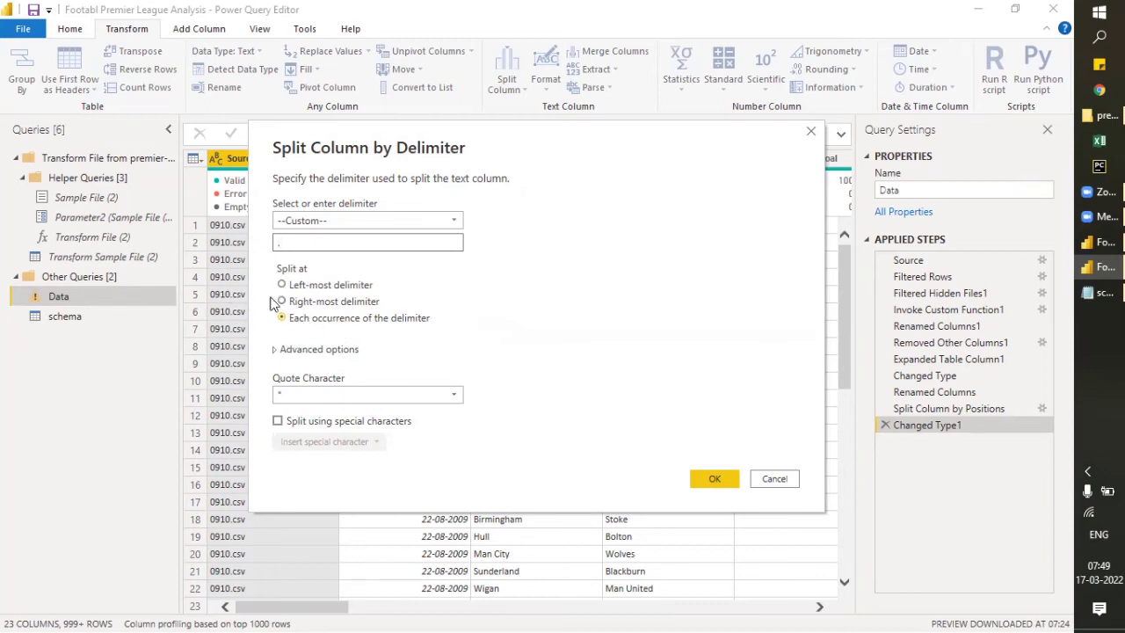
{"action": "left_click", "coordinate": [283, 319]}
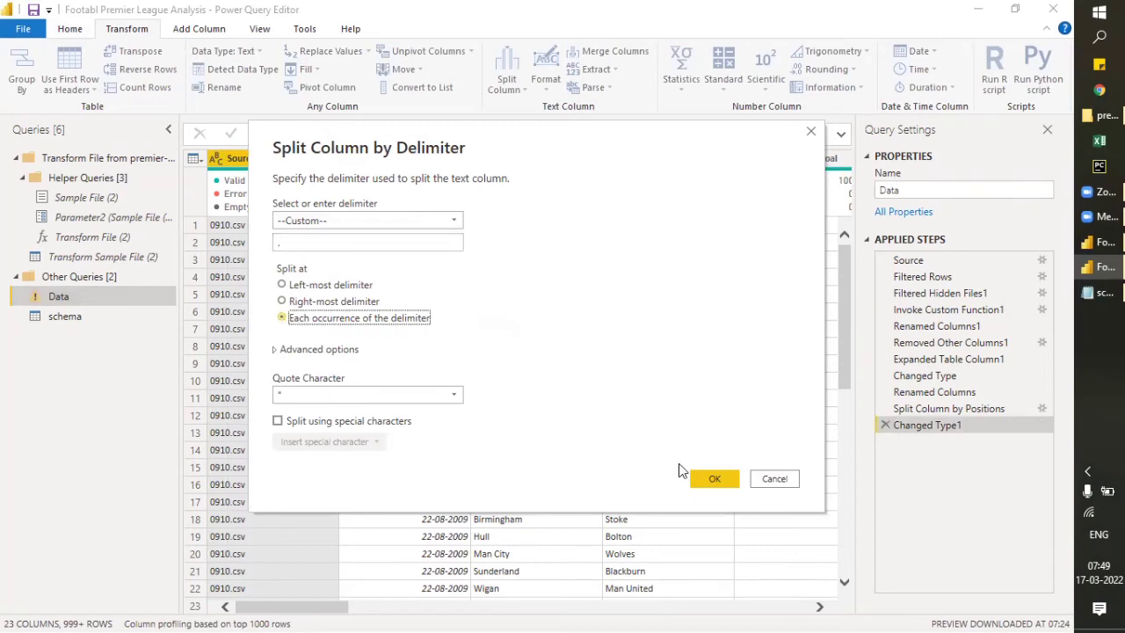
{"action": "left_click", "coordinate": [717, 481]}
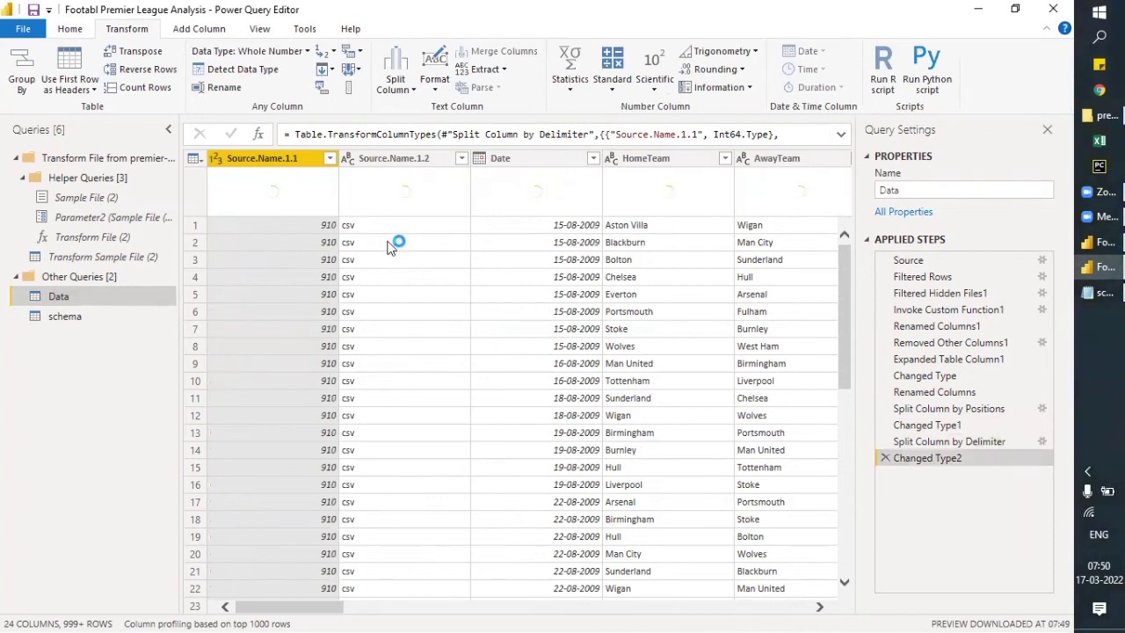
- Remove the Source.Name.1.2 column containing the csv file extension from the Data query
{"action": "right_click", "coordinate": [379, 155]}
{"action": "left_click", "coordinate": [425, 185]}
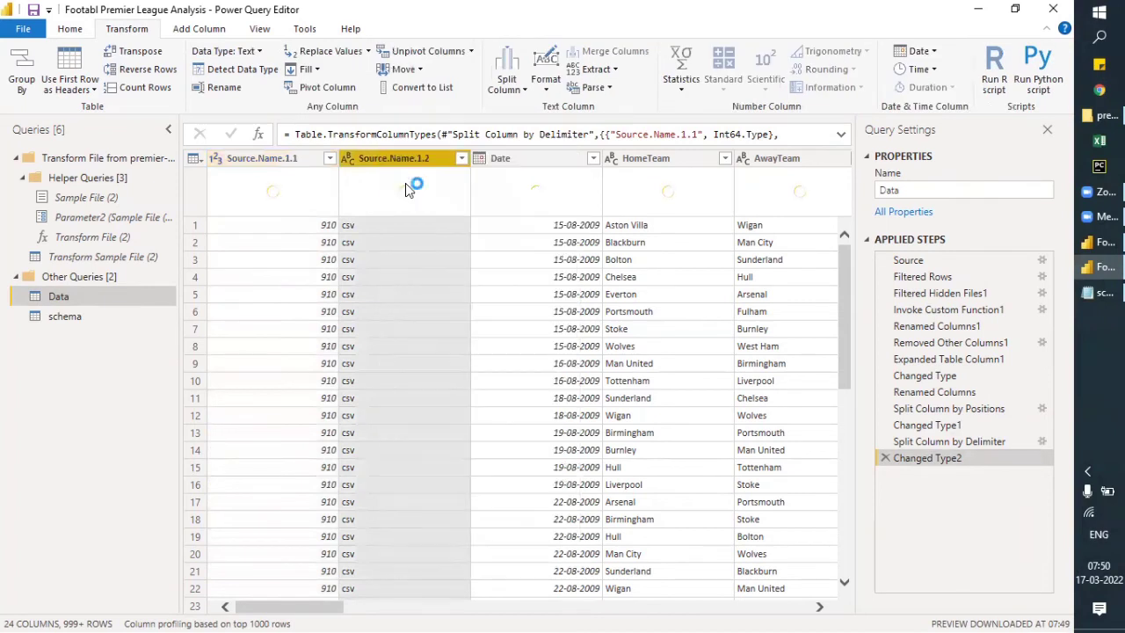
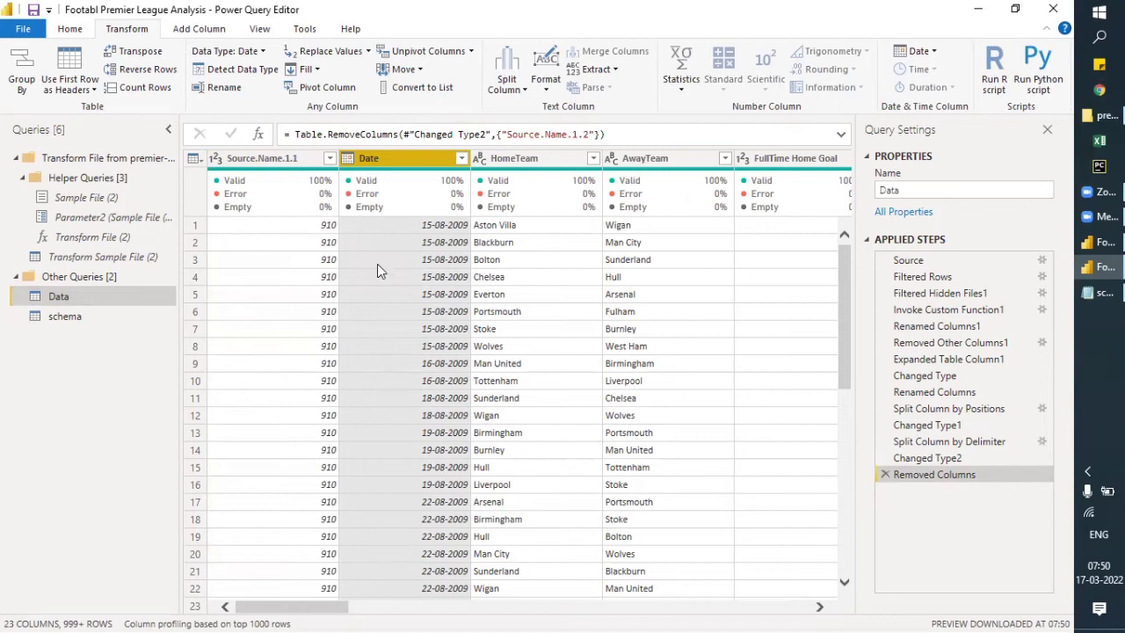
- Sort the Data query by the HomeTeam column in ascending order
{"action": "left_click", "coordinate": [597, 156]}
{"action": "left_click", "coordinate": [594, 158]}
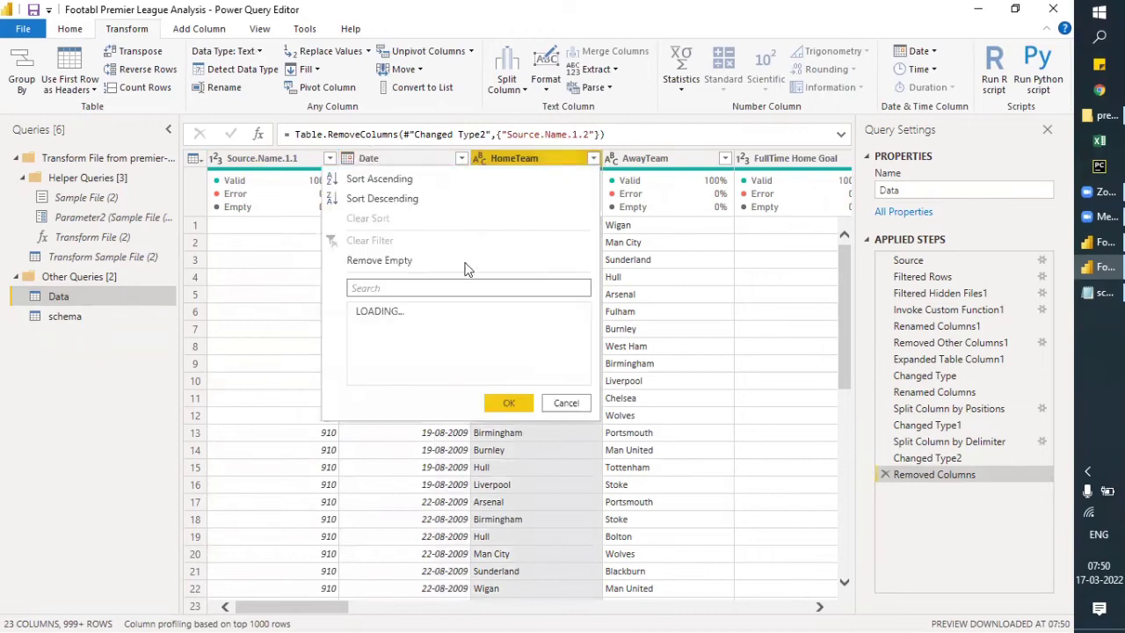
{"action": "left_click", "coordinate": [389, 181]}
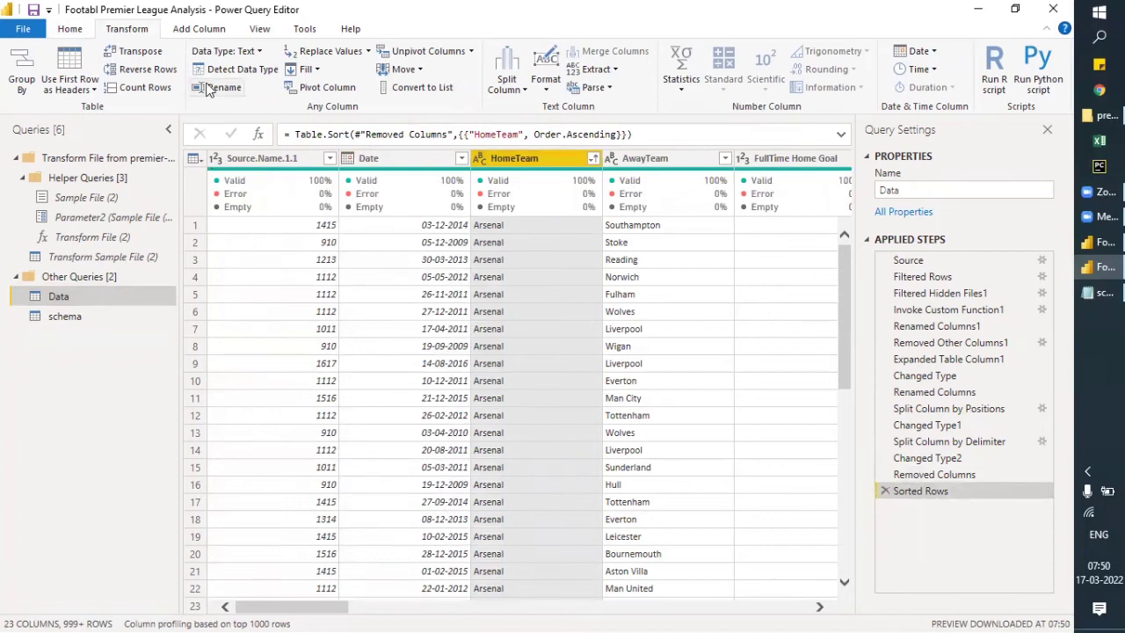
- Try adding a column from examples based only on Source.Name.1.1, with 14/15 as the sample value for the first row
{"action": "left_click", "coordinate": [209, 33]}
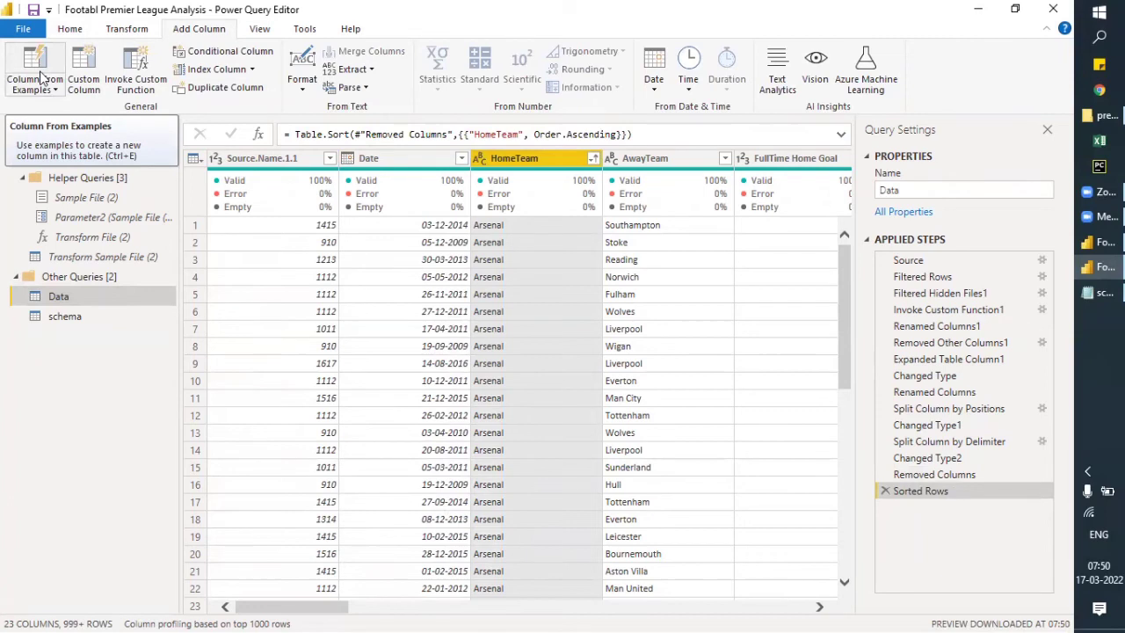
{"action": "left_click", "coordinate": [264, 158]}
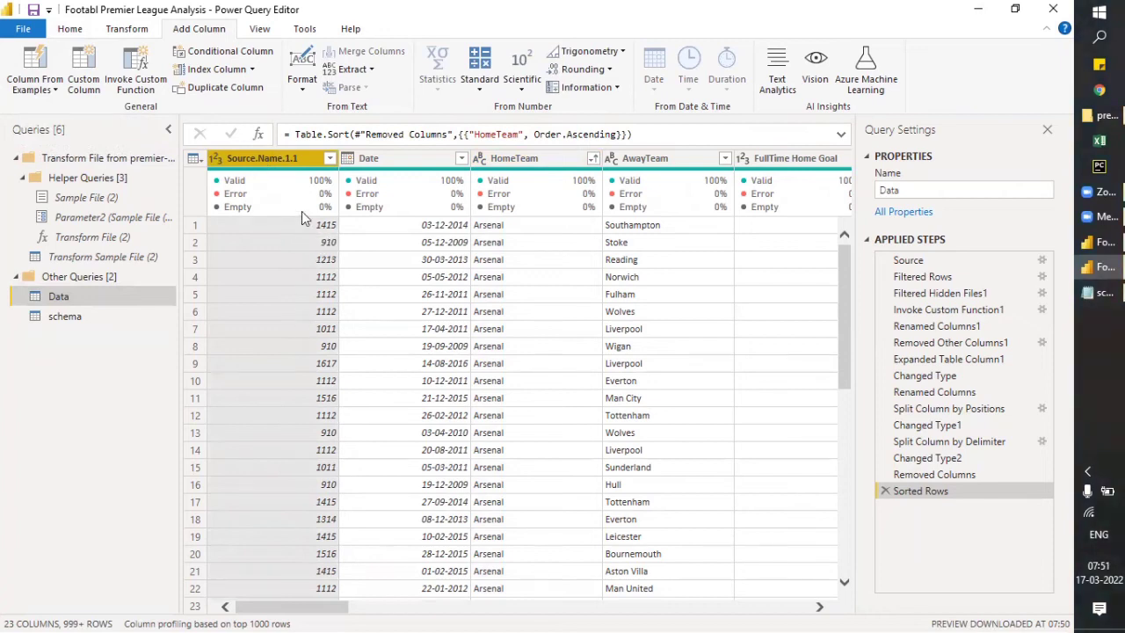
{"action": "mouse_move", "coordinate": [301, 212]}
{"action": "left_click", "coordinate": [48, 90]}
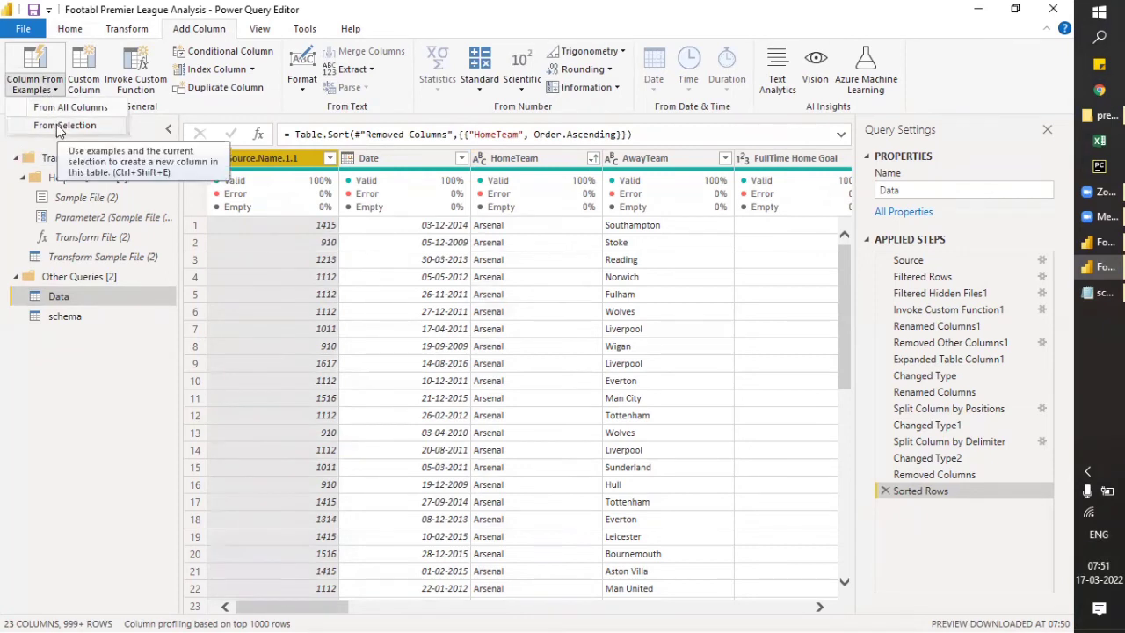
{"action": "left_click", "coordinate": [58, 128]}
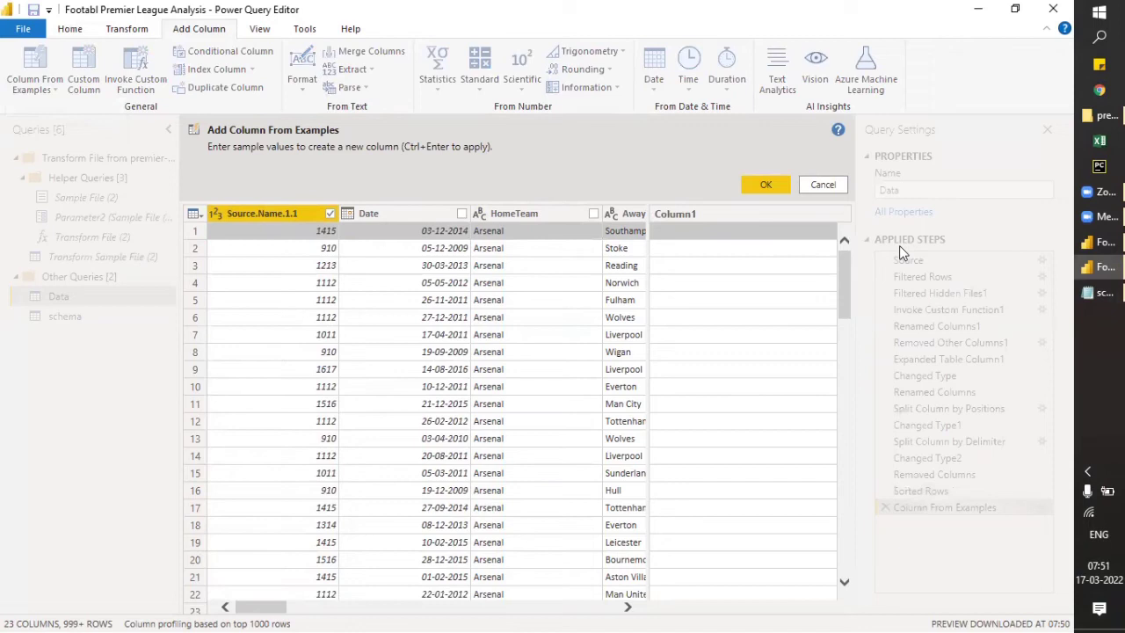
{"action": "type", "text": "1"}
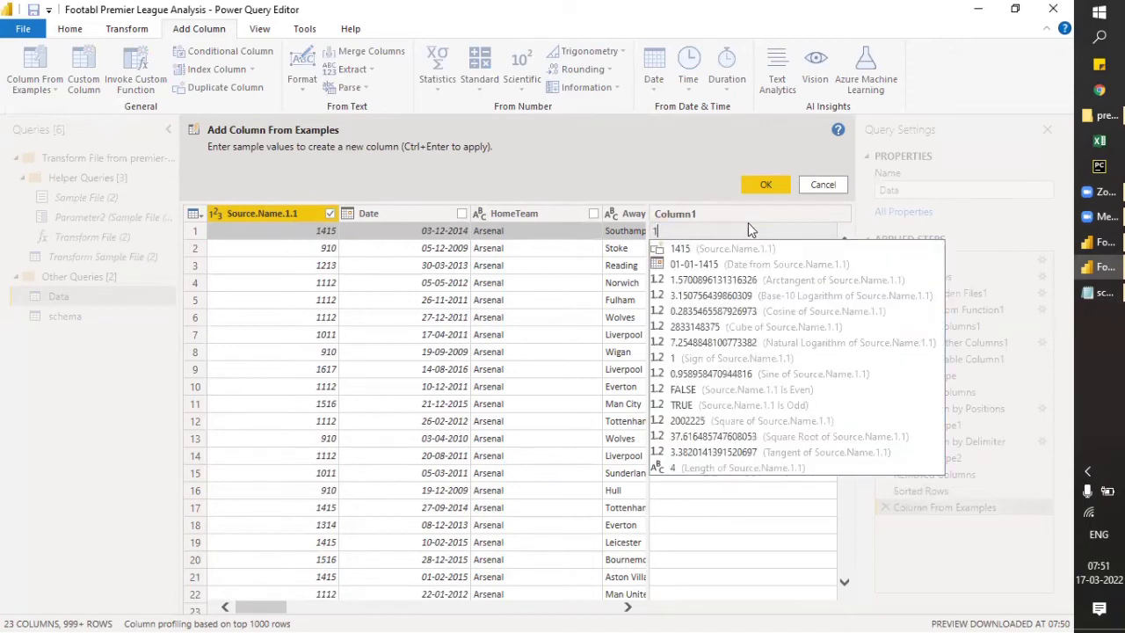
{"action": "type", "text": "4/"}
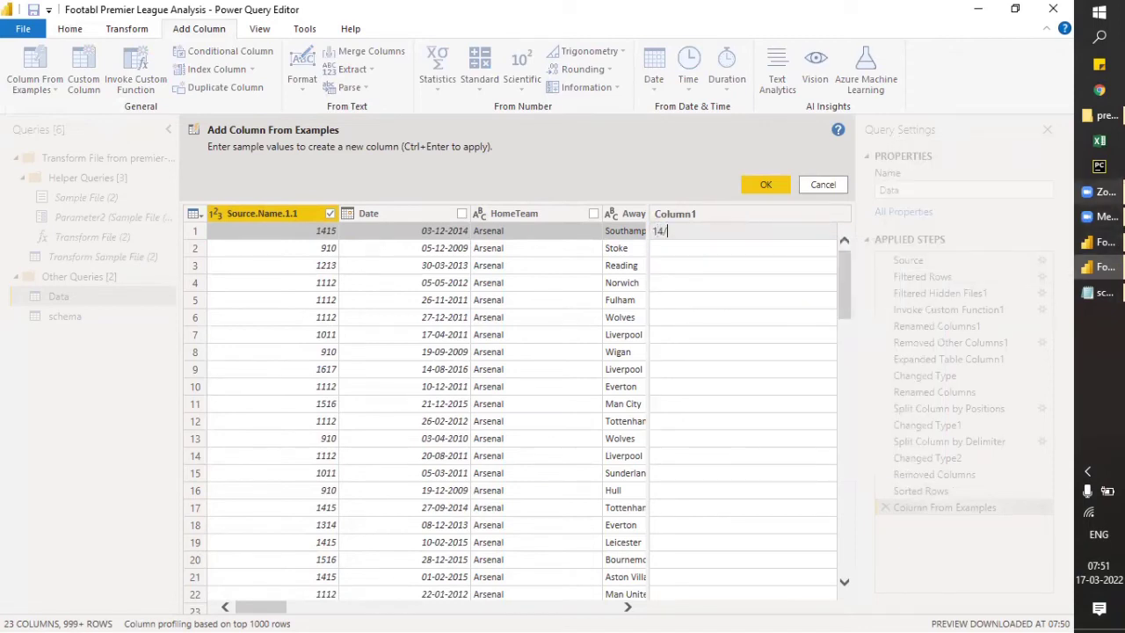
{"action": "type", "text": "15"}
{"action": "key", "text": "Return"}
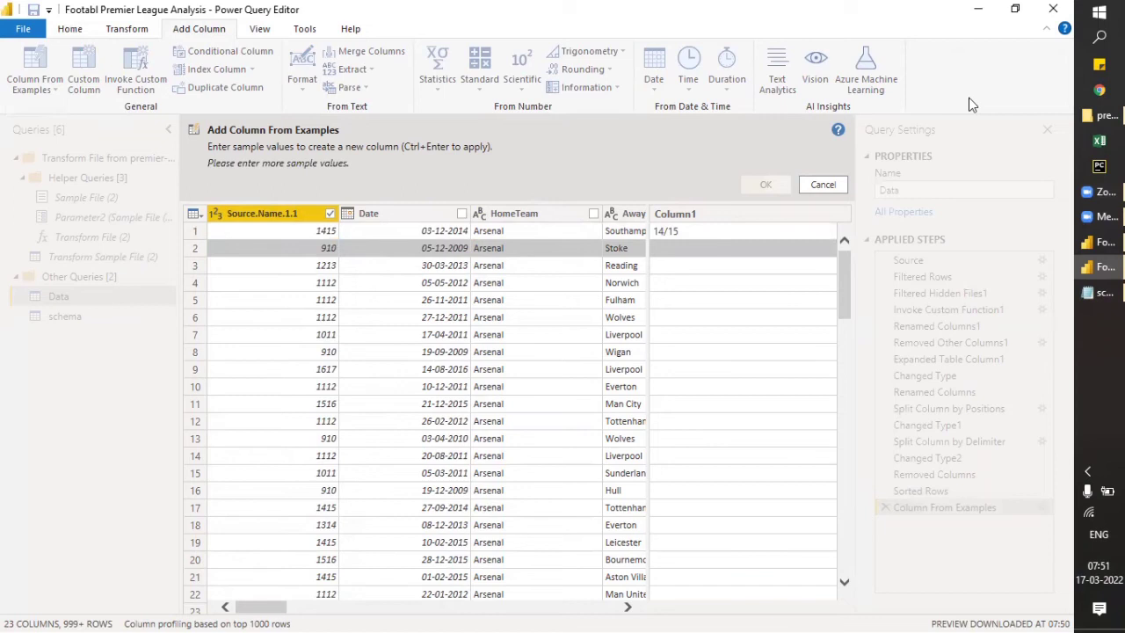
- Try giving 09/10 and 12/13 as sample values for rows 2 and 3 of the example column
{"action": "left_click", "coordinate": [679, 251]}
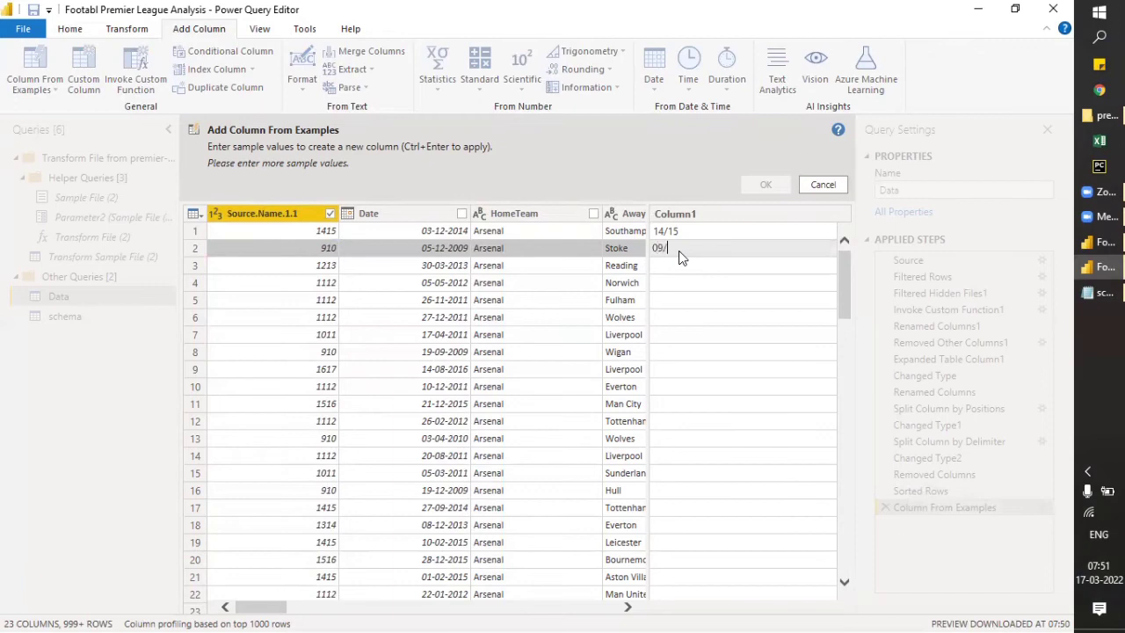
{"action": "type", "text": "09/10"}
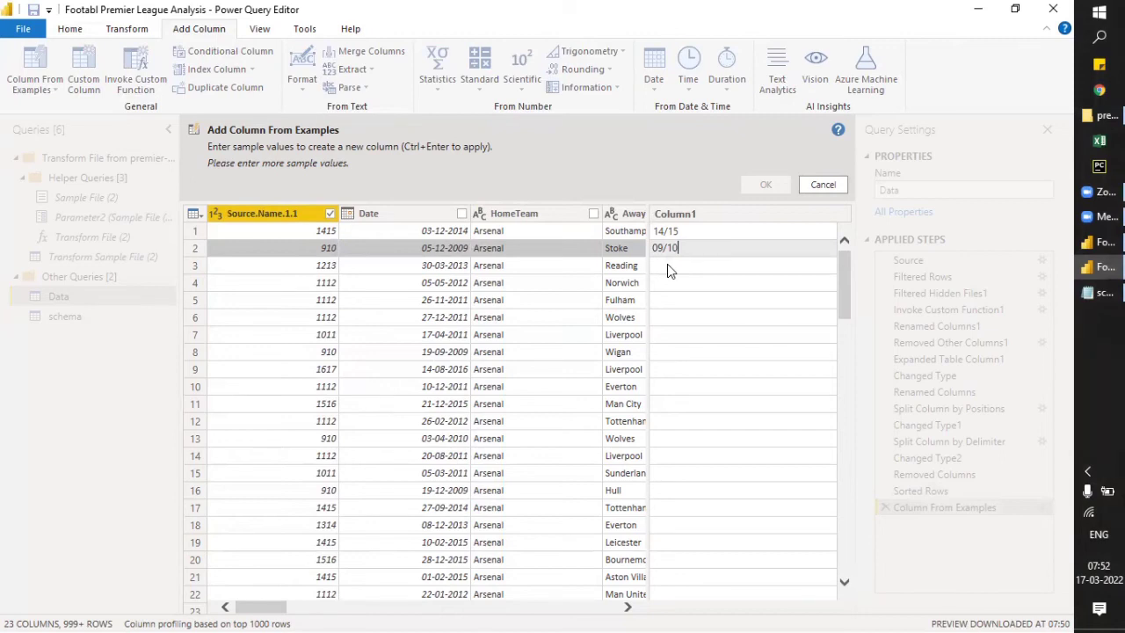
{"action": "left_click", "coordinate": [667, 264]}
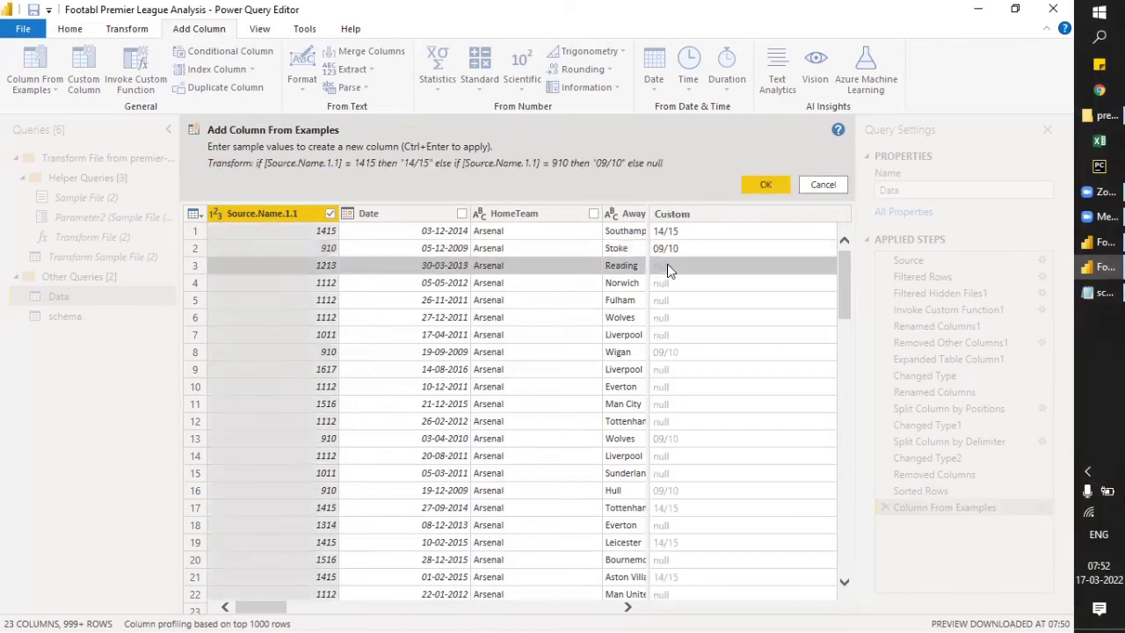
{"action": "left_click", "coordinate": [667, 265]}
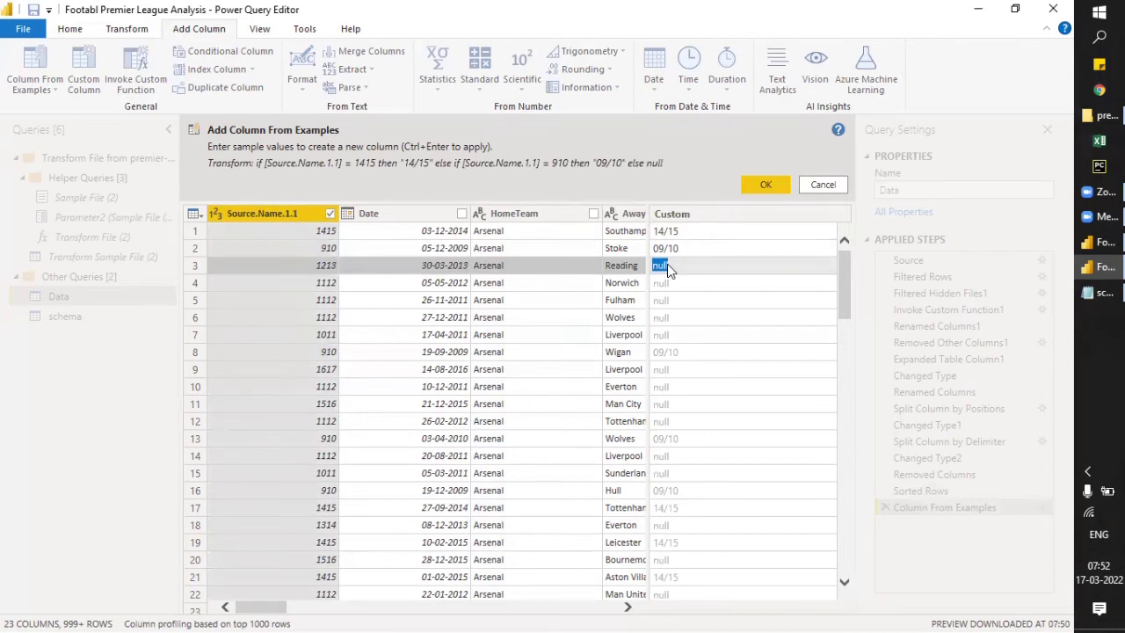
{"action": "type", "text": "12/13"}
{"action": "key", "text": "Return"}
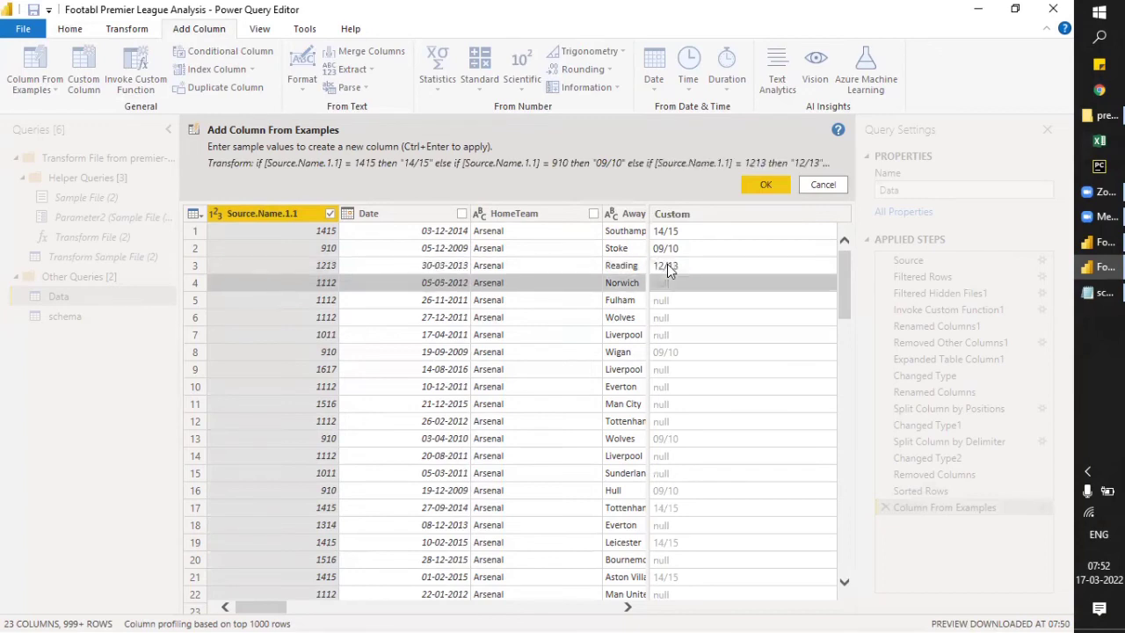
- Try giving 11/12 as the sample value for rows 4, 5 and 6 of the example column
{"action": "type", "text": "11/11"}
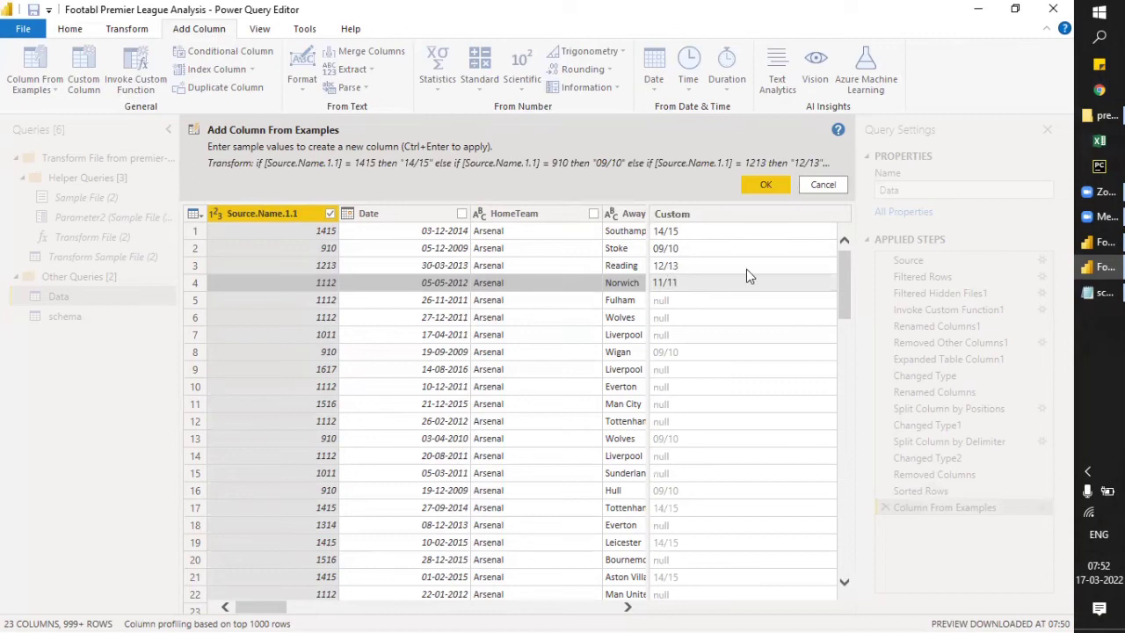
{"action": "key", "text": "BackSpace"}
{"action": "type", "text": "2"}
{"action": "left_click", "coordinate": [743, 300]}
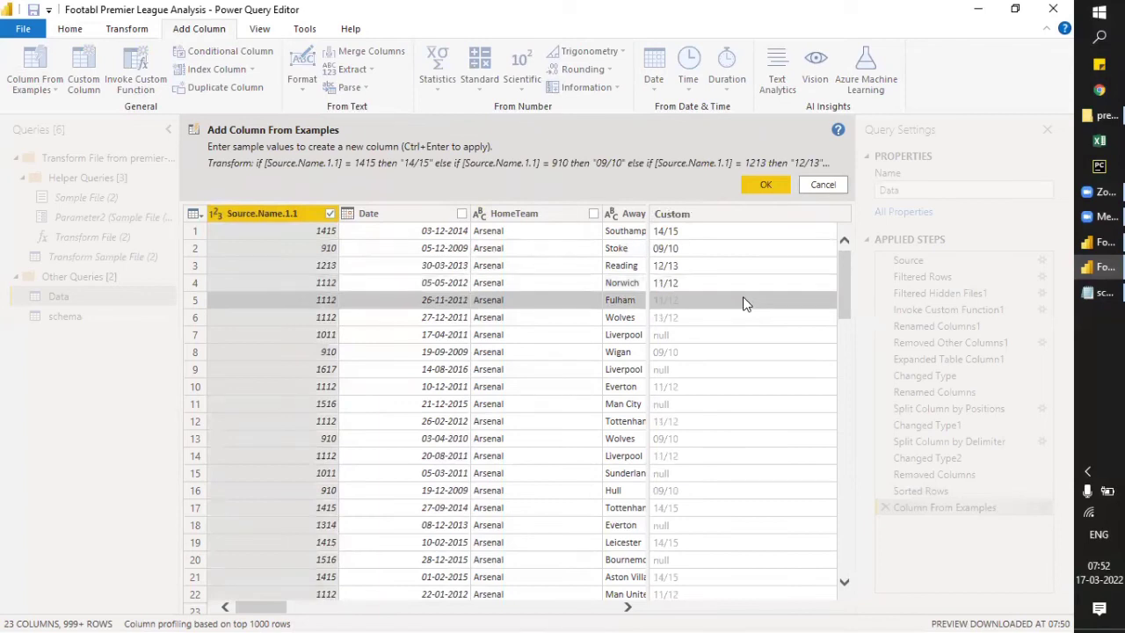
{"action": "type", "text": "11/1"}
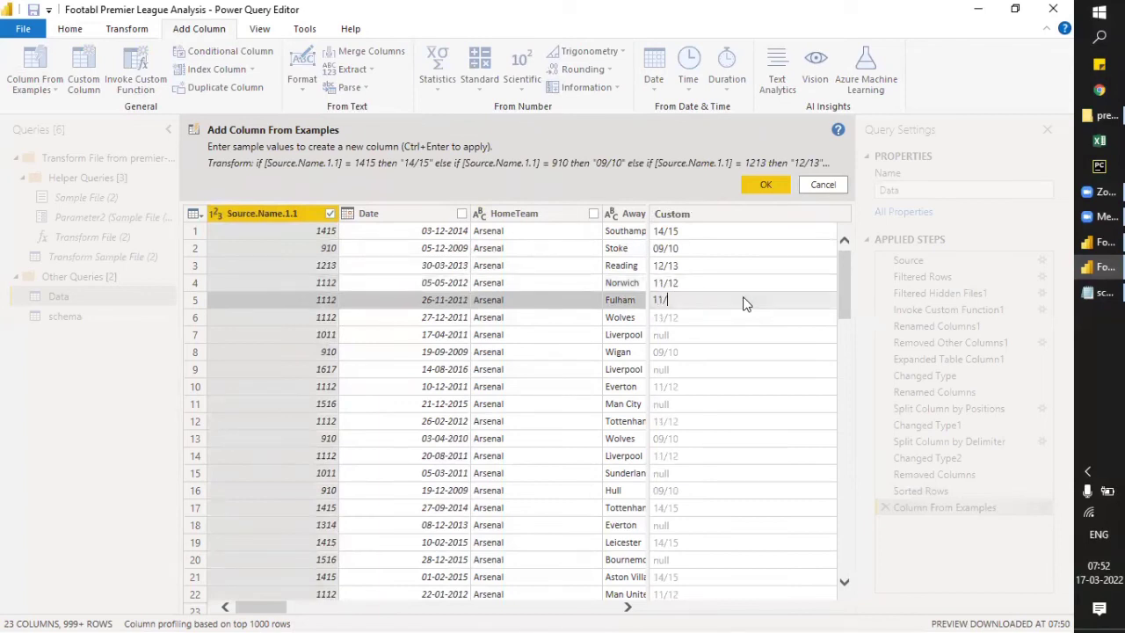
{"action": "type", "text": "2"}
{"action": "key", "text": "Return"}
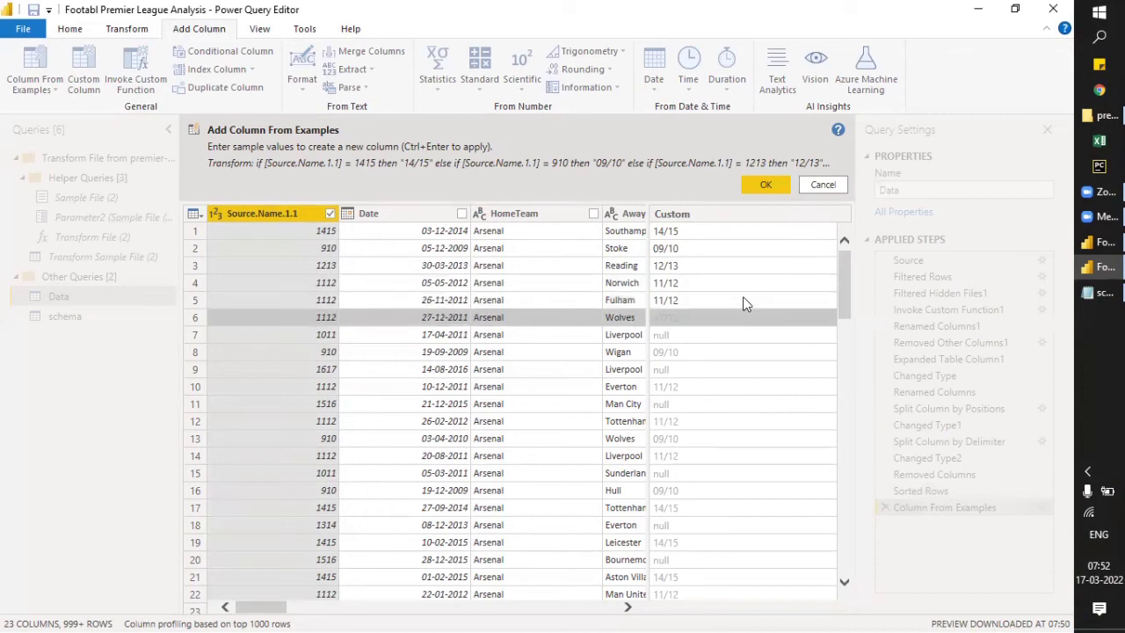
{"action": "type", "text": "11/12"}
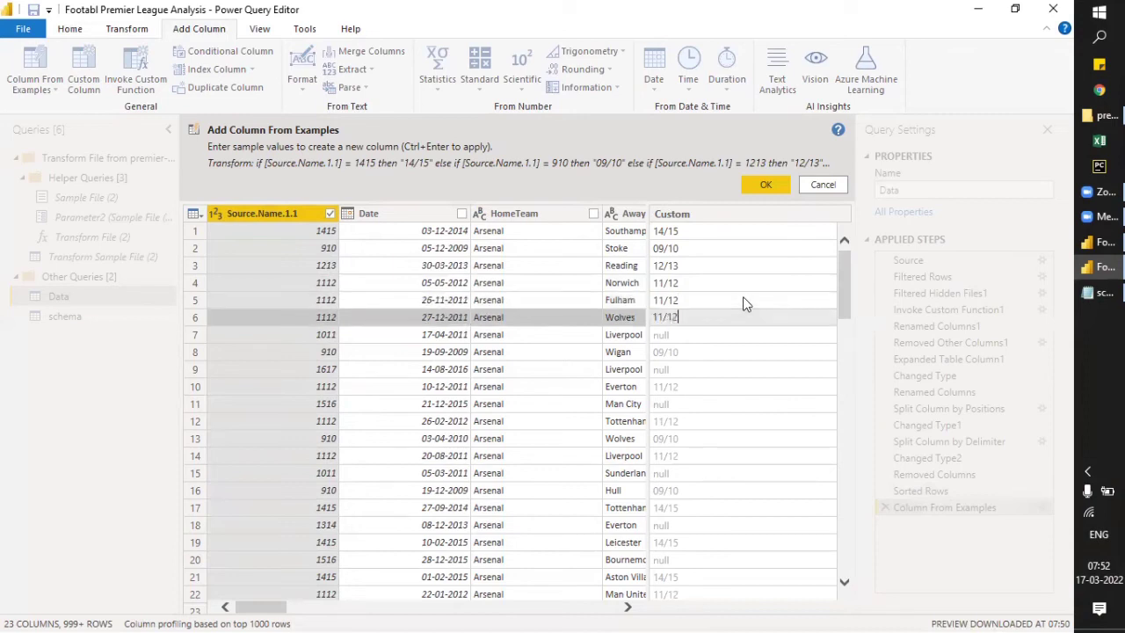
{"action": "key", "text": "Return"}
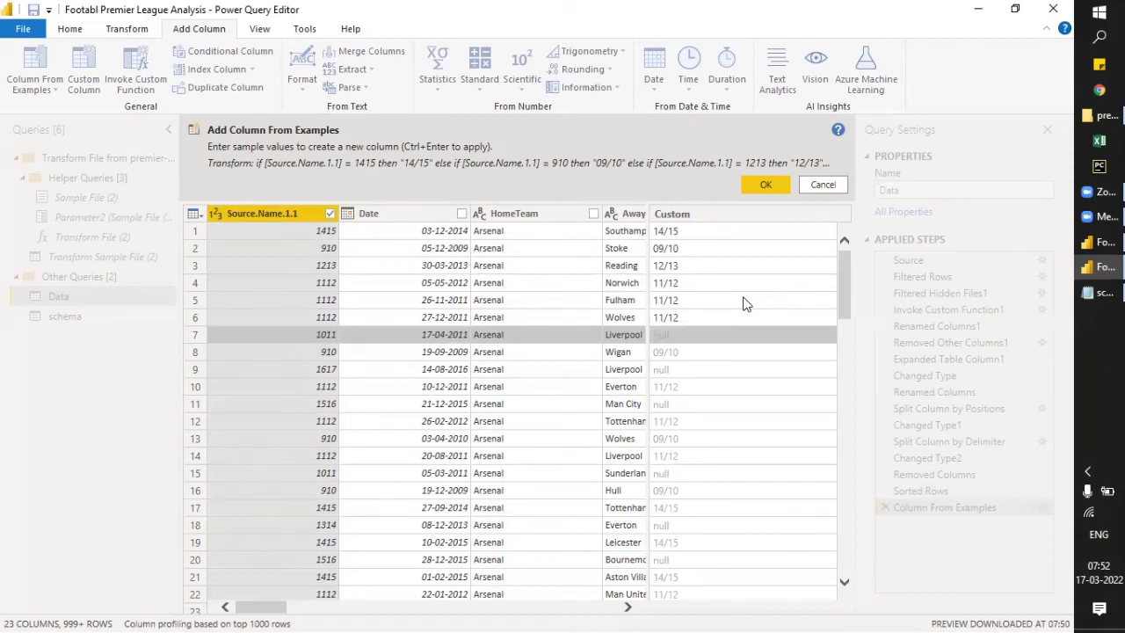
- Try giving 10/12, 09/10 and 16/17 as sample values for rows 7 to 9 of the example column
{"action": "type", "text": "10/12"}
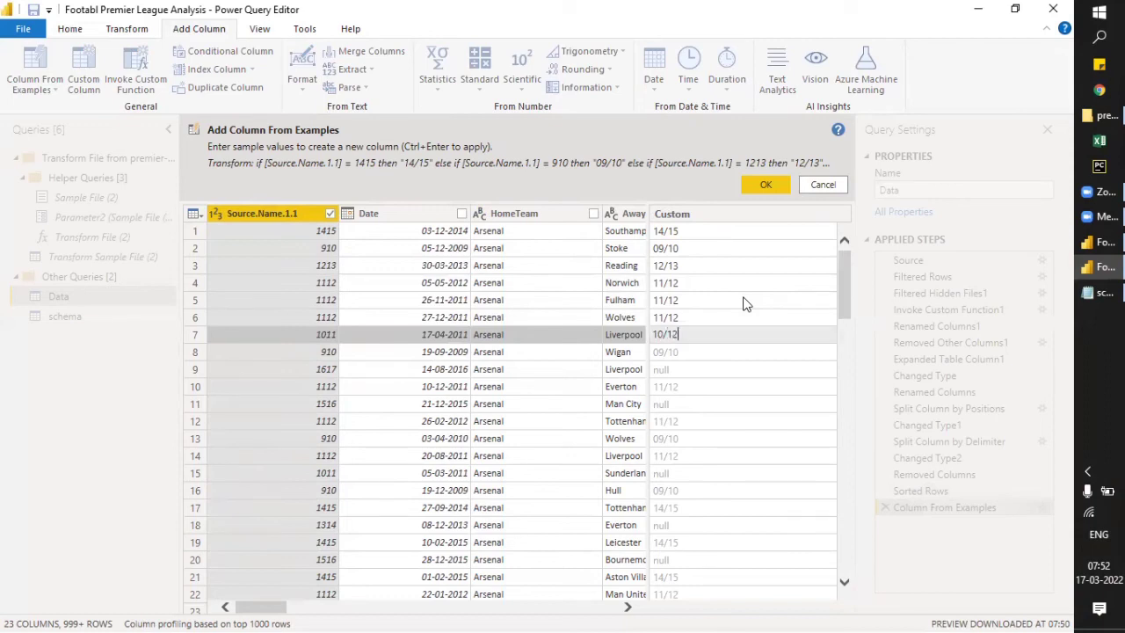
{"action": "key", "text": "Return"}
{"action": "type", "text": "09/10"}
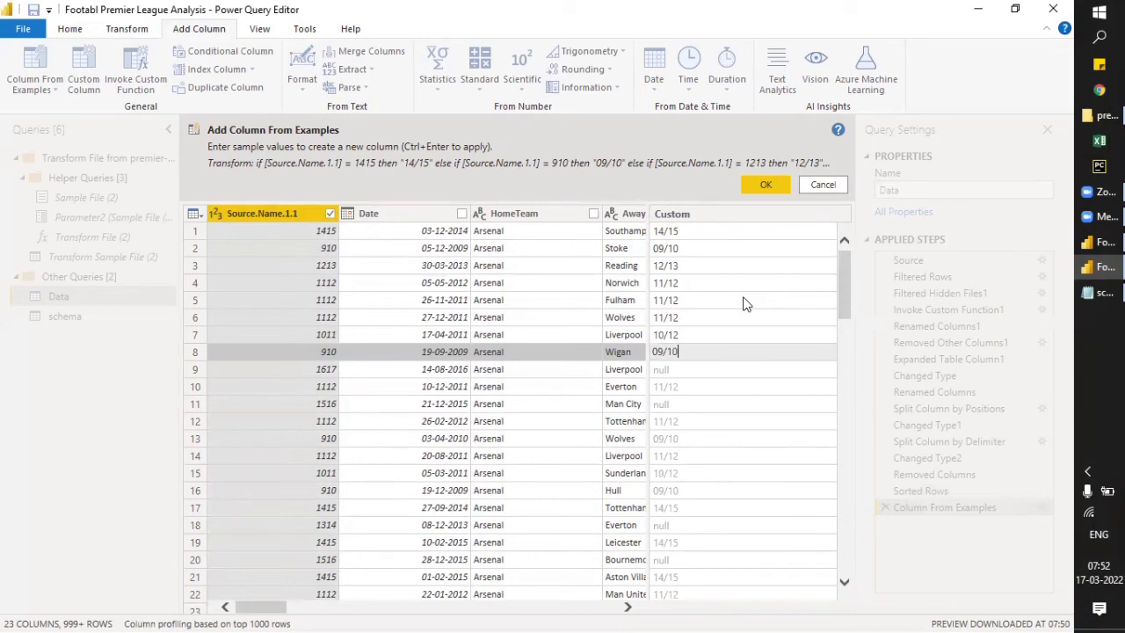
{"action": "key", "text": "Return"}
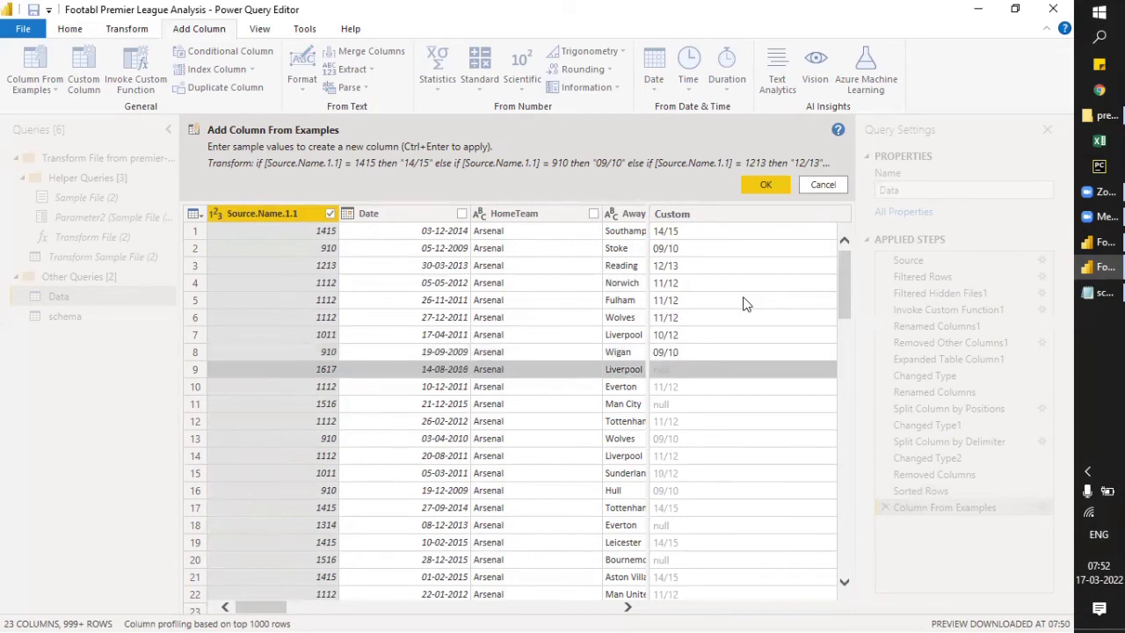
{"action": "type", "text": "16"}
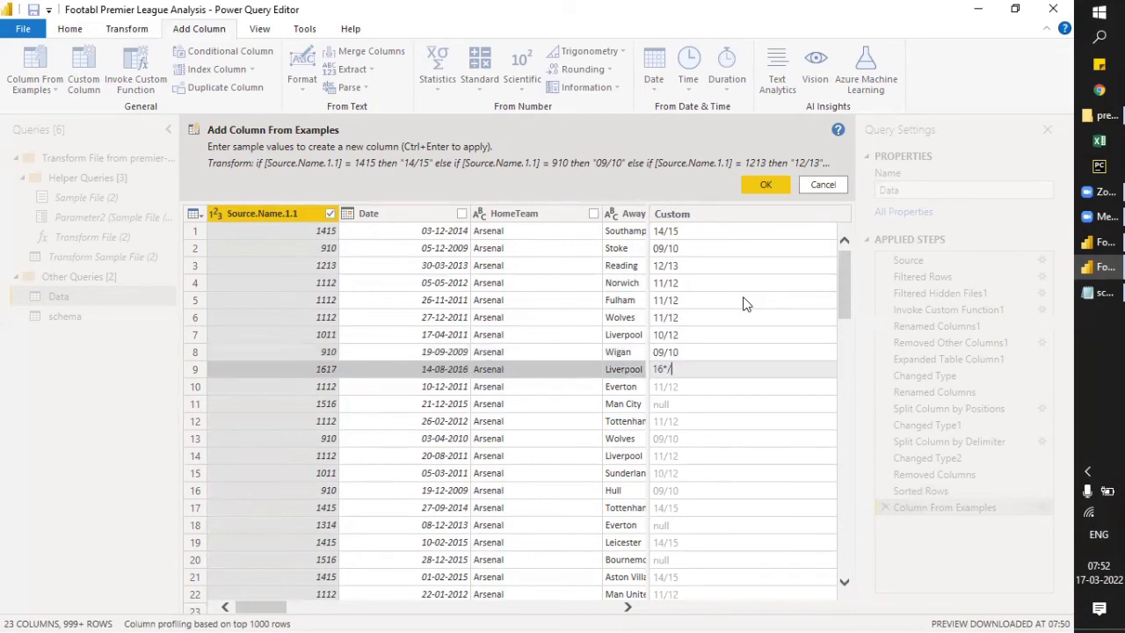
{"action": "type", "text": "/17"}
{"action": "key", "text": "Return"}
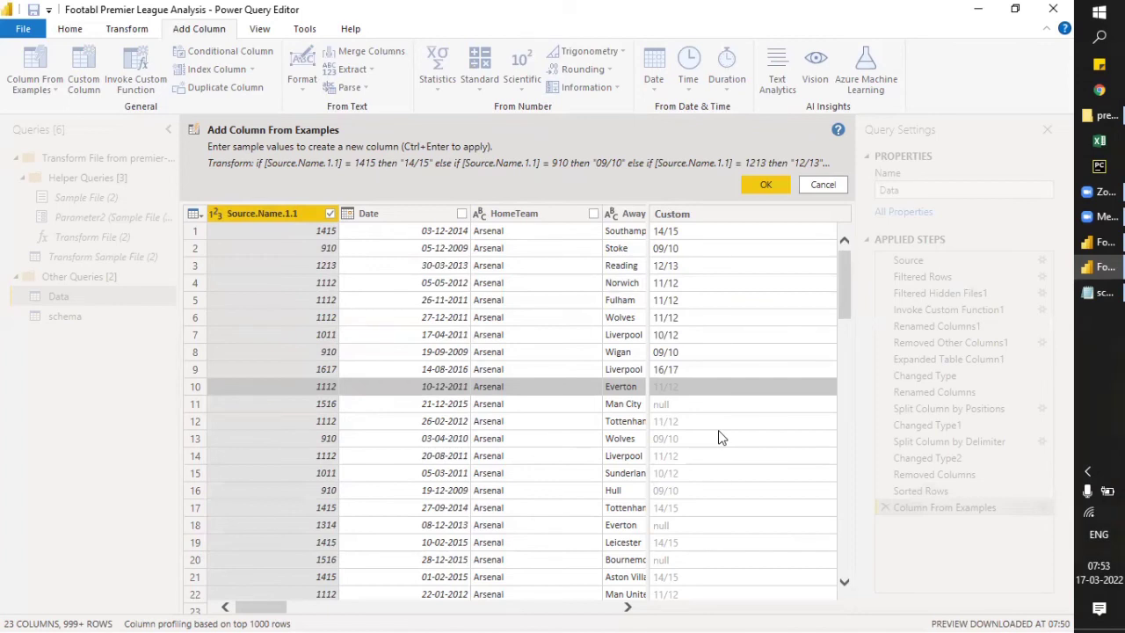
- Try giving 11/11 and 15/16 as sample values for rows 10 and 11 of the example column
{"action": "type", "text": "11/"}
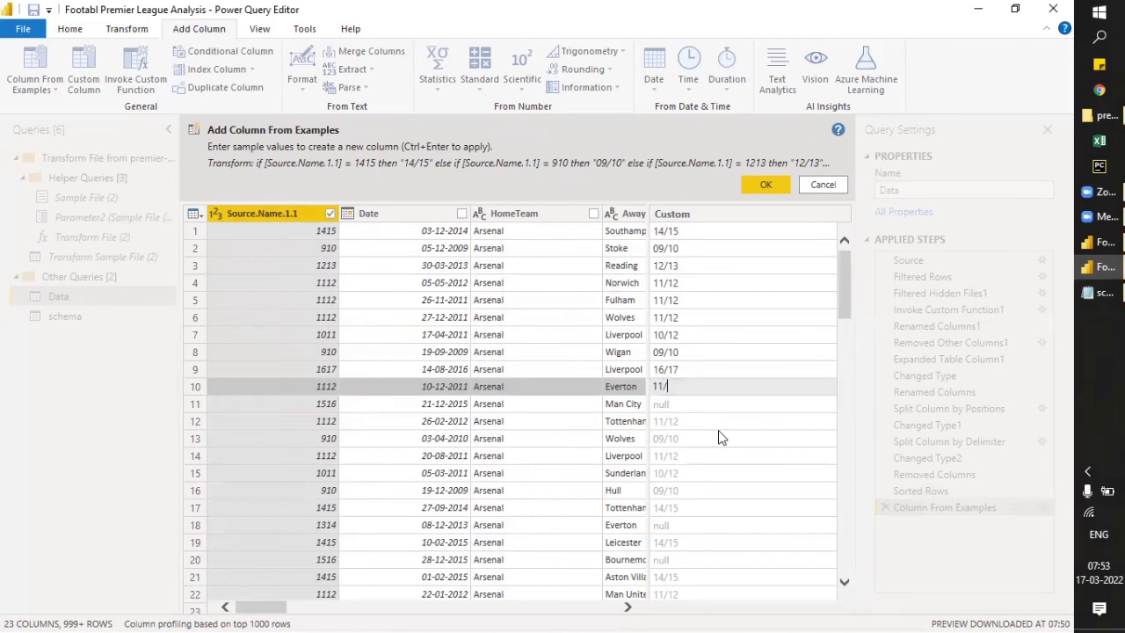
{"action": "type", "text": "11"}
{"action": "key", "text": "Return"}
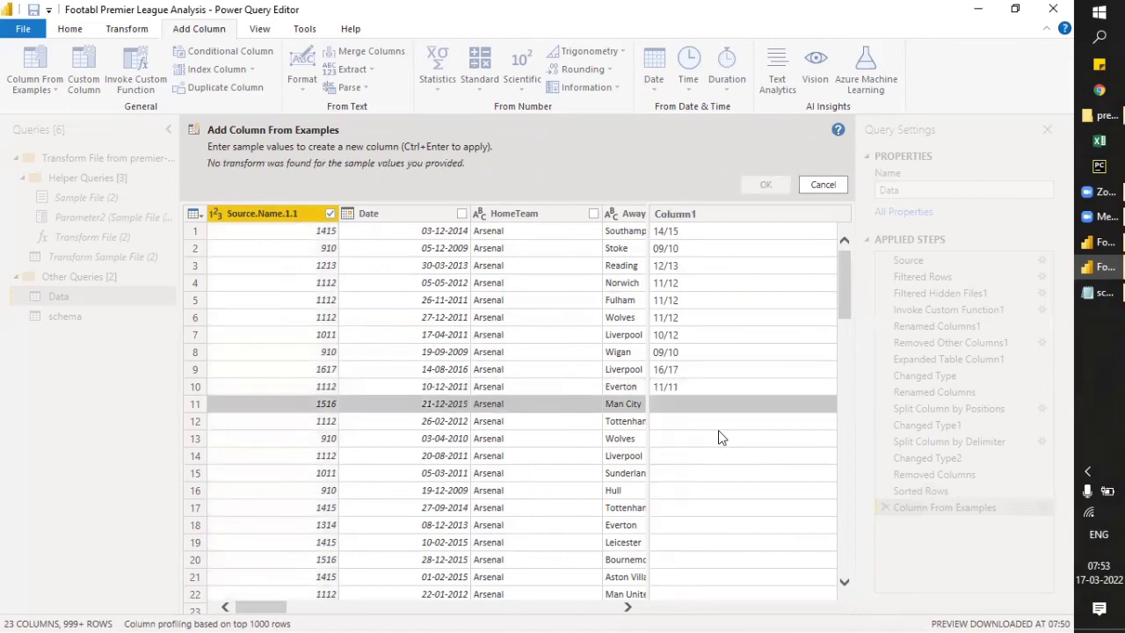
{"action": "type", "text": "15/16"}
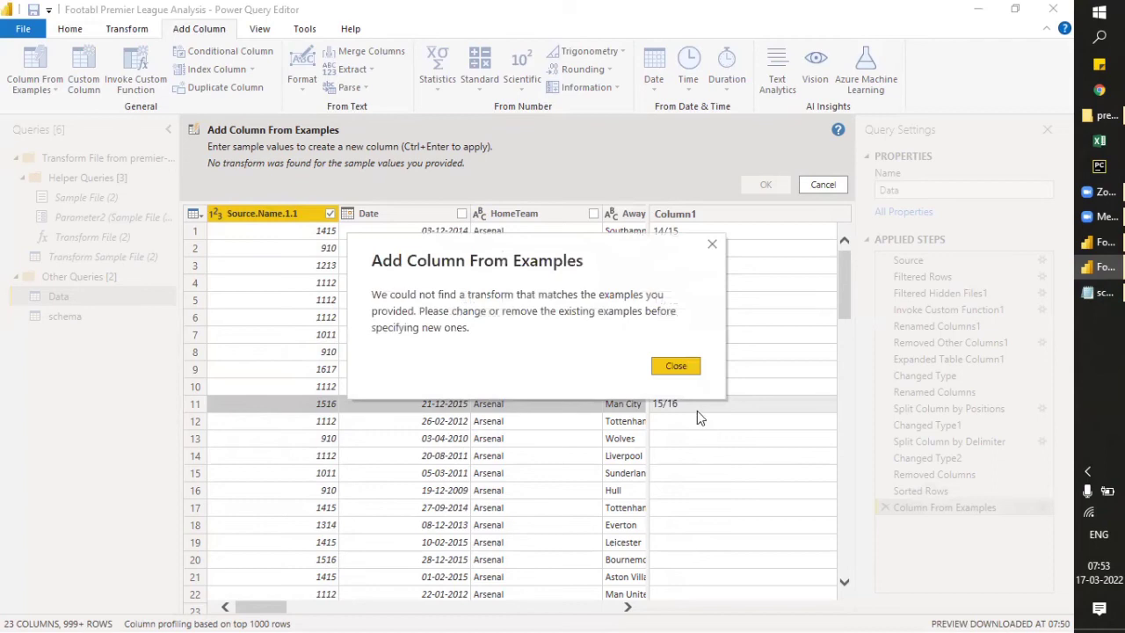
{"action": "left_click", "coordinate": [676, 366]}
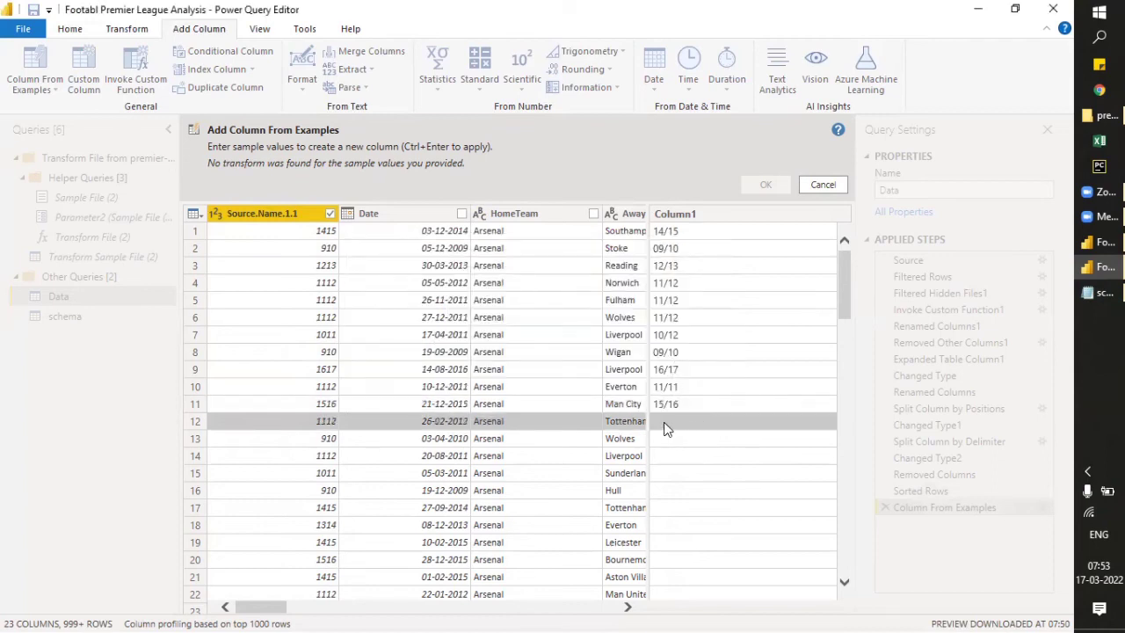
- Try 11/12 as the sample value for row 12, and cancel adding the column from examples
{"action": "left_click", "coordinate": [666, 428]}
{"action": "type", "text": "11/12"}
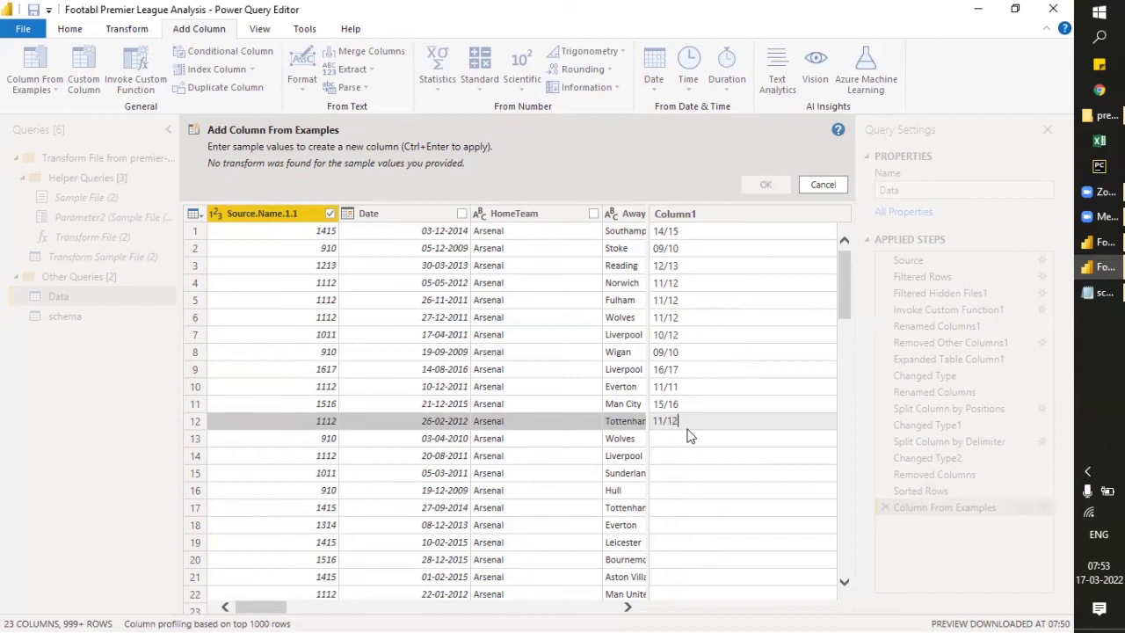
{"action": "key", "text": "Return"}
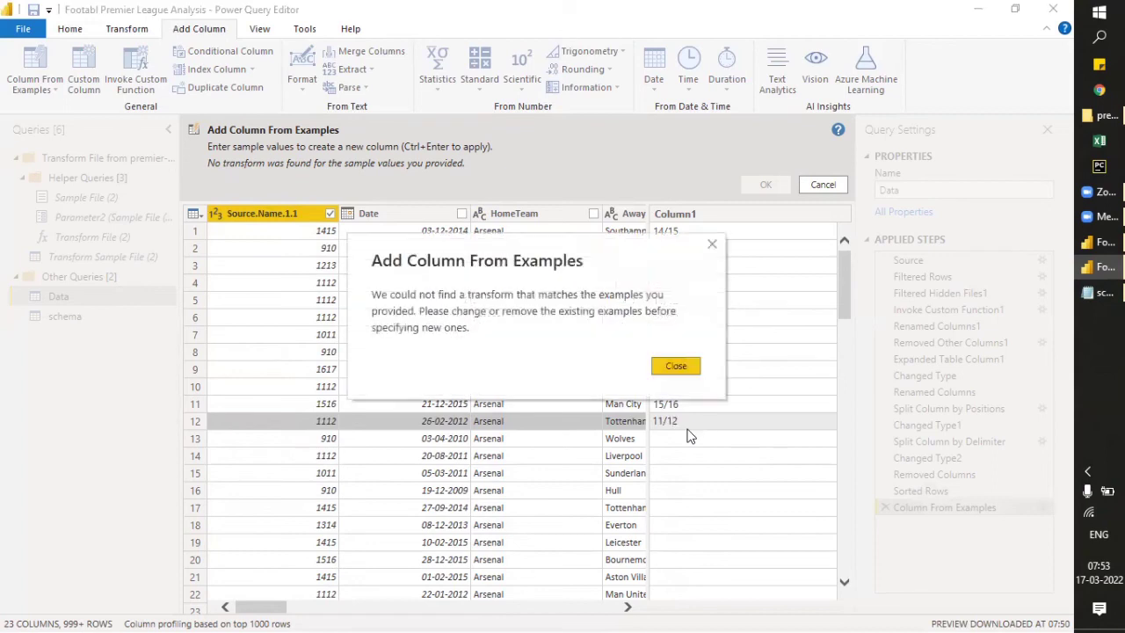
{"action": "left_click", "coordinate": [676, 366]}
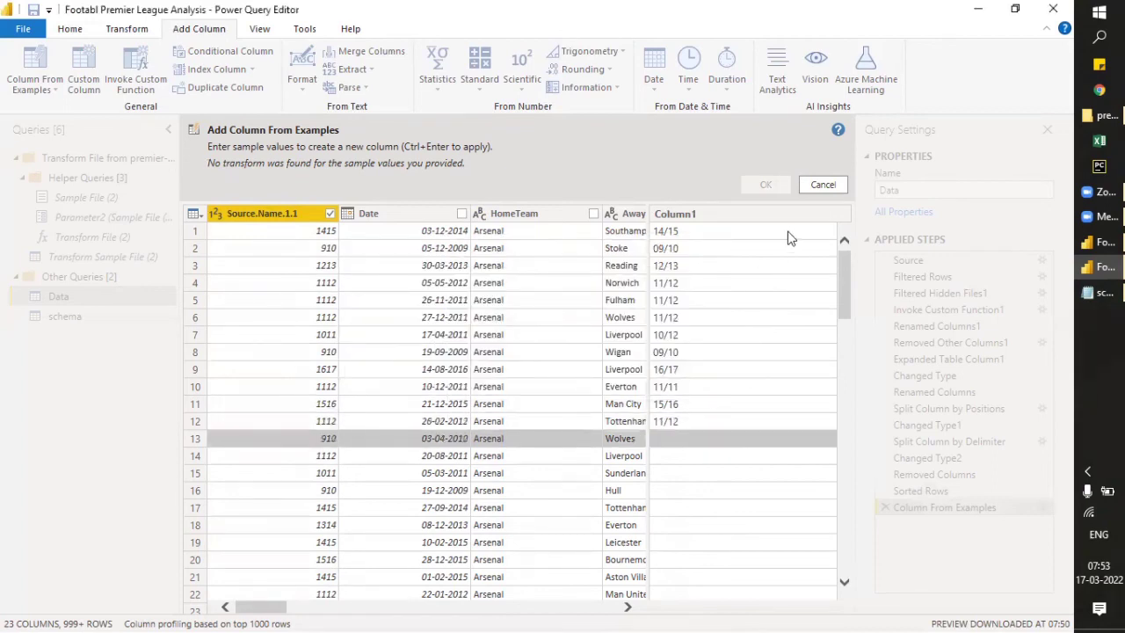
{"action": "left_click", "coordinate": [816, 186]}
{"action": "left_click", "coordinate": [816, 186]}
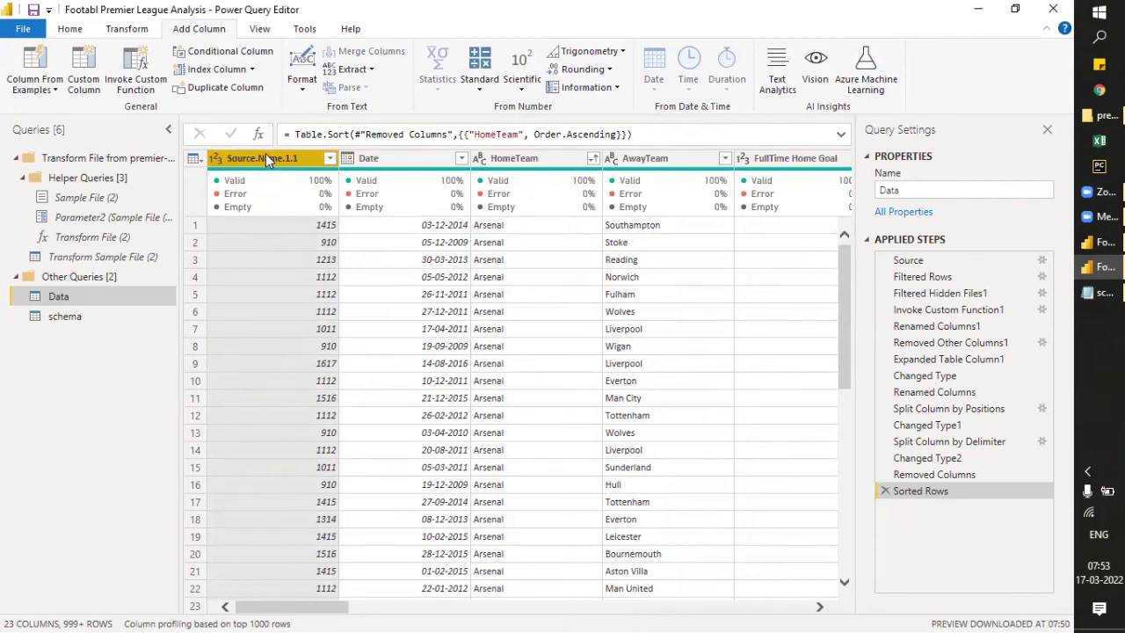
- Compare the data at the Removed Columns applied step with the data at the Sorted Rows step
{"action": "left_click", "coordinate": [906, 476]}
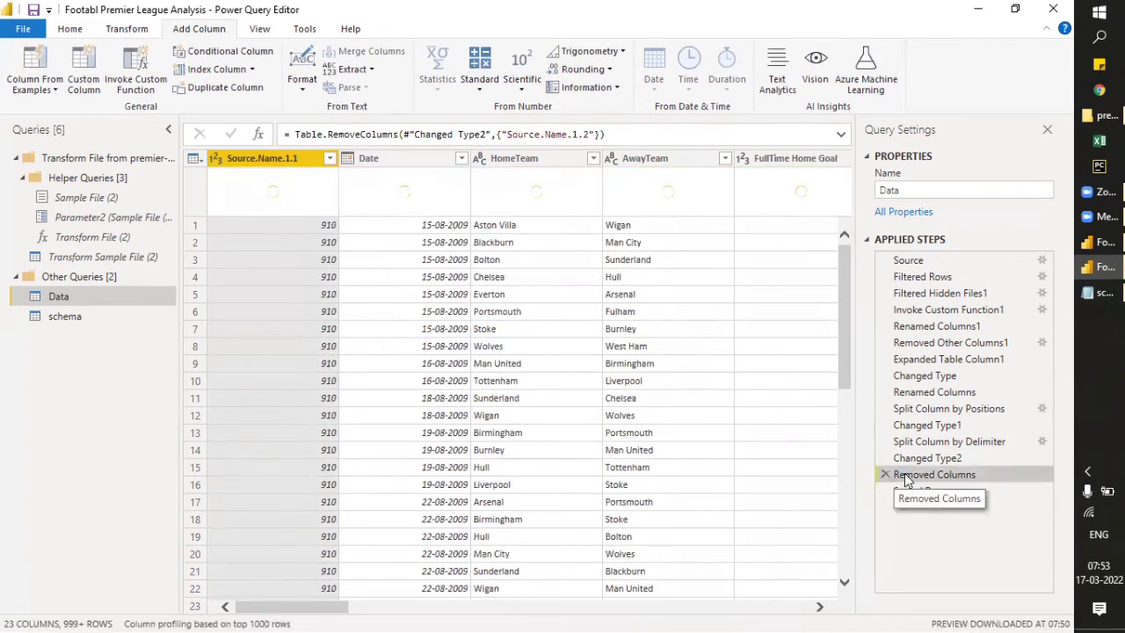
{"action": "left_click", "coordinate": [914, 492]}
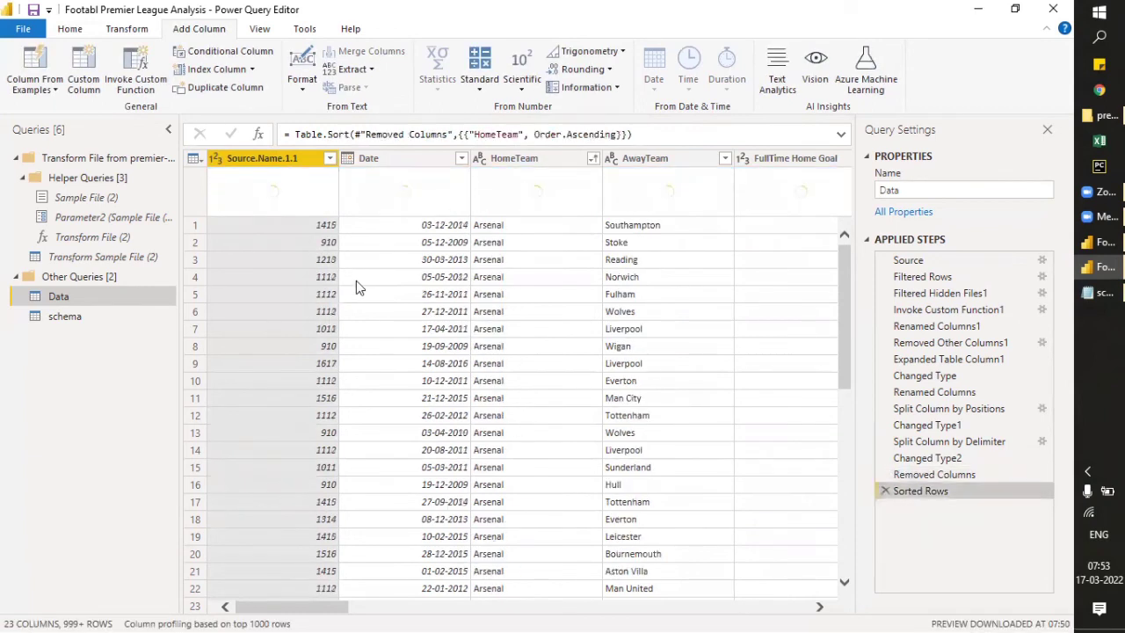
- Start a column from examples based on the selected Source.Name.1.1 column, with 14/15 as the sample value for row 1
{"action": "left_click", "coordinate": [49, 88]}
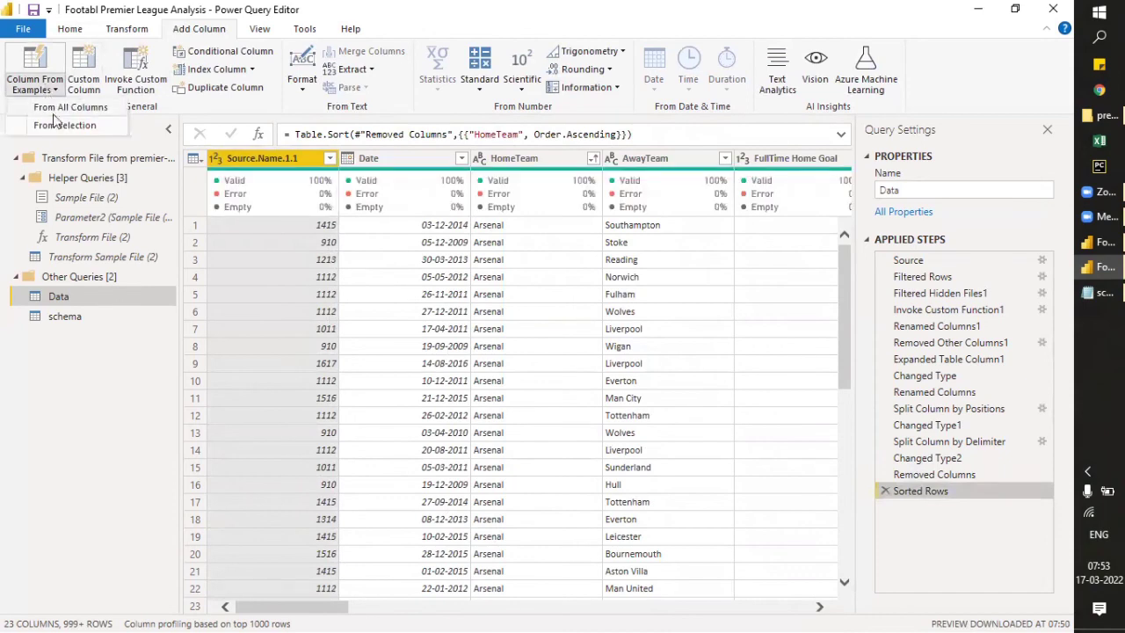
{"action": "left_click", "coordinate": [59, 128]}
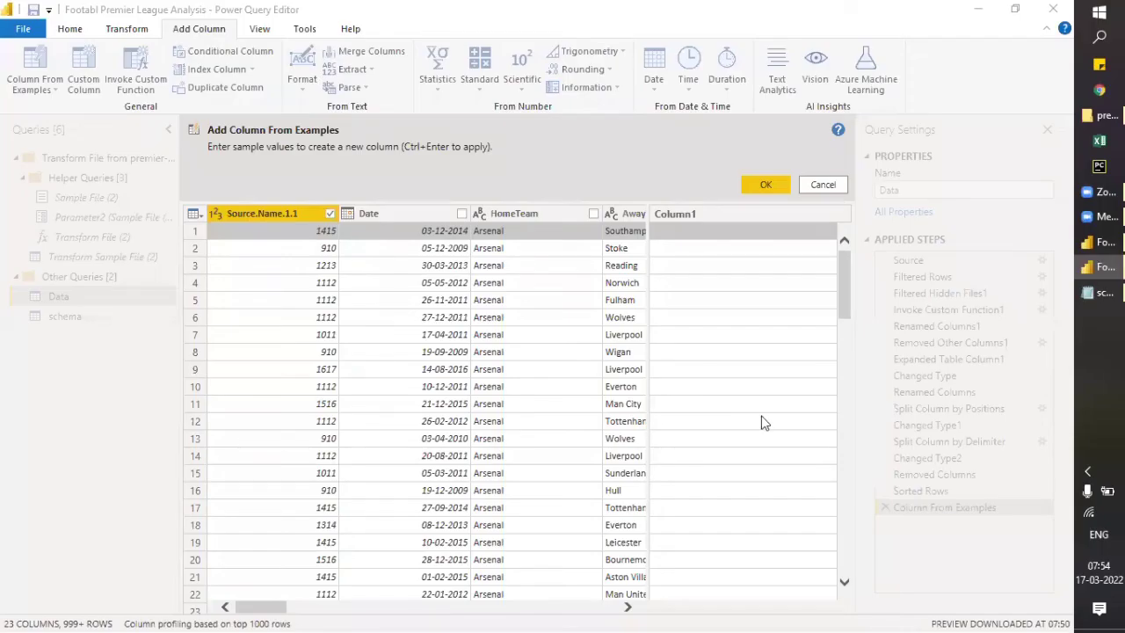
{"action": "left_click", "coordinate": [718, 233]}
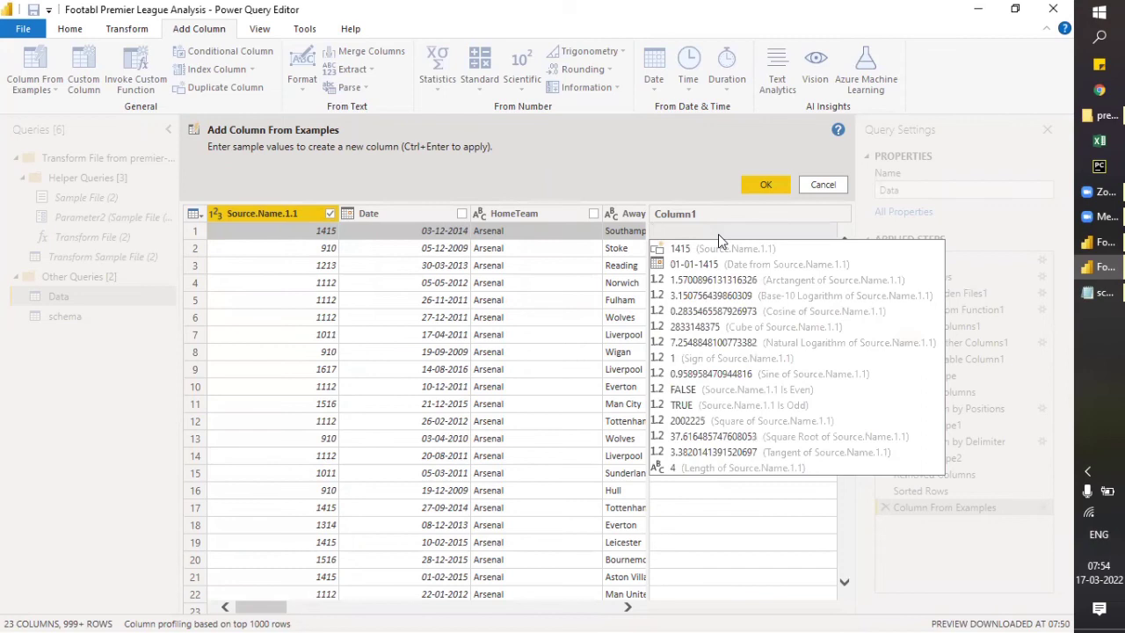
{"action": "type", "text": "4"}
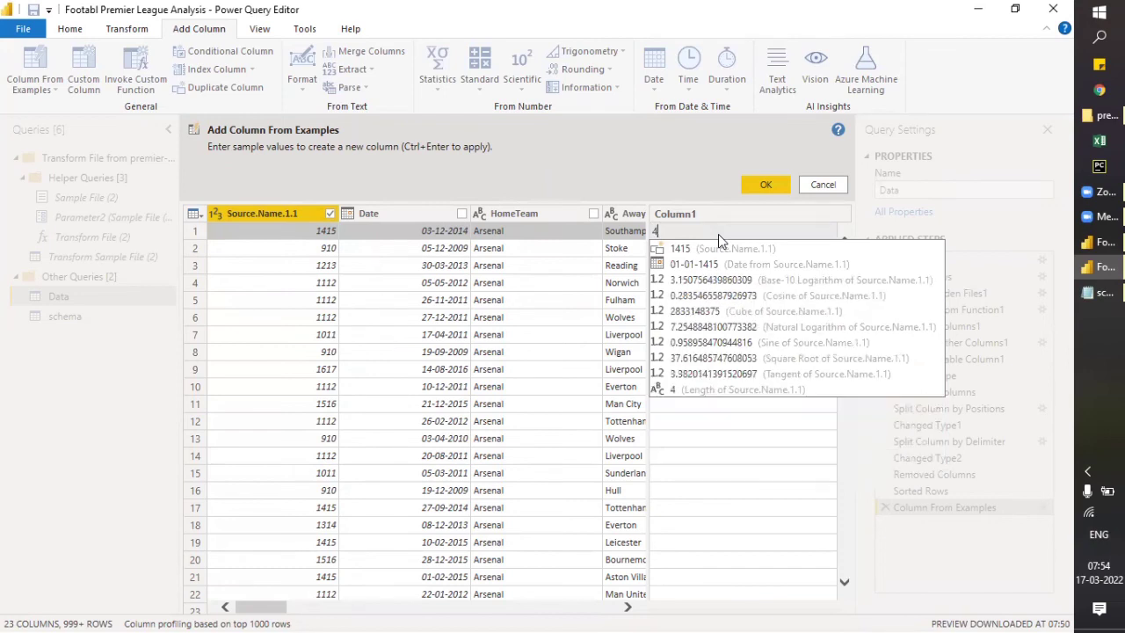
{"action": "key", "text": "BackSpace"}
{"action": "type", "text": "14/15"}
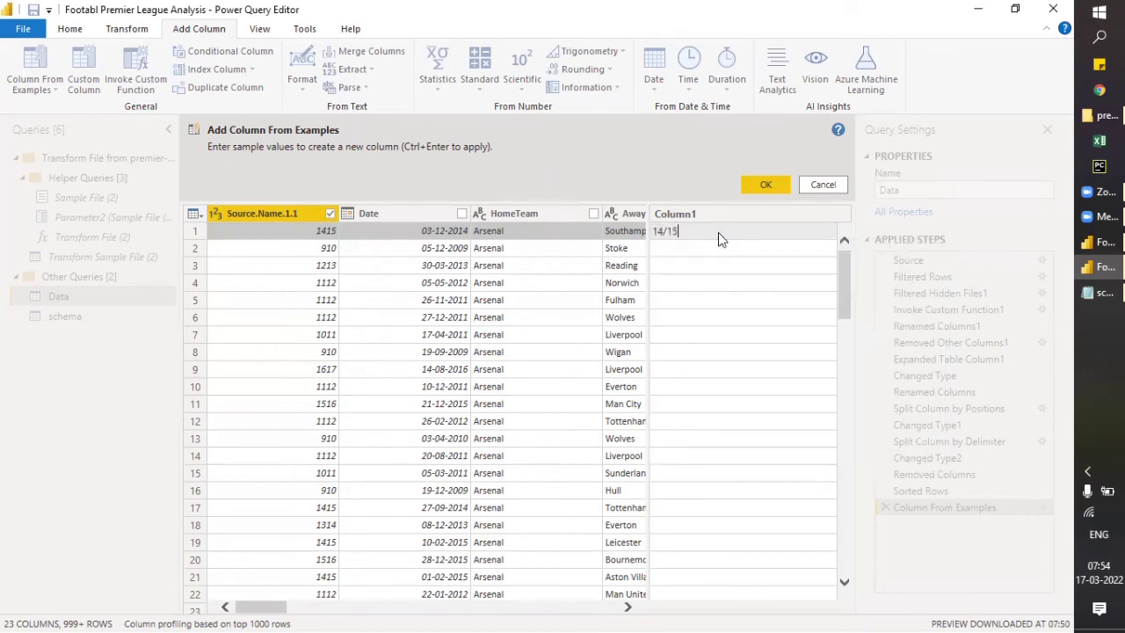
{"action": "key", "text": "Return"}
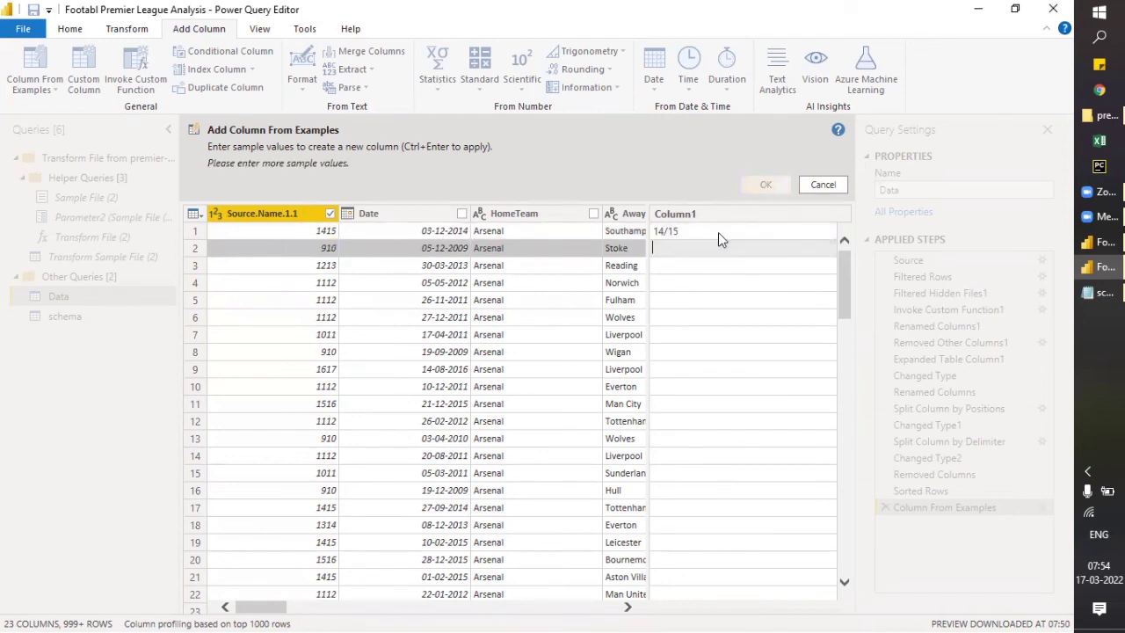
- Give 09/10, 12/13 and 11/12 as sample values for rows 2 to 4 of the example column
{"action": "type", "text": "09/10"}
{"action": "key", "text": "Return"}
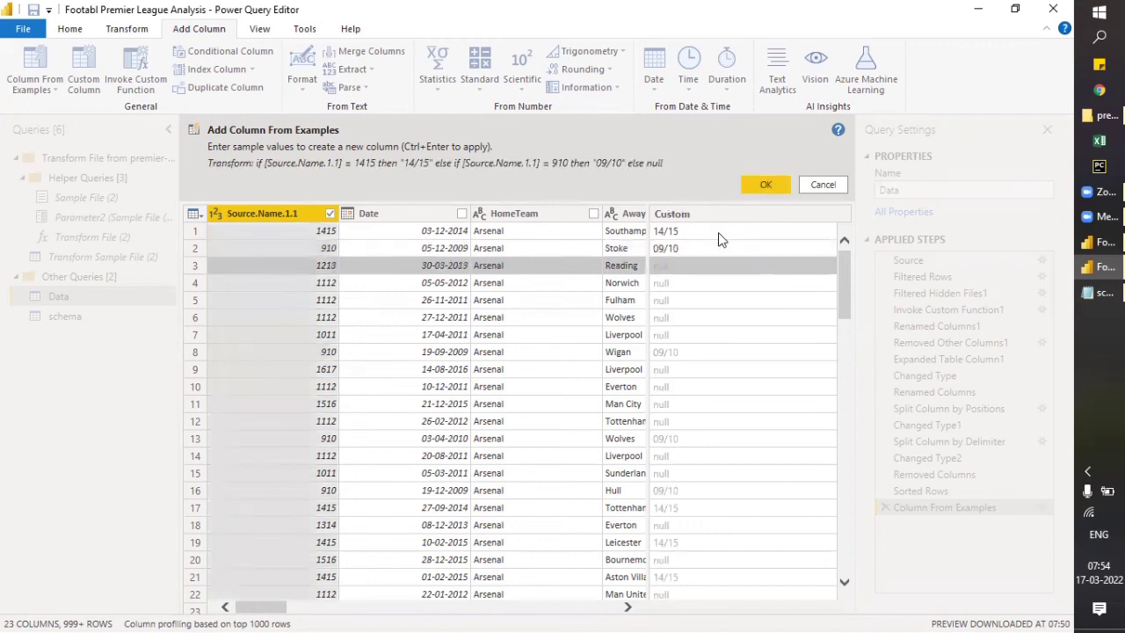
{"action": "type", "text": "12/13"}
{"action": "key", "text": "Return"}
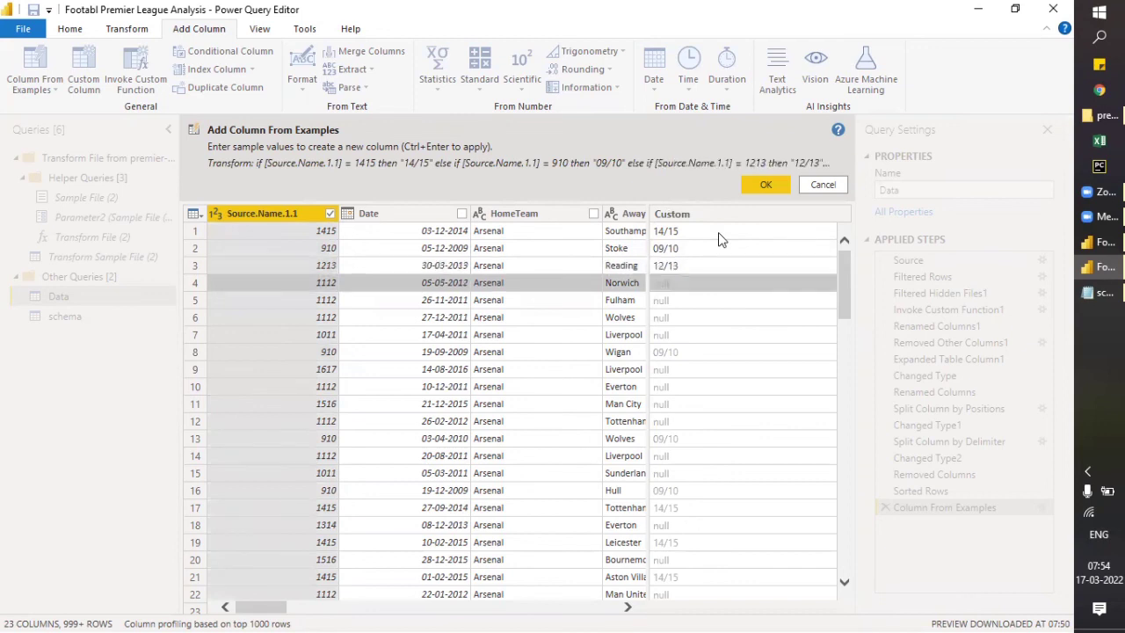
{"action": "type", "text": "11/12"}
{"action": "key", "text": "Return"}
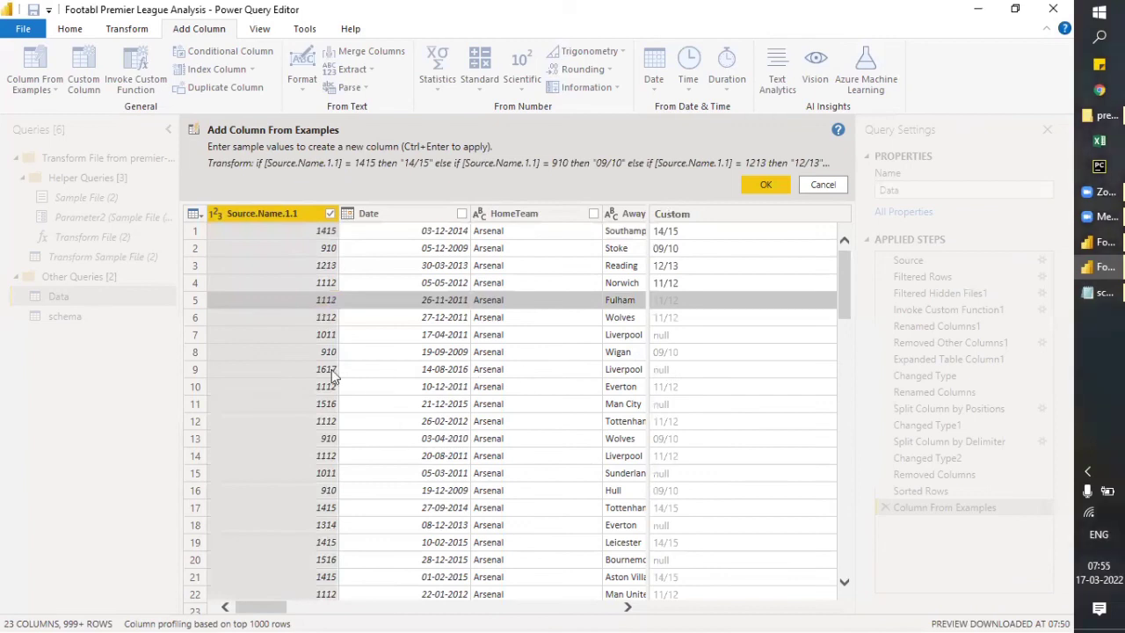
- Give 10/11, 16/17 and 15/16 as sample values for rows 7, 9 and 11 of the example column
{"action": "left_click", "coordinate": [676, 341]}
{"action": "type", "text": "10/11"}
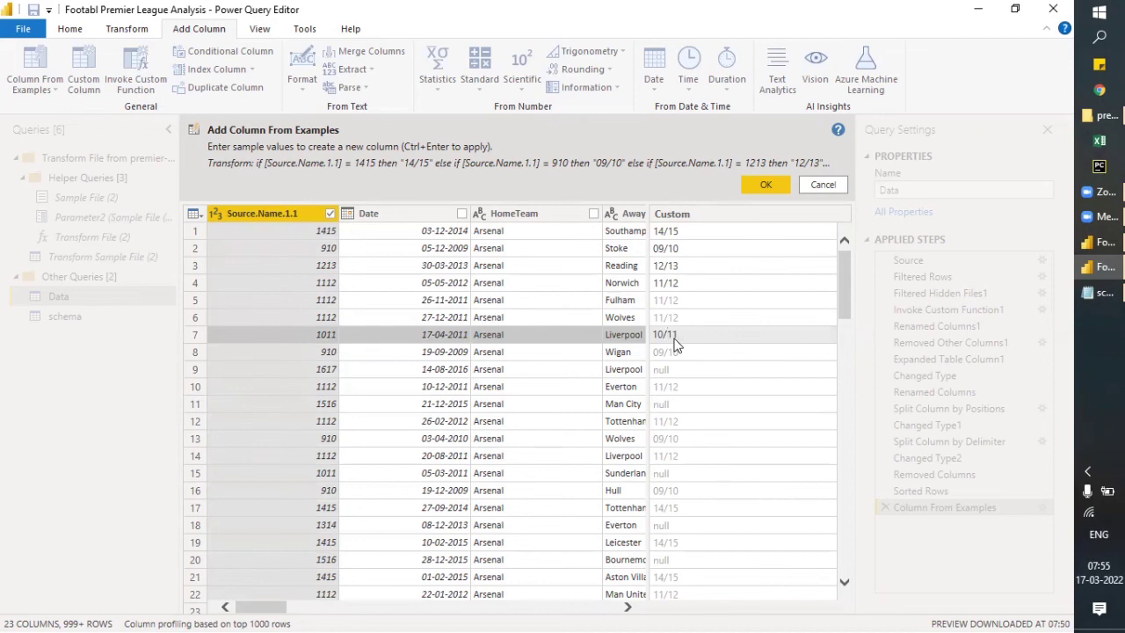
{"action": "key", "text": "Return"}
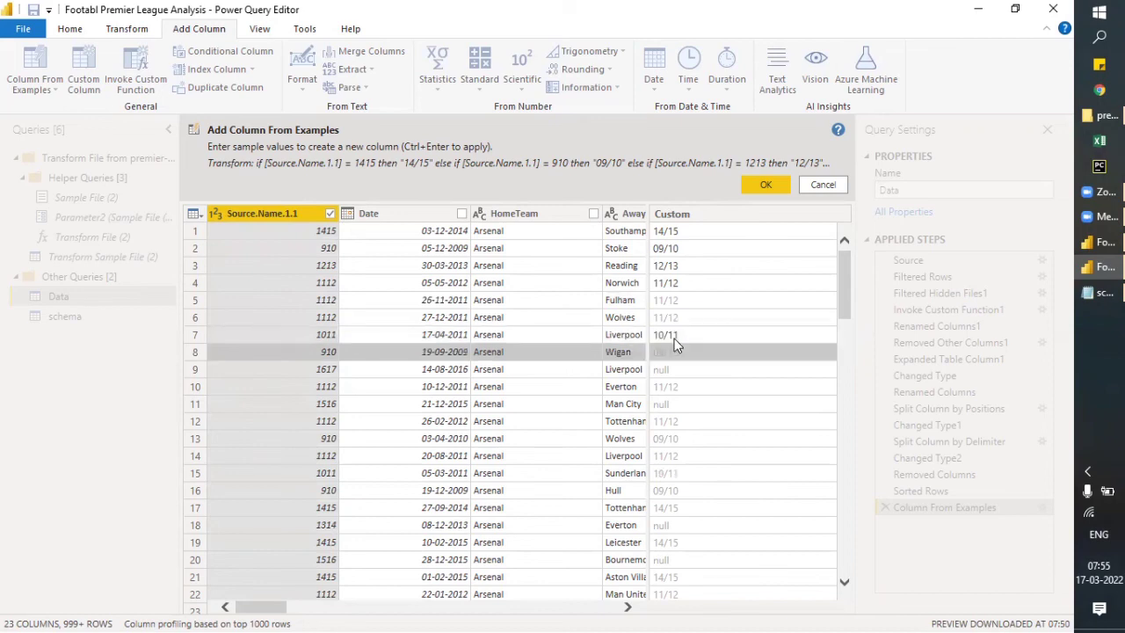
{"action": "left_click", "coordinate": [676, 370]}
{"action": "type", "text": "16/17"}
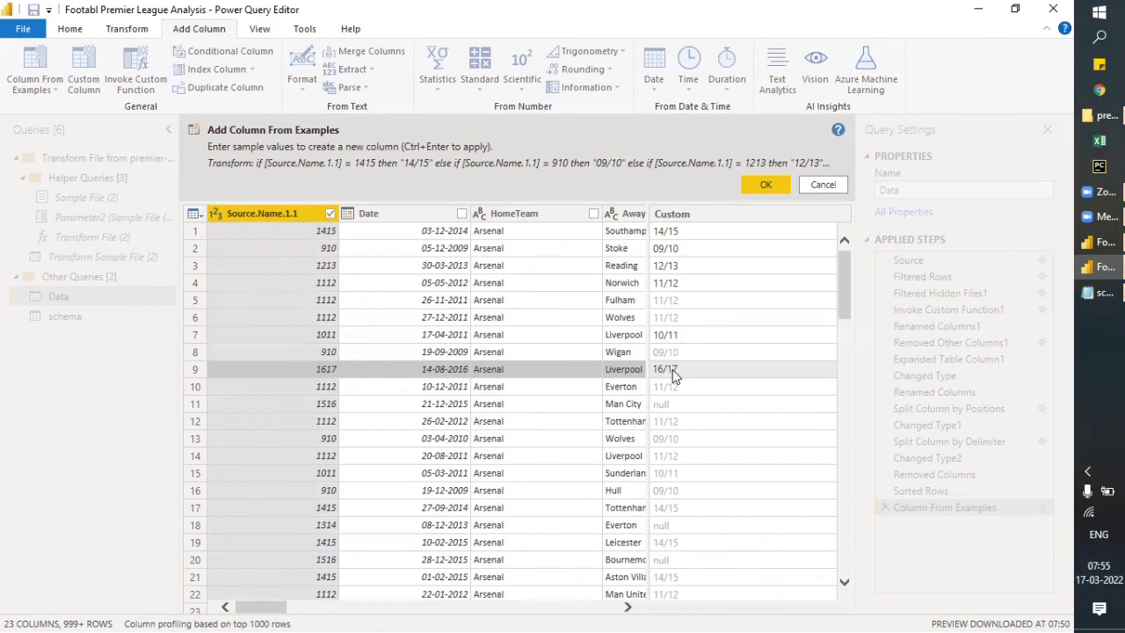
{"action": "key", "text": "Return"}
{"action": "key", "text": "Down"}
{"action": "type", "text": "15"}
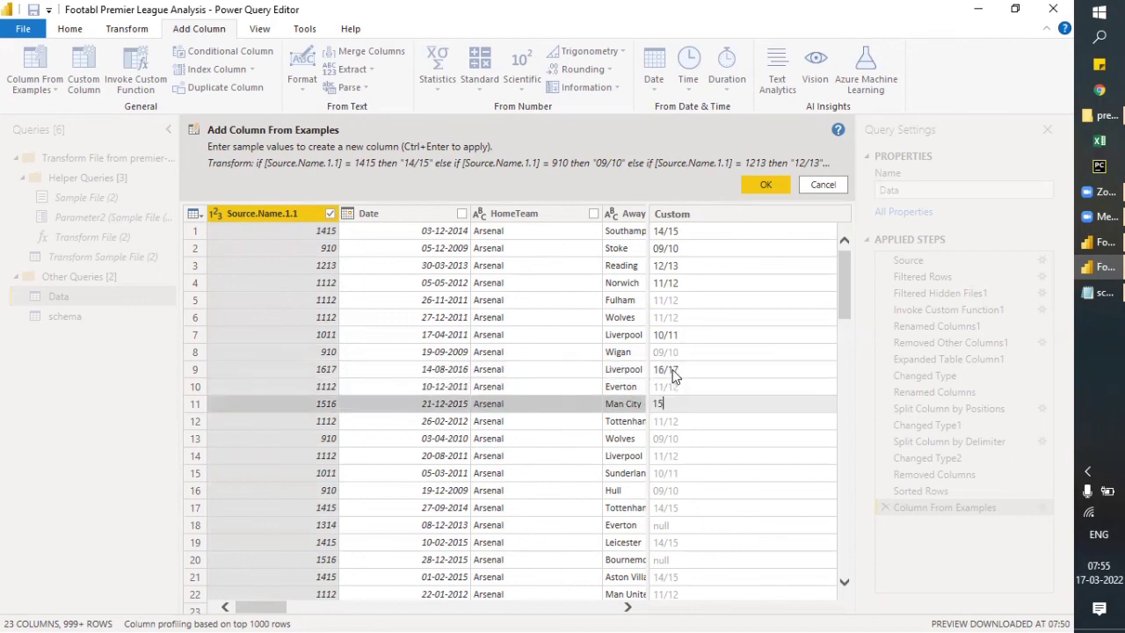
{"action": "type", "text": "/16"}
{"action": "key", "text": "Return"}
- Give 13/14 and 17/18 as sample values for rows 18 and 23 of the example column
{"action": "left_click", "coordinate": [692, 525]}
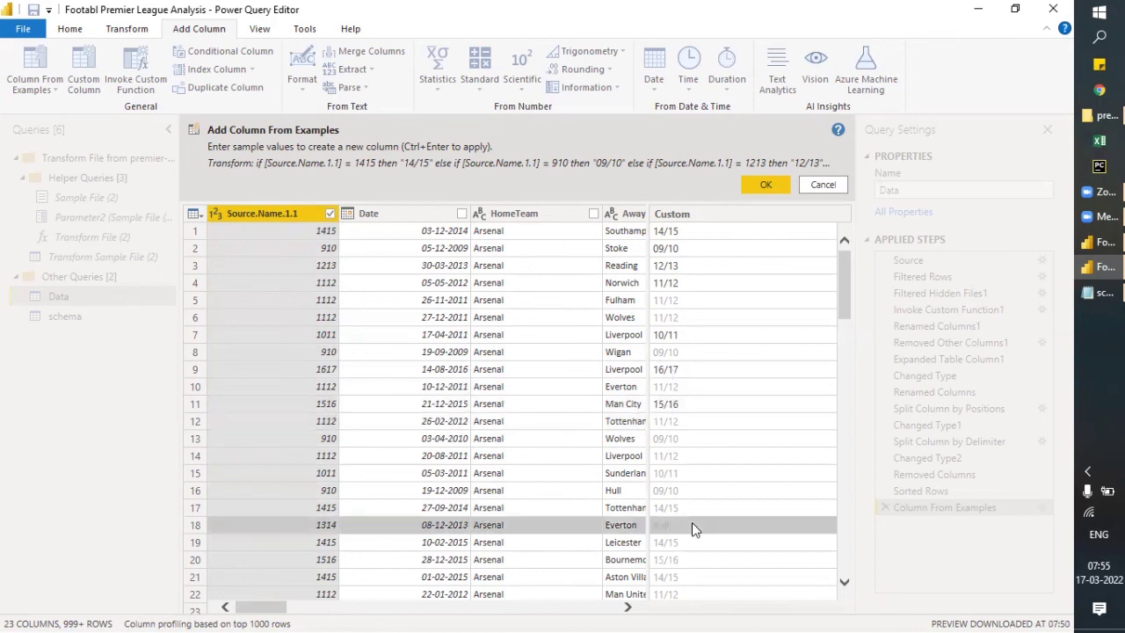
{"action": "type", "text": "13/"}
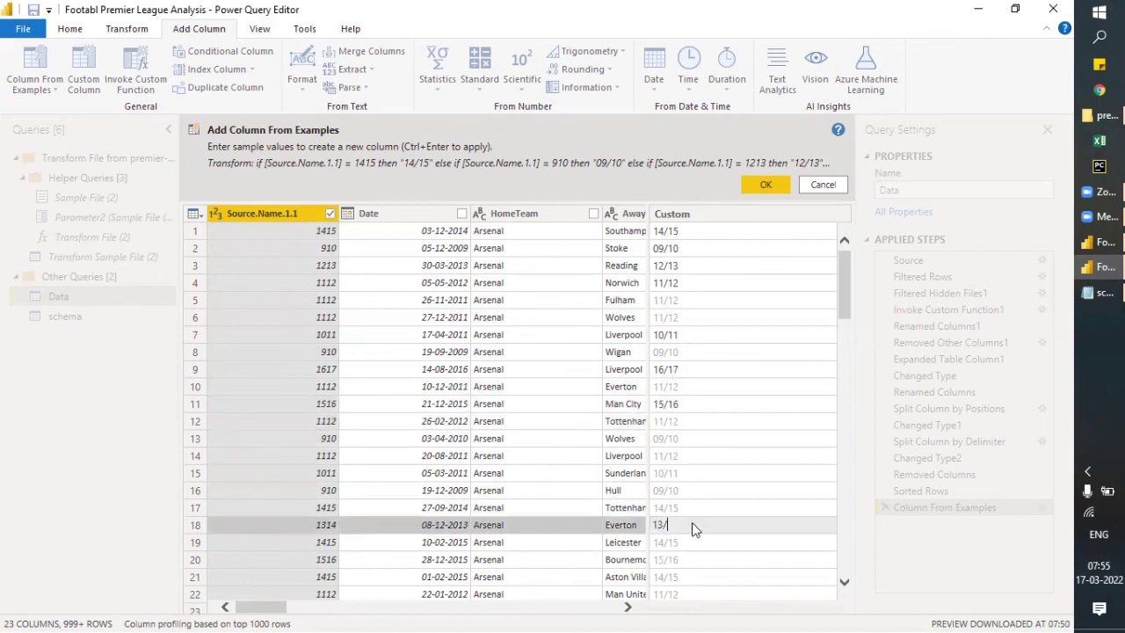
{"action": "type", "text": "14"}
{"action": "key", "text": "Return"}
{"action": "scroll", "coordinate": [692, 528], "scroll_direction": "down", "scroll_amount": 2}
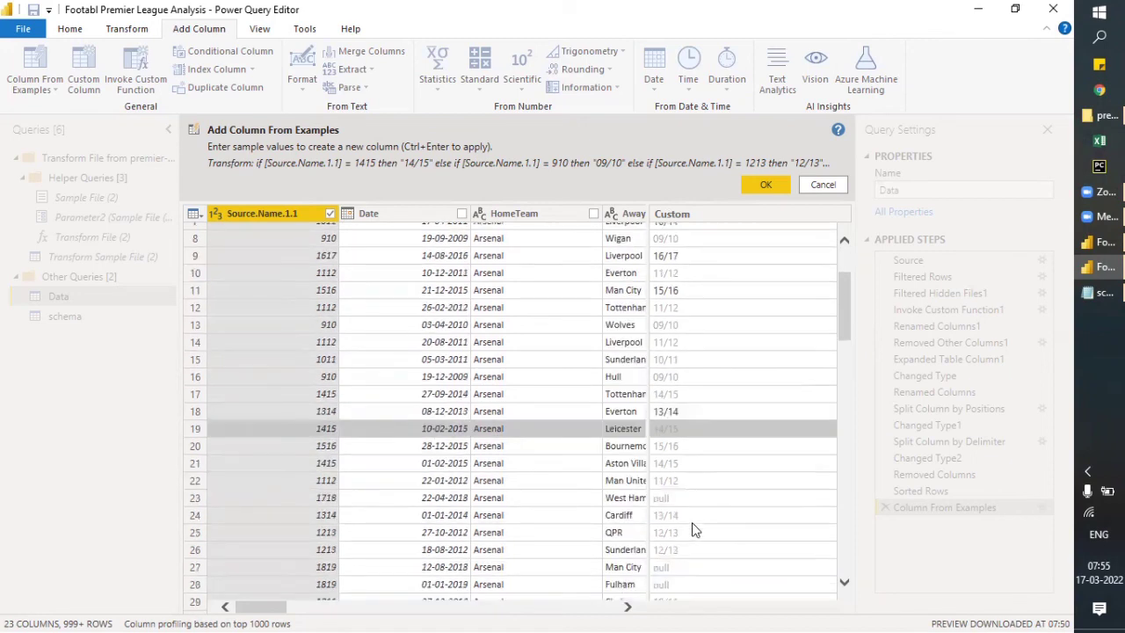
{"action": "scroll", "coordinate": [692, 522], "scroll_direction": "down", "scroll_amount": 1}
{"action": "left_click", "coordinate": [679, 437]}
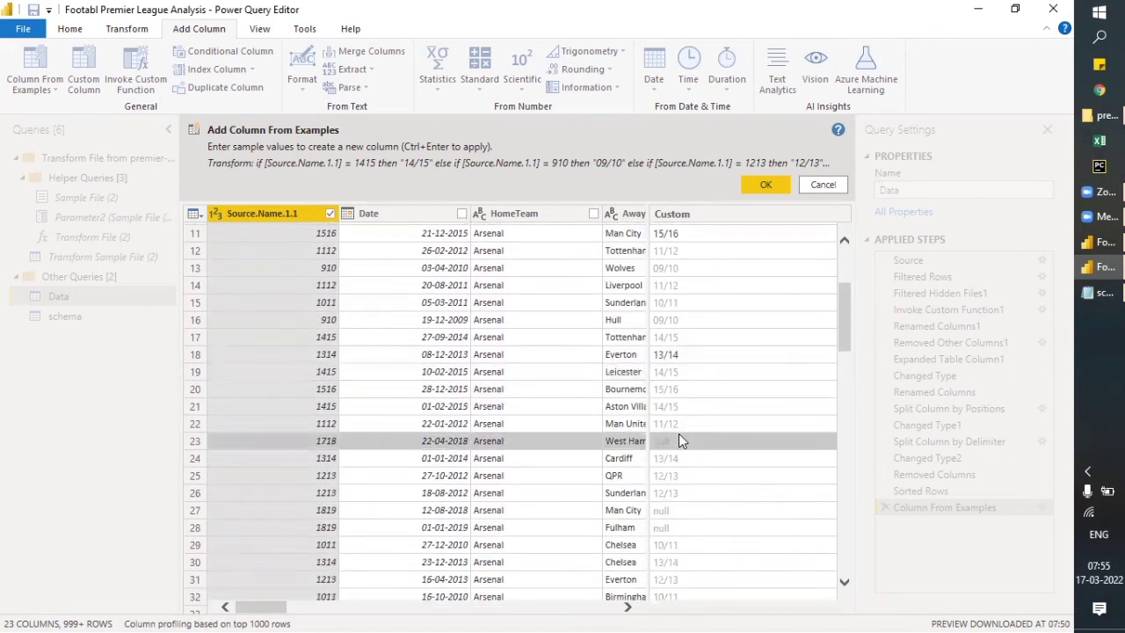
{"action": "type", "text": "17/1"}
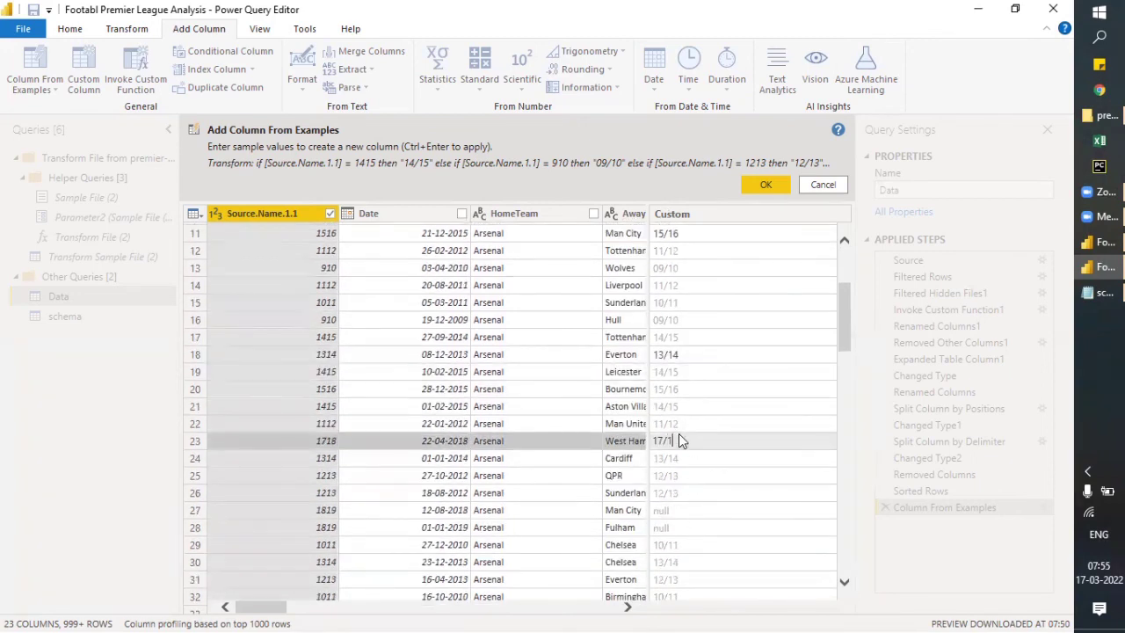
{"action": "type", "text": "8"}
{"action": "key", "text": "Return"}
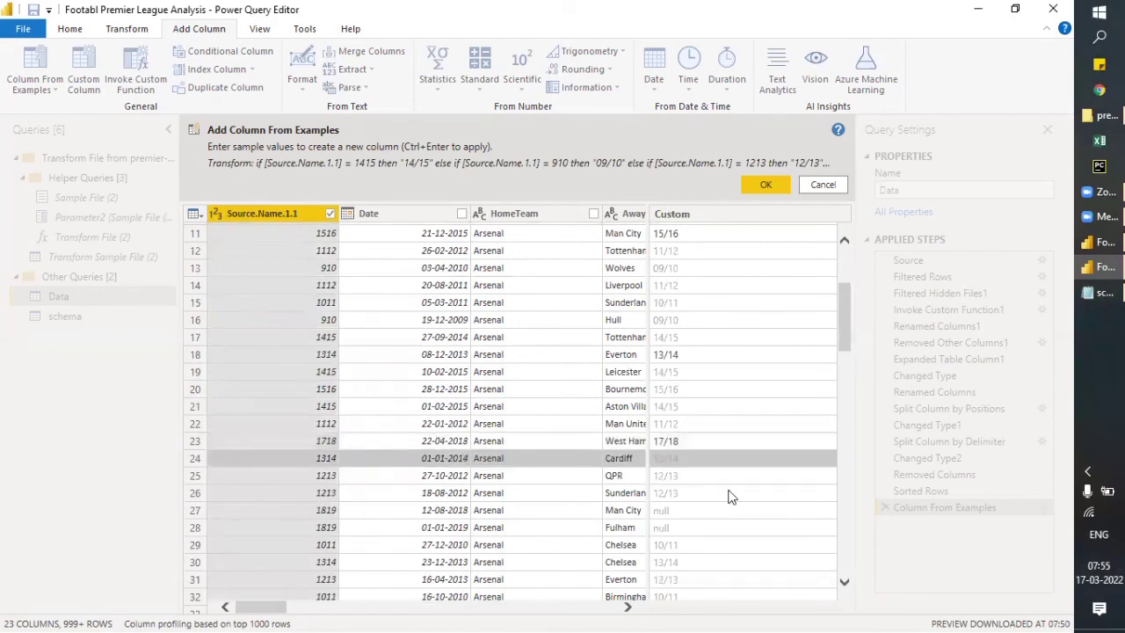
- Give 18/19 as the sample value for row 27 of the example column
{"action": "left_click", "coordinate": [687, 517]}
{"action": "type", "text": "18/19"}
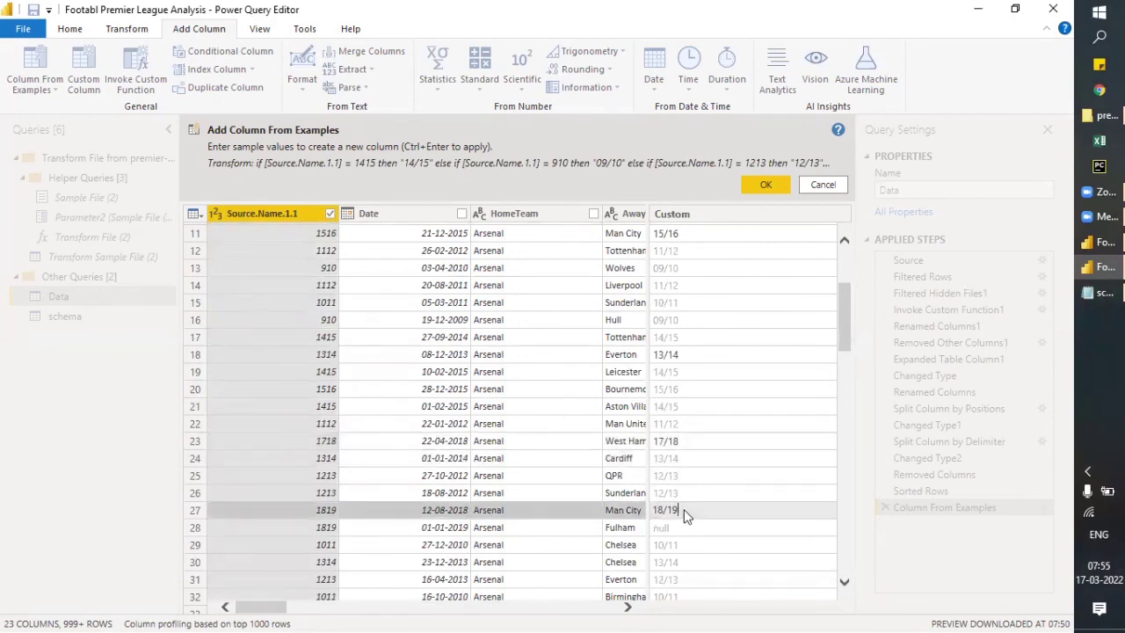
{"action": "key", "text": "Return"}
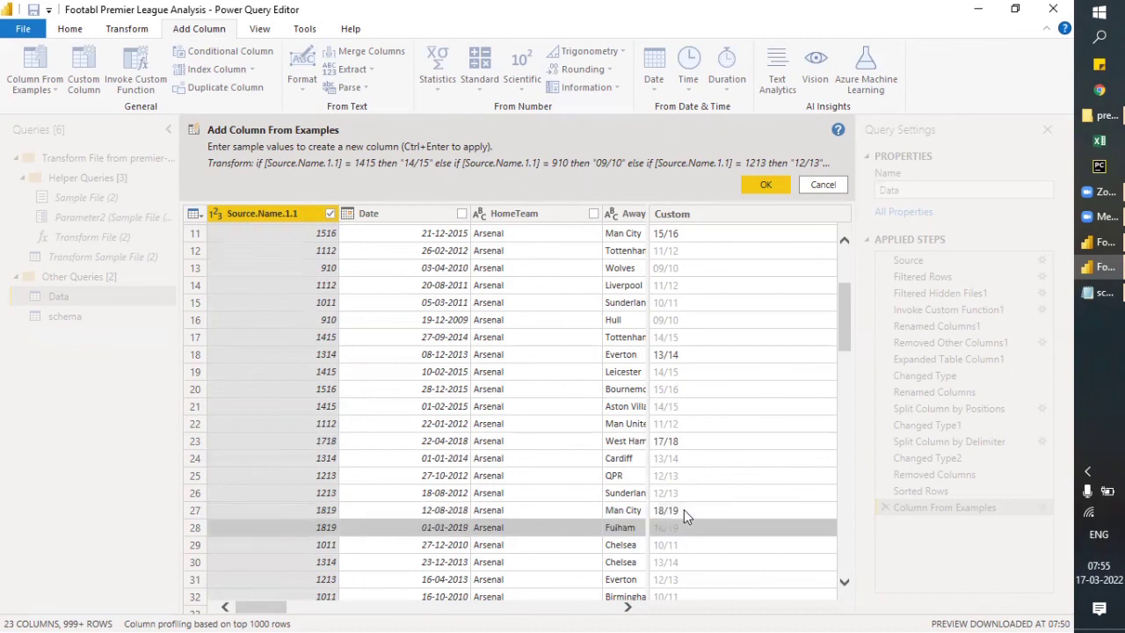
- Examine the example column through all preview rows for season codes that still lack a value
{"action": "scroll", "coordinate": [713, 440], "scroll_direction": "down", "scroll_amount": 6}
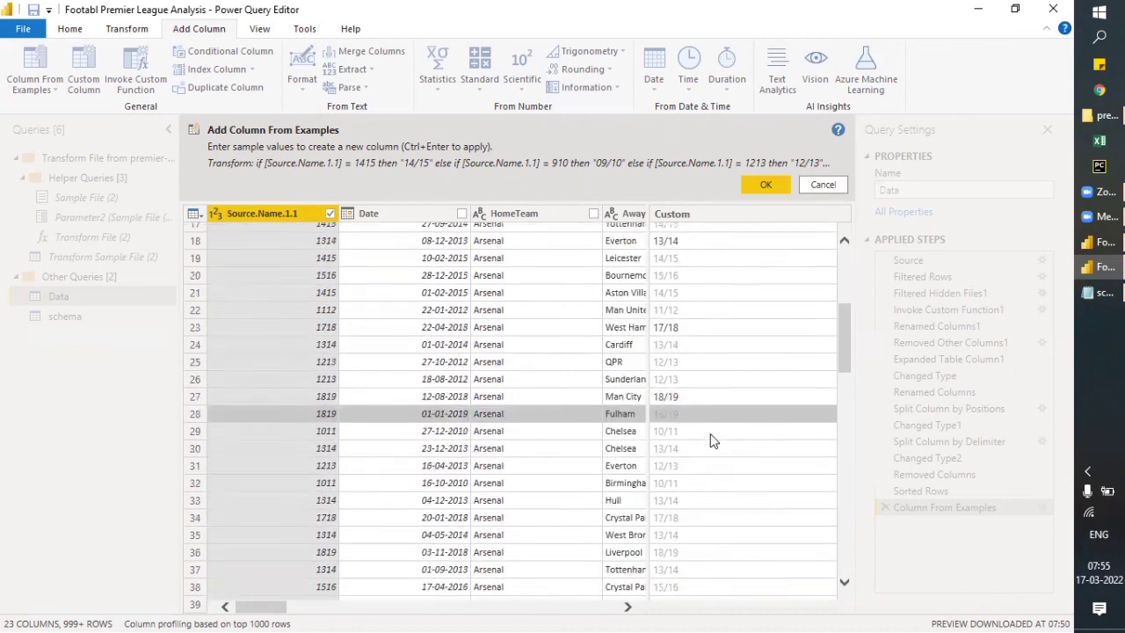
{"action": "scroll", "coordinate": [713, 440], "scroll_direction": "down", "scroll_amount": 17}
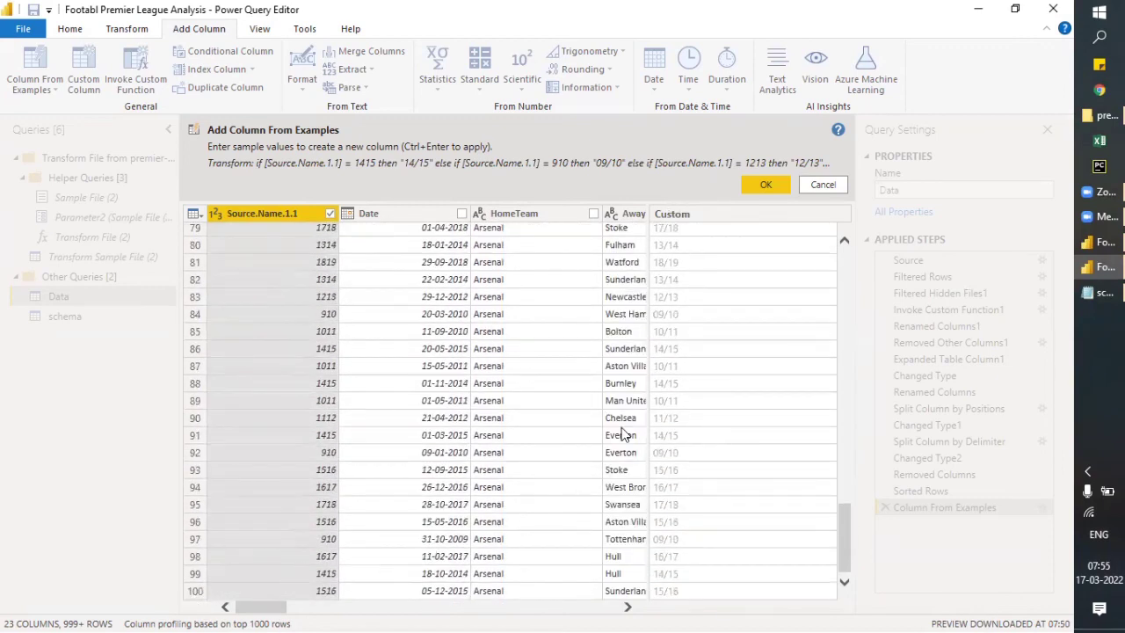
{"action": "scroll", "coordinate": [701, 503], "scroll_direction": "up", "scroll_amount": 1}
{"action": "scroll", "coordinate": [701, 503], "scroll_direction": "up", "scroll_amount": 13}
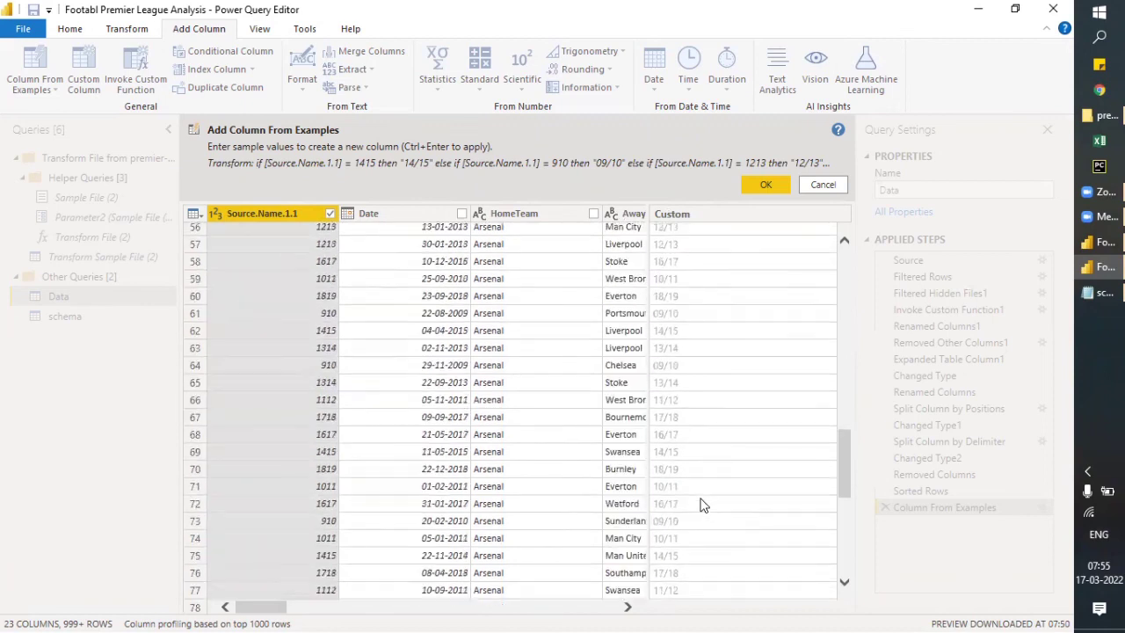
{"action": "scroll", "coordinate": [702, 505], "scroll_direction": "up", "scroll_amount": 8}
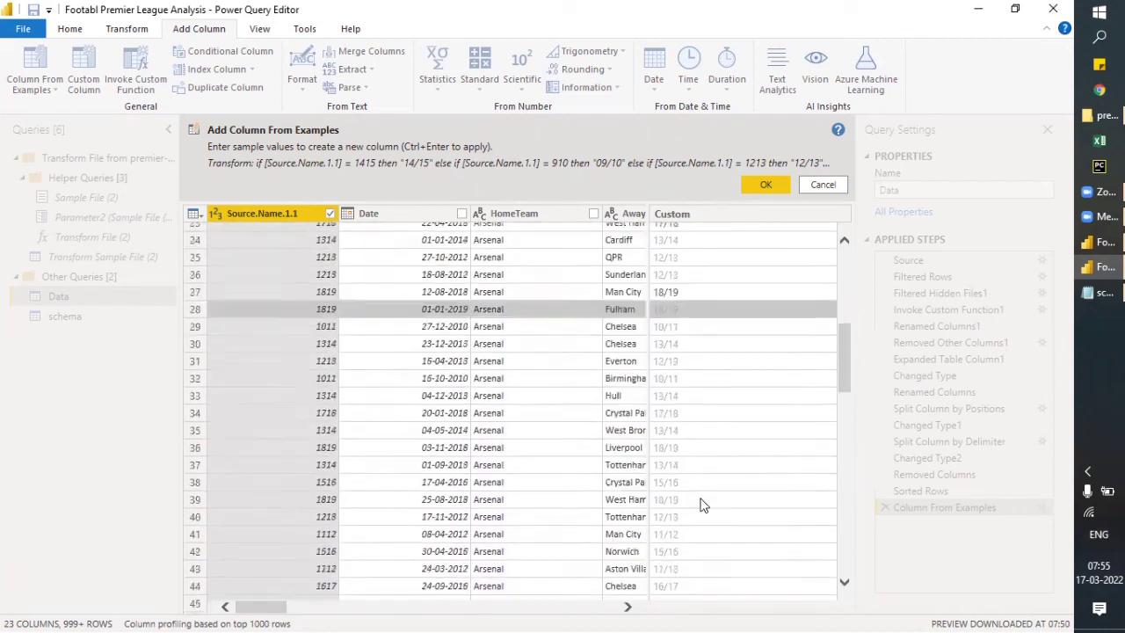
{"action": "scroll", "coordinate": [702, 505], "scroll_direction": "up", "scroll_amount": 5}
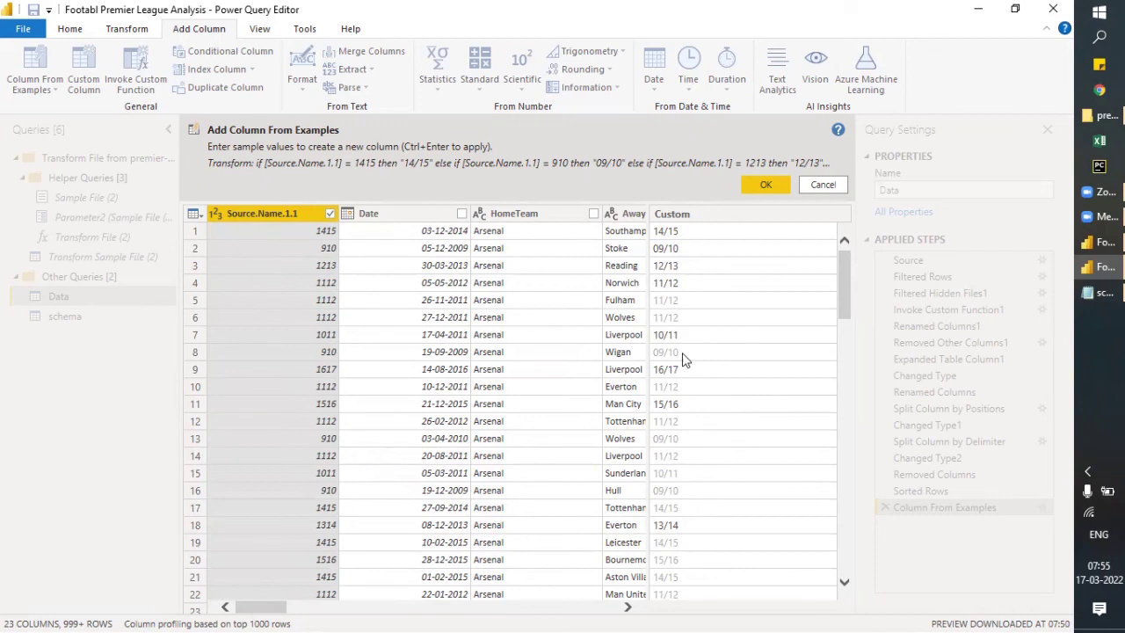
{"action": "scroll", "coordinate": [690, 528], "scroll_direction": "down", "scroll_amount": 7}
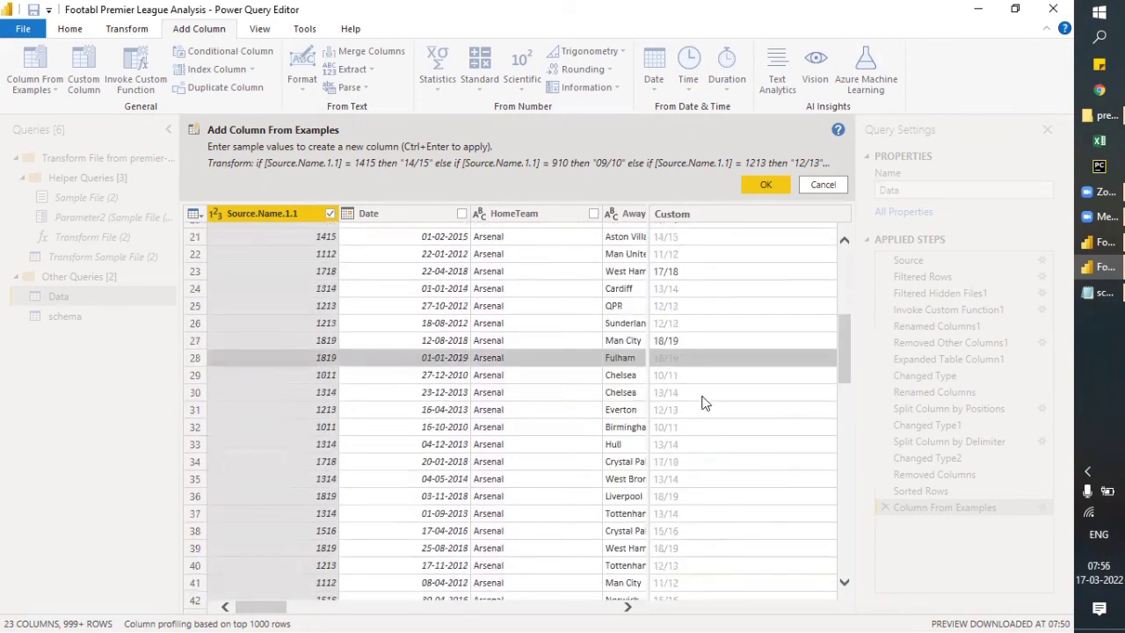
{"action": "scroll", "coordinate": [711, 395], "scroll_direction": "down", "scroll_amount": 5}
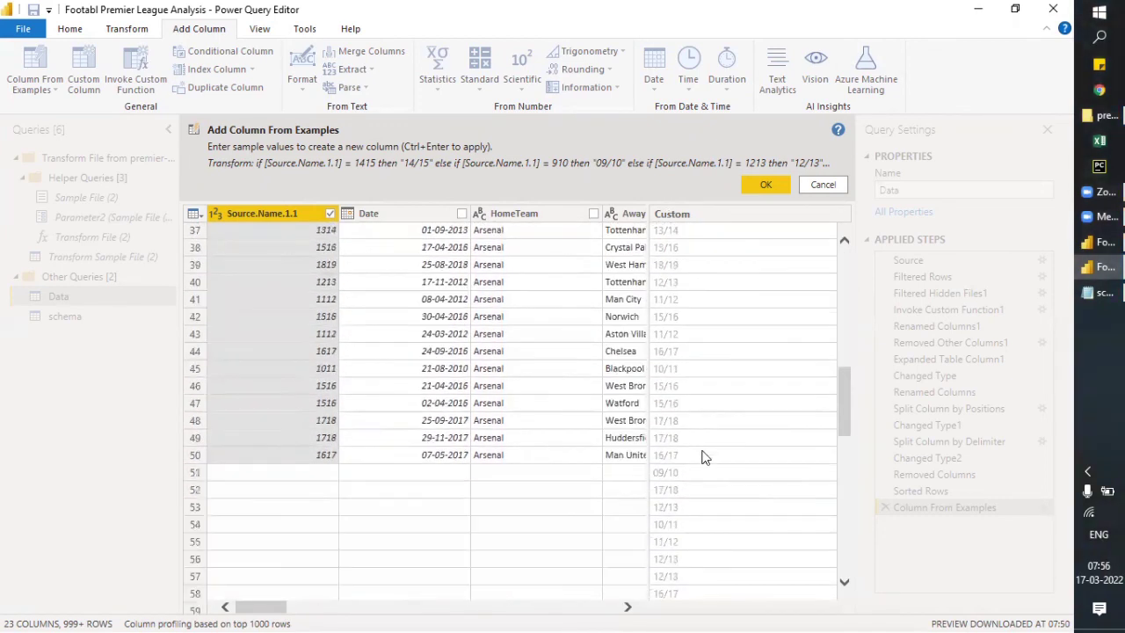
{"action": "scroll", "coordinate": [773, 183], "scroll_direction": "down", "scroll_amount": 10}
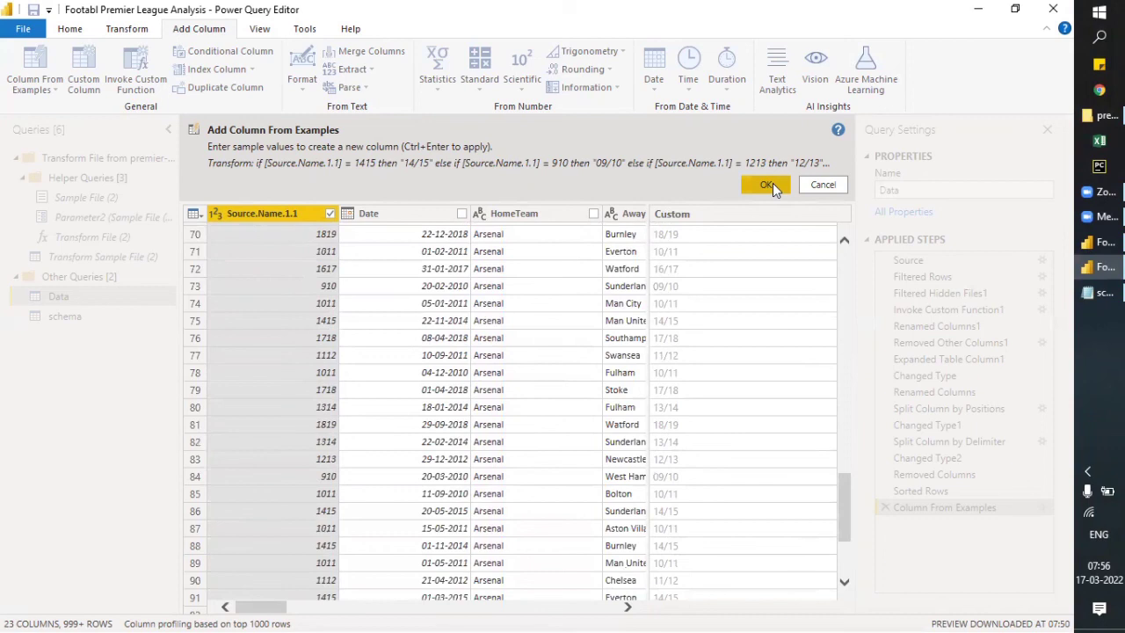
- Add the column from examples and check the complete list of distinct values in the Custom column's filter
{"action": "left_click", "coordinate": [773, 183]}
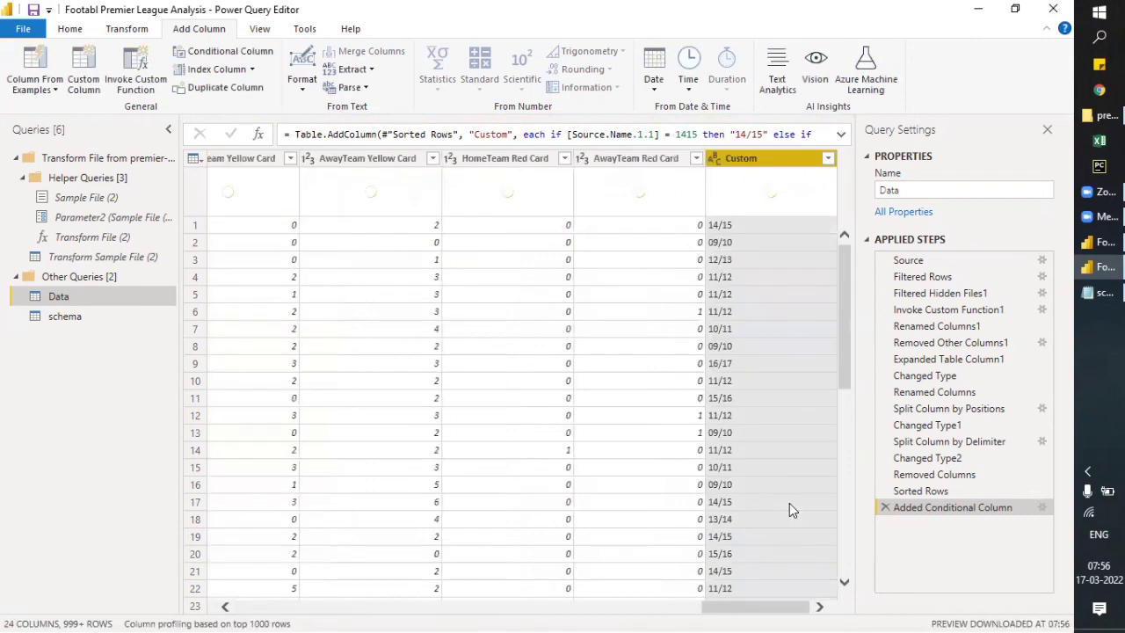
{"action": "left_click", "coordinate": [828, 159]}
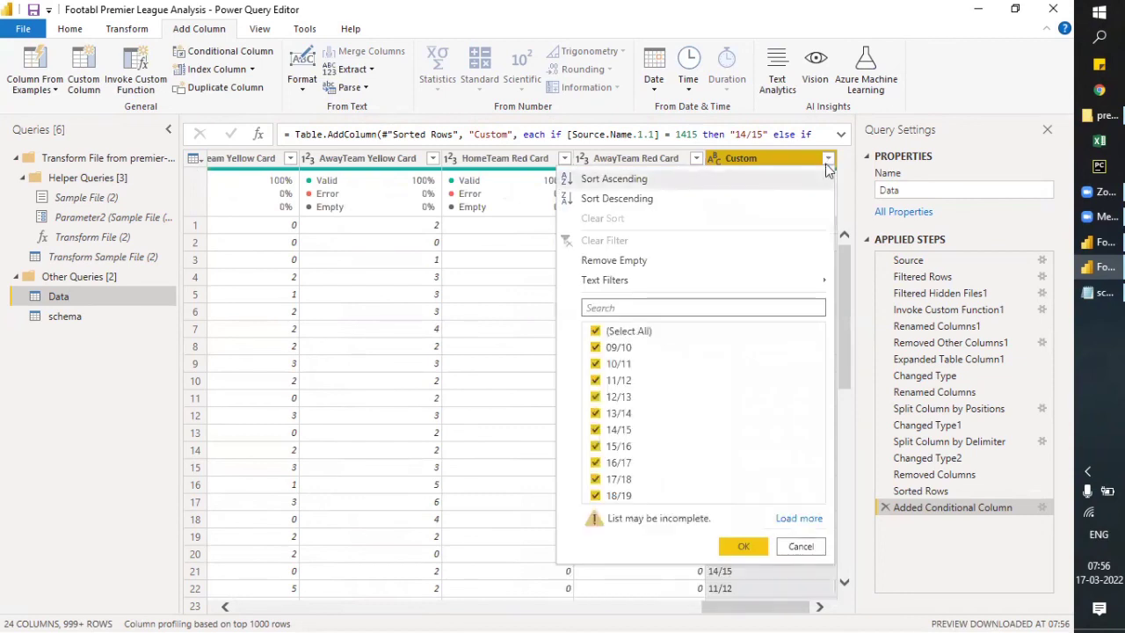
{"action": "left_click", "coordinate": [801, 518]}
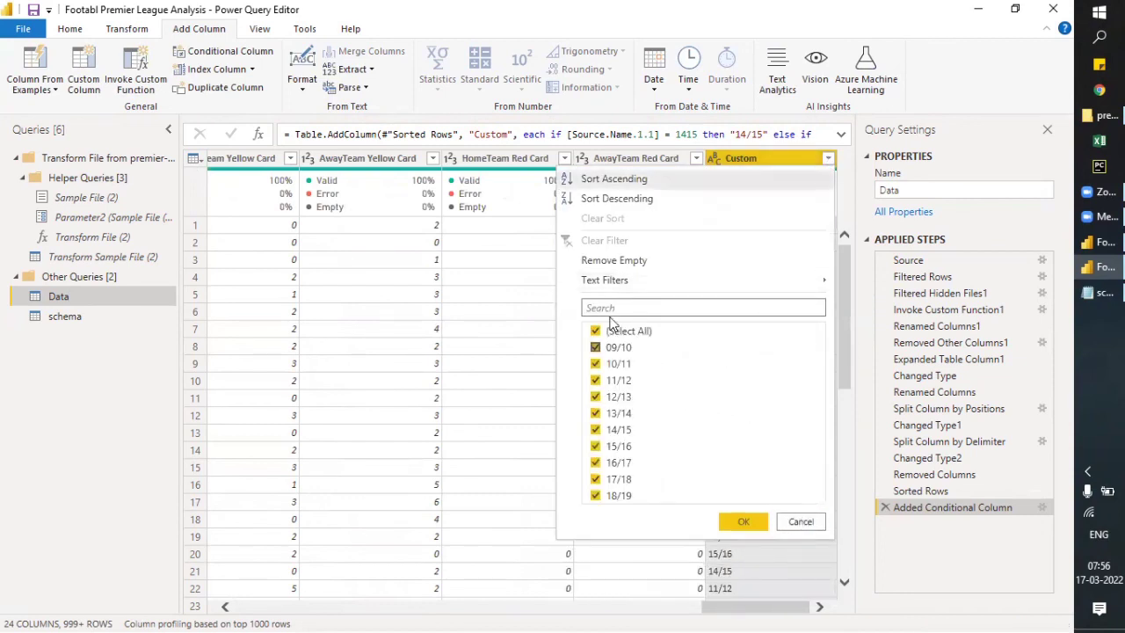
{"action": "left_click", "coordinate": [800, 523]}
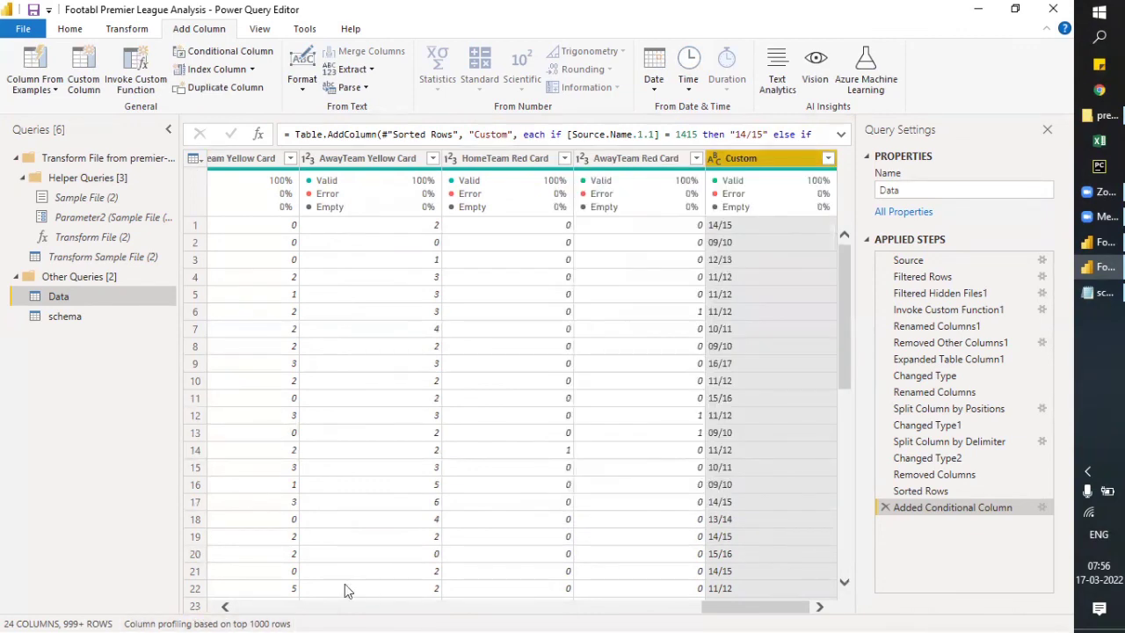
- Remove the Source.Name.1.1 column from the Data query
{"action": "left_click_drag", "start_coordinate": [776, 608], "coordinate": [270, 613]}
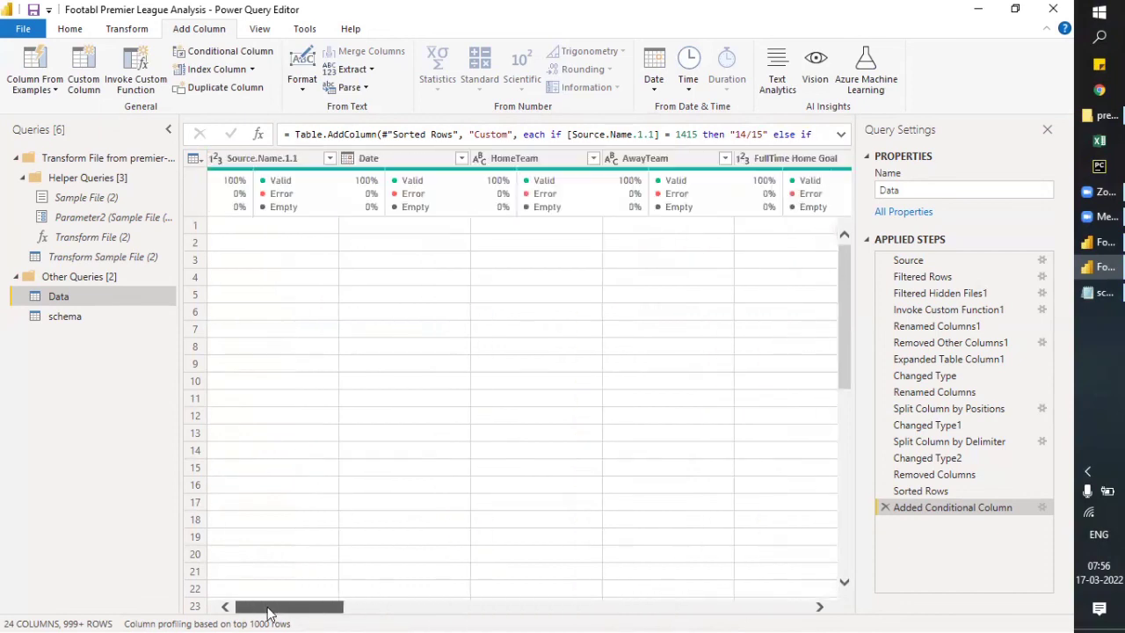
{"action": "right_click", "coordinate": [265, 162]}
{"action": "left_click", "coordinate": [290, 192]}
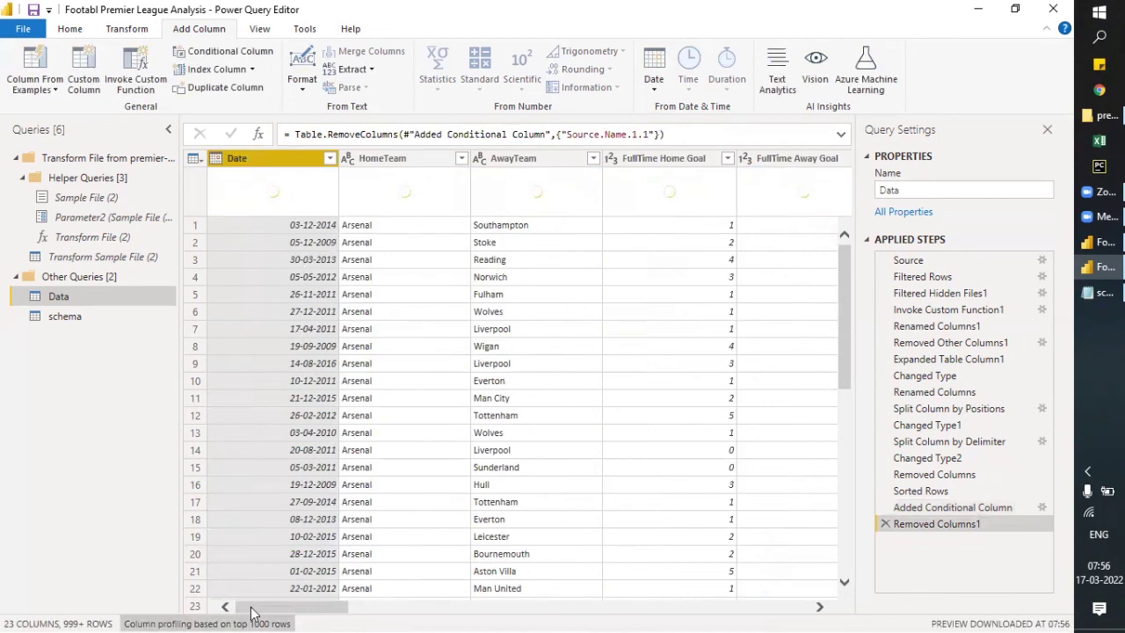
- Rename the Custom column at the end of the Data query to Season Year
{"action": "left_click_drag", "start_coordinate": [255, 607], "coordinate": [756, 606]}
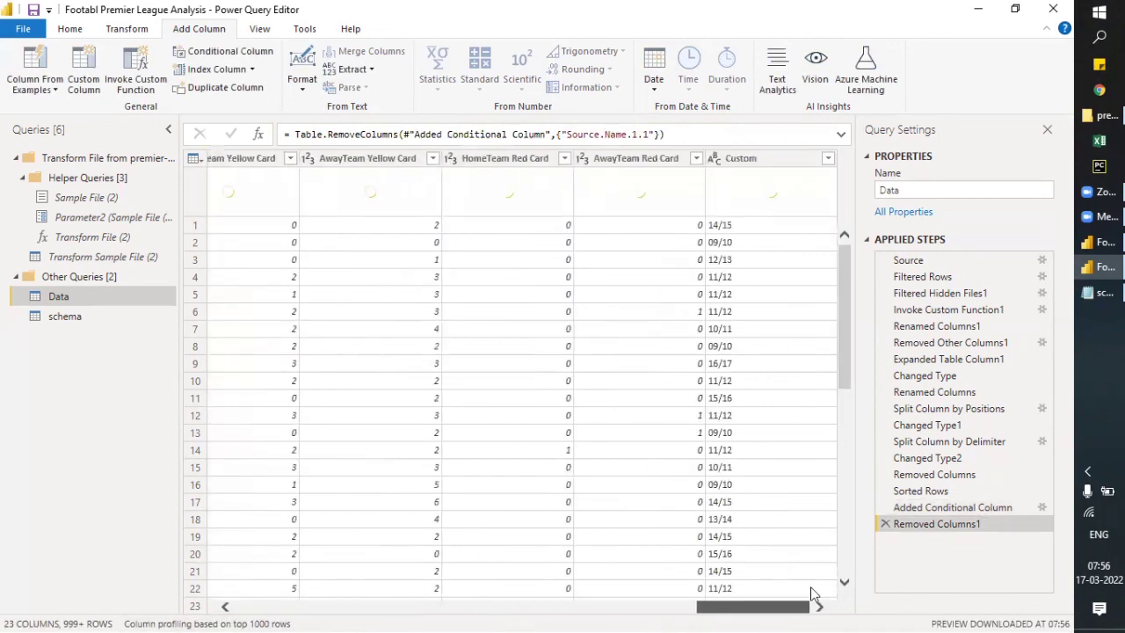
{"action": "left_click", "coordinate": [745, 158]}
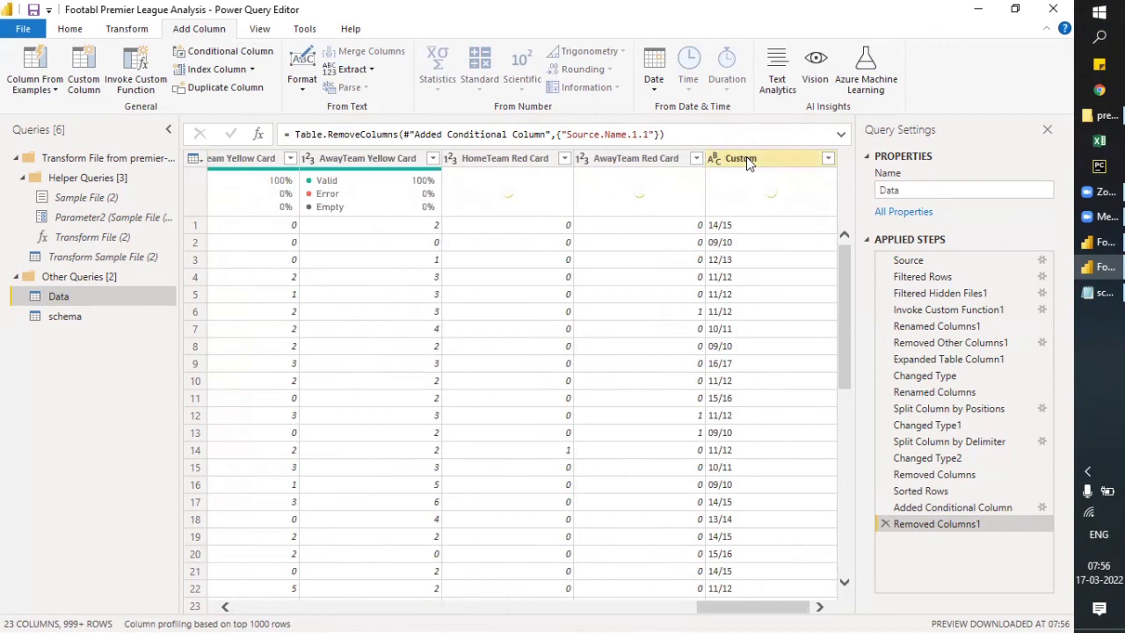
{"action": "double_click", "coordinate": [746, 158]}
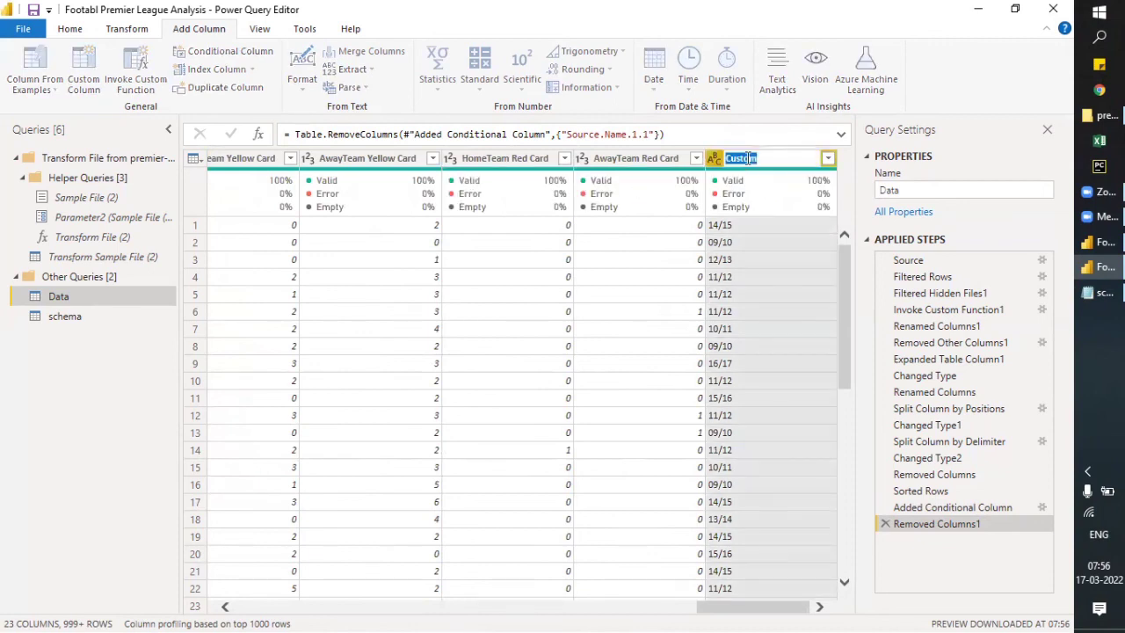
{"action": "type", "text": "Season Year"}
{"action": "key", "text": "Return"}
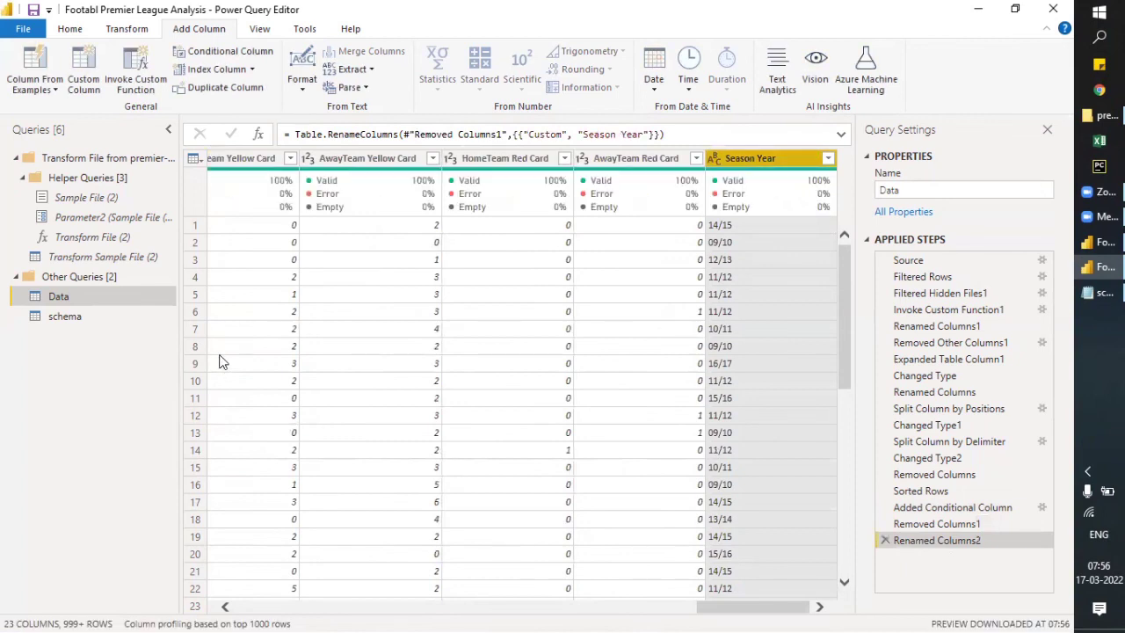
- Close the query editor, apply the query changes to the model, and switch back to Power BI Desktop
{"action": "left_click", "coordinate": [70, 29]}
{"action": "left_click", "coordinate": [32, 91]}
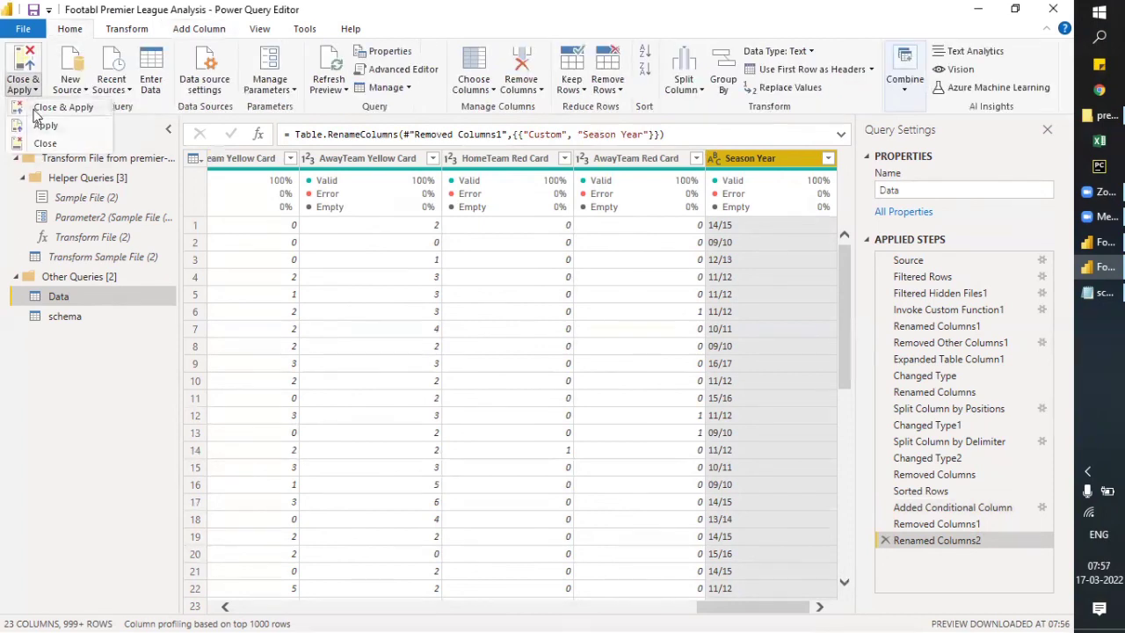
{"action": "left_click", "coordinate": [35, 111]}
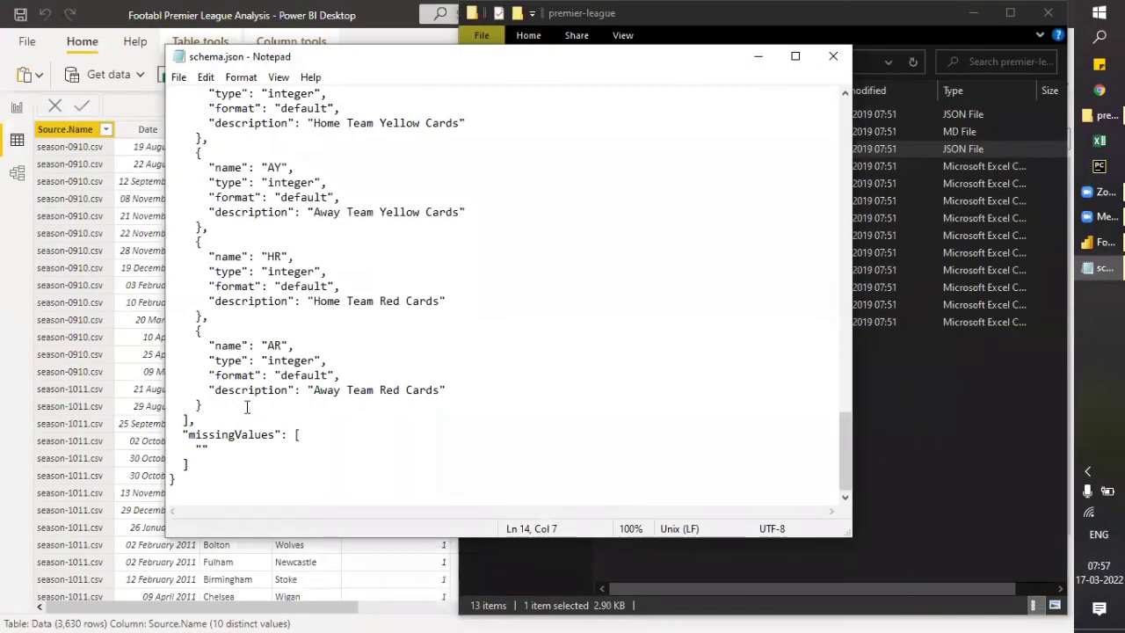
{"action": "left_click", "coordinate": [79, 308]}
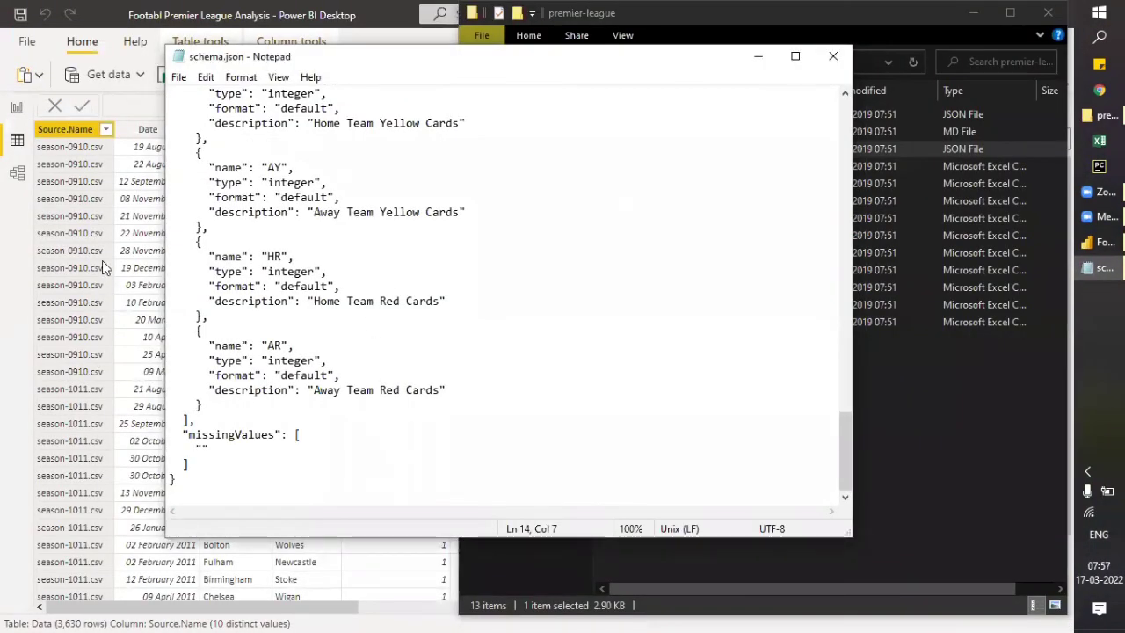